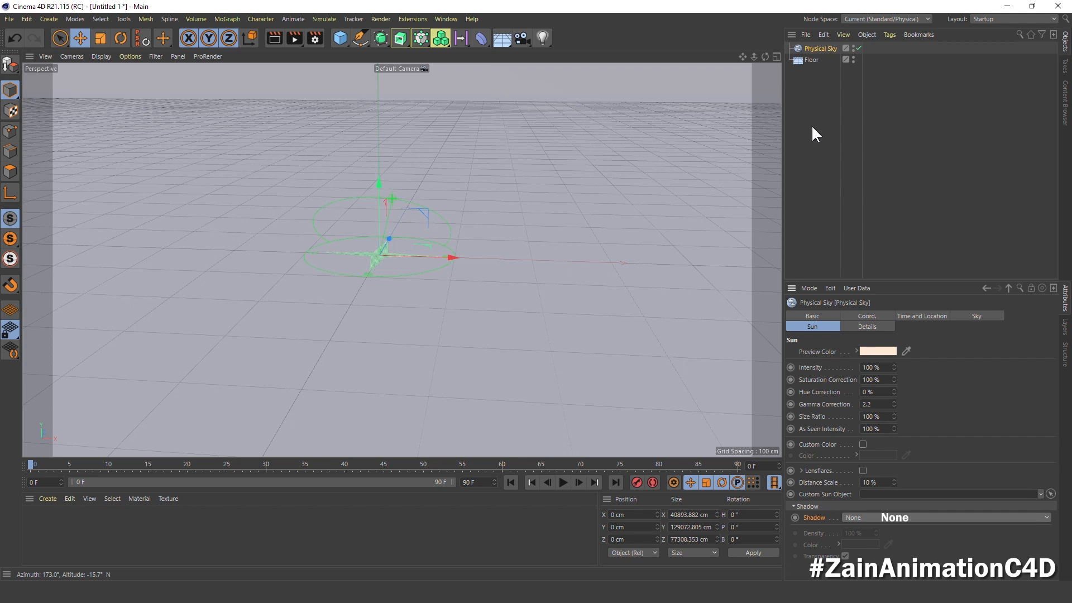
# Add an infinite light to the scene and set its pitch rotation (R.P) to -45°
pyautogui.click(812, 124)
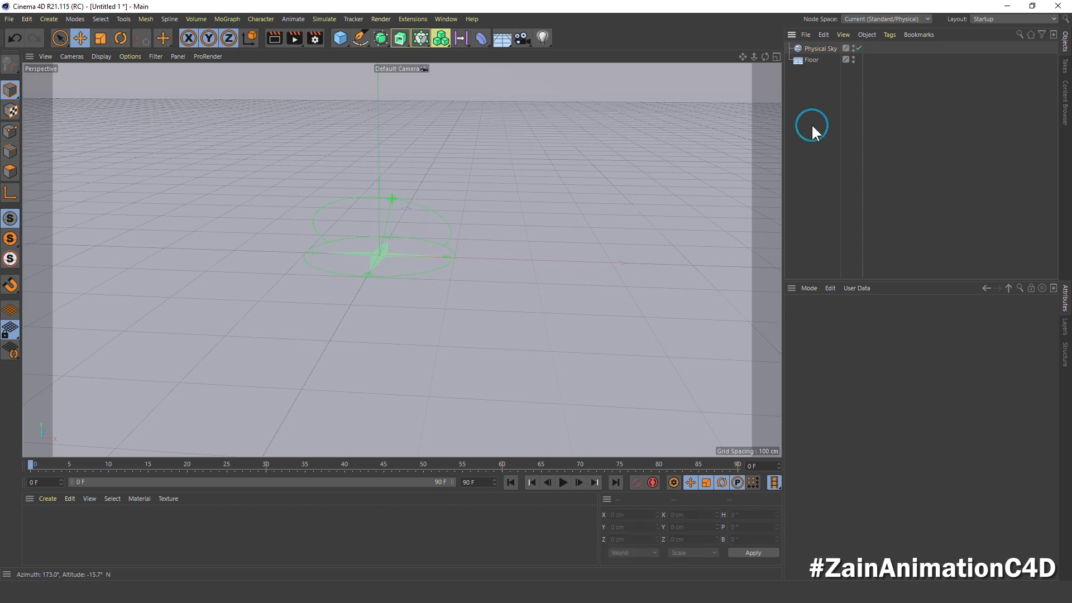
pyautogui.click(543, 37)
pyautogui.click(841, 316)
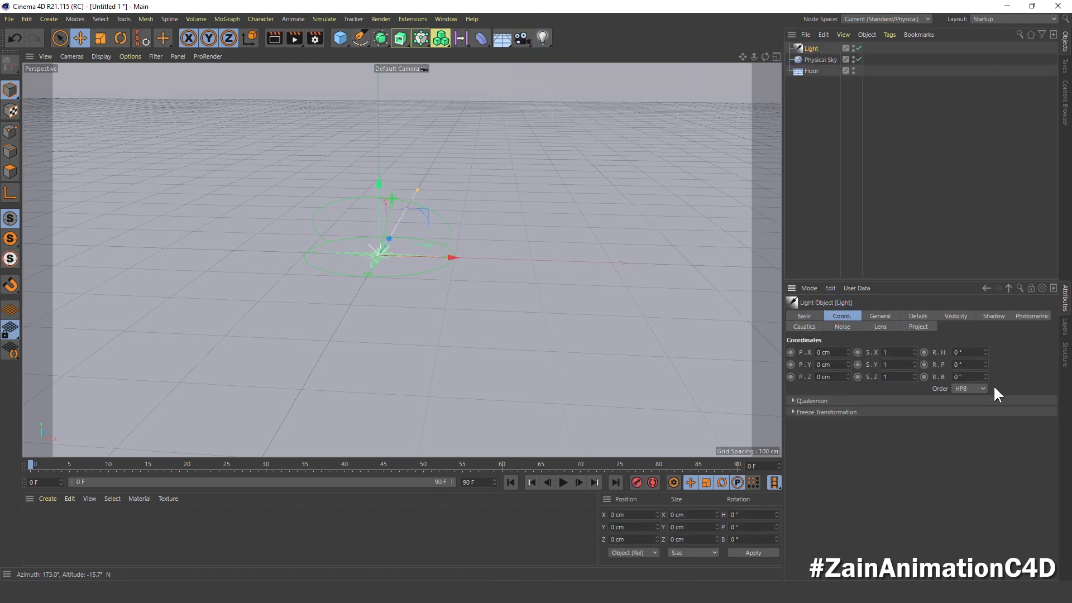
pyautogui.click(960, 365)
pyautogui.press('Return')
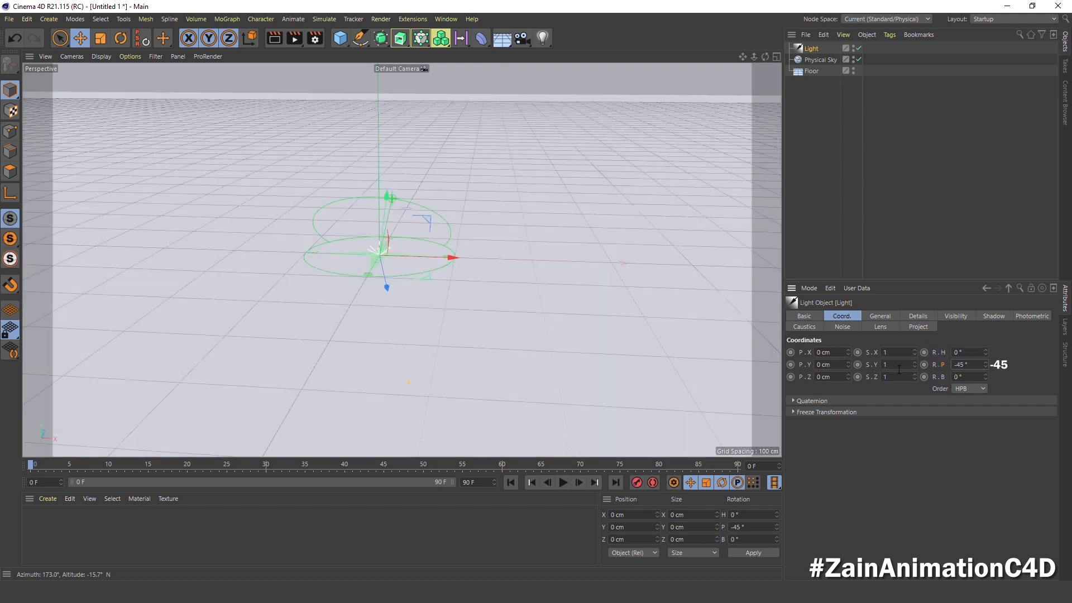
pyautogui.click(890, 315)
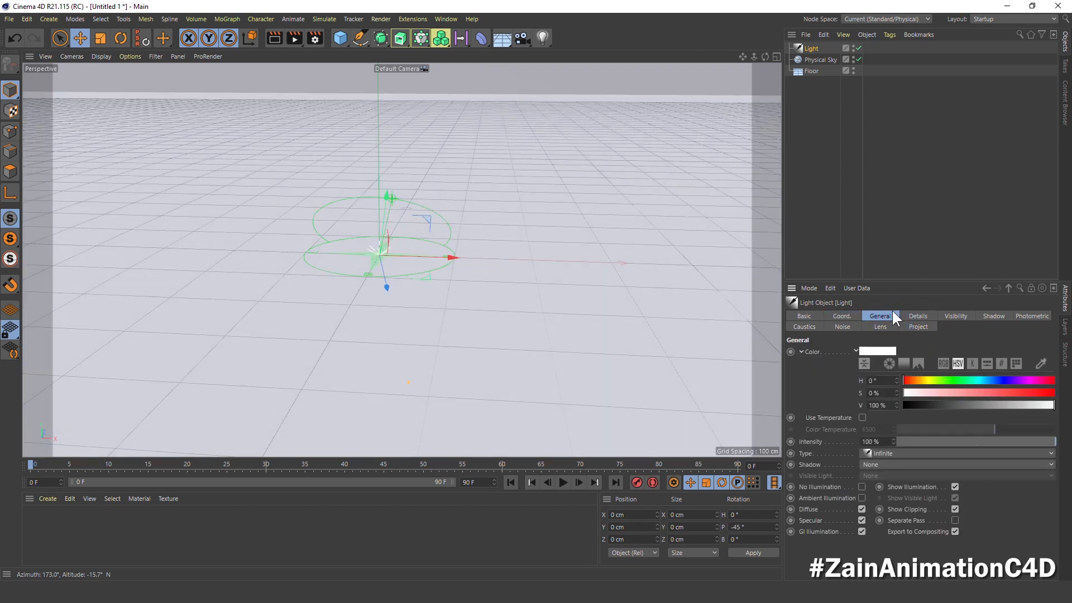
pyautogui.click(843, 100)
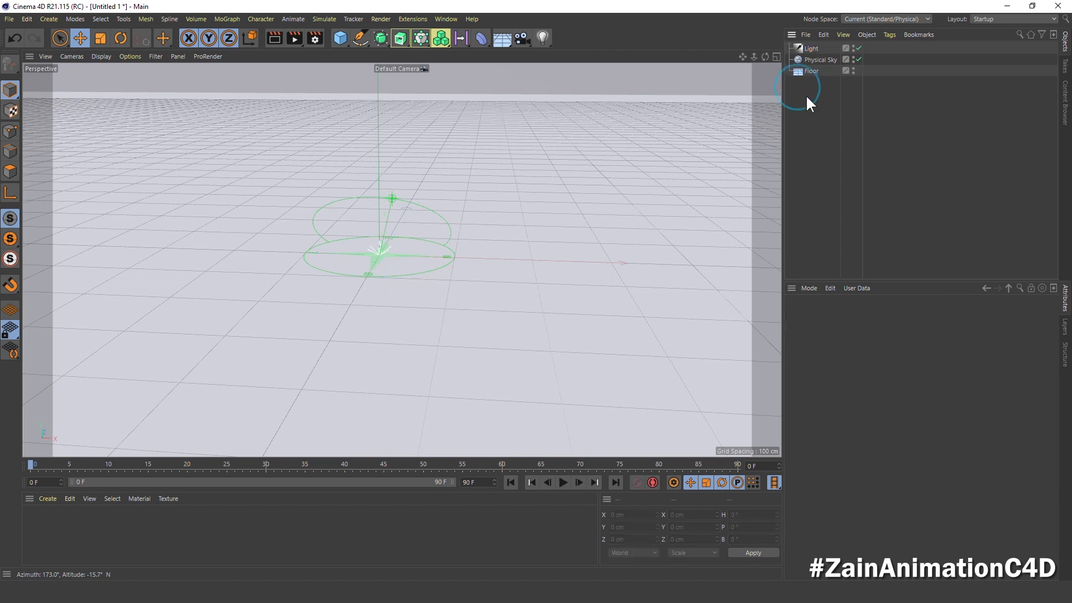
# Disable the Light and the Physical Sky objects
pyautogui.keyDown('alt'); pyautogui.moveTo(374, 246); pyautogui.dragTo(394, 246); pyautogui.keyUp('alt')
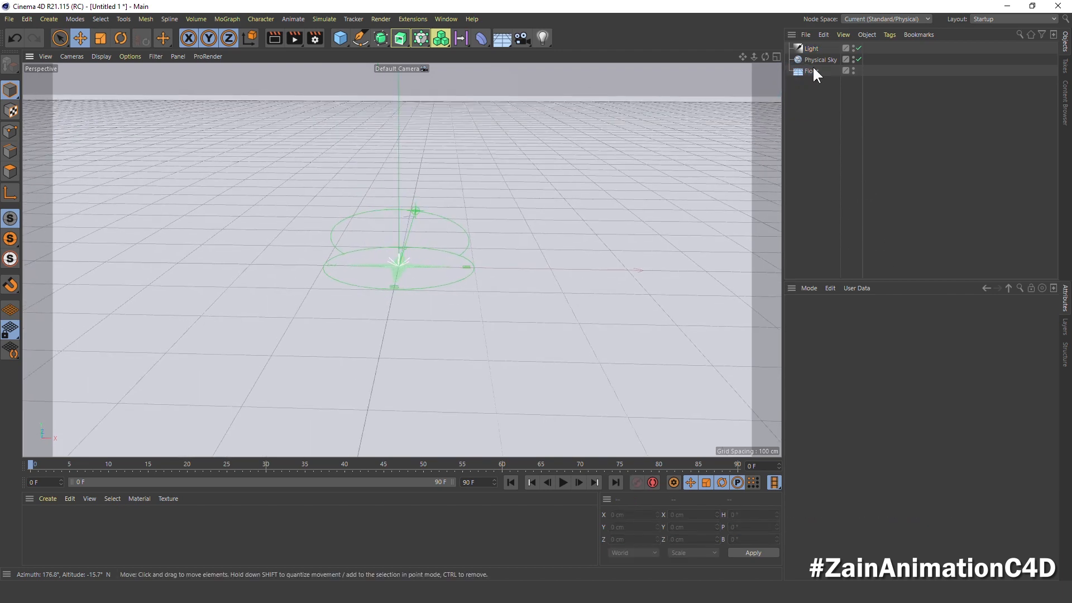
pyautogui.click(859, 48)
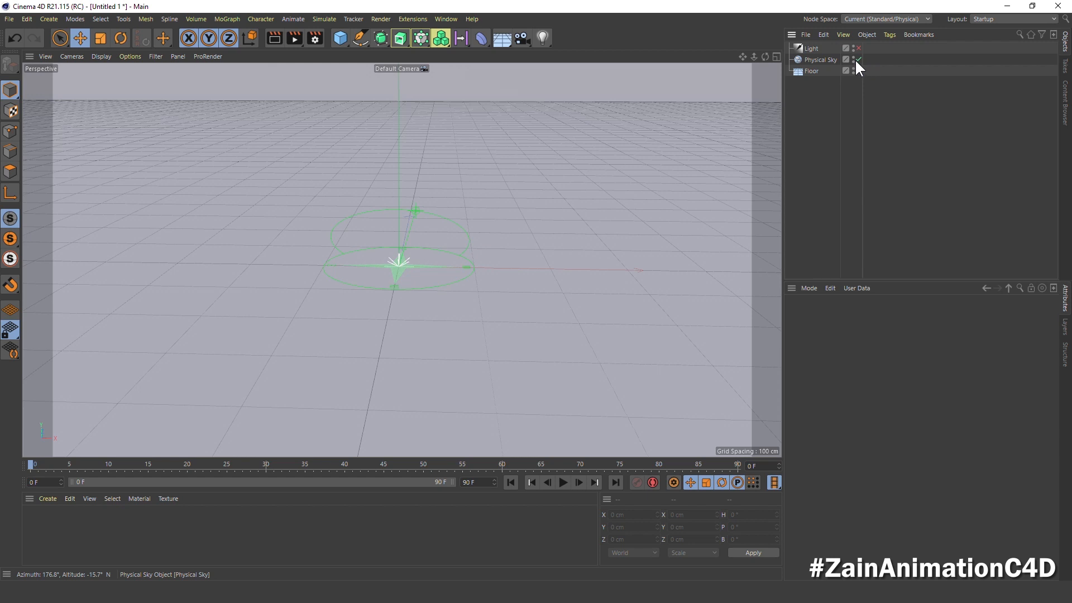
pyautogui.click(858, 60)
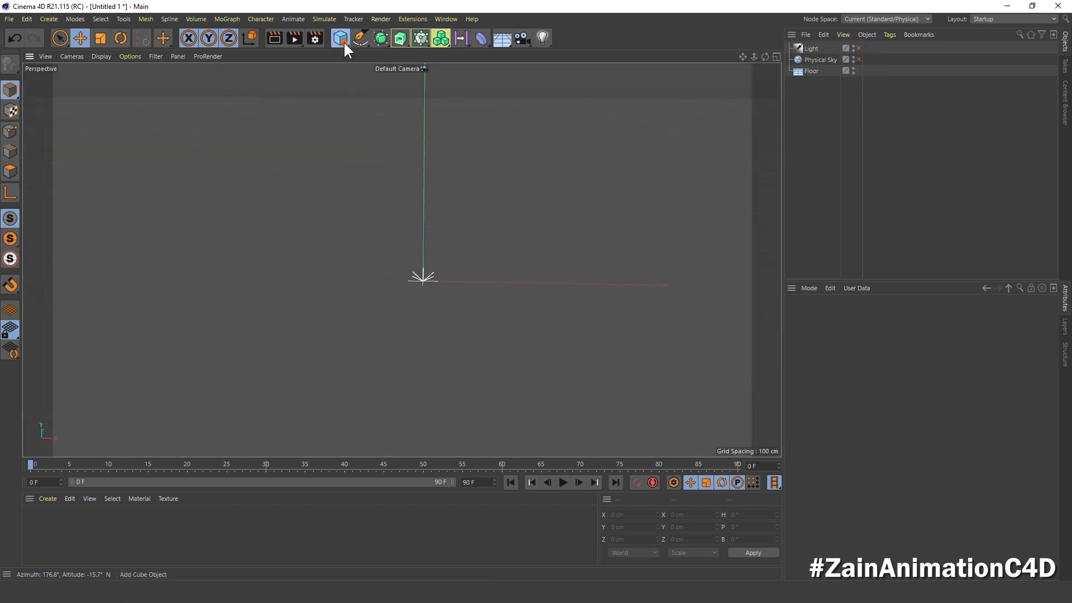
# Add a cube to the scene and rename it Rotate Cube
pyautogui.moveTo(343, 41); pyautogui.dragTo(459, 54)
pyautogui.doubleClick(811, 49)
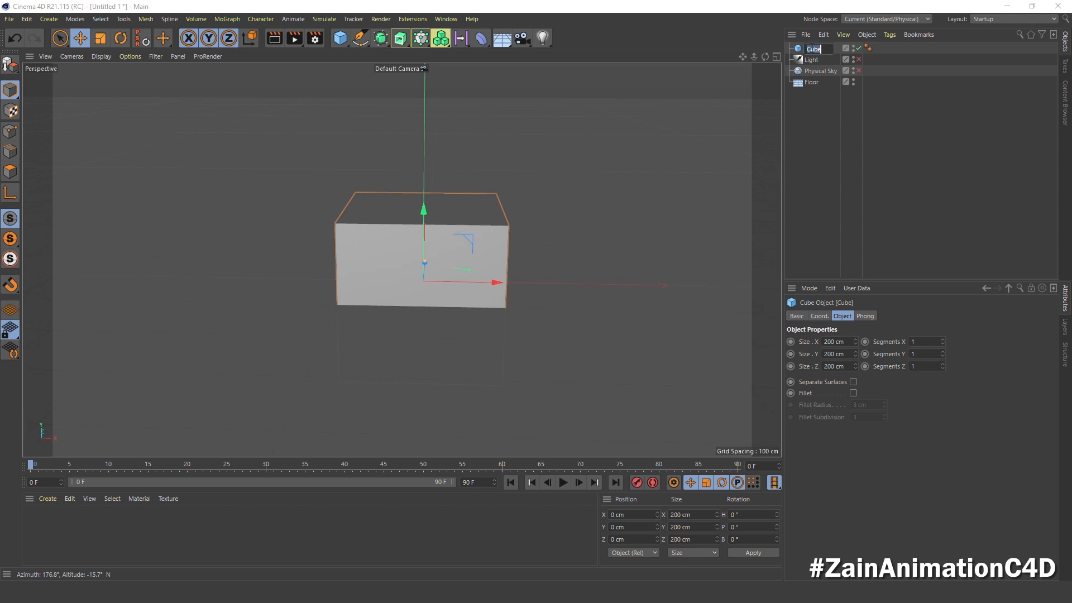
pyautogui.write('Ro')
pyautogui.write('tate Cube')
pyautogui.press('Return')
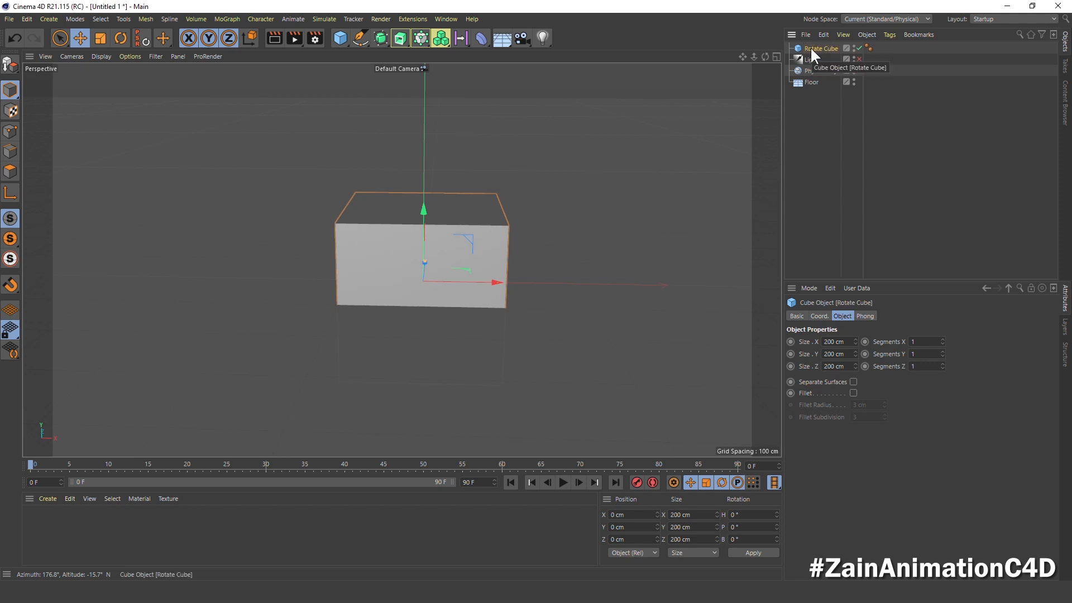
# Set the Rotate Cube's size to 100 cm and its segments to 8 on the X, Y and Z axes
pyautogui.click(817, 342)
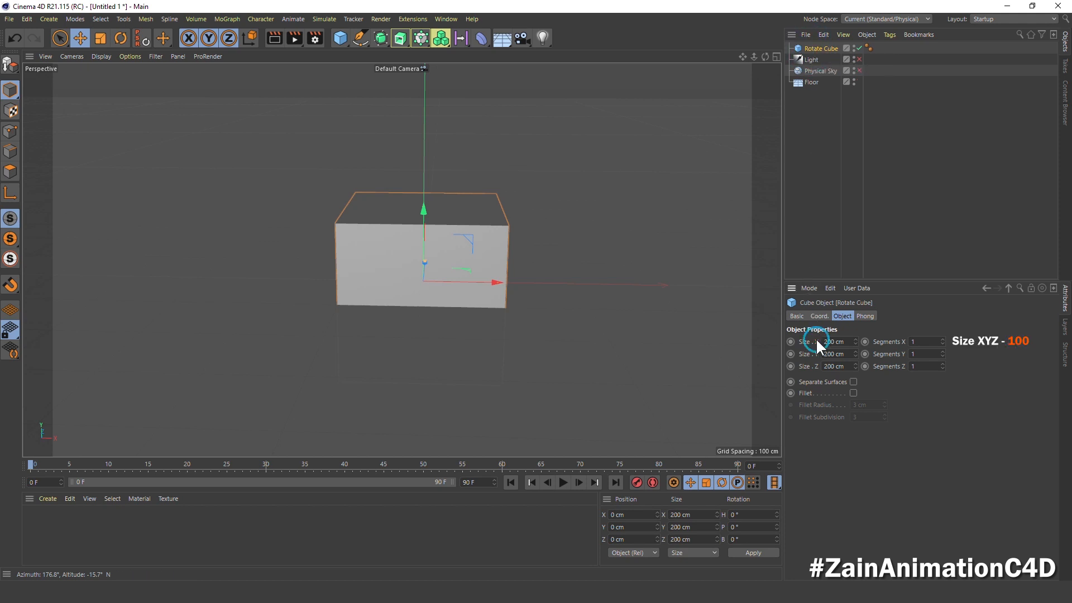
pyautogui.write('100')
pyautogui.press('Tab')
pyautogui.write('100')
pyautogui.press('Tab')
pyautogui.write('100')
pyautogui.press('Return')
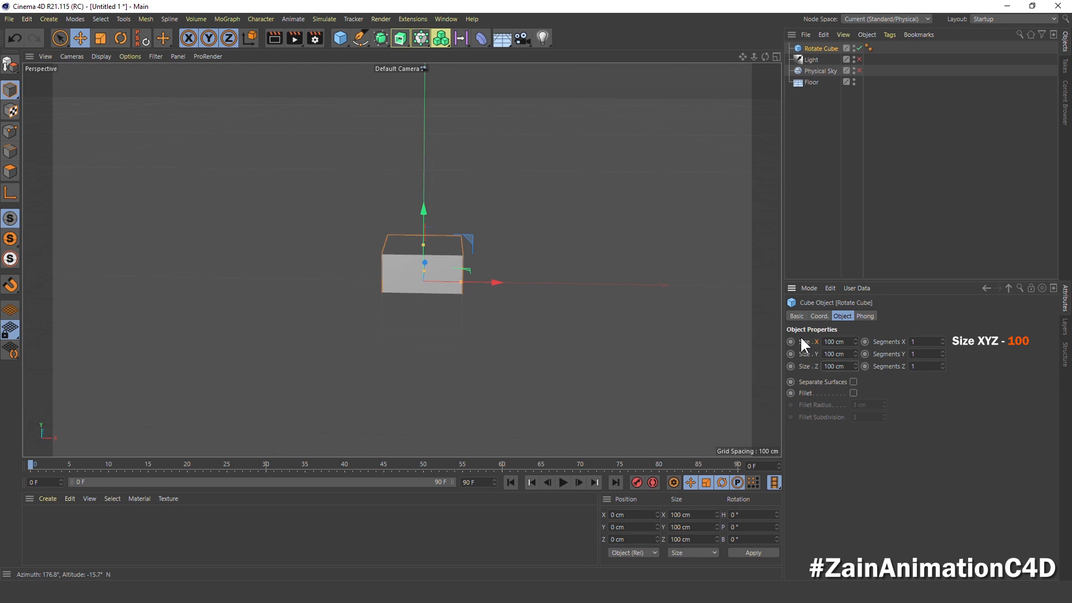
pyautogui.click(911, 342)
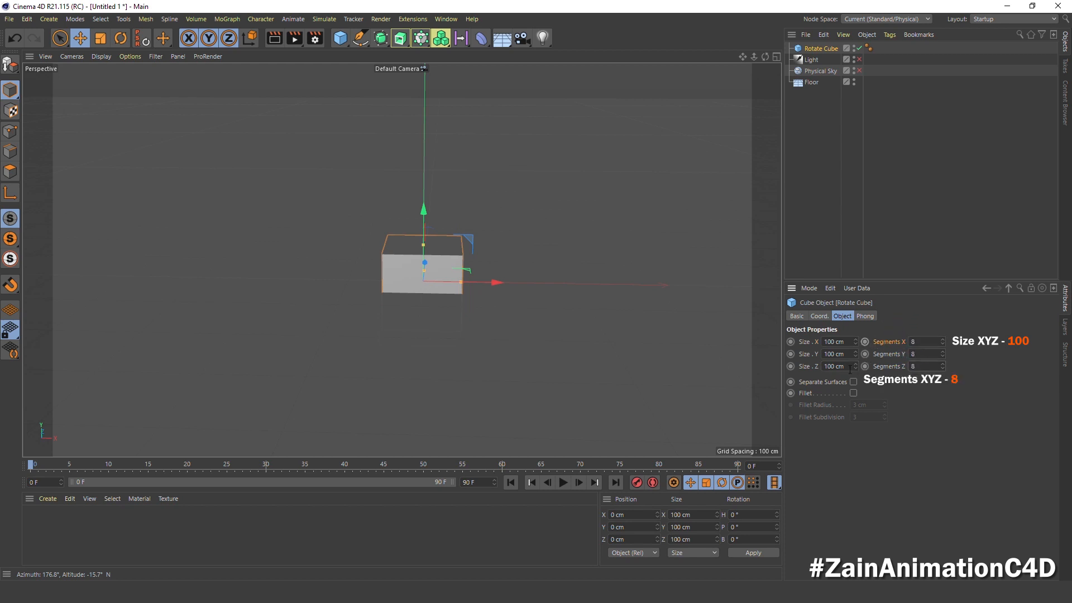
# Enable the fillet on the Rotate Cube with a 2 cm radius and a subdivision of 5
pyautogui.click(854, 393)
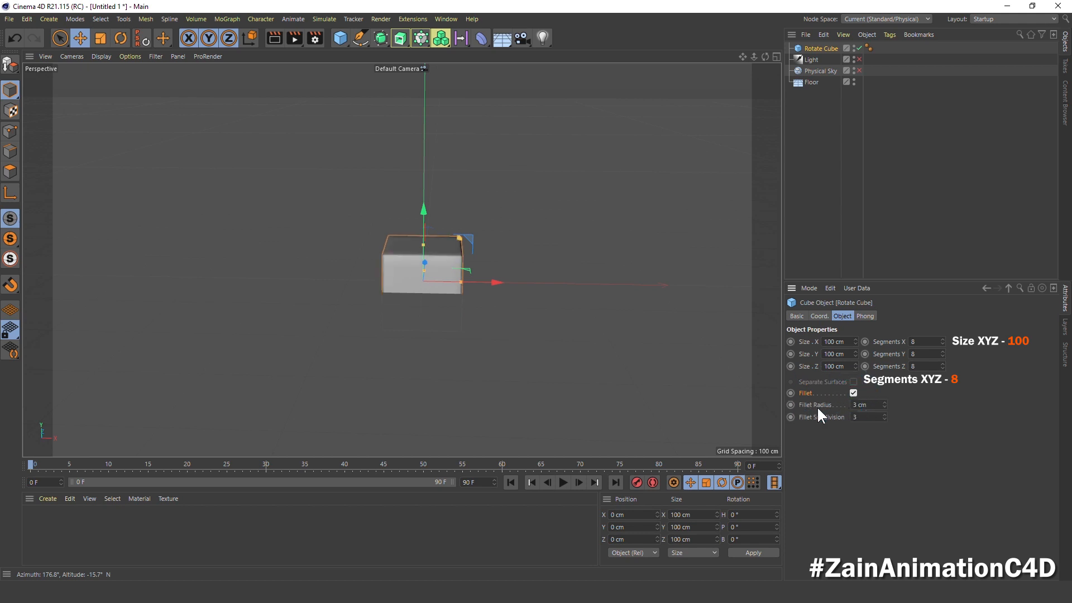
pyautogui.click(866, 405)
pyautogui.write('2')
pyautogui.press('Tab')
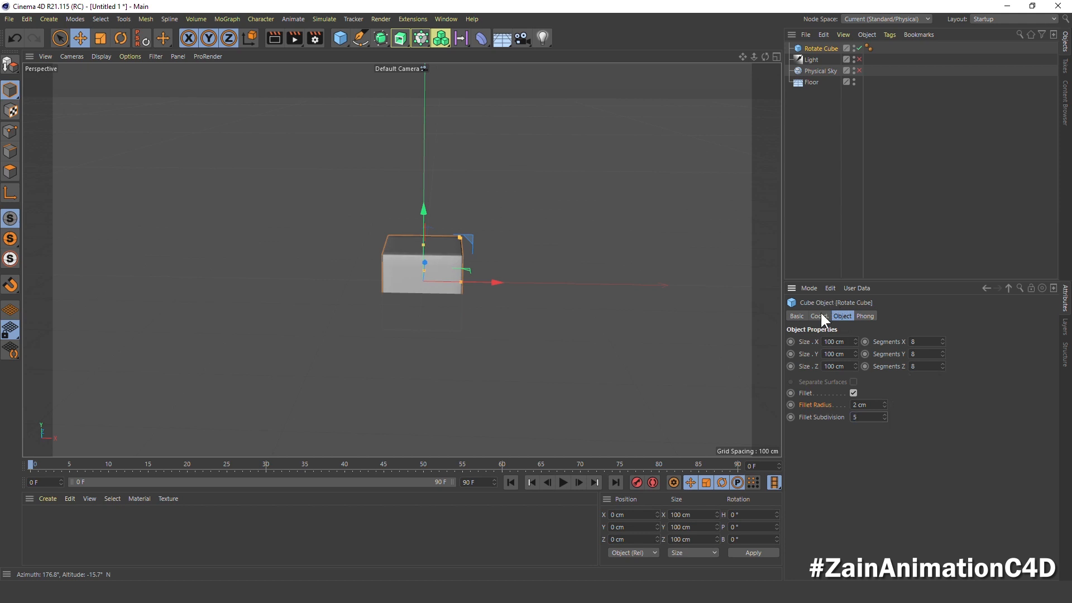
# Position the Rotate Cube at Y 50 cm and X -500 cm
pyautogui.click(819, 317)
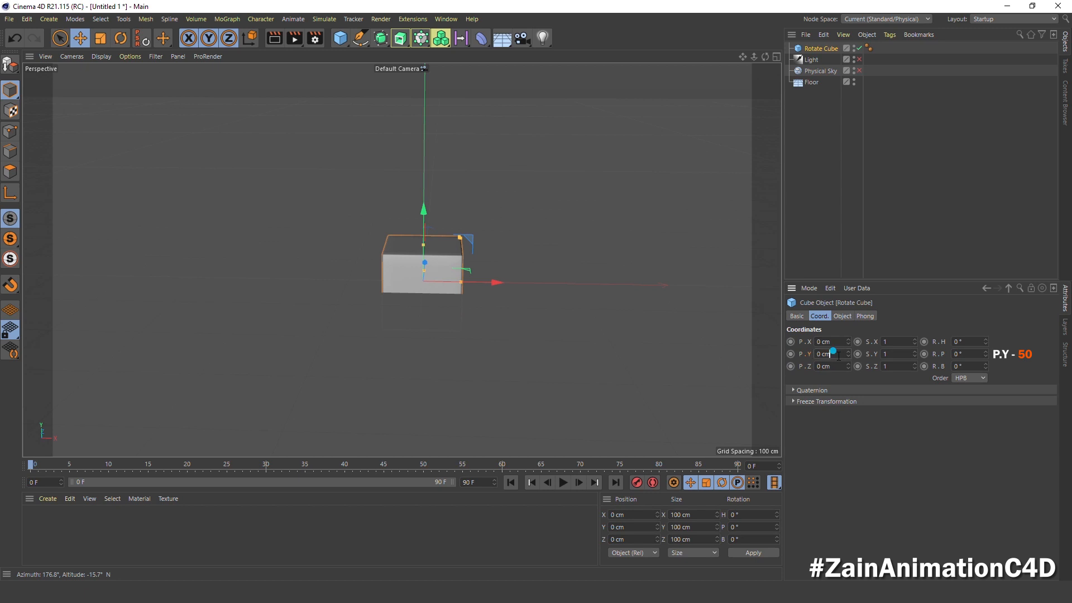
pyautogui.click(833, 353)
pyautogui.write('50')
pyautogui.press('Return')
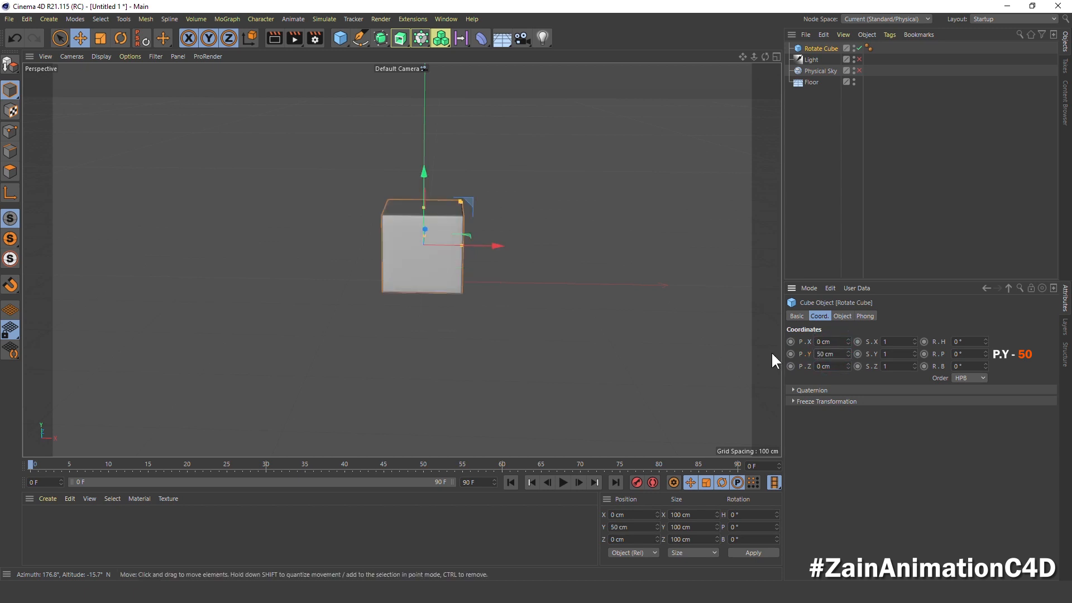
pyautogui.click(838, 341)
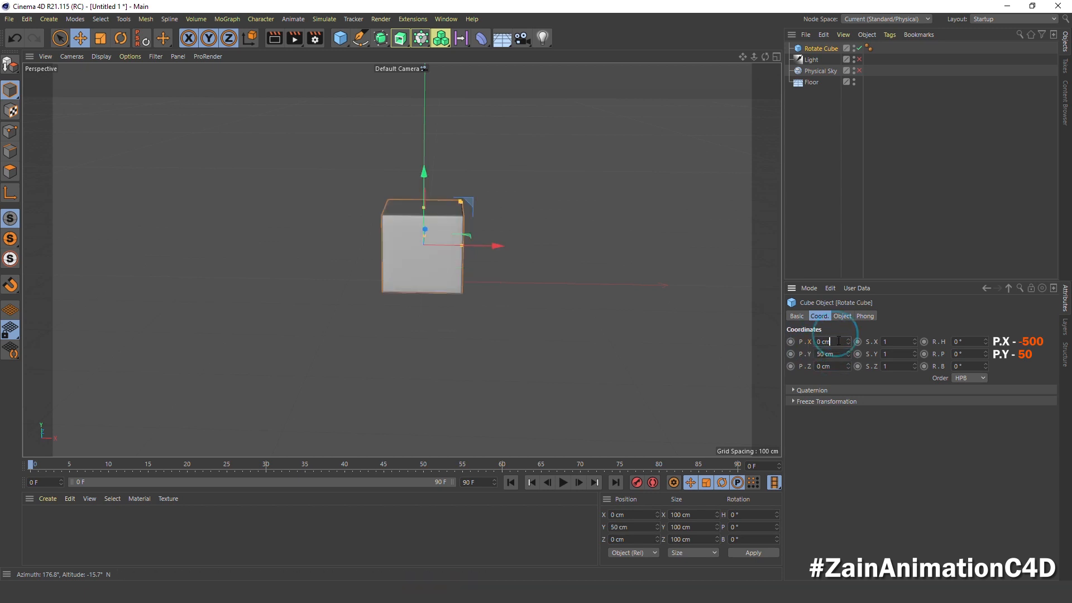
pyautogui.moveTo(839, 341); pyautogui.dragTo(802, 343)
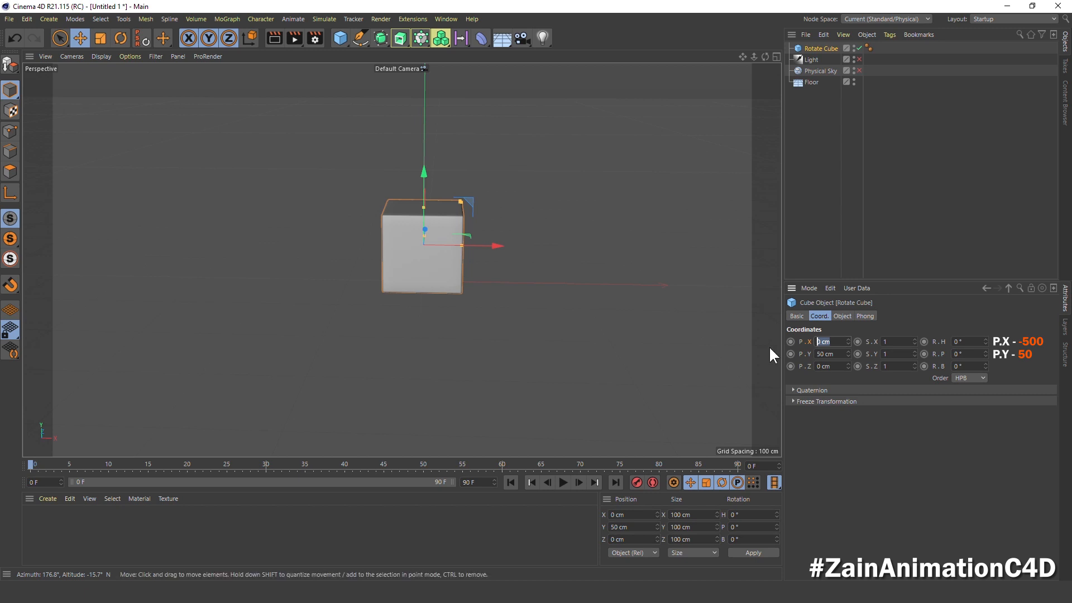
pyautogui.write('-500')
pyautogui.press('Return')
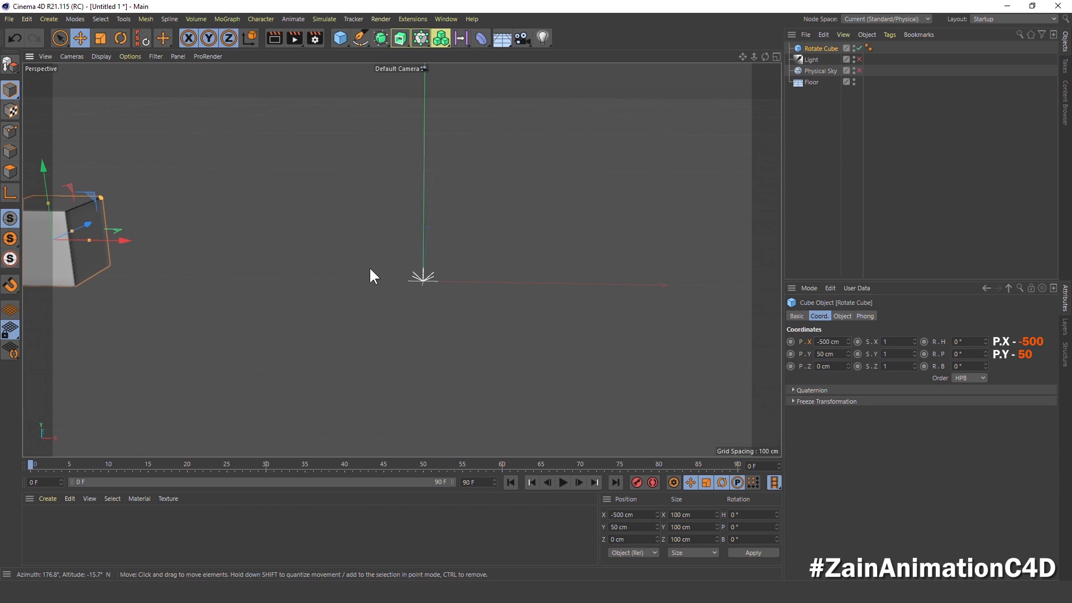
# Add a second cube to the scene and rename it Frontal Cube
pyautogui.keyDown('alt'); pyautogui.moveTo(371, 269); pyautogui.dragTo(436, 273, button='middle'); pyautogui.keyUp('alt')
pyautogui.scroll(-4, 436, 272)
pyautogui.keyDown('alt'); pyautogui.moveTo(328, 260); pyautogui.dragTo(351, 296, button='middle'); pyautogui.keyUp('alt')
pyautogui.scroll(7, 277, 287)
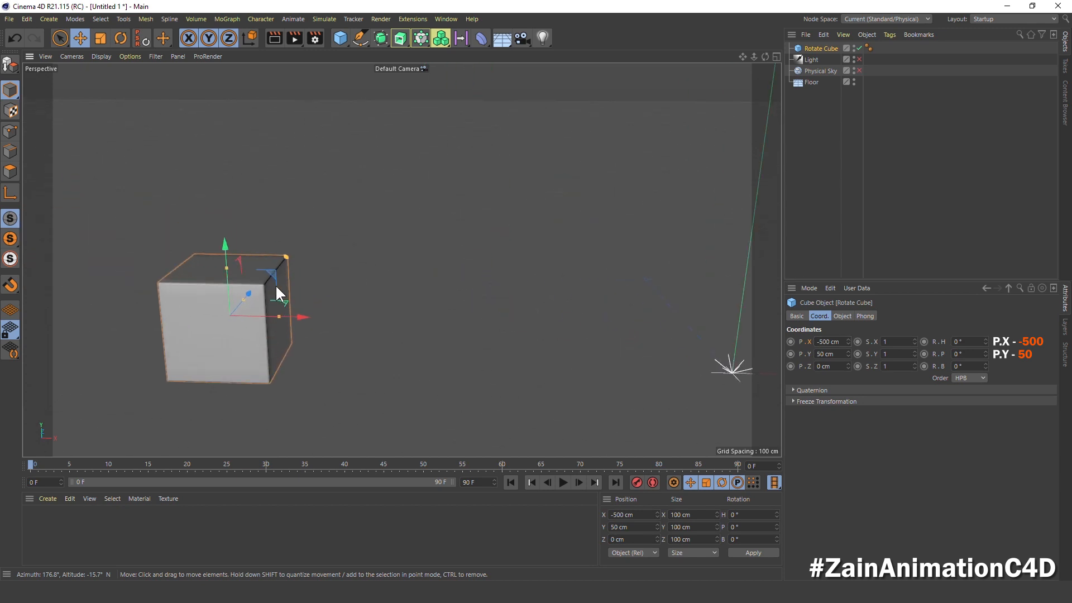
pyautogui.keyDown('alt'); pyautogui.moveTo(277, 288); pyautogui.dragTo(318, 324); pyautogui.keyUp('alt')
pyautogui.scroll(-5, 295, 294)
pyautogui.click(340, 40)
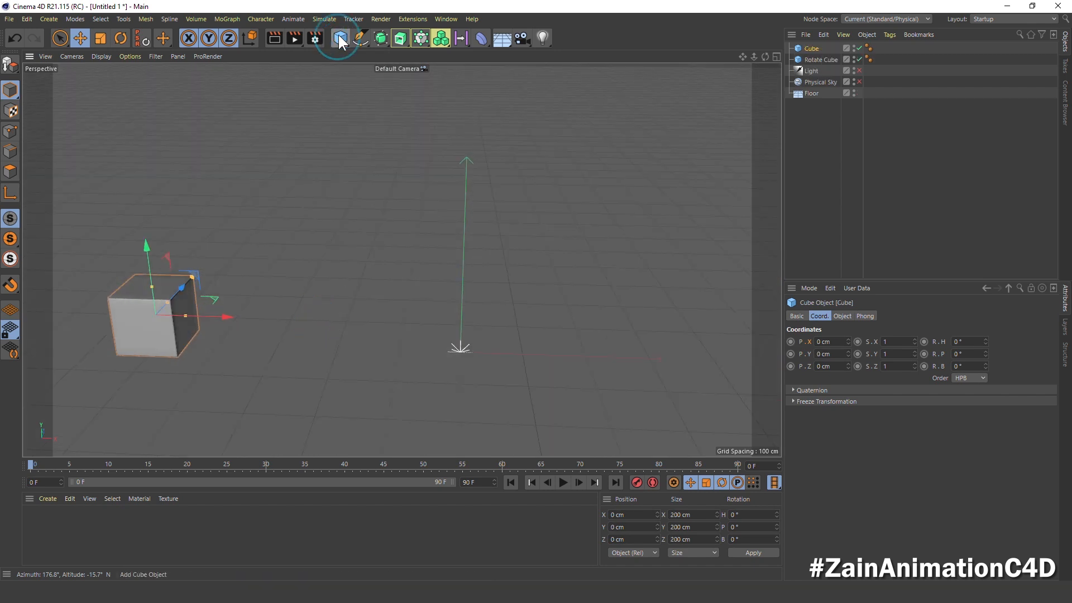
pyautogui.doubleClick(813, 49)
pyautogui.click(807, 48)
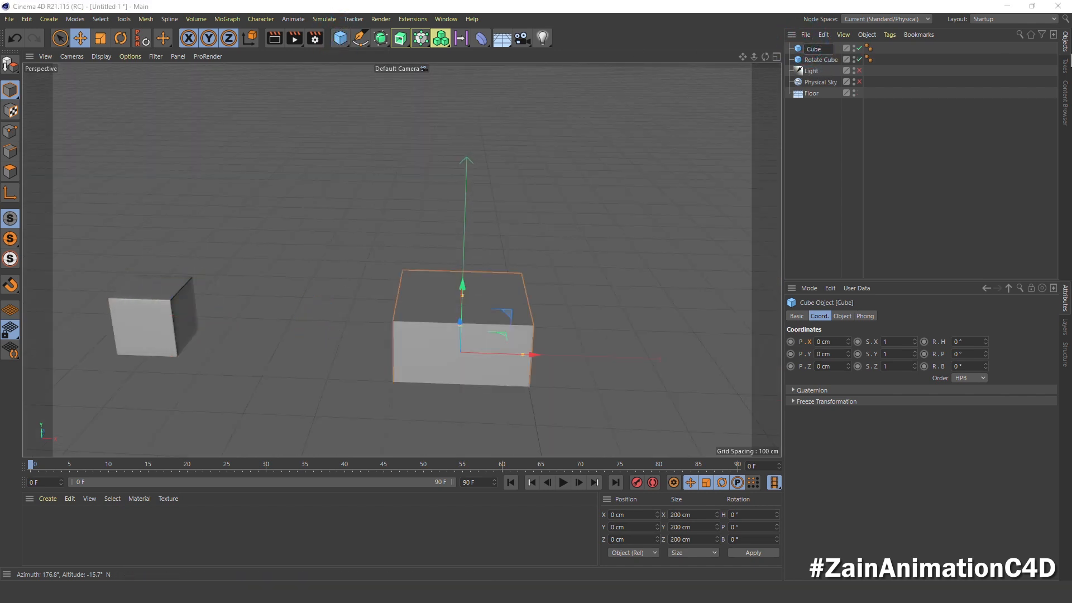
pyautogui.write('Frontal')
pyautogui.press('Return')
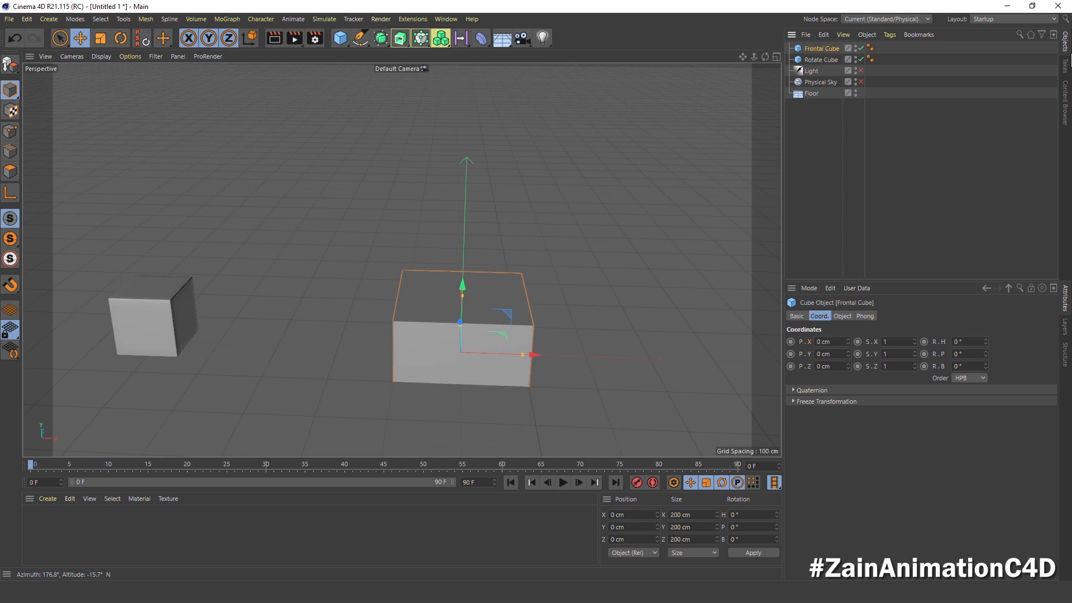
# Set the Frontal Cube's size to X 100 cm, Y 300 cm and Z 100 cm, with 8 segments on every axis
pyautogui.click(842, 316)
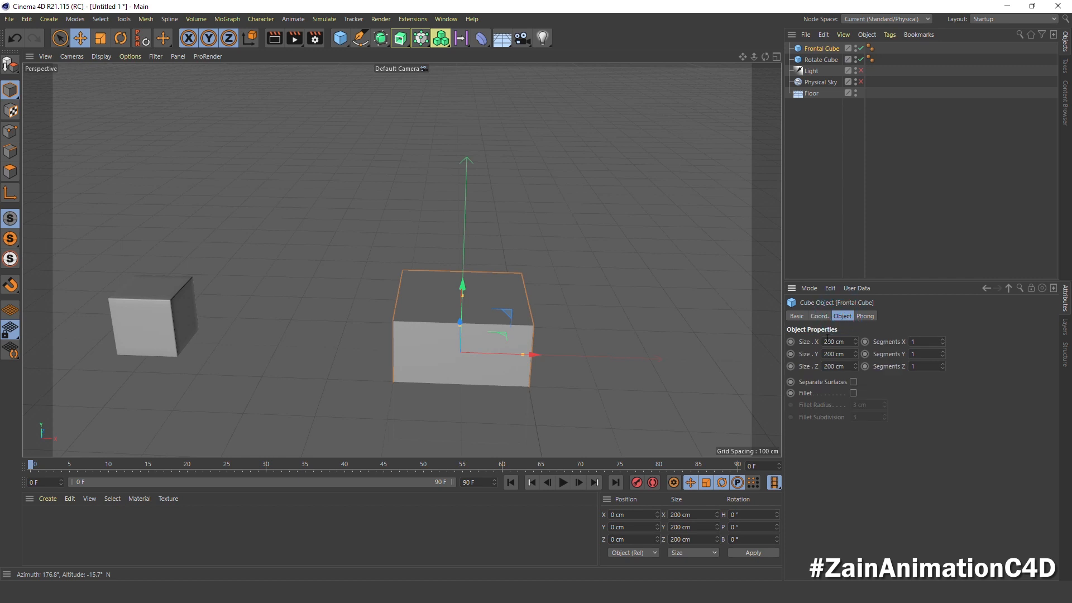
pyautogui.moveTo(846, 342); pyautogui.dragTo(812, 345)
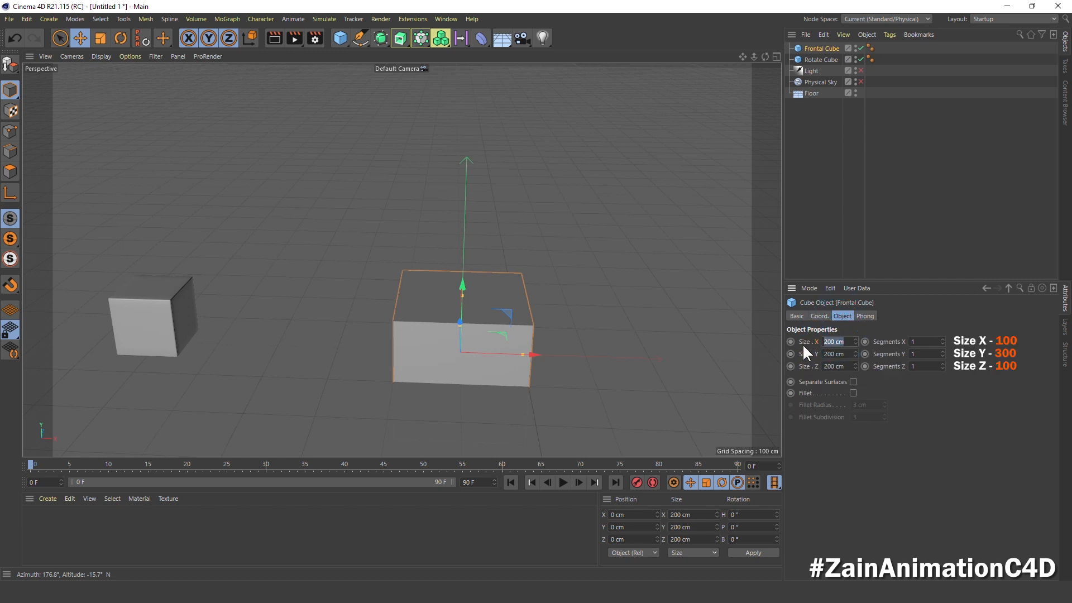
pyautogui.write('100')
pyautogui.press('Tab')
pyautogui.write('300')
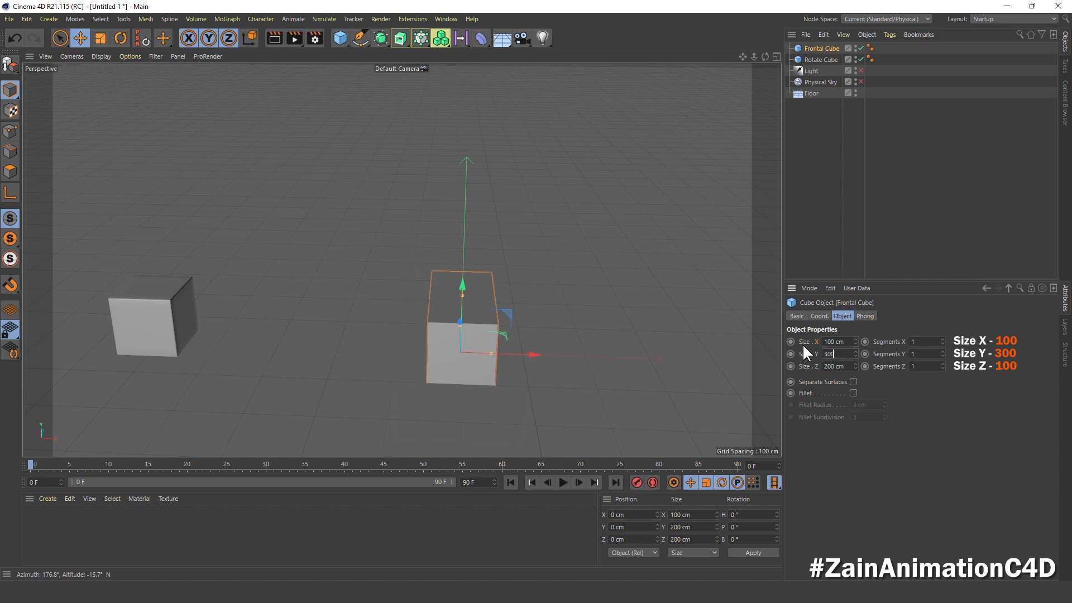
pyautogui.press('Tab')
pyautogui.write('100')
pyautogui.press('Tab')
pyautogui.write('8')
pyautogui.press('Tab')
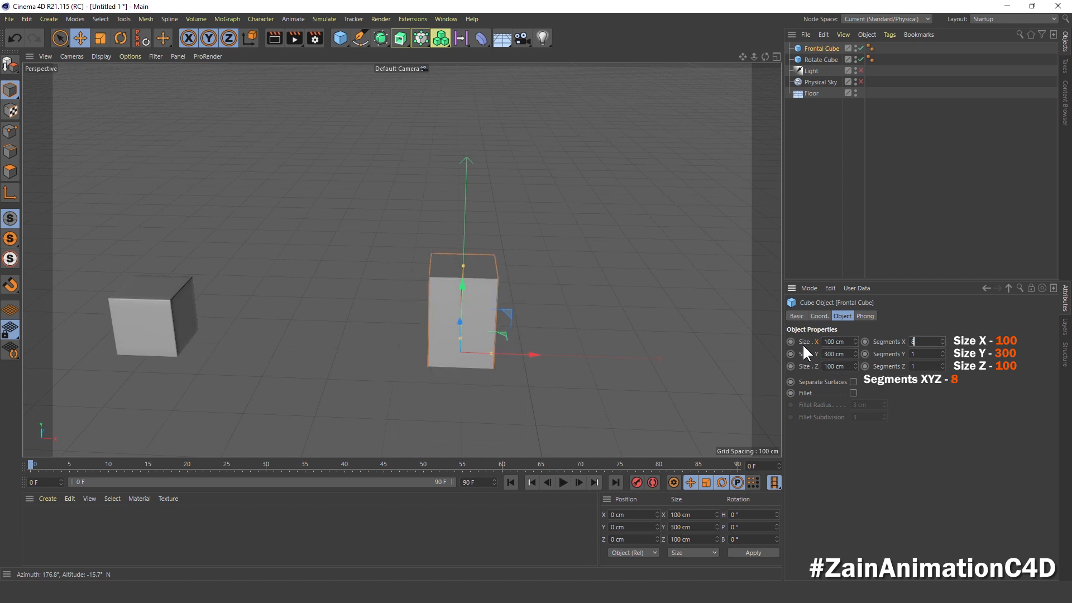
pyautogui.write('8')
pyautogui.press('Tab')
# Enable the fillet on the Frontal Cube with a 2 cm radius and a subdivision of 5
pyautogui.click(854, 393)
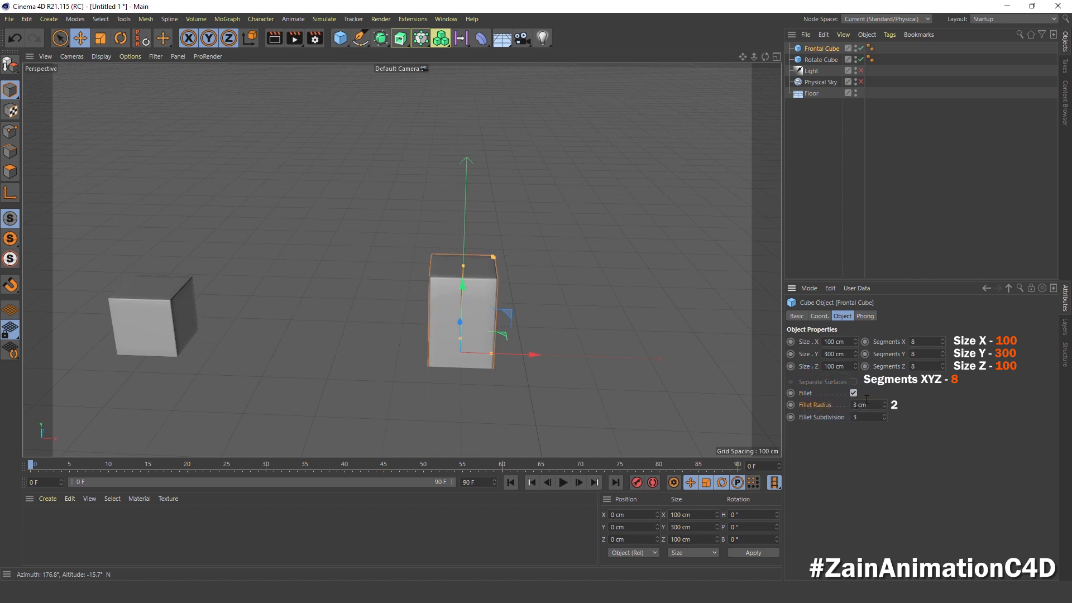
pyautogui.moveTo(869, 406); pyautogui.dragTo(798, 405)
pyautogui.write('2')
pyautogui.press('Tab')
pyautogui.write('5')
# Set the Frontal Cube's Y position to 150 cm
pyautogui.click(818, 316)
pyautogui.doubleClick(813, 354)
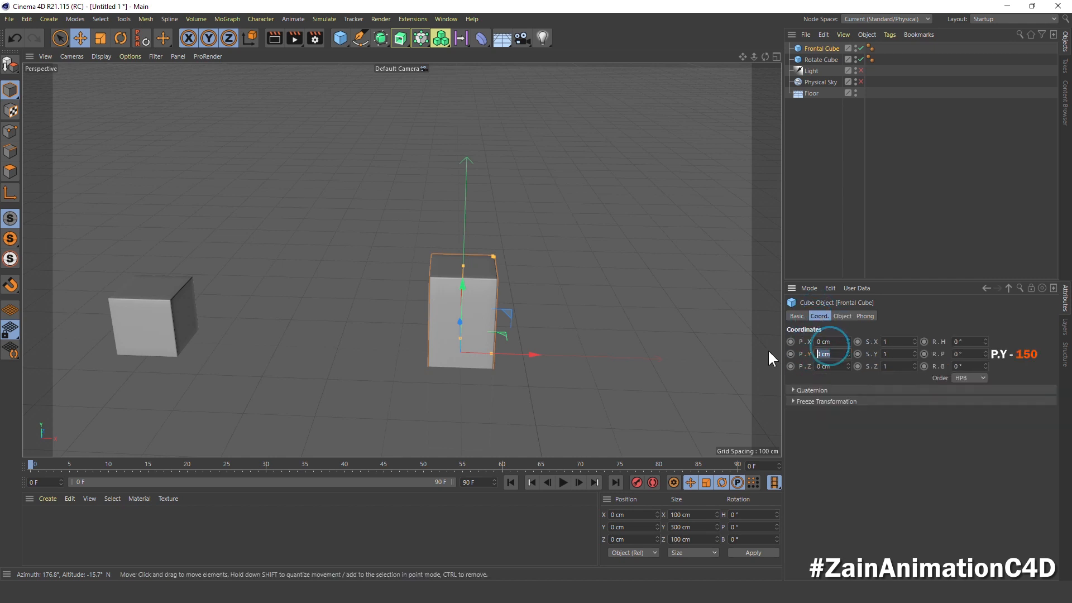
pyautogui.write('150')
pyautogui.press('Return')
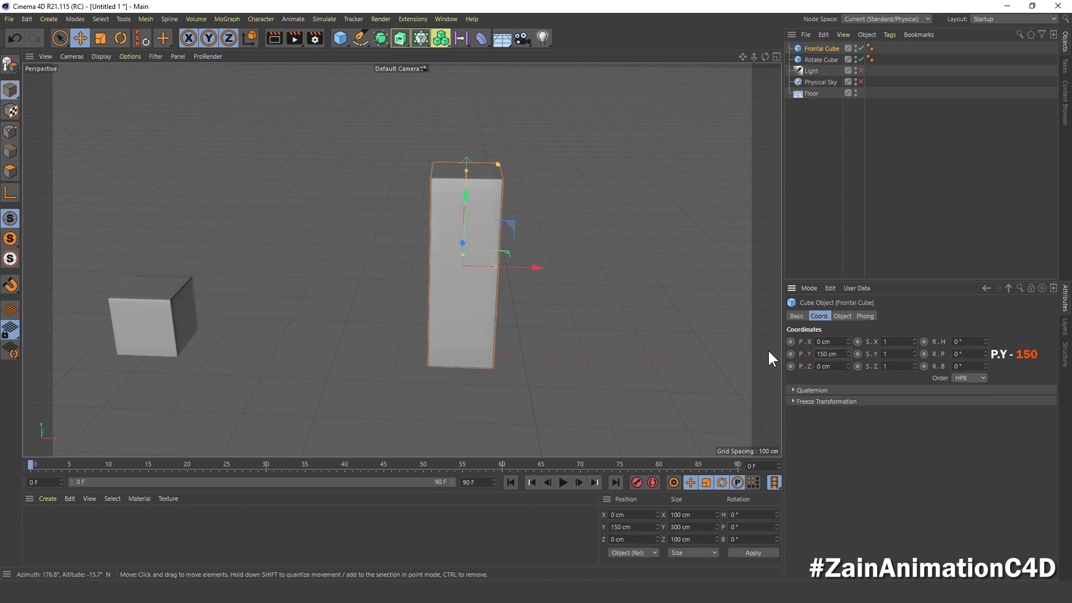
pyautogui.middleClick(498, 273)
pyautogui.middleClick(536, 319)
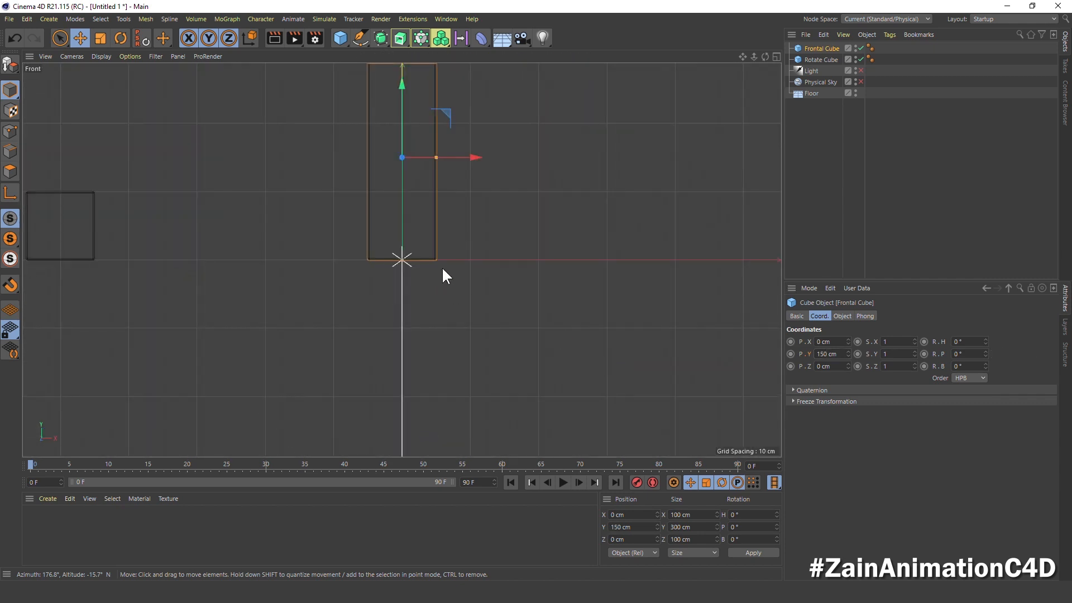
pyautogui.middleClick(571, 260)
pyautogui.middleClick(210, 156)
pyautogui.keyDown('alt'); pyautogui.moveTo(330, 220); pyautogui.dragTo(414, 236); pyautogui.keyUp('alt')
pyautogui.click(791, 114)
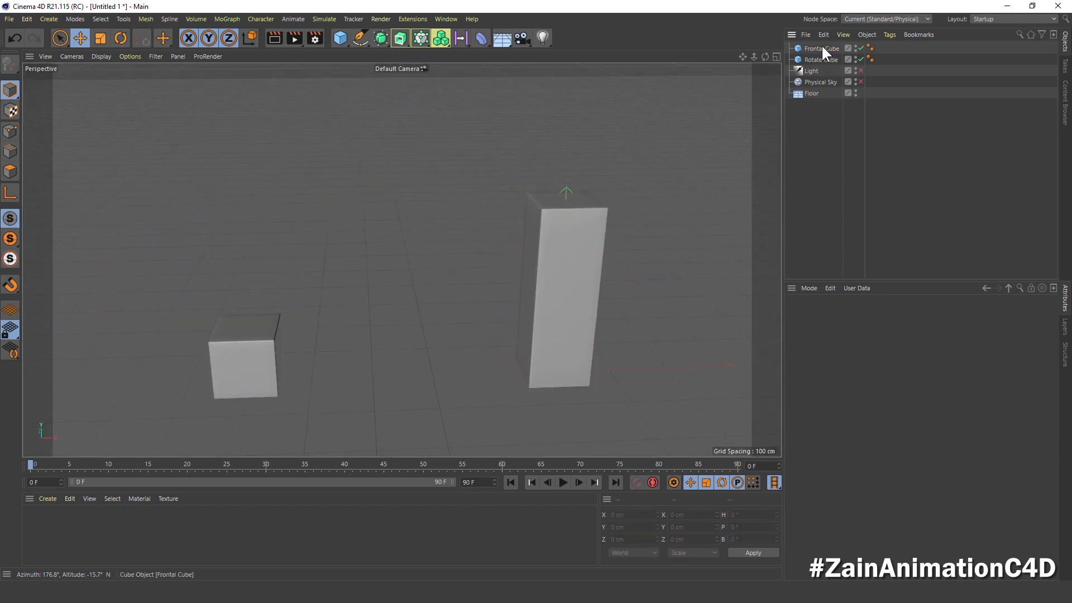
# Add a null object to the scene and show it in the Front view
pyautogui.click(340, 38)
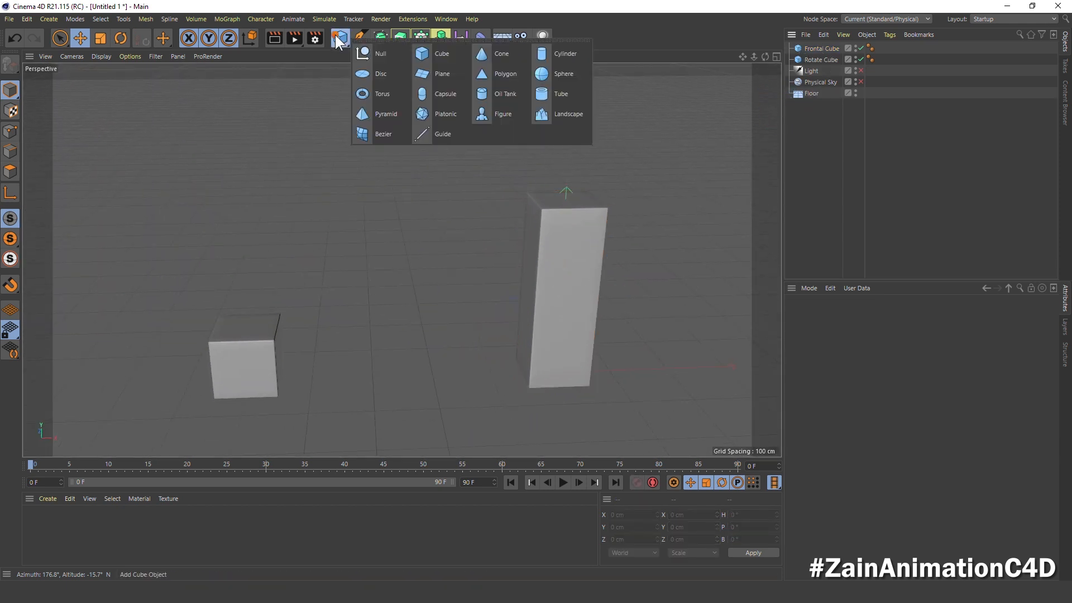
pyautogui.click(376, 50)
pyautogui.middleClick(447, 108)
pyautogui.middleClick(486, 290)
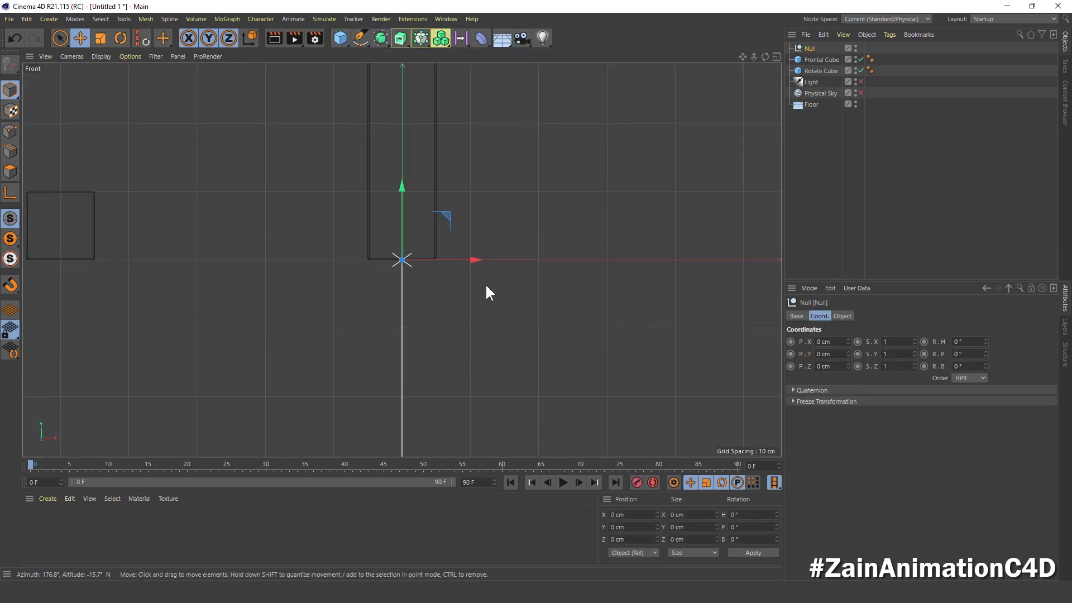
# Rename the new null object as 1 and set its X position to -450 cm
pyautogui.doubleClick(811, 49)
pyautogui.write('1')
pyautogui.press('Return')
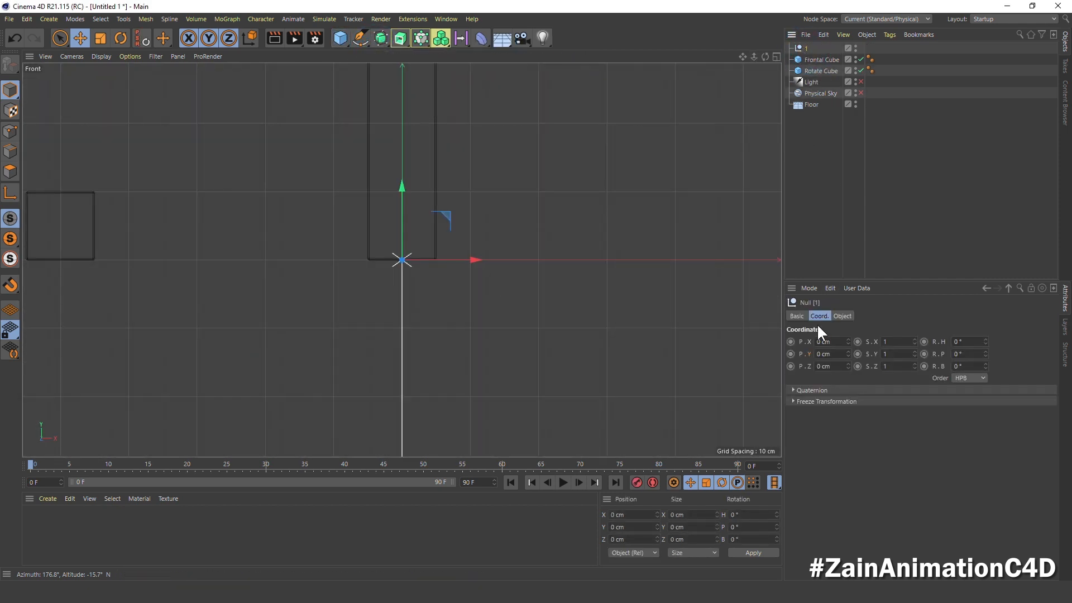
pyautogui.click(825, 342)
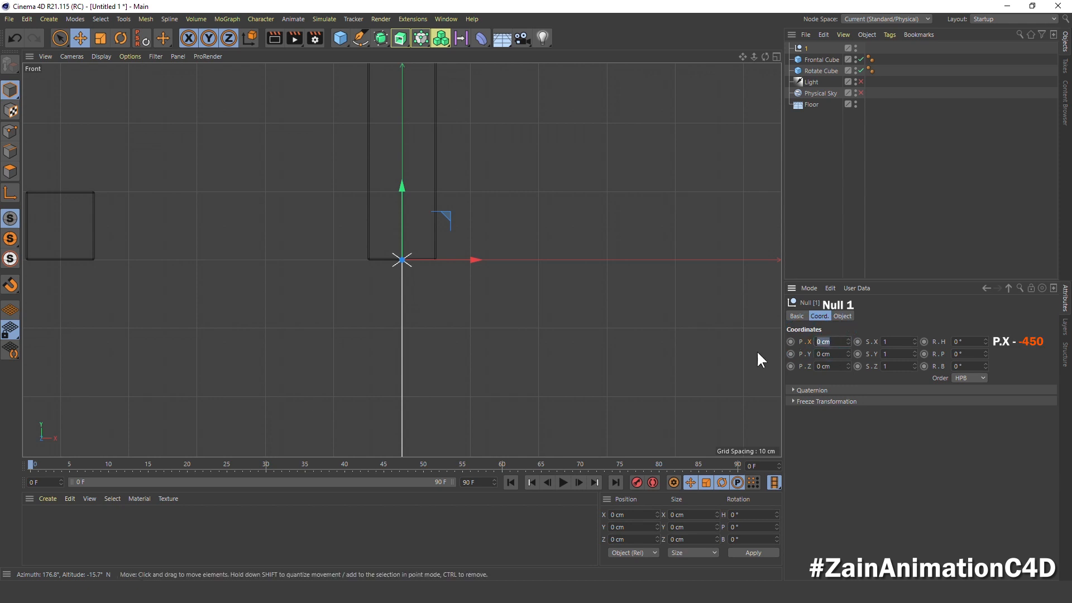
pyautogui.write('-450')
pyautogui.press('Return')
pyautogui.keyDown('alt'); pyautogui.moveTo(300, 317); pyautogui.dragTo(352, 339, button='middle'); pyautogui.keyUp('alt')
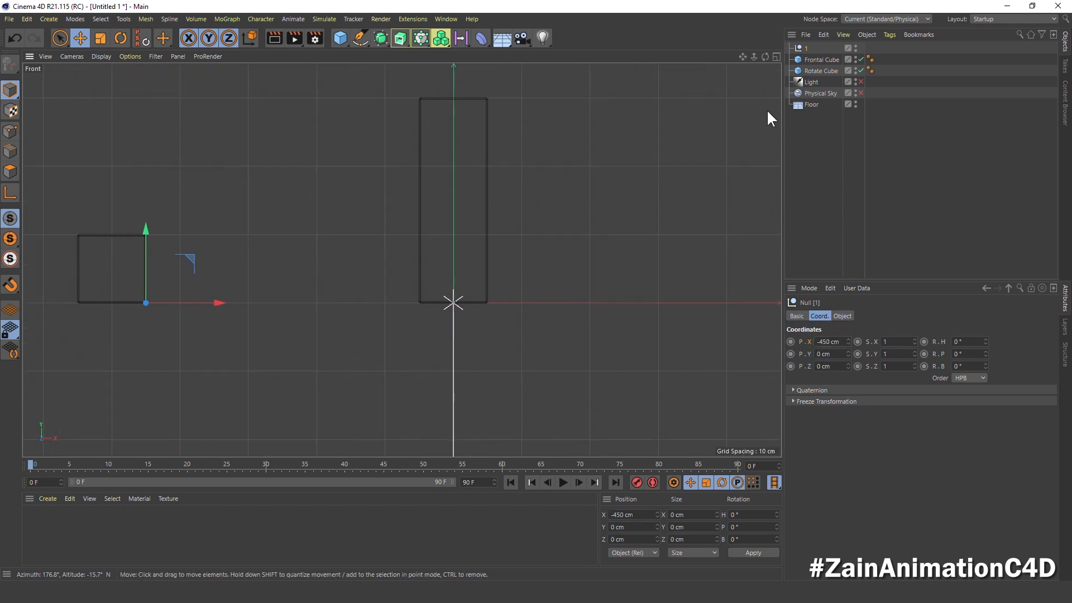
# Duplicate null 1 and name the copy 2
pyautogui.hotkey('ctrl', 'c')
pyautogui.hotkey('ctrl', 'v')
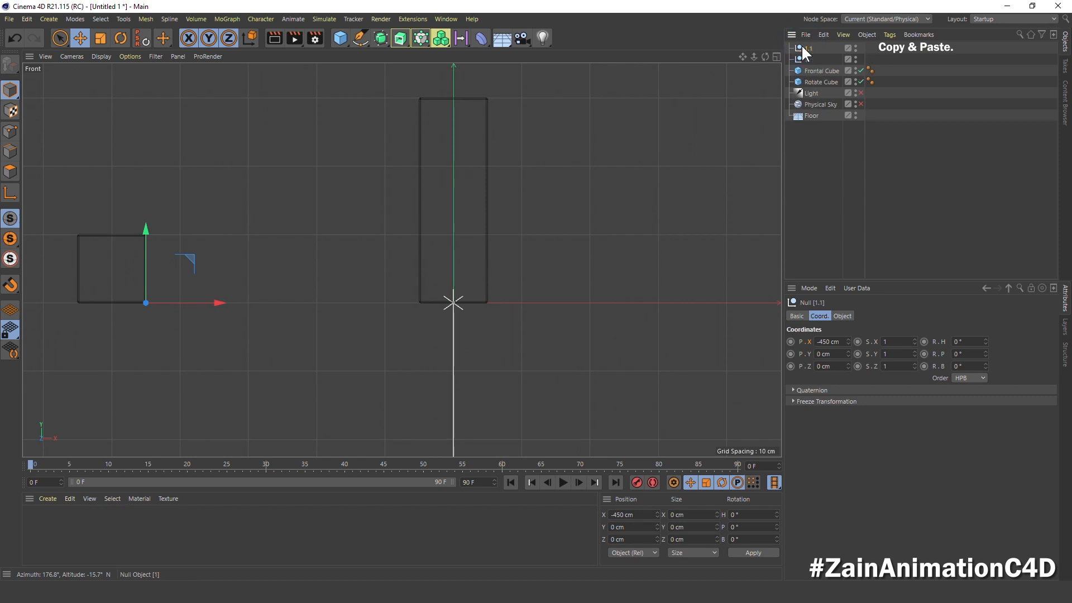
pyautogui.doubleClick(805, 48)
pyautogui.press('BackSpace')
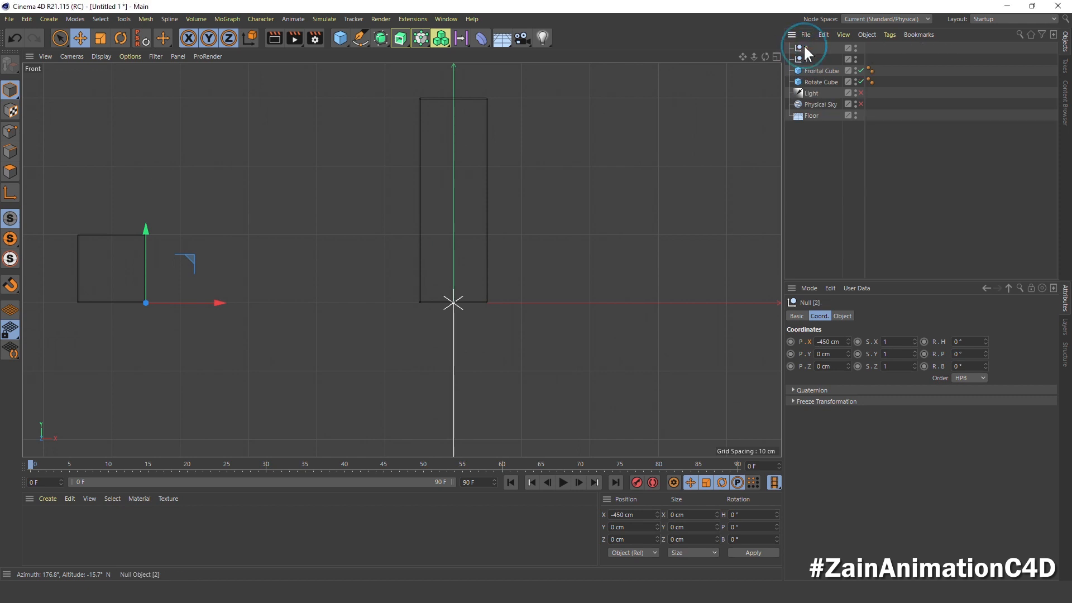
pyautogui.write('2')
pyautogui.press('Return')
# Set the X position of null 2 to -350 cm
pyautogui.moveTo(847, 341); pyautogui.dragTo(848, 344)
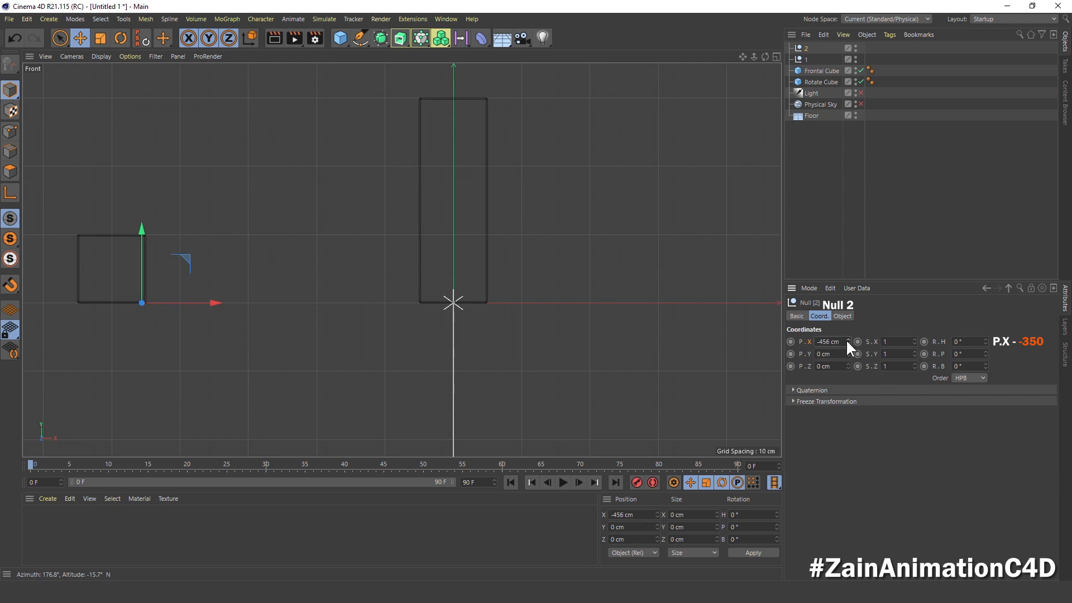
pyautogui.doubleClick(829, 342)
pyautogui.write('-350')
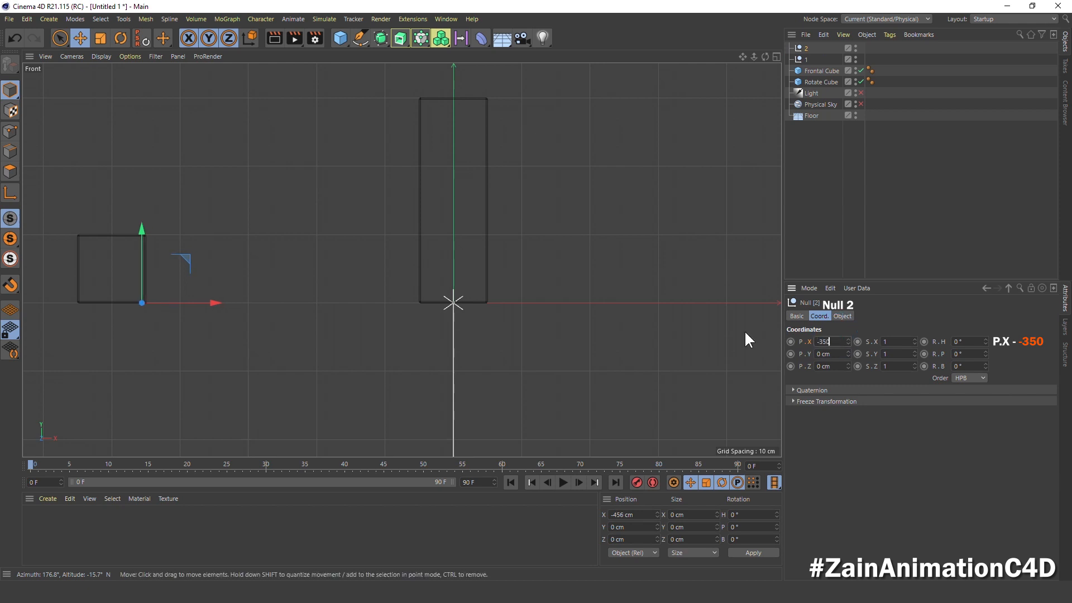
pyautogui.press('Return')
pyautogui.click(802, 129)
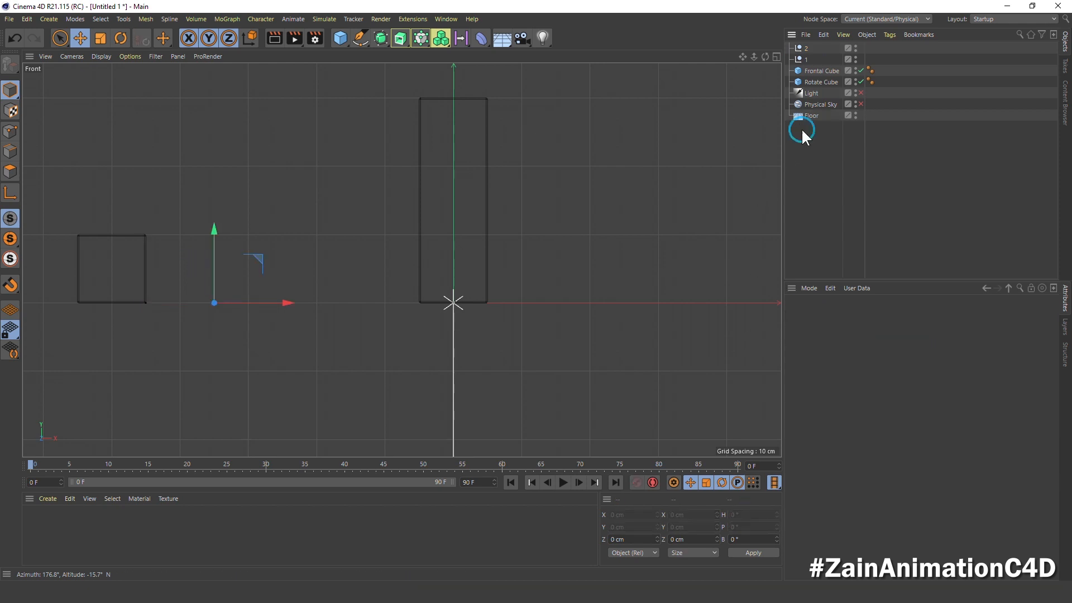
# Duplicate null 2 as a null named 3 and set its X position to -250 cm
pyautogui.click(799, 45)
pyautogui.hotkey('ctrl', 'v')
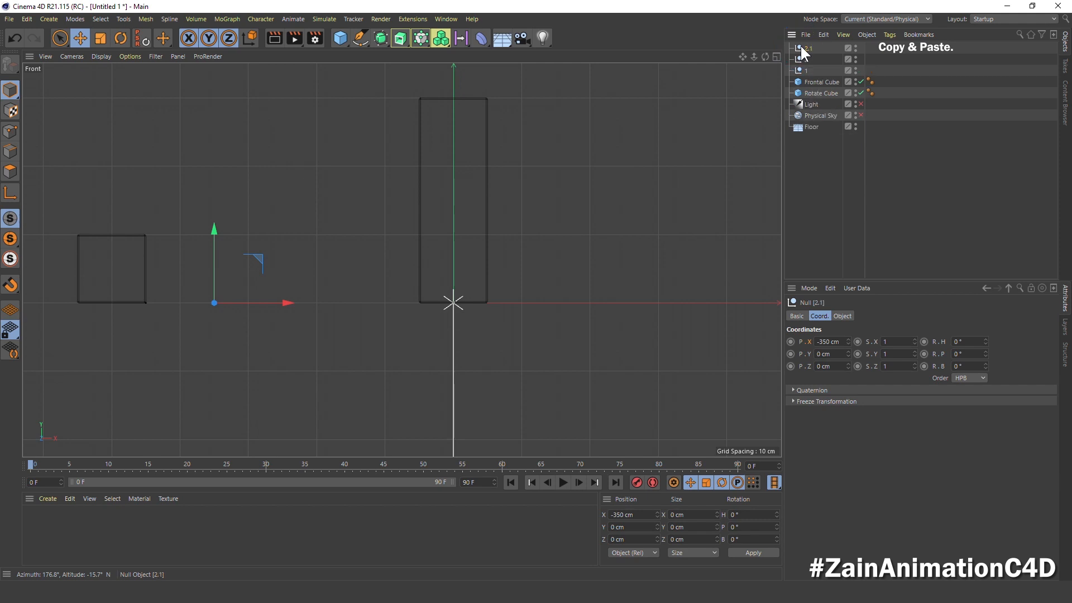
pyautogui.doubleClick(809, 49)
pyautogui.write('3')
pyautogui.press('Return')
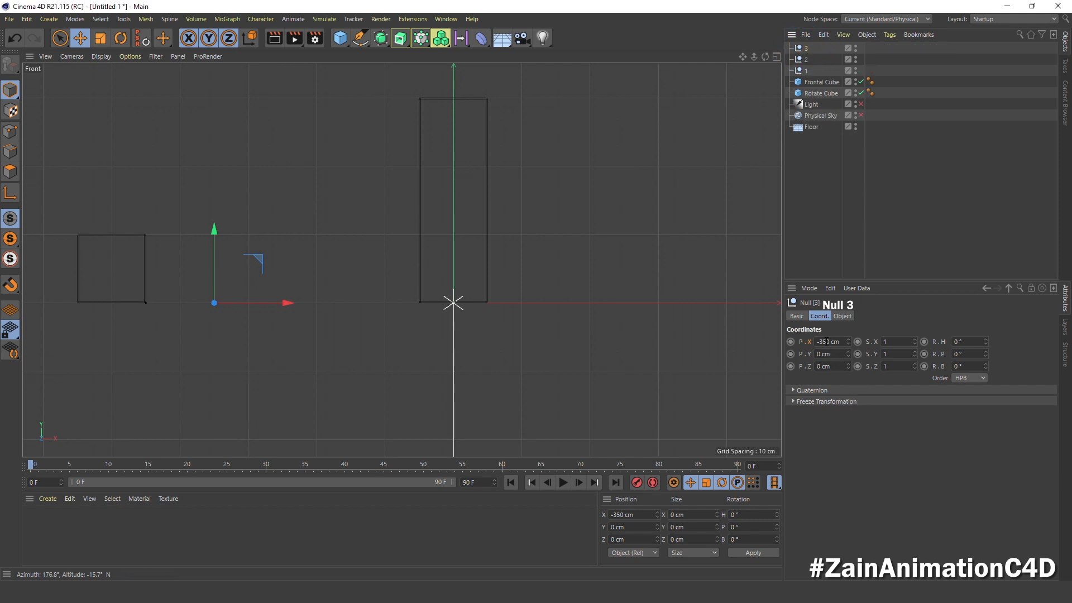
pyautogui.doubleClick(841, 342)
pyautogui.write('-25')
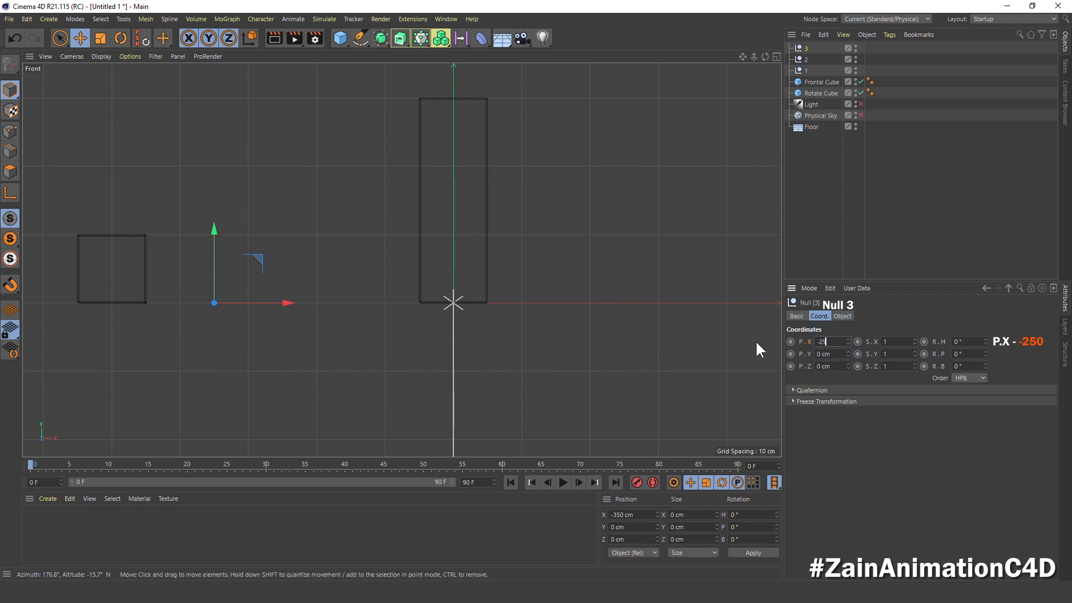
# Duplicate null 3 as a null named 4 and set its X position to -150 cm
pyautogui.click(802, 47)
pyautogui.hotkey('ctrl', 'c')
pyautogui.hotkey('ctrl', 'v')
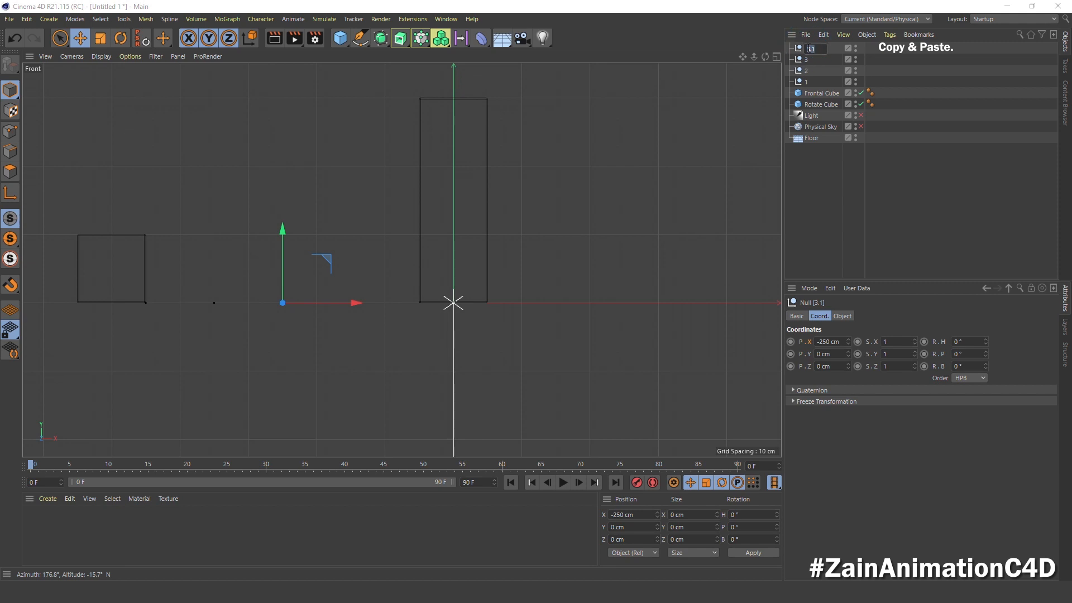
pyautogui.doubleClick(838, 342)
pyautogui.write('-')
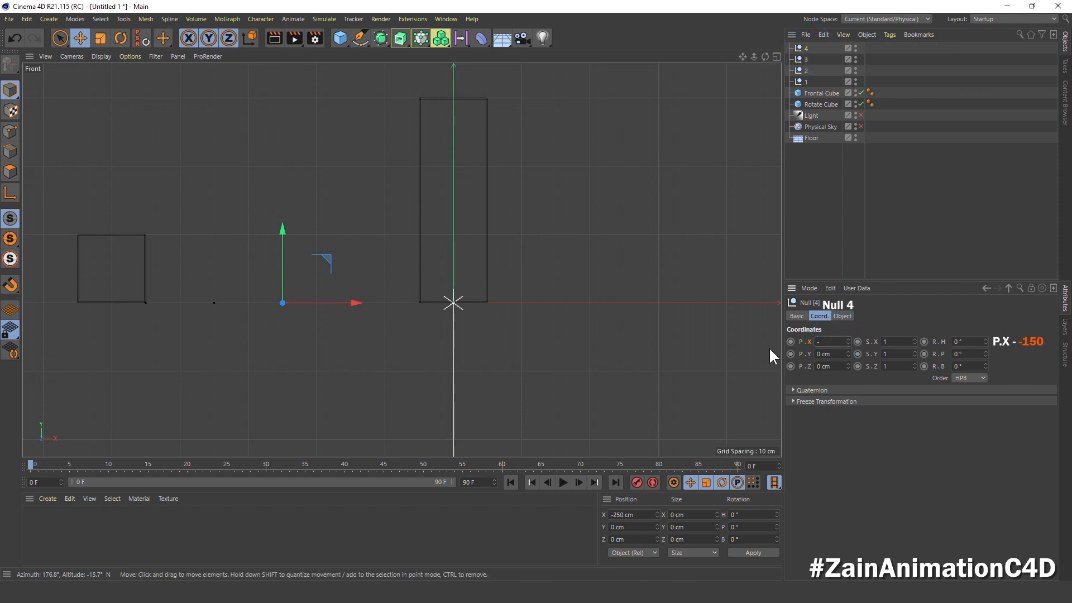
pyautogui.write('150')
pyautogui.press('Return')
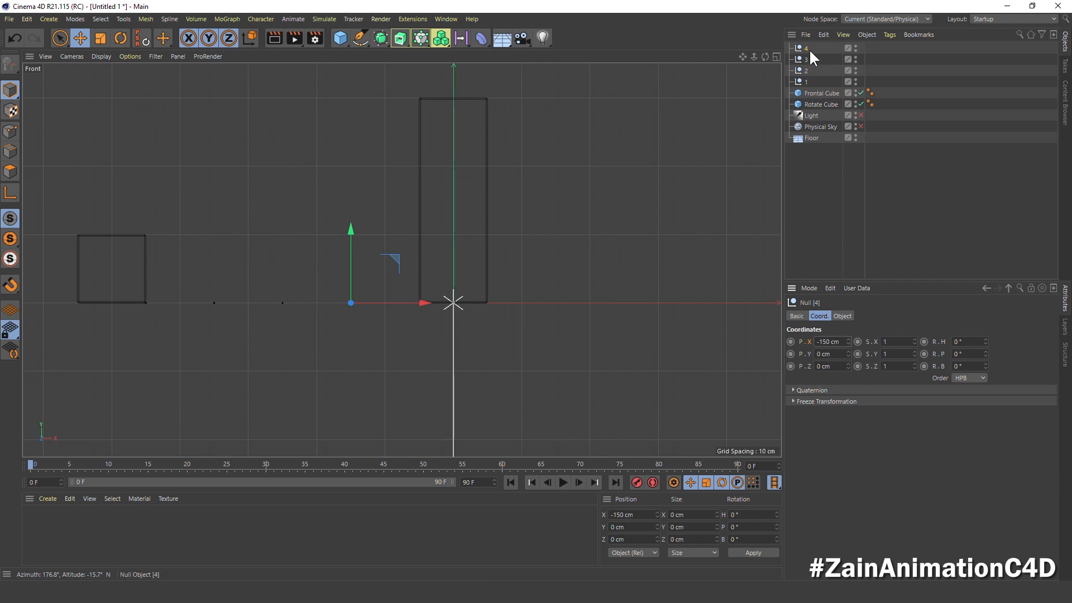
# Check the positions of nulls 1 to 4 one by one in the Front and Top views
pyautogui.click(807, 82)
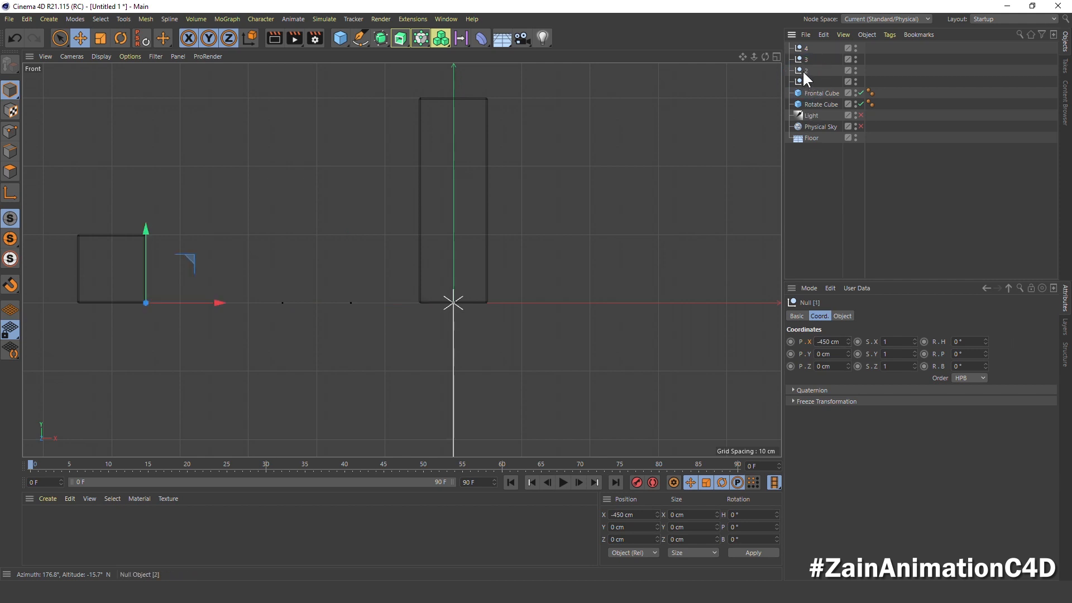
pyautogui.click(805, 70)
pyautogui.click(807, 56)
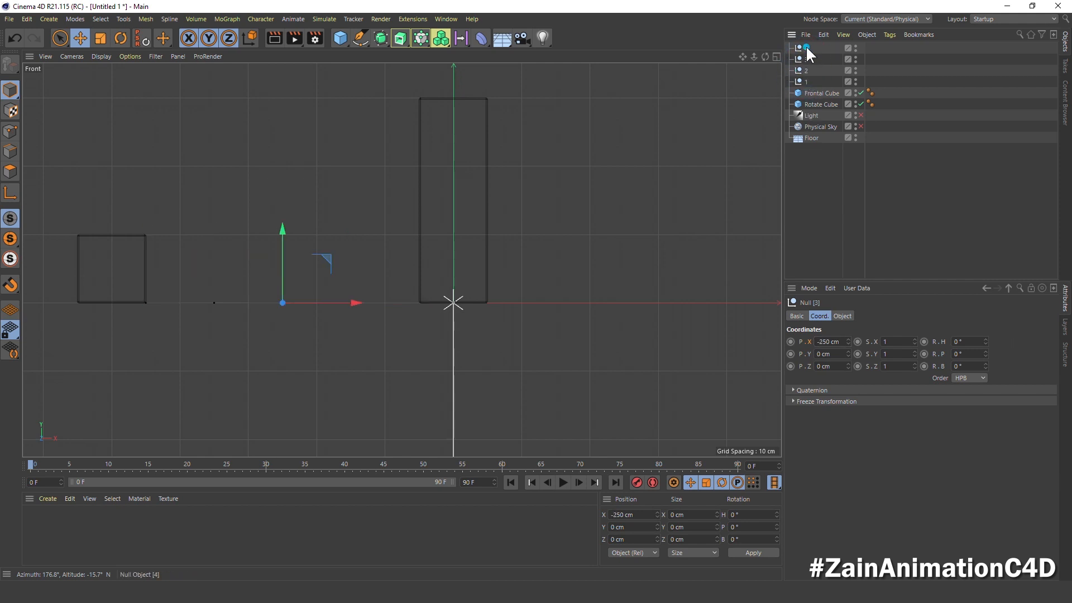
pyautogui.click(806, 47)
pyautogui.middleClick(659, 100)
pyautogui.middleClick(649, 106)
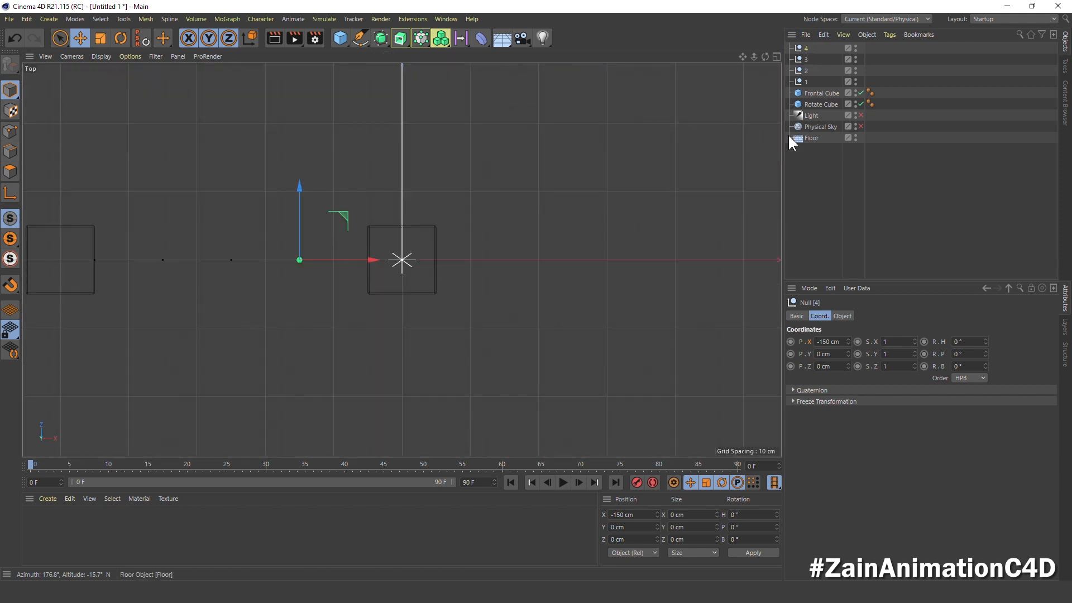
pyautogui.click(806, 81)
pyautogui.click(802, 70)
pyautogui.click(804, 59)
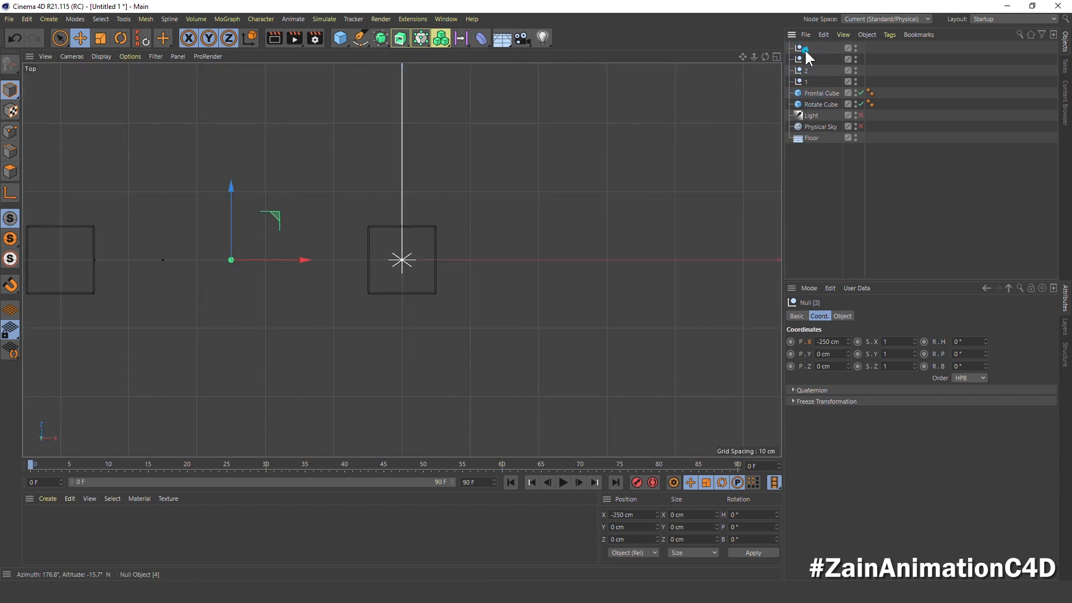
pyautogui.click(805, 48)
pyautogui.middleClick(607, 190)
pyautogui.middleClick(587, 329)
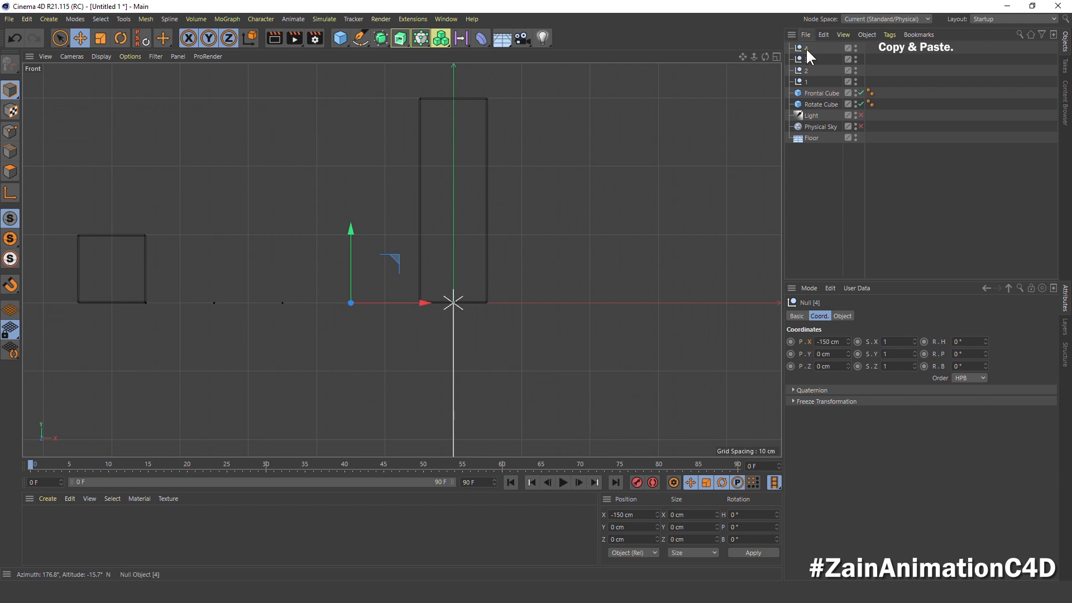
# Duplicate null 4 and name the copy 5
pyautogui.hotkey('ctrl', 'c')
pyautogui.hotkey('ctrl', 'v')
pyautogui.doubleClick(809, 48)
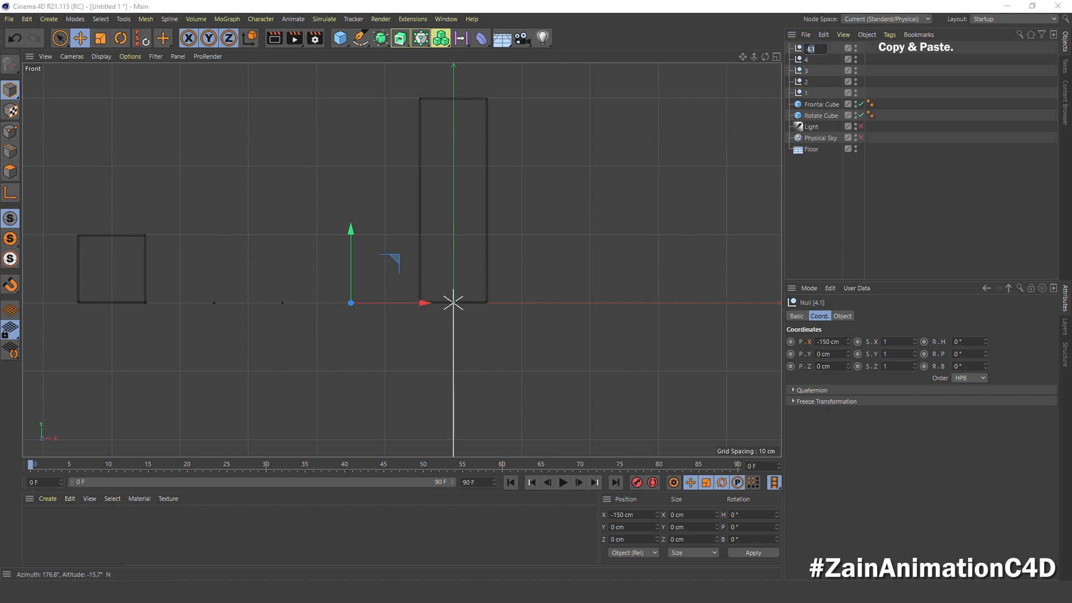
pyautogui.press('BackSpace')
pyautogui.write('5')
pyautogui.press('Return')
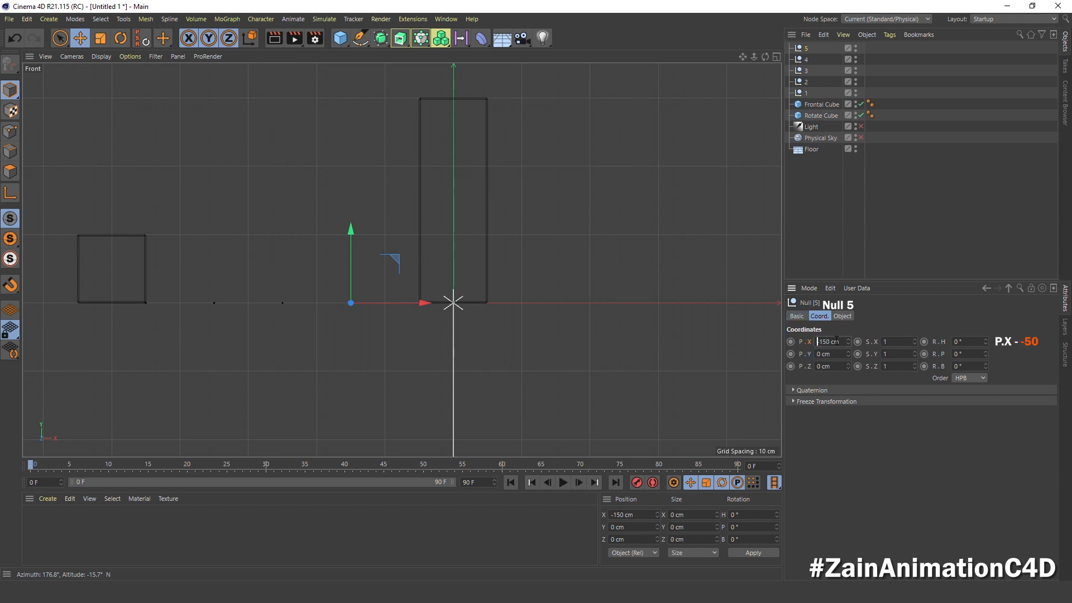
# Set the position of null 5 to X -50 cm and Y 100 cm
pyautogui.doubleClick(833, 342)
pyautogui.write('-50')
pyautogui.press('Return')
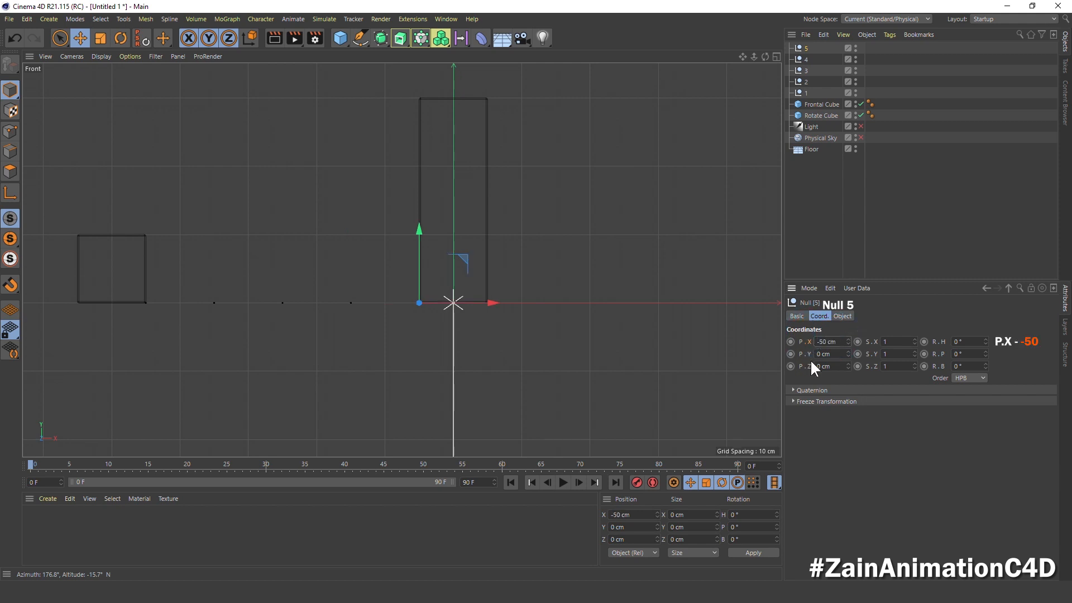
pyautogui.doubleClick(826, 354)
pyautogui.write('100')
pyautogui.press('Return')
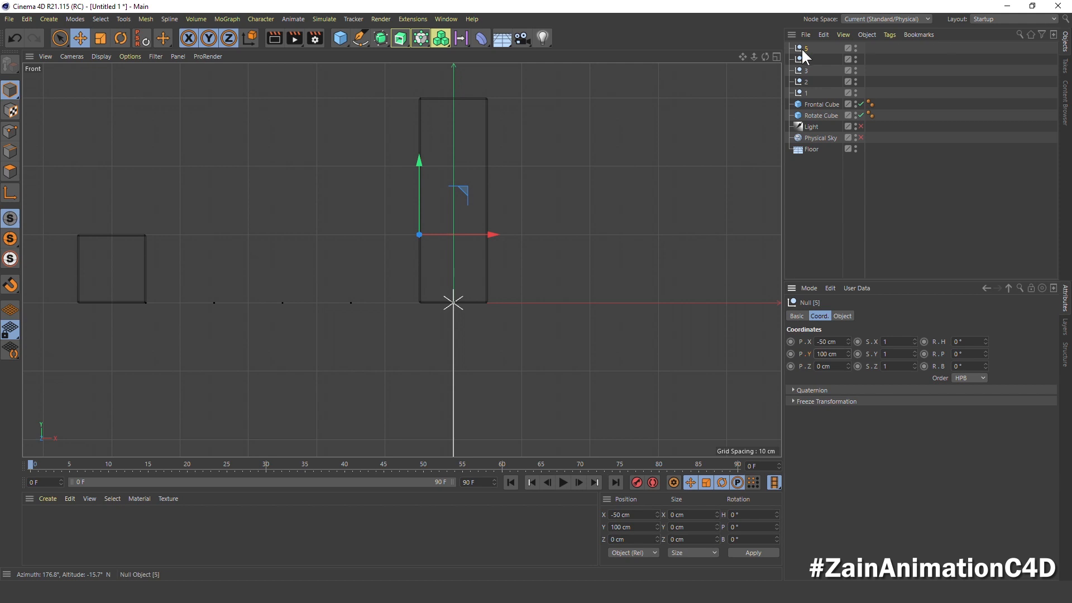
# Duplicate null 5 as a null named 6 and set its Y position to 200 cm
pyautogui.hotkey('ctrl', 'c')
pyautogui.hotkey('ctrl', 'v')
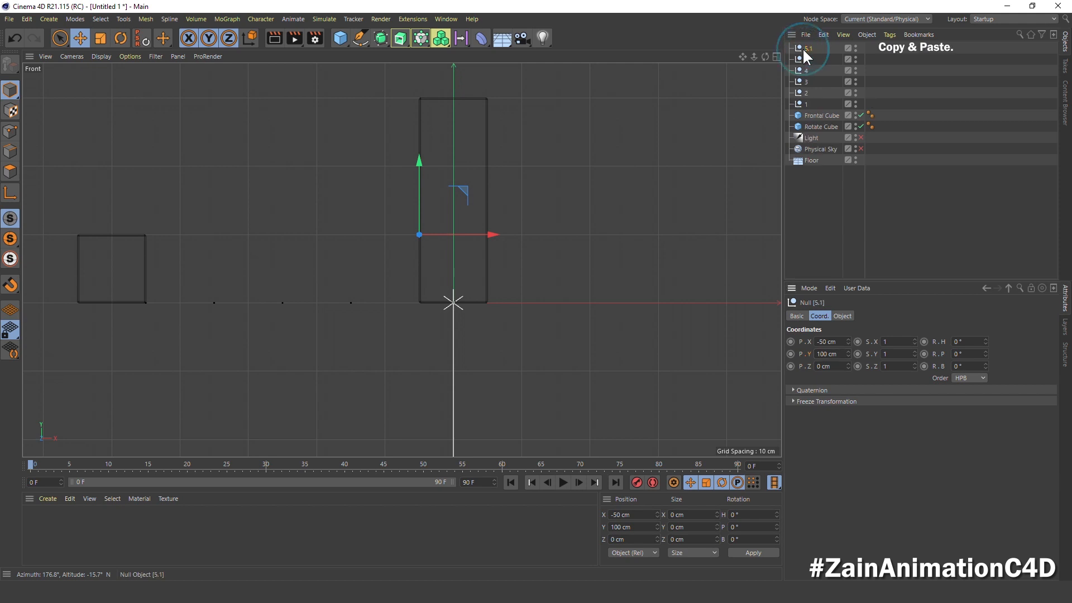
pyautogui.doubleClick(806, 48)
pyautogui.write('6')
pyautogui.press('Return')
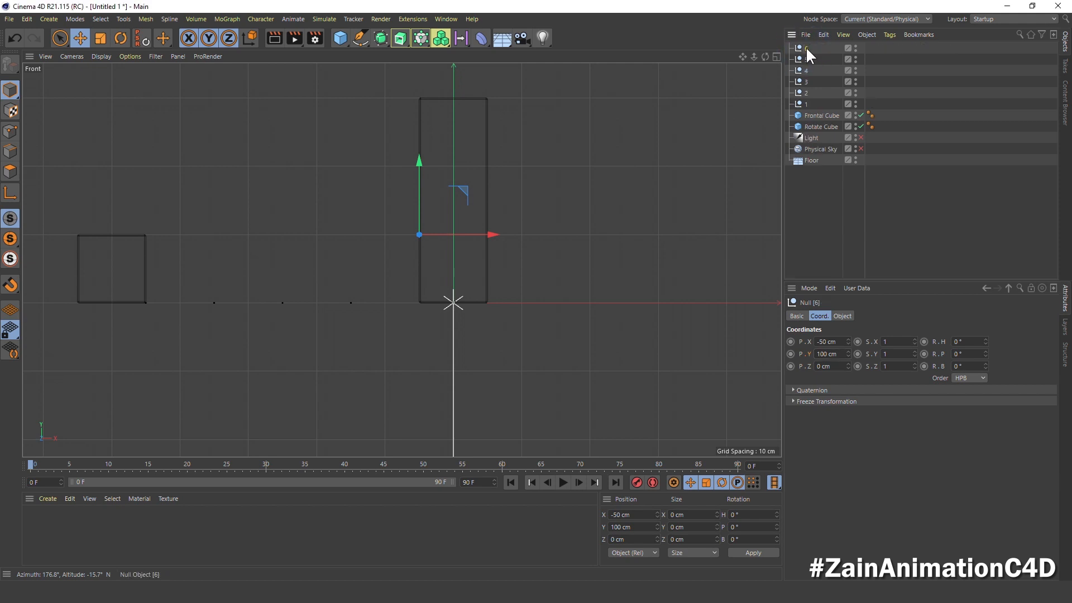
pyautogui.click(829, 353)
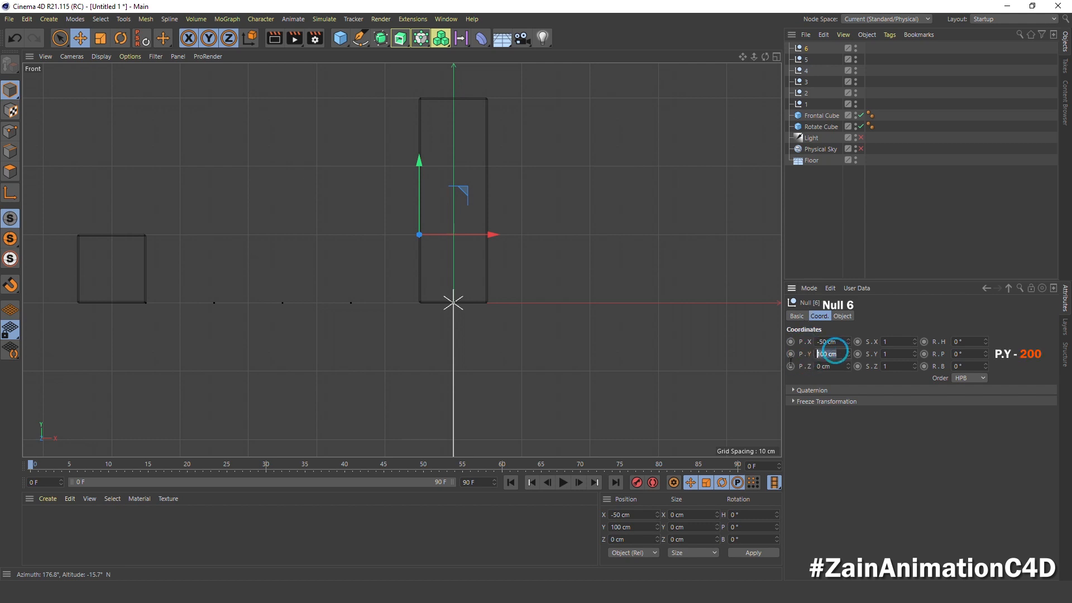
pyautogui.write('200')
pyautogui.press('Return')
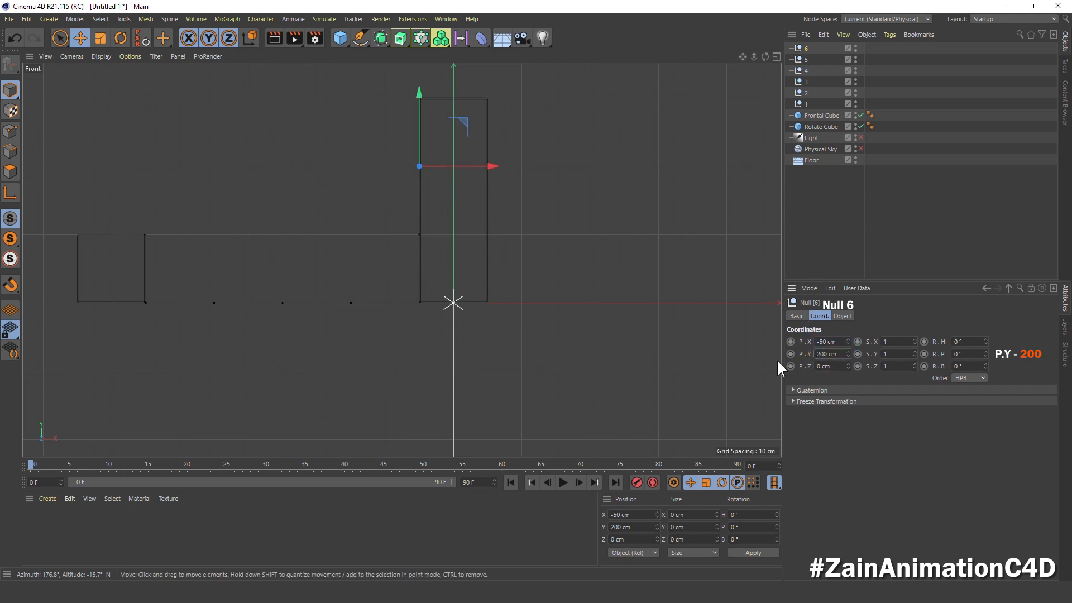
# Duplicate null 6 as a null named 7 and set its Y position to 300 cm
pyautogui.click(806, 48)
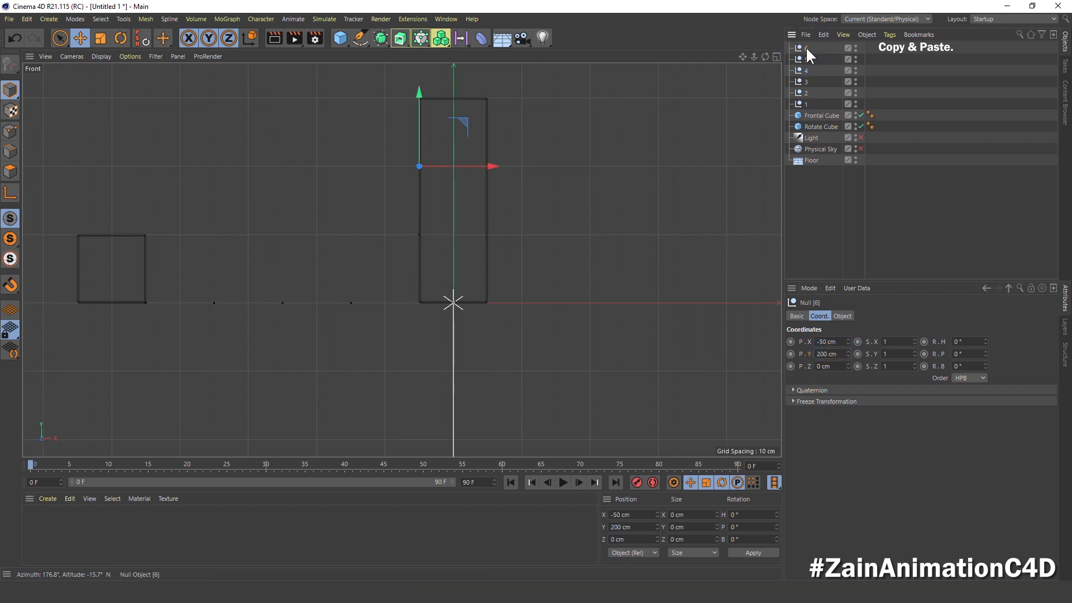
pyautogui.hotkey('ctrl', 'c')
pyautogui.hotkey('ctrl', 'v')
pyautogui.doubleClick(806, 48)
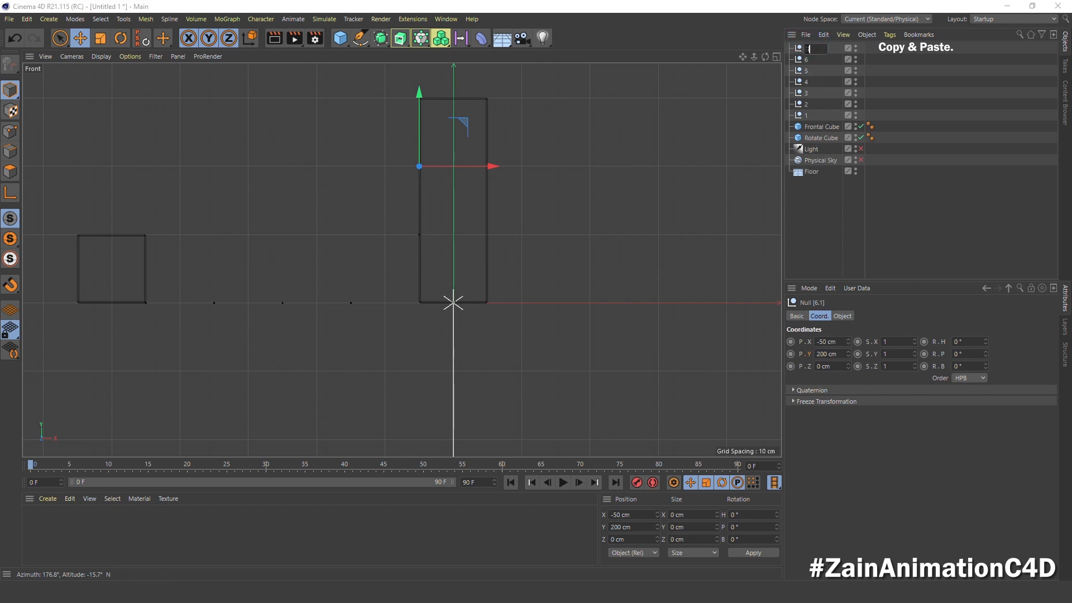
pyautogui.click(805, 48)
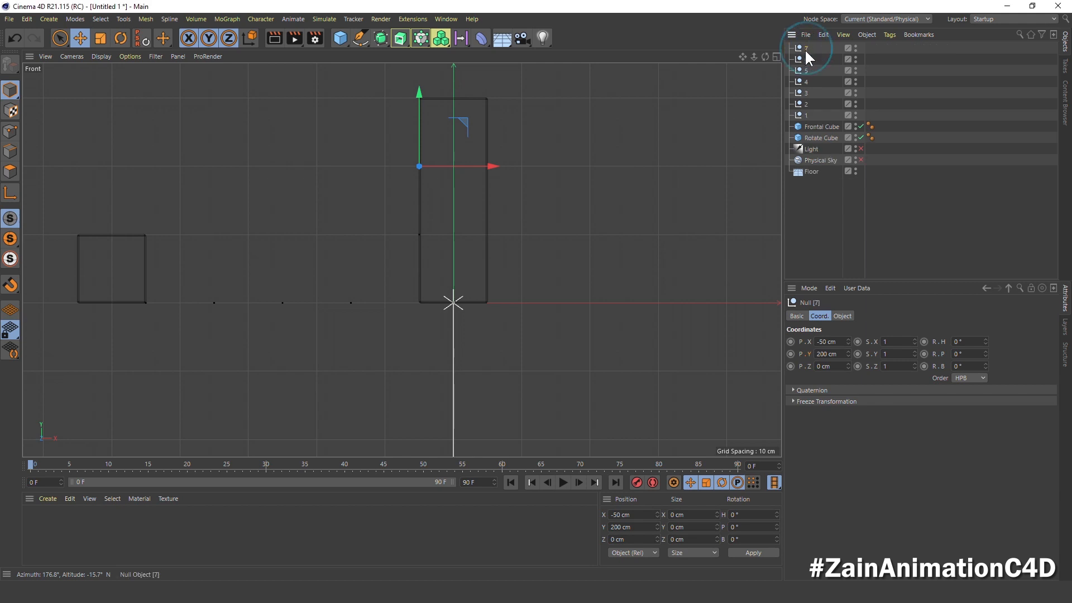
pyautogui.moveTo(838, 354); pyautogui.dragTo(795, 361)
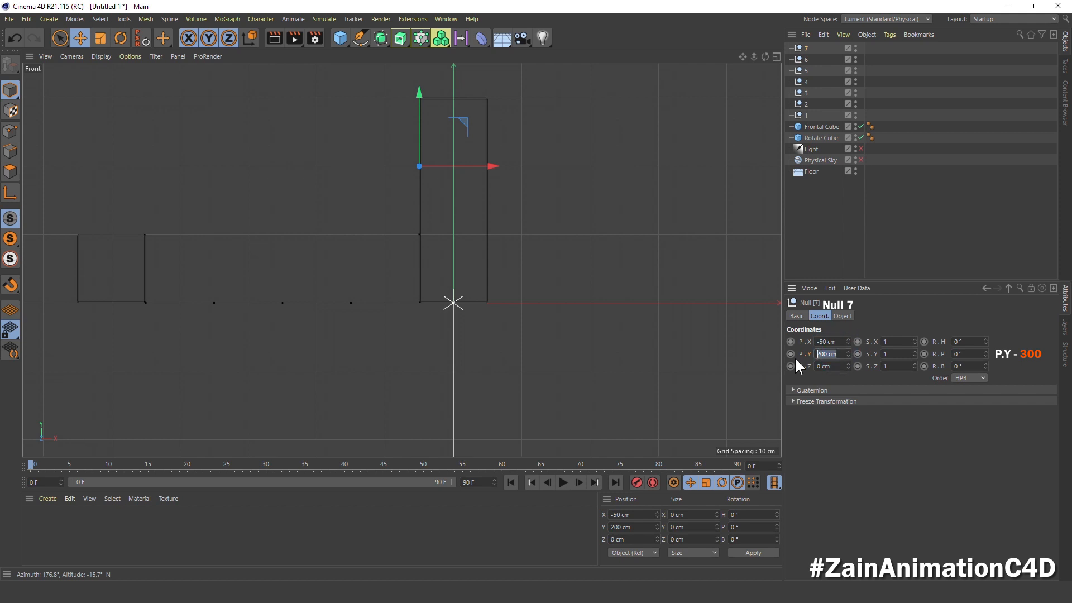
pyautogui.write('300')
pyautogui.press('Return')
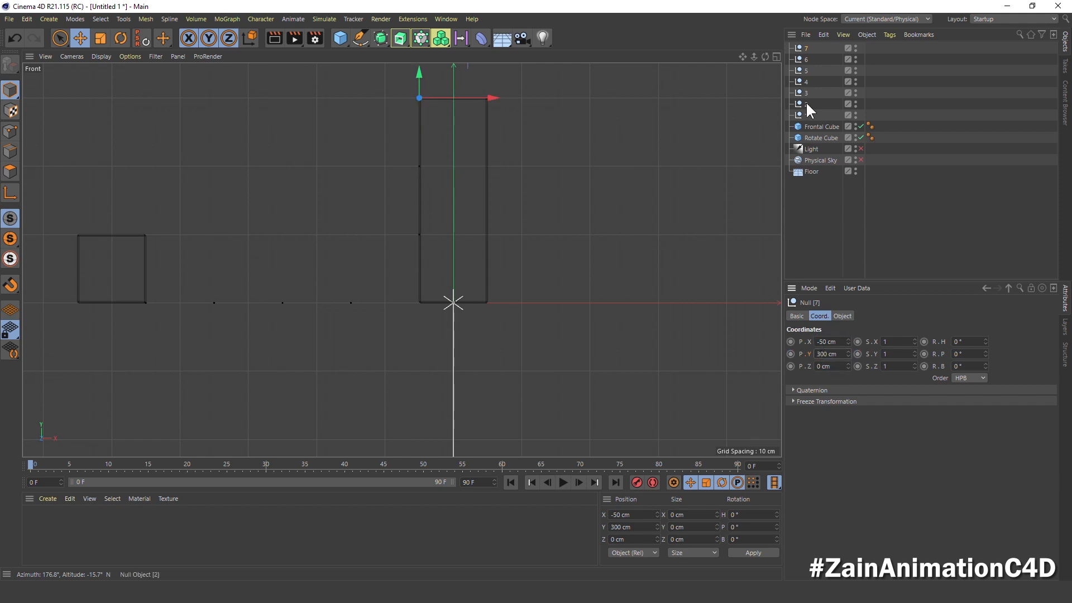
# Duplicate null 7 and name the copy 8
pyautogui.click(807, 46)
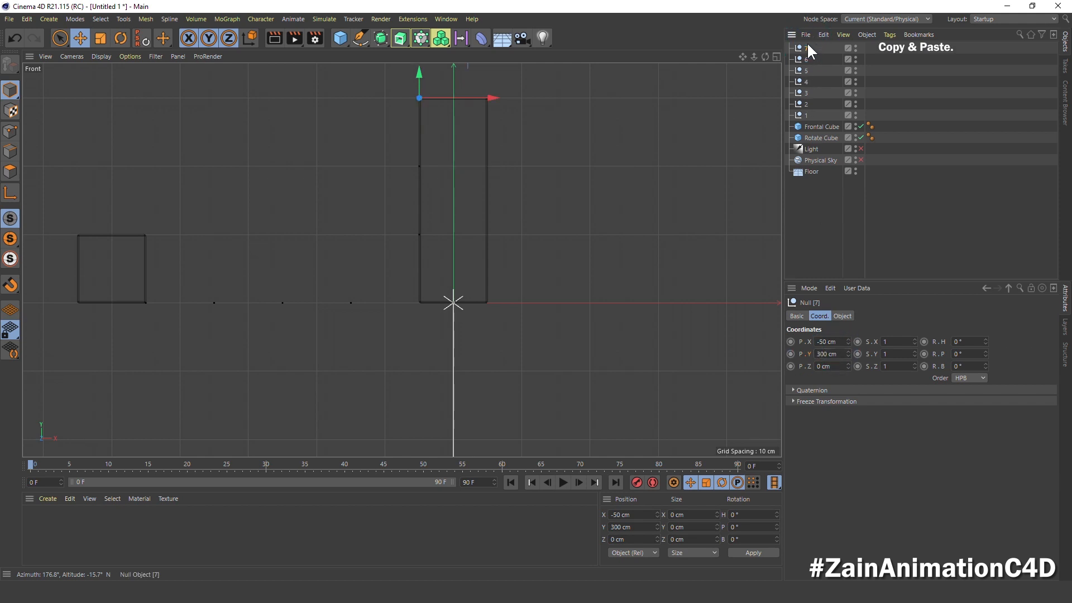
pyautogui.hotkey('ctrl', 'c')
pyautogui.hotkey('ctrl', 'v')
pyautogui.doubleClick(807, 48)
pyautogui.write('8')
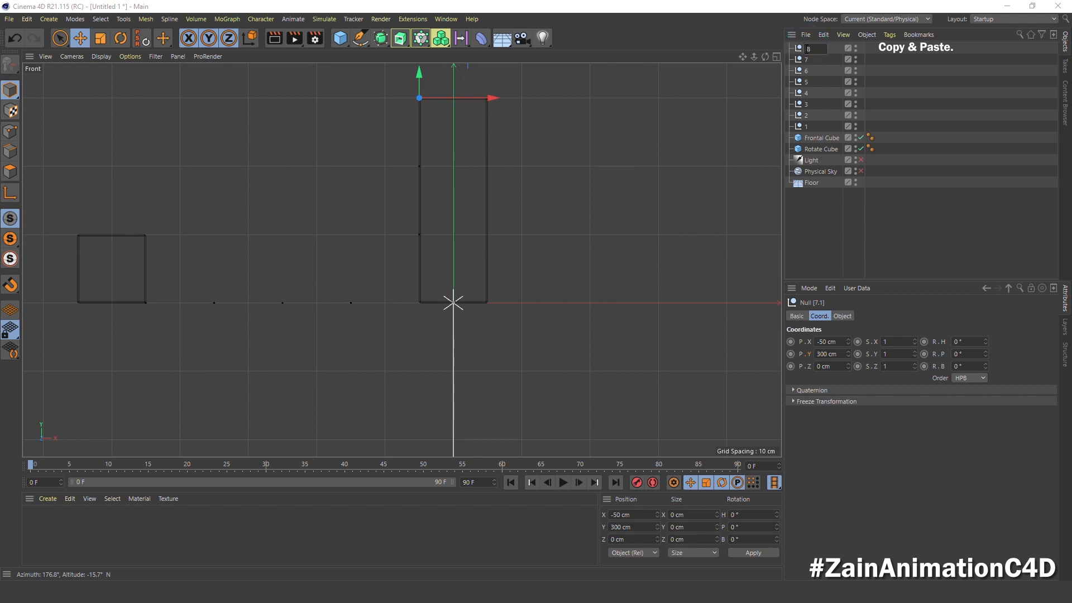
pyautogui.press('Return')
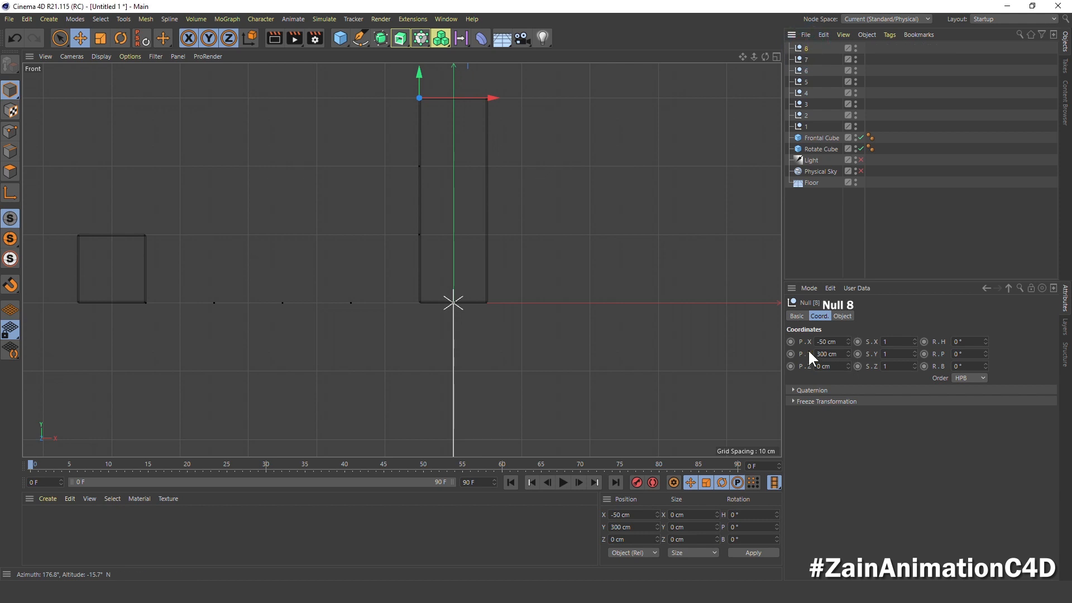
# Set the X position of null 8 to 50 cm, keeping its Y position at 300 cm
pyautogui.click(825, 341)
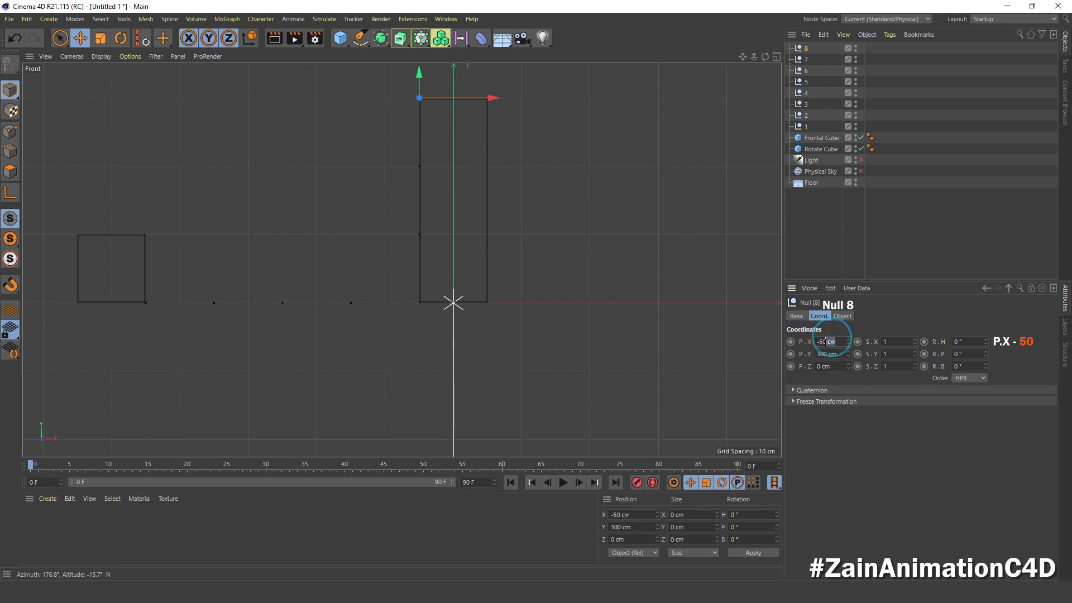
pyautogui.write('50')
pyautogui.press('Return')
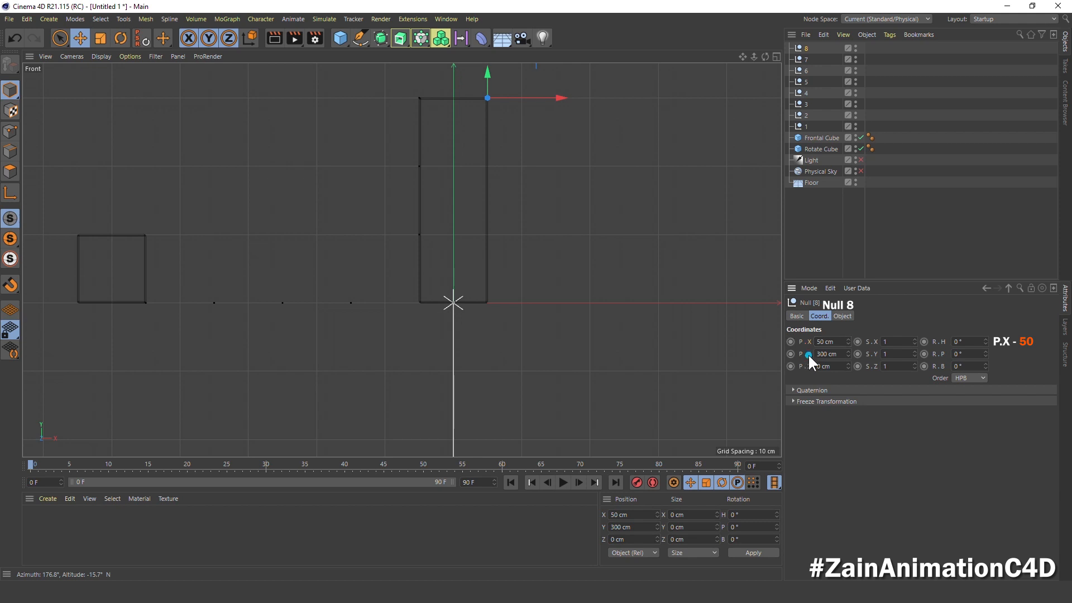
pyautogui.click(826, 354)
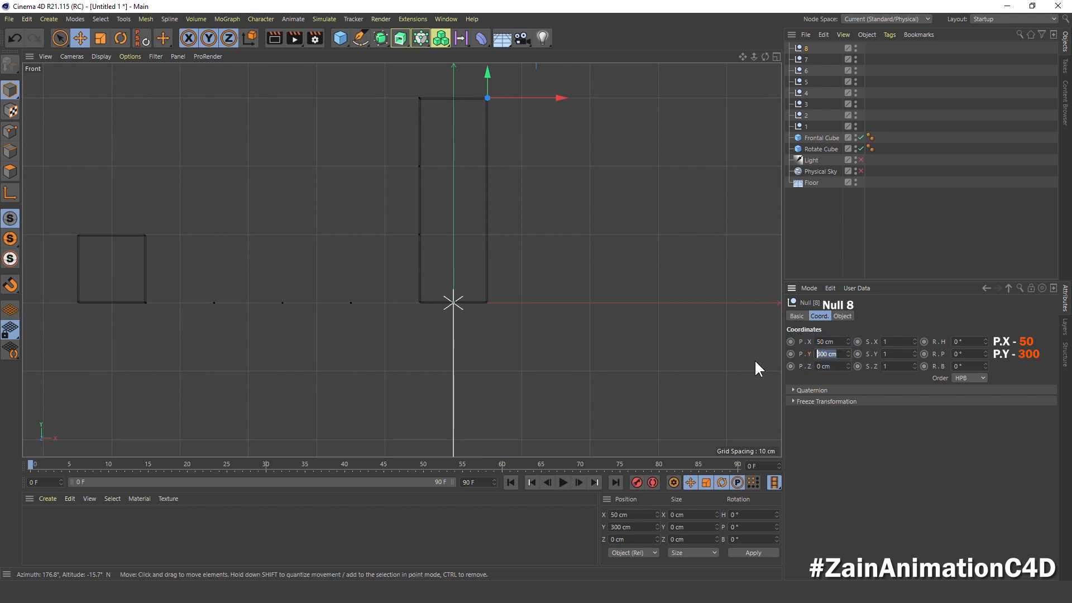
# Duplicate null 8 as a null named 9 and set its Y position to 200 cm
pyautogui.click(806, 48)
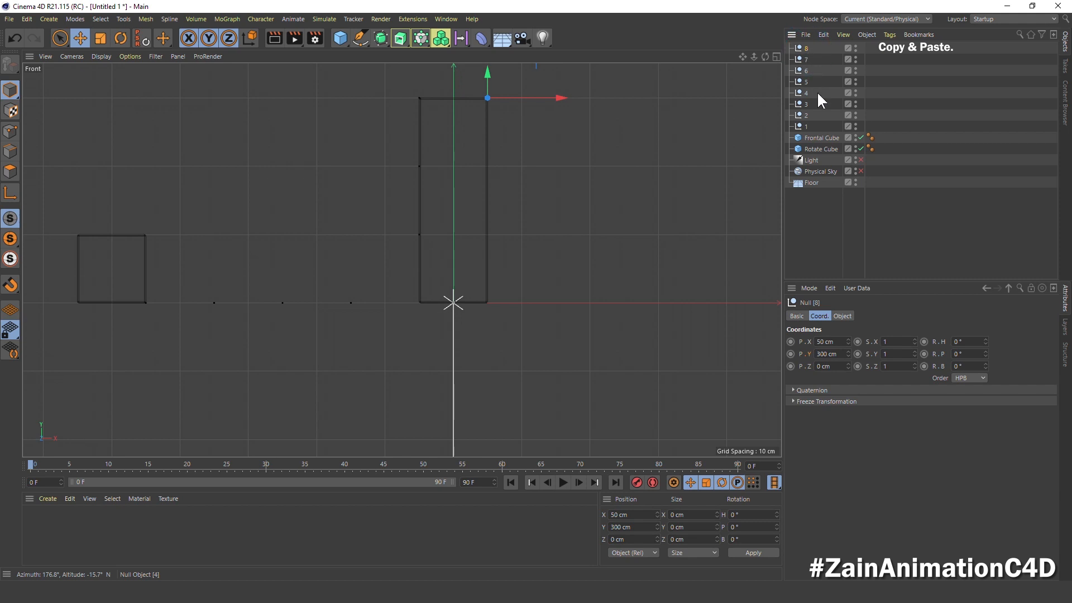
pyautogui.hotkey('ctrl', 'c')
pyautogui.hotkey('ctrl', 'v')
pyautogui.doubleClick(809, 48)
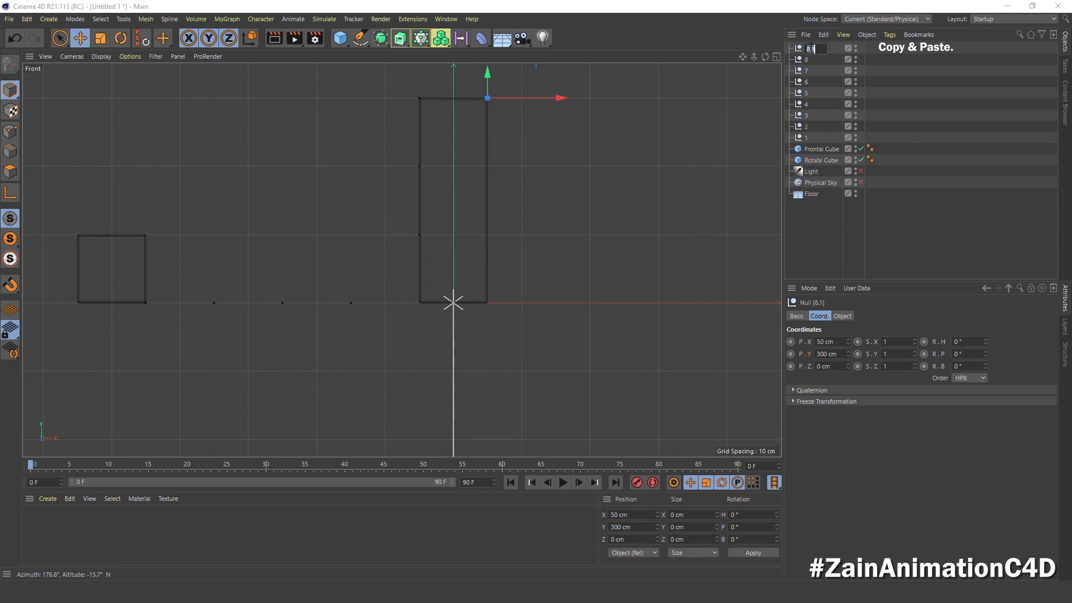
pyautogui.write('9')
pyautogui.press('Return')
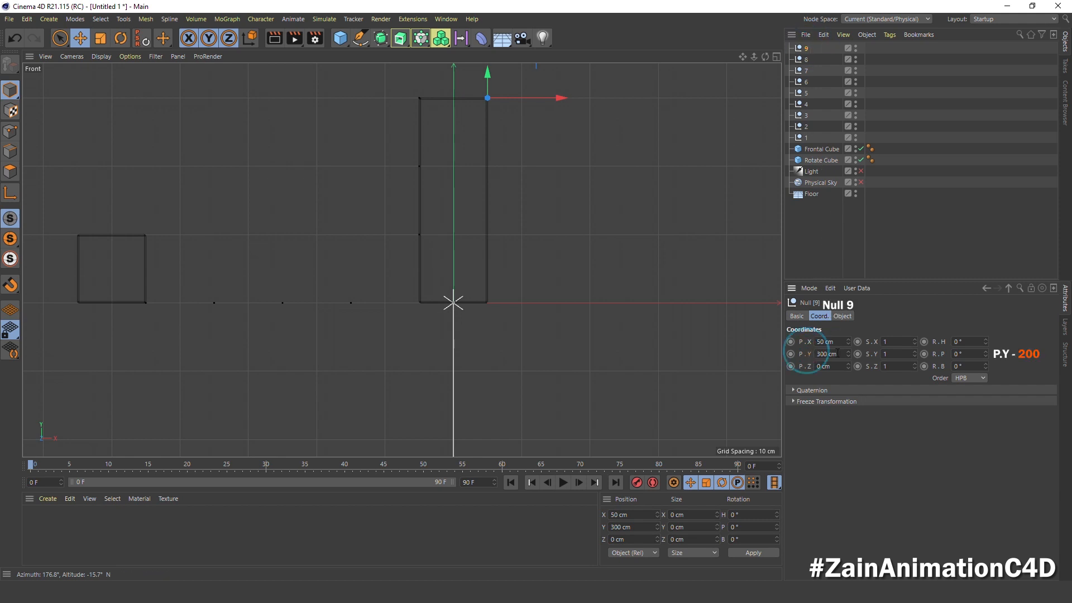
pyautogui.click(827, 354)
pyautogui.write('200')
pyautogui.press('Return')
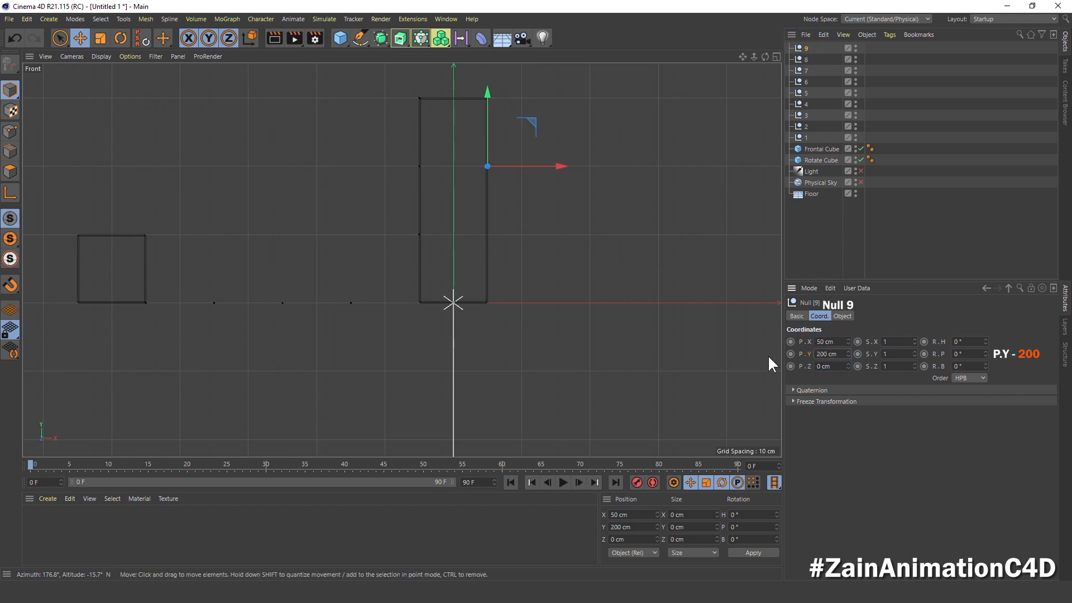
# Duplicate null 9 as a null named 10 and set its Y position to 100 cm
pyautogui.hotkey('ctrl', 'c')
pyautogui.hotkey('ctrl', 'v')
pyautogui.doubleClick(809, 48)
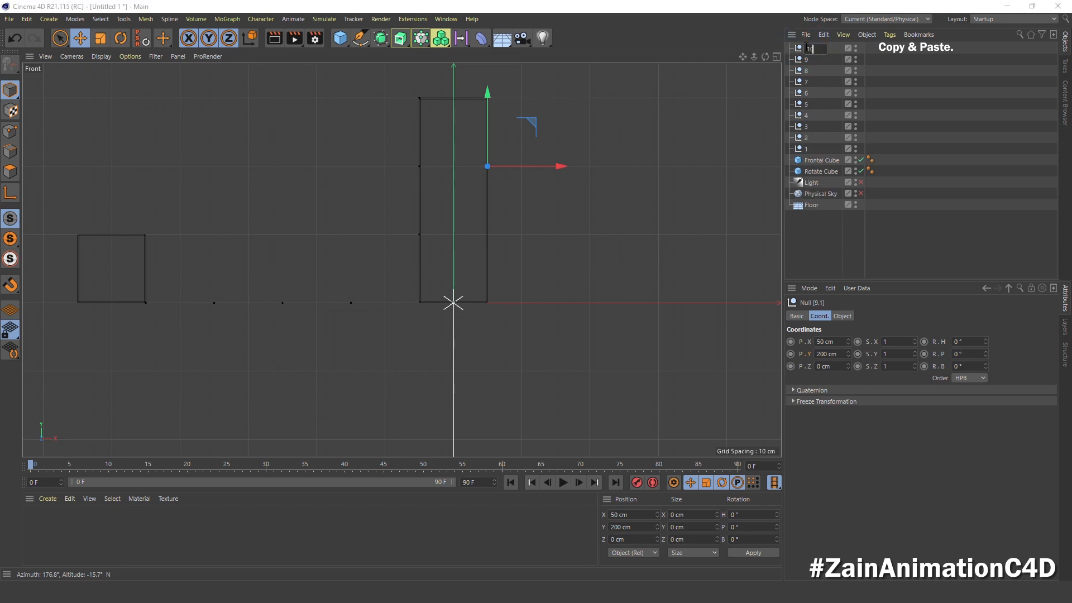
pyautogui.write('10')
pyautogui.press('Return')
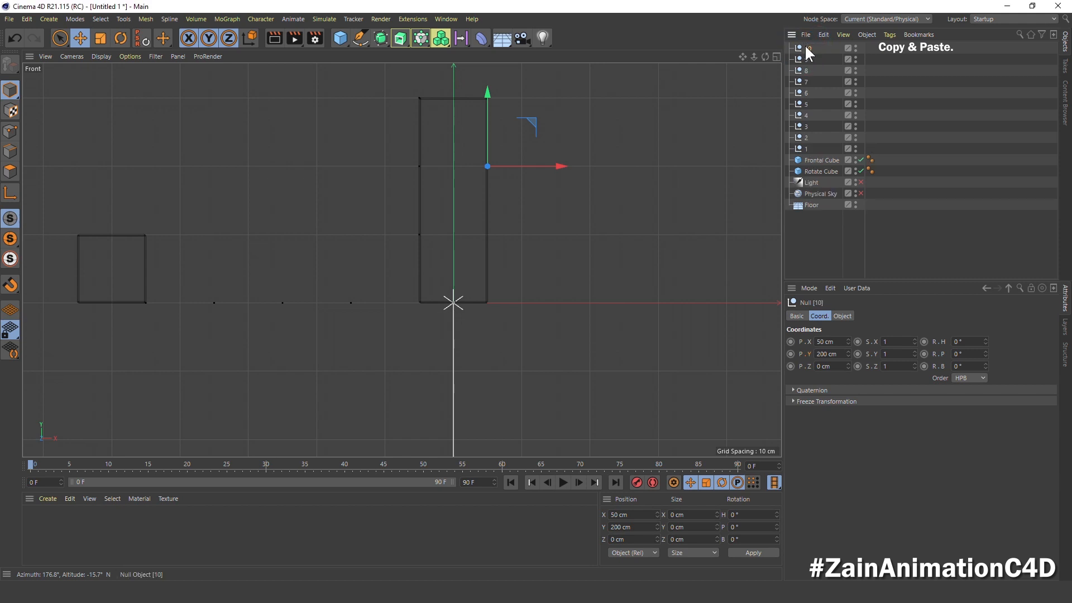
pyautogui.click(825, 354)
pyautogui.write('100')
pyautogui.press('Return')
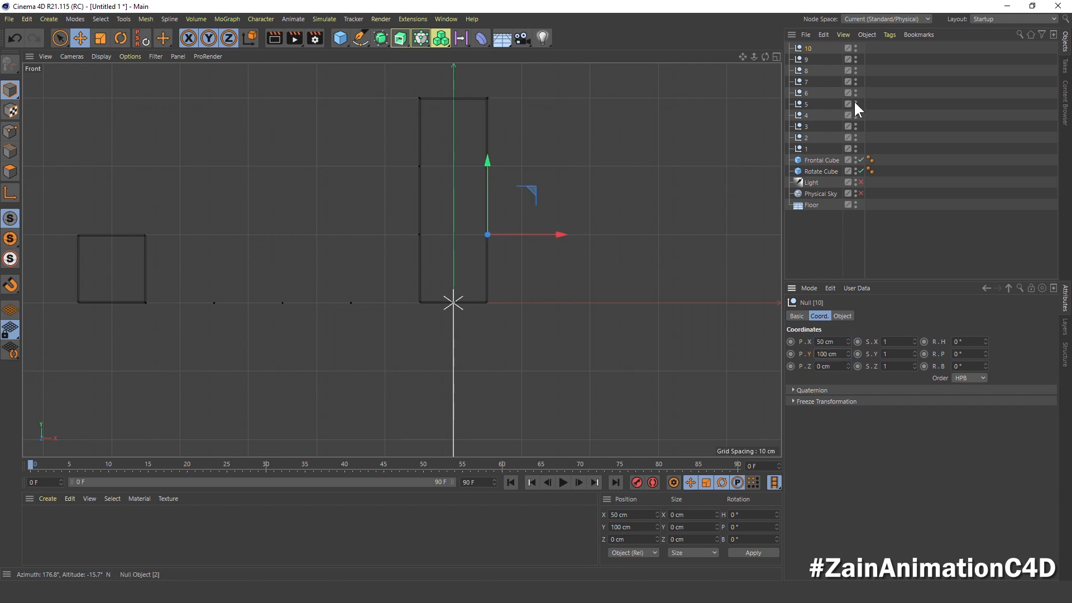
# Duplicate null 10 and name the copy 11
pyautogui.hotkey('ctrl', 'c')
pyautogui.hotkey('ctrl', 'v')
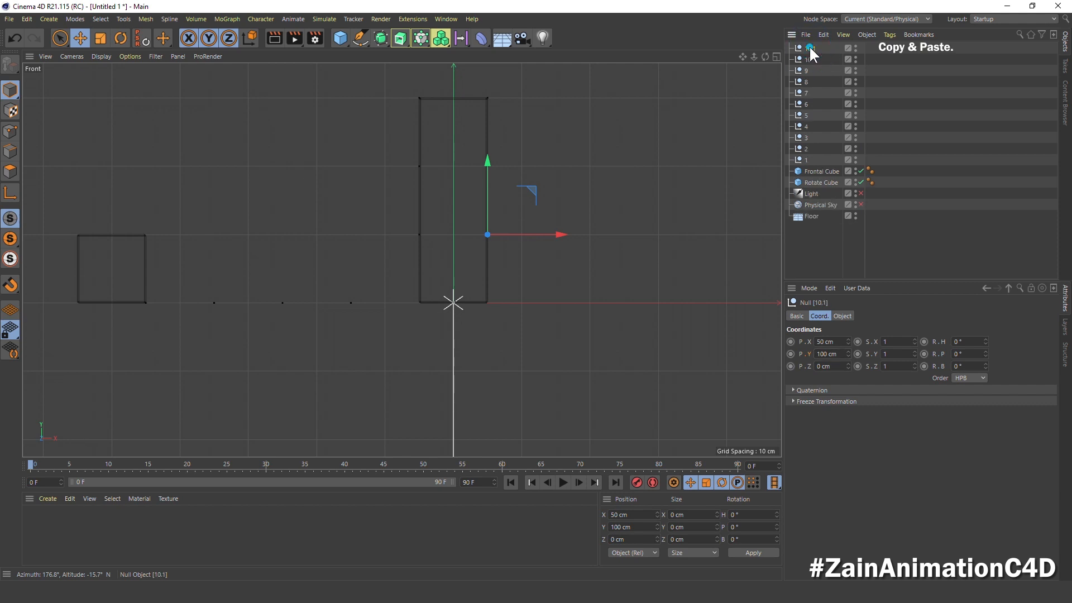
pyautogui.doubleClick(809, 48)
pyautogui.write('11')
pyautogui.press('Return')
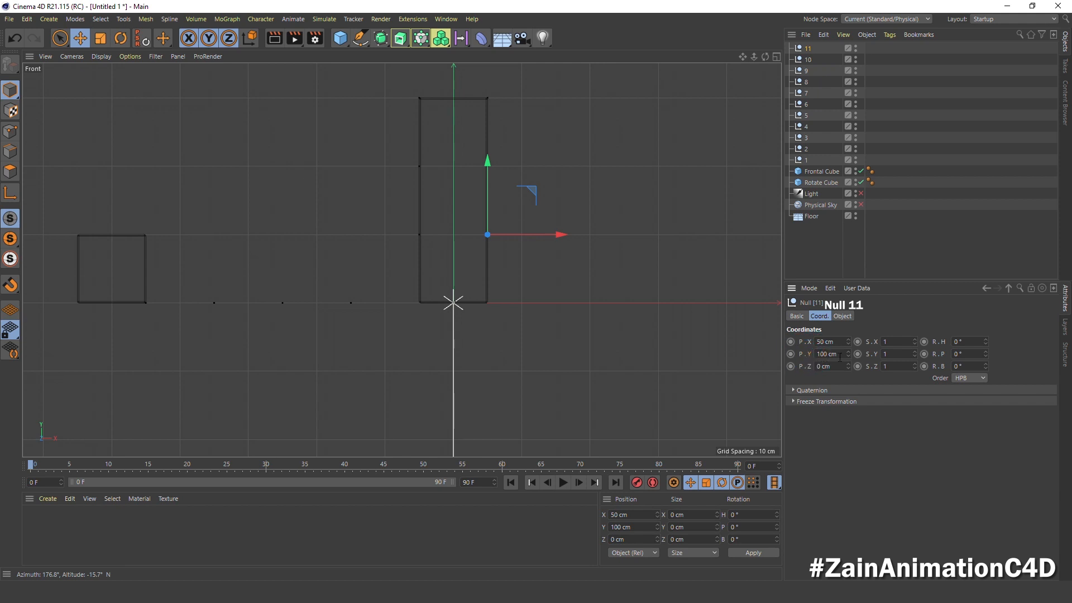
# Set the Y position of null 11 to 150 cm
pyautogui.click(826, 354)
pyautogui.click(826, 354)
pyautogui.write('150')
pyautogui.press('Return')
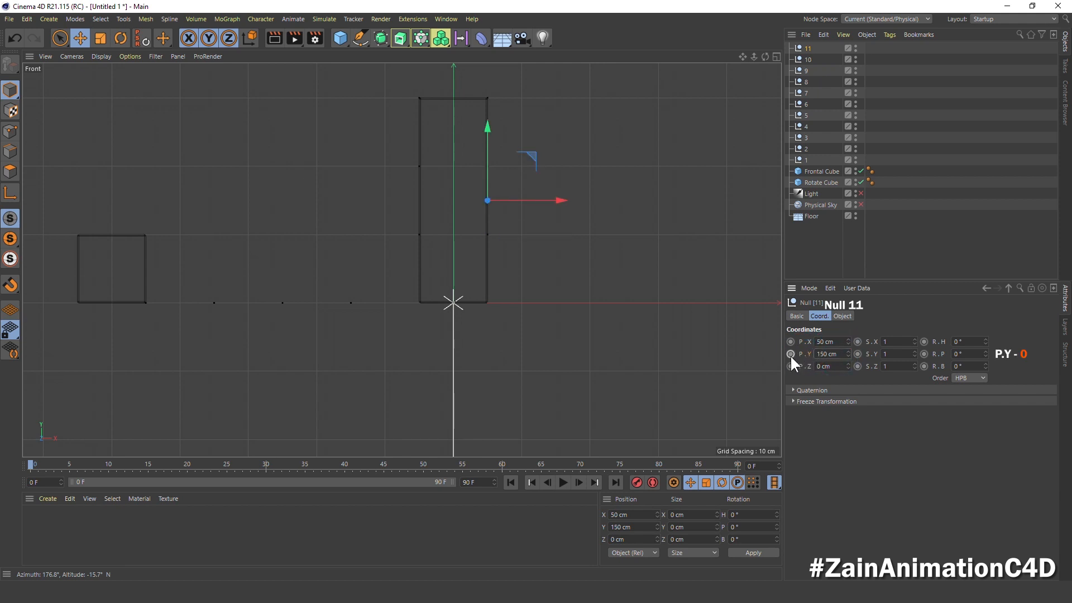
# Set the position of null 11 to Y 0 cm and X 150 cm
pyautogui.click(828, 352)
pyautogui.write('0')
pyautogui.press('Return')
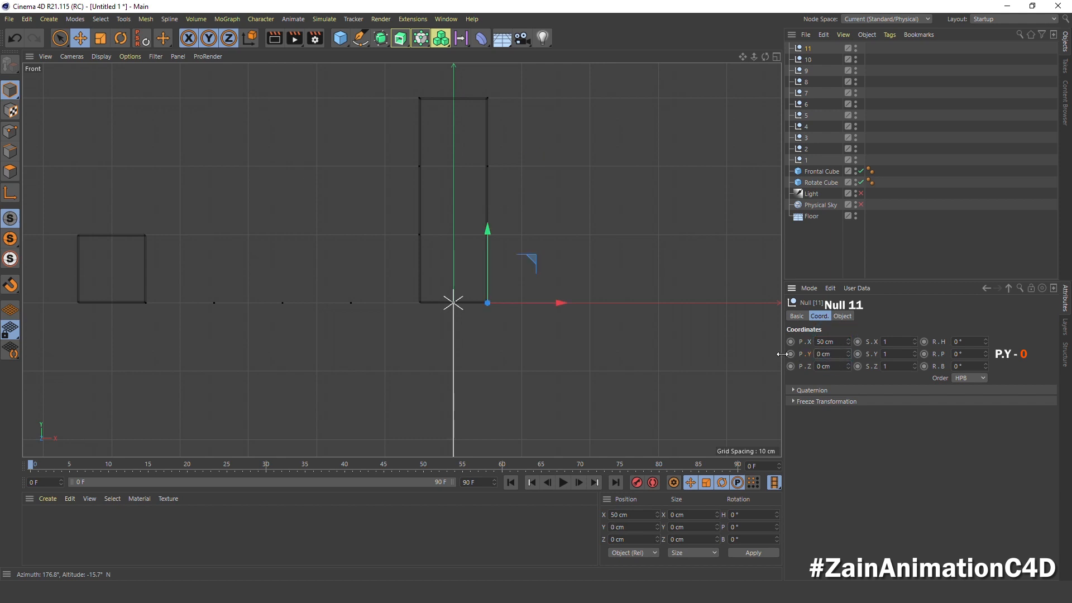
pyautogui.click(809, 341)
pyautogui.write('150')
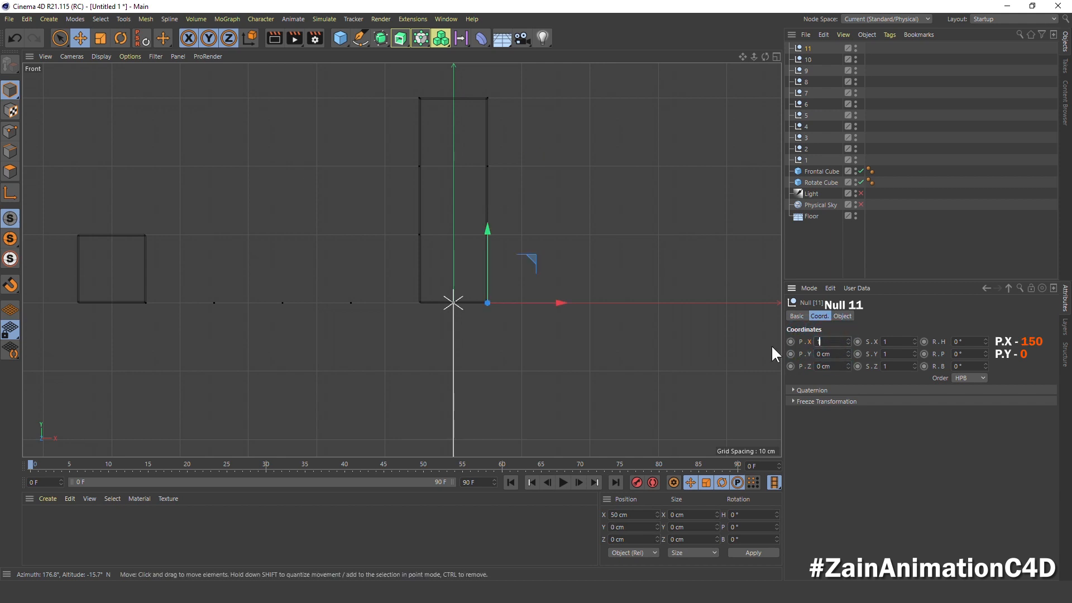
pyautogui.press('Return')
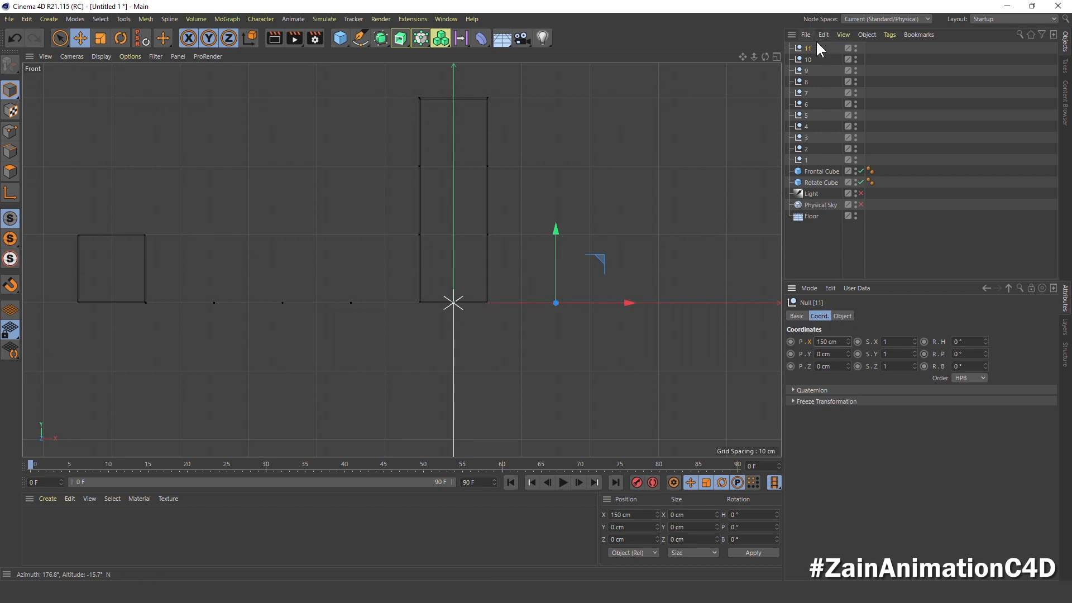
# Duplicate null 11 as a null named 12 and set its X position to 250 cm
pyautogui.hotkey('ctrl', 'c')
pyautogui.hotkey('ctrl', 'v')
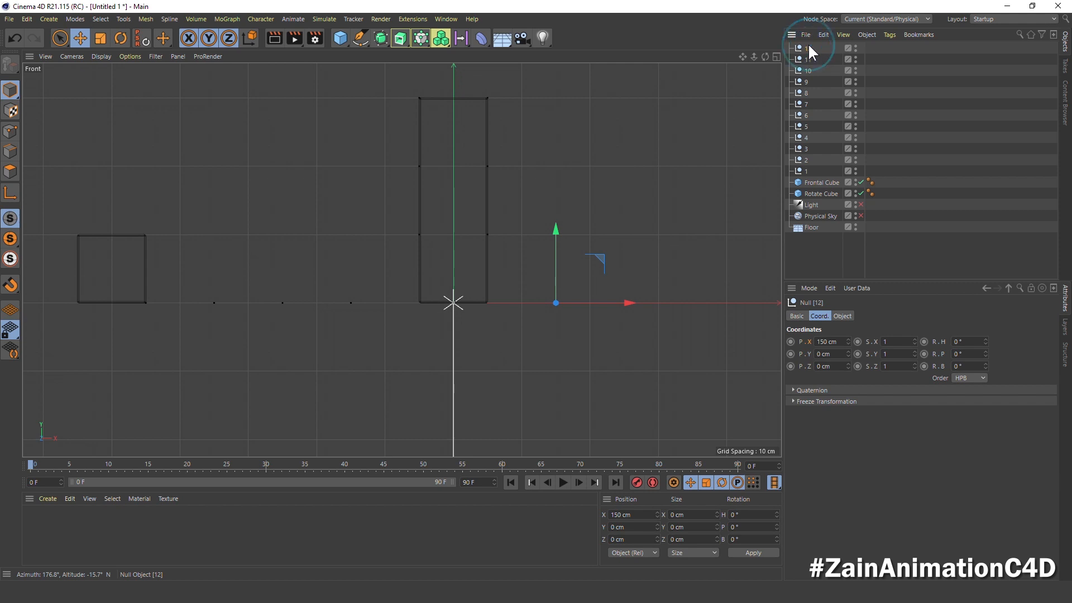
pyautogui.moveTo(841, 342); pyautogui.dragTo(788, 345)
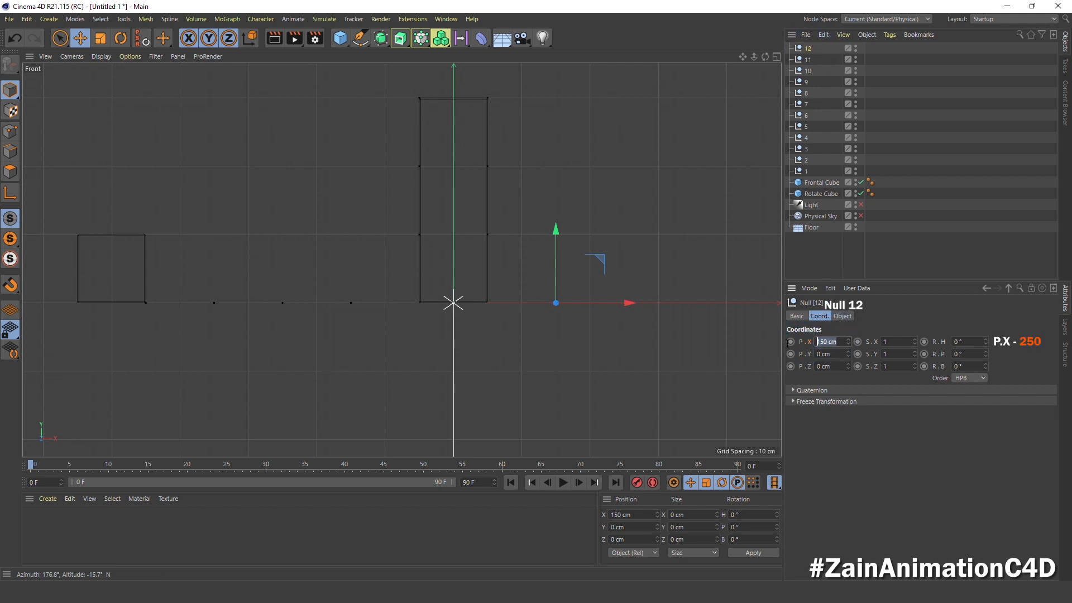
pyautogui.write('250')
pyautogui.press('Return')
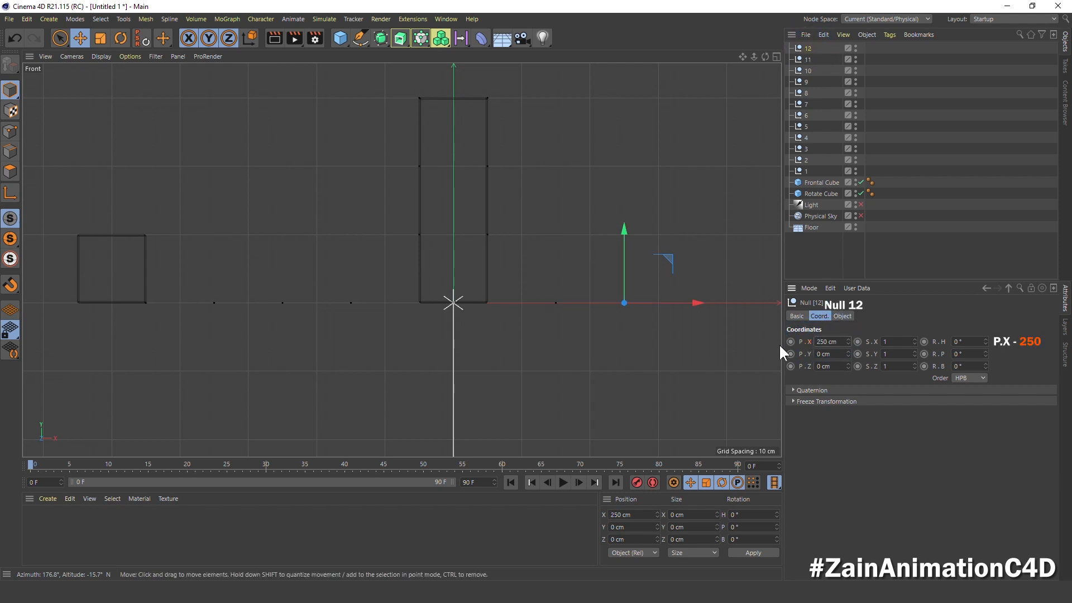
# Duplicate null 12 as a null named 13 and set its X position to 350 cm
pyautogui.hotkey('ctrl', 'c')
pyautogui.hotkey('ctrl', 'v')
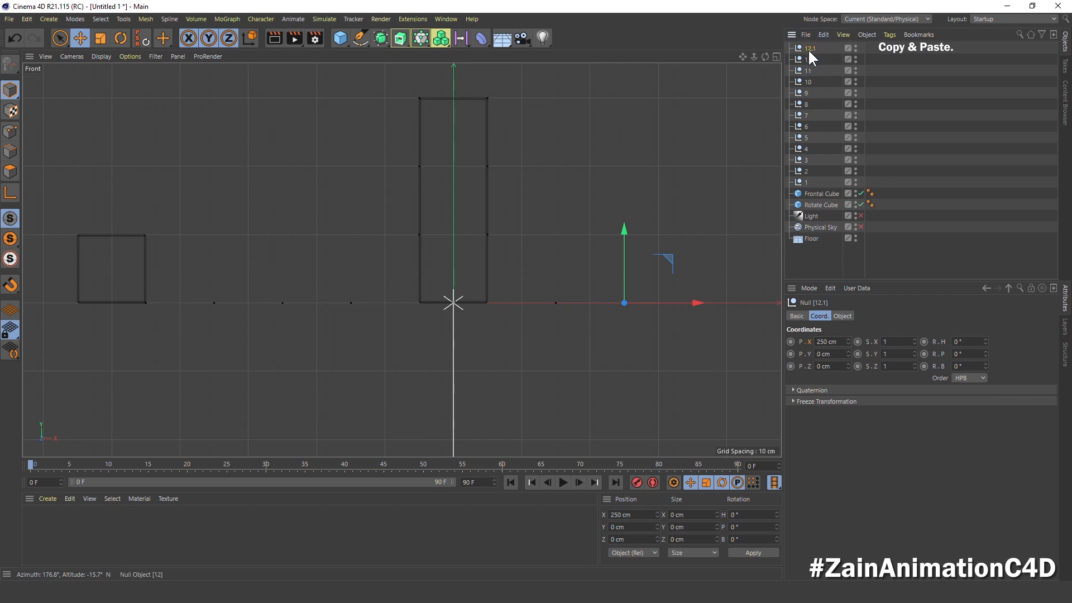
pyautogui.doubleClick(809, 49)
pyautogui.write('13')
pyautogui.press('Return')
pyautogui.moveTo(837, 341); pyautogui.dragTo(798, 342)
pyautogui.write('350')
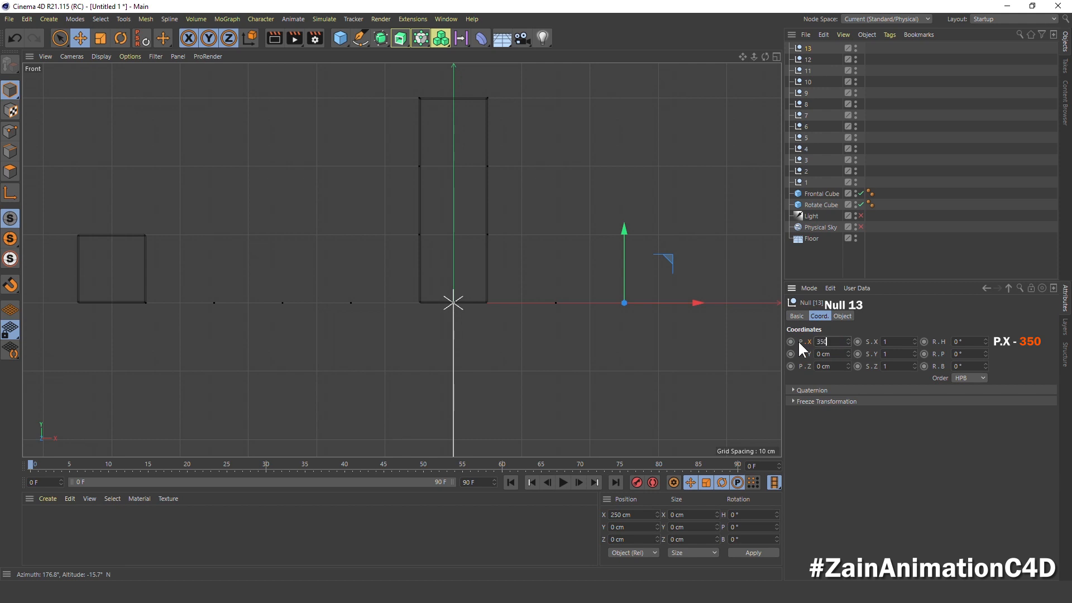
pyautogui.press('Return')
# Duplicate null 13 as a null named 14 and set its X position to 450 cm
pyautogui.hotkey('ctrl', 'c')
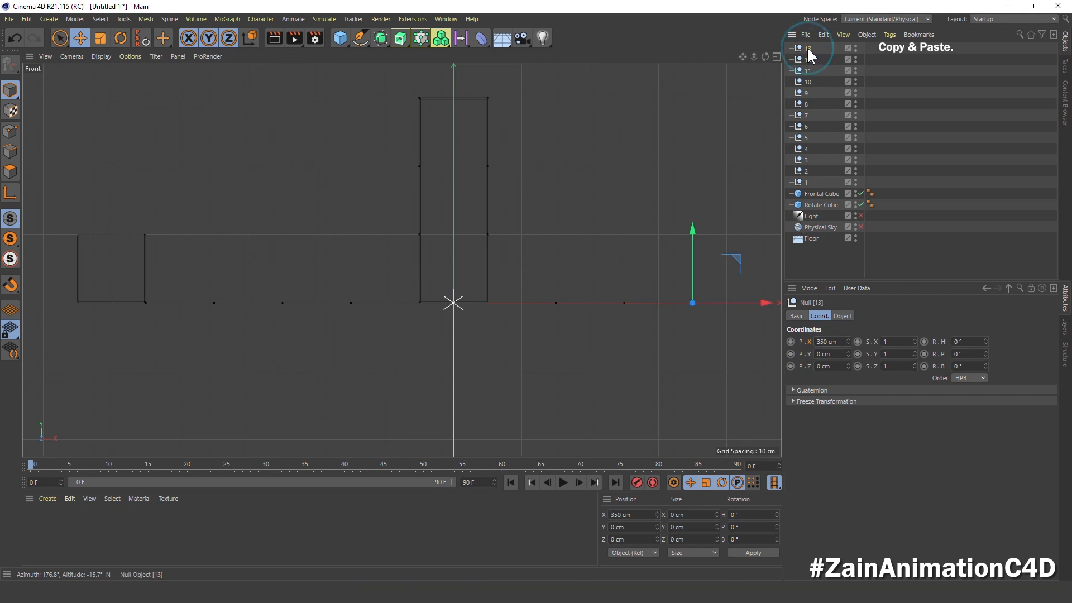
pyautogui.hotkey('ctrl', 'v')
pyautogui.doubleClick(808, 48)
pyautogui.write('14')
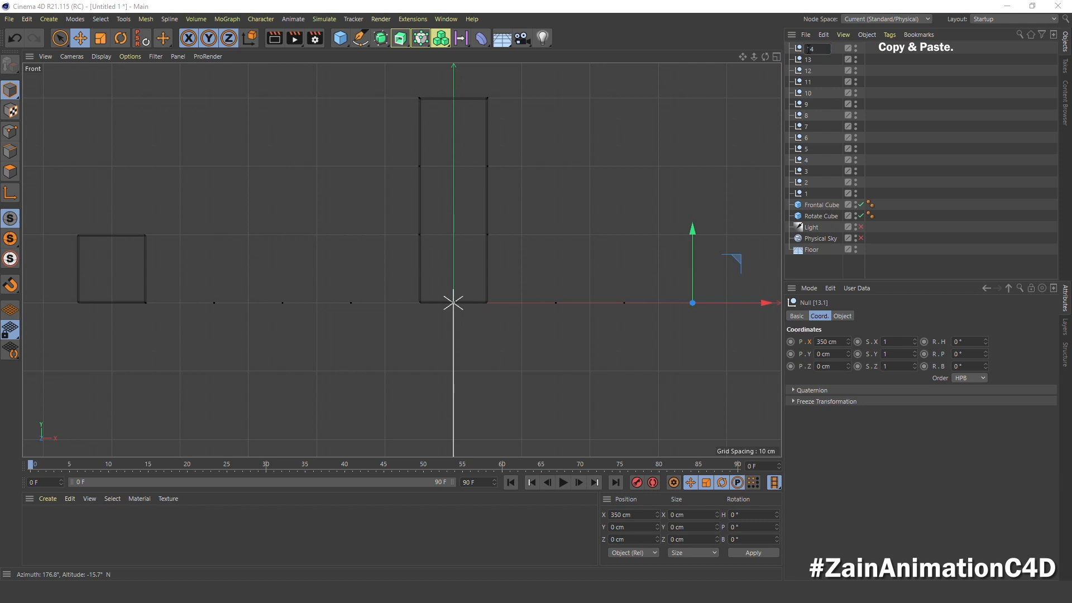
pyautogui.press('Return')
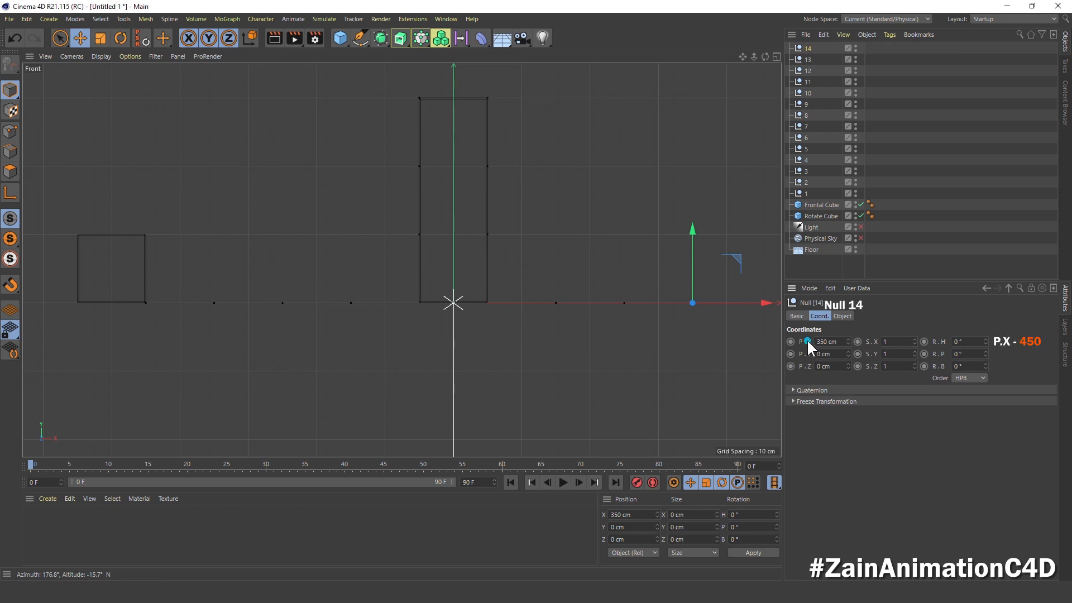
pyautogui.doubleClick(826, 342)
pyautogui.write('45')
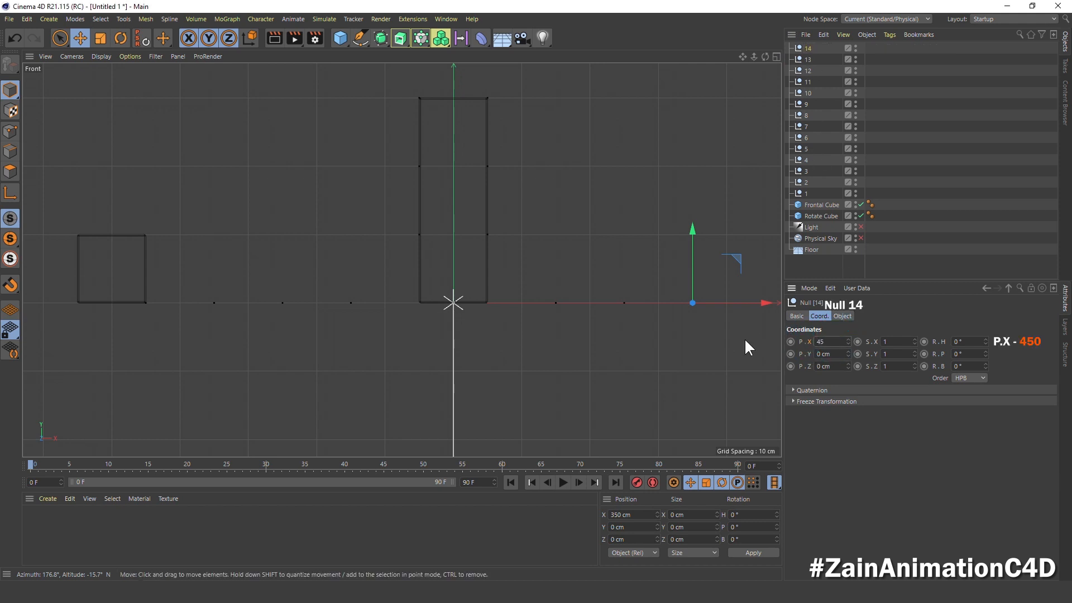
pyautogui.write('0')
pyautogui.press('Return')
# Check the placement of nulls 1 to 14 one after another in the Front view
pyautogui.scroll(-3, 622, 236)
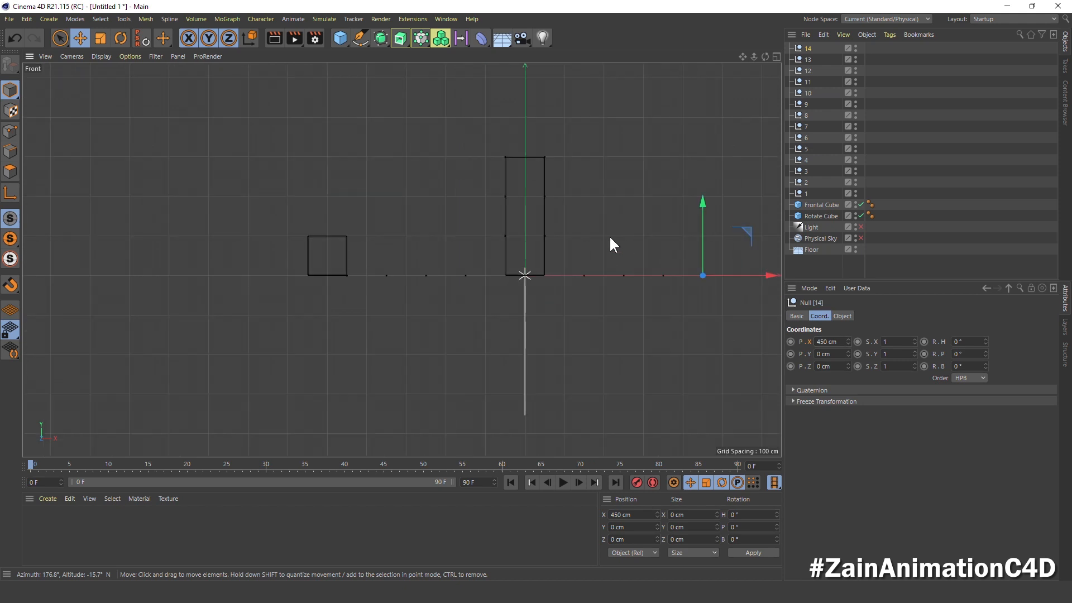
pyautogui.moveTo(610, 238); pyautogui.dragTo(473, 279, button='middle')
pyautogui.click(910, 183)
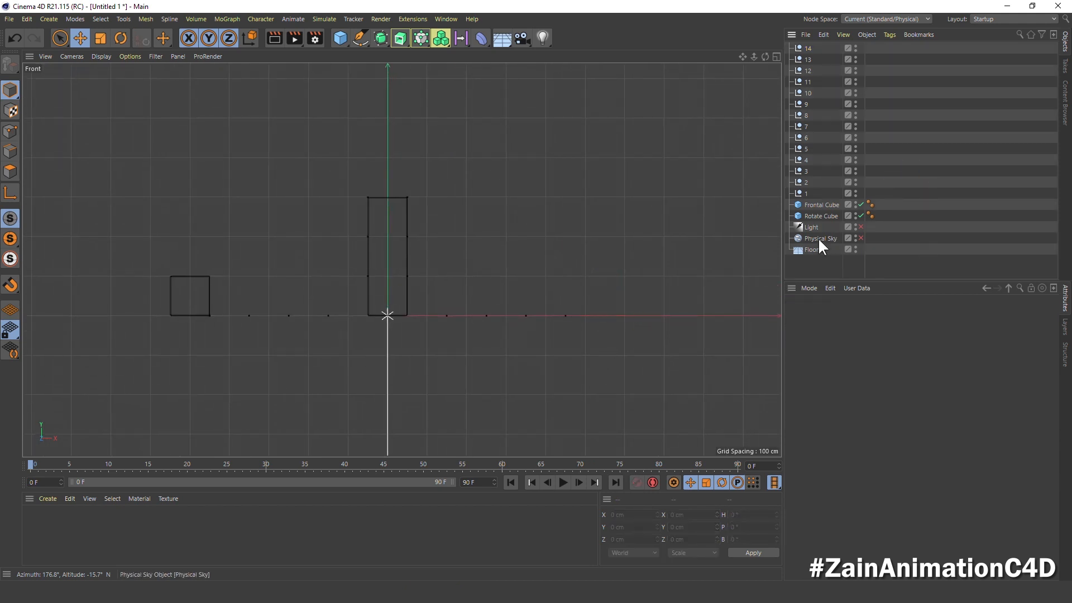
pyautogui.click(805, 192)
pyautogui.click(806, 182)
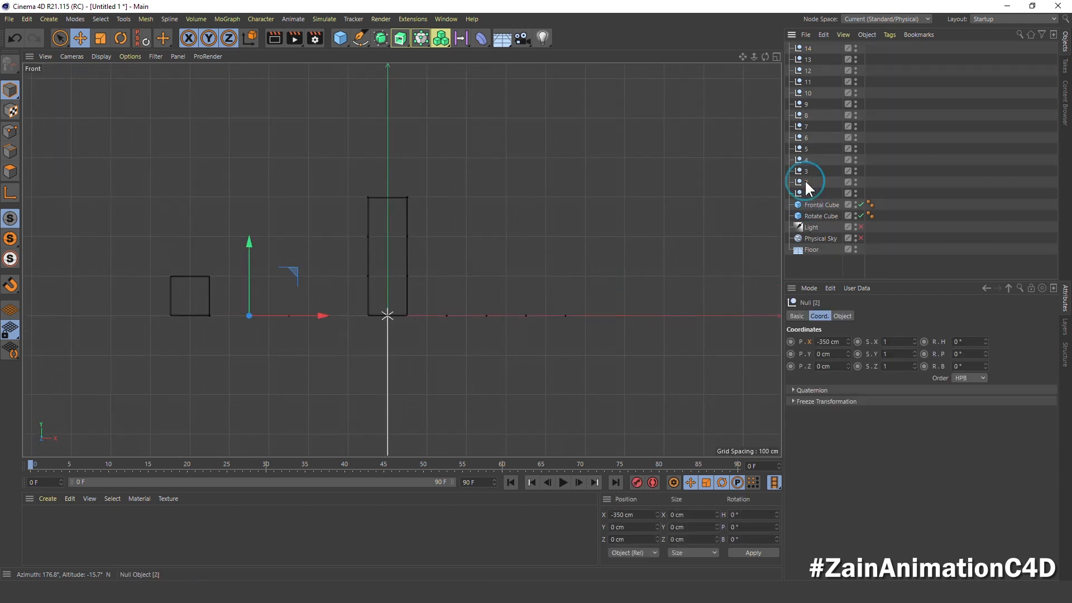
pyautogui.click(806, 171)
pyautogui.click(805, 161)
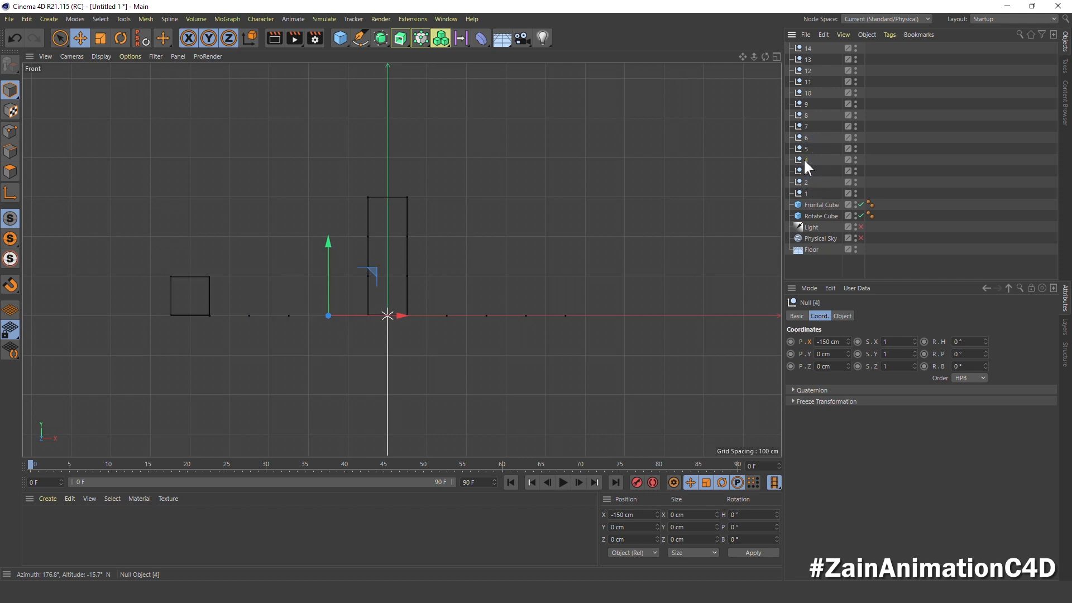
pyautogui.click(803, 149)
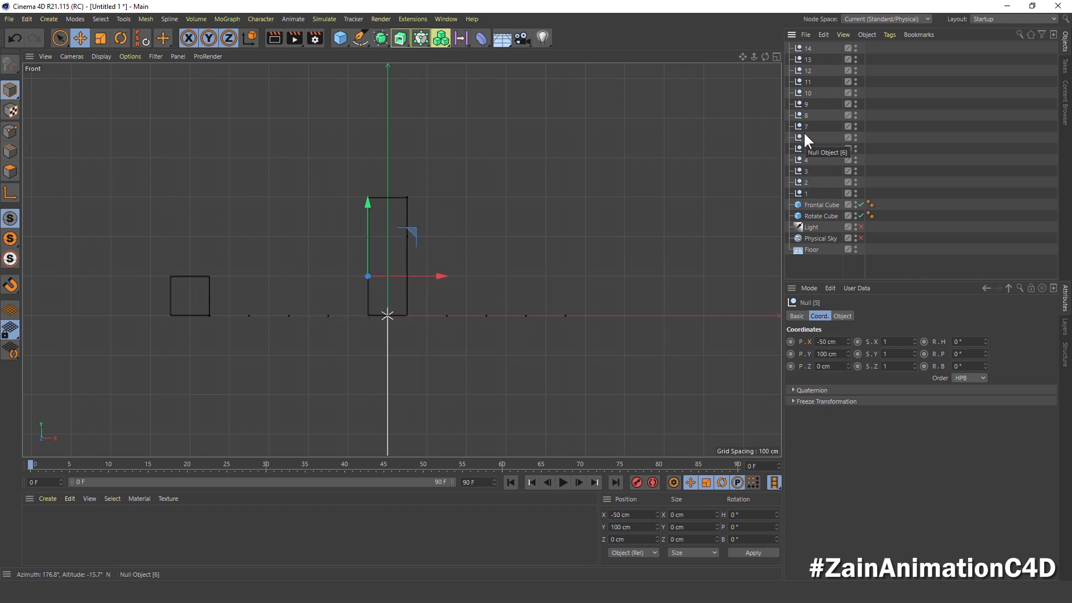
pyautogui.click(803, 133)
pyautogui.click(803, 123)
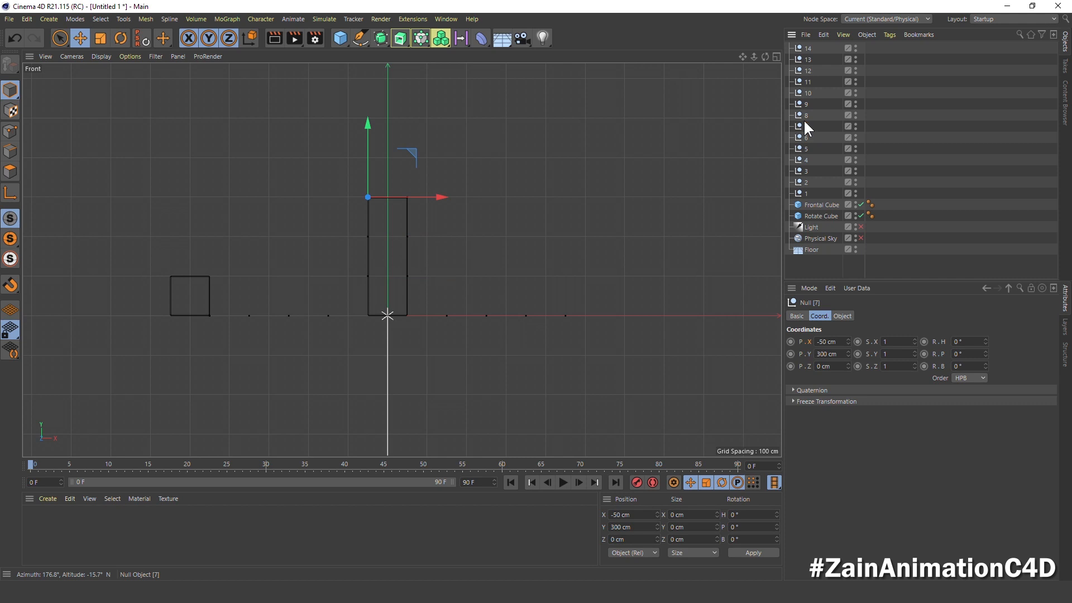
pyautogui.click(806, 115)
pyautogui.click(806, 104)
pyautogui.click(806, 93)
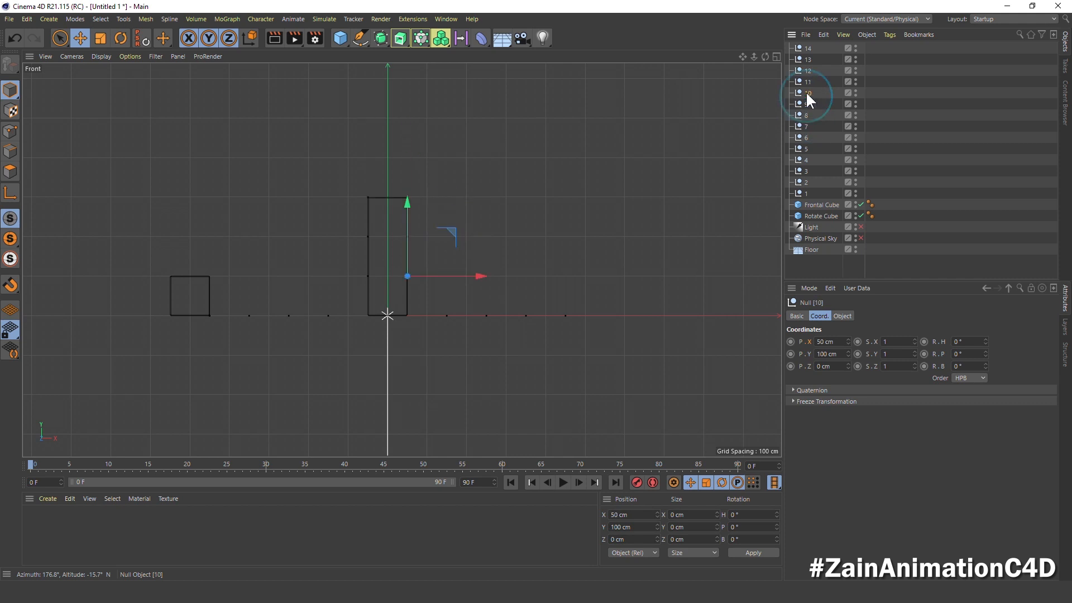
pyautogui.click(806, 82)
pyautogui.click(808, 71)
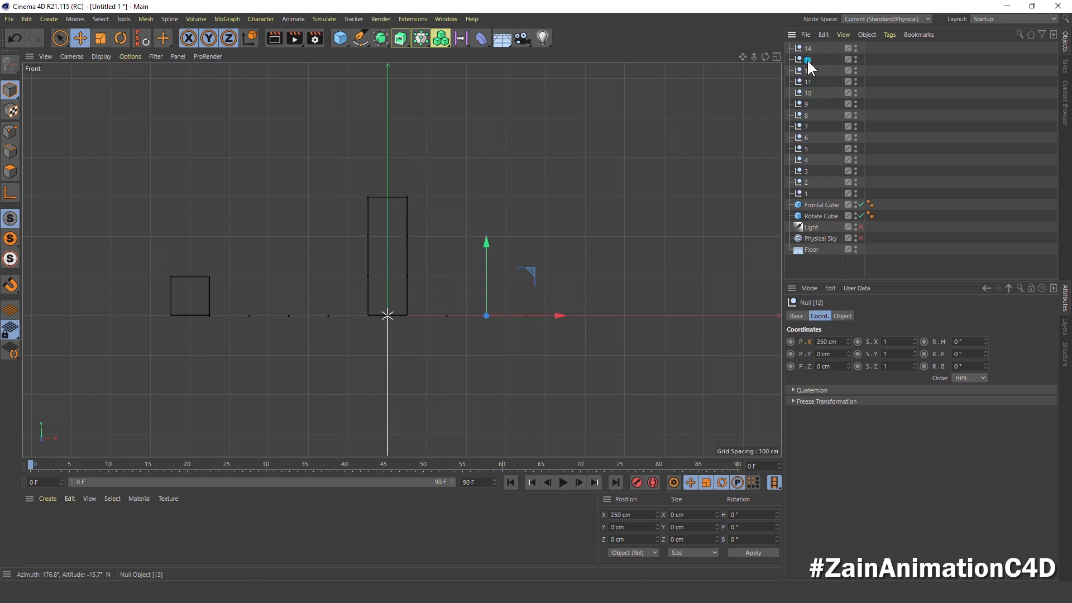
pyautogui.click(808, 61)
pyautogui.click(808, 50)
# Check the placement of nulls 1 to 14 one after another in the Top view
pyautogui.middleClick(511, 257)
pyautogui.middleClick(507, 210)
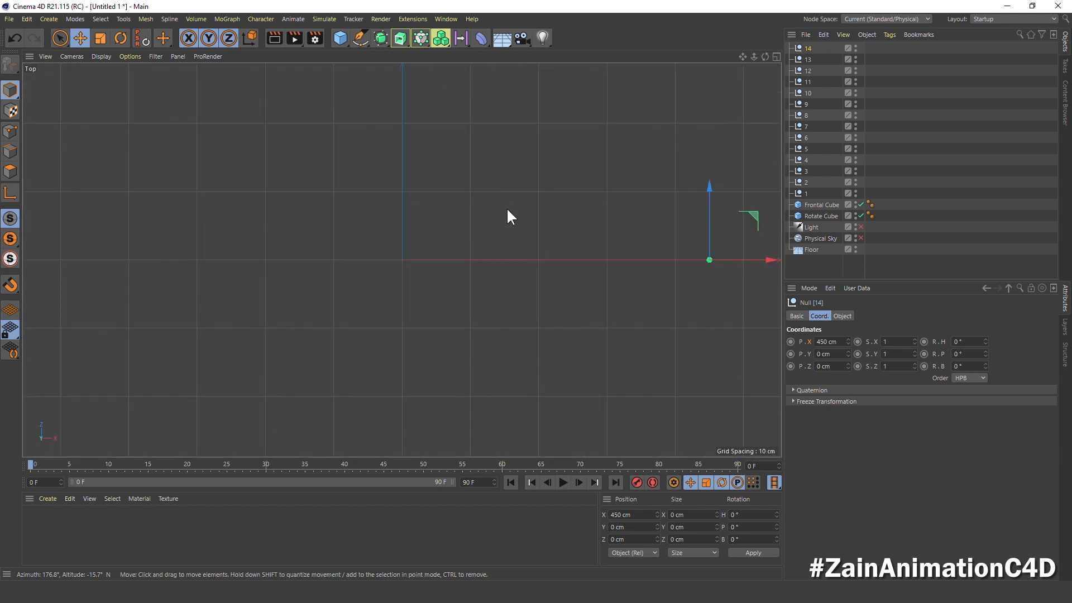
pyautogui.click(803, 193)
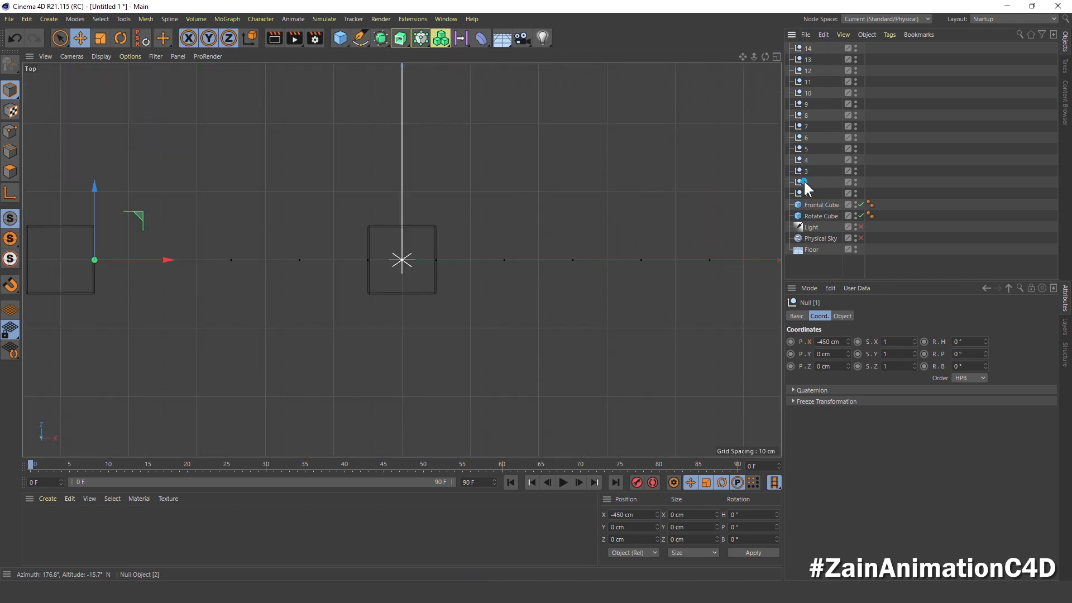
pyautogui.click(803, 182)
pyautogui.click(803, 170)
pyautogui.click(803, 159)
pyautogui.click(803, 149)
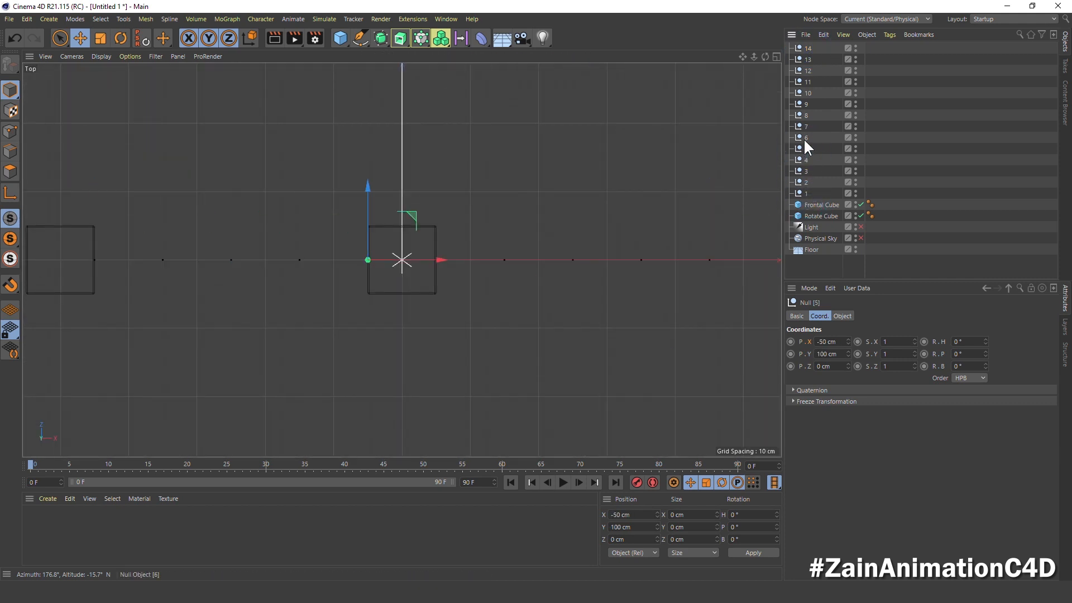
pyautogui.click(803, 125)
pyautogui.click(806, 114)
pyautogui.click(807, 104)
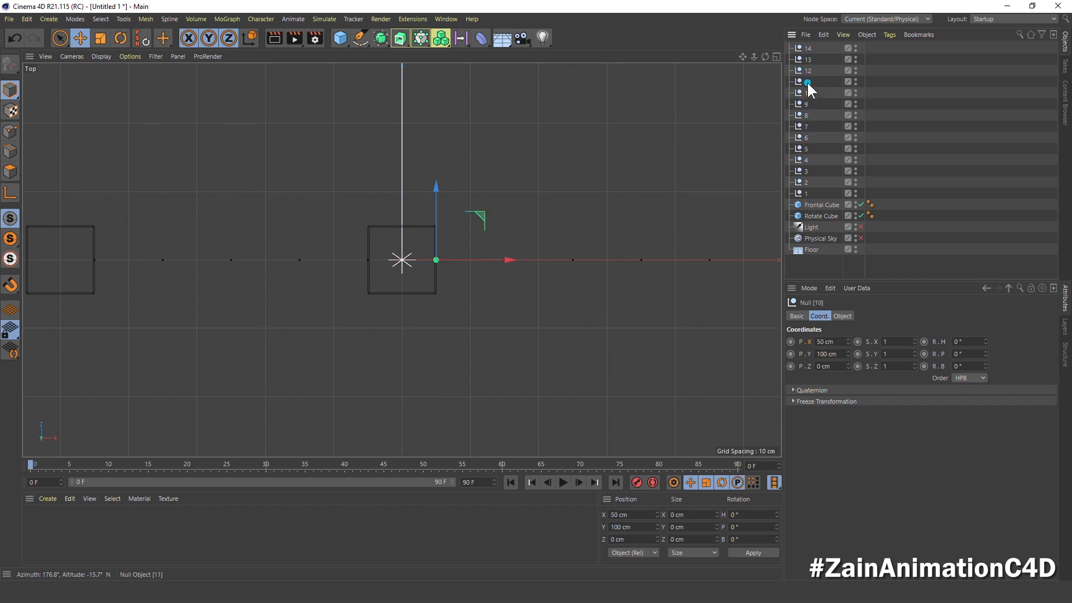
pyautogui.click(807, 82)
pyautogui.click(806, 70)
pyautogui.click(806, 59)
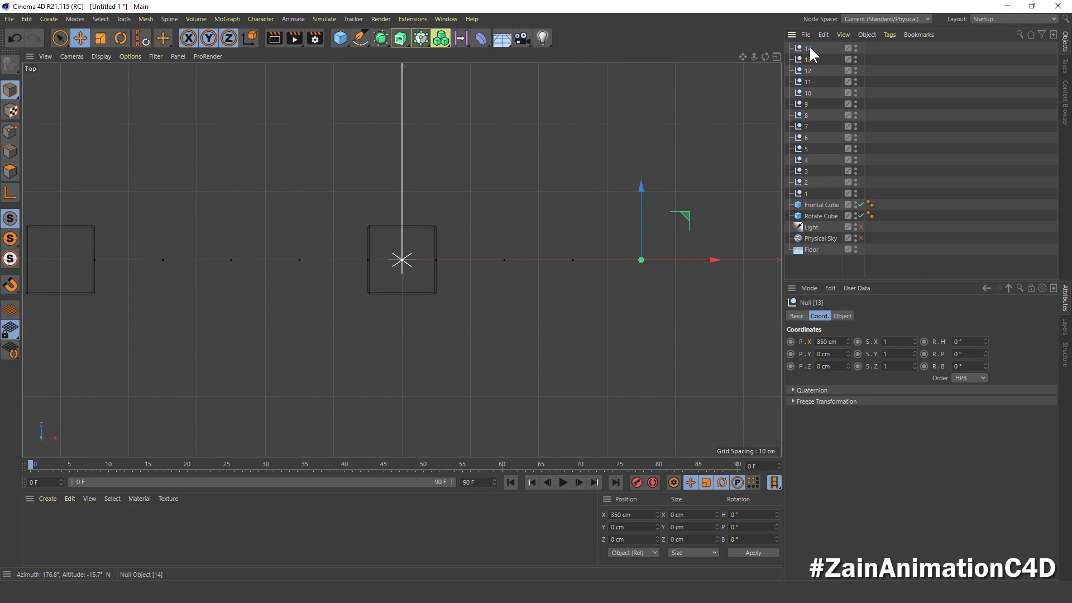
pyautogui.click(809, 48)
# Make the Rotate Cube a child of null 1 and collapse the null's hierarchy, working in the Perspective view
pyautogui.middleClick(481, 188)
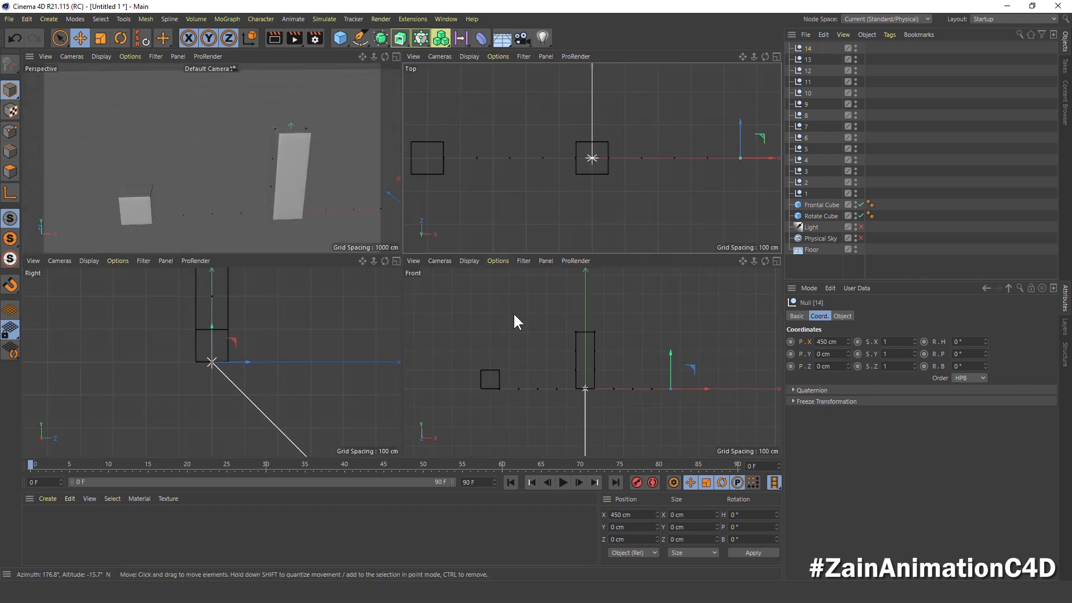
pyautogui.middleClick(514, 316)
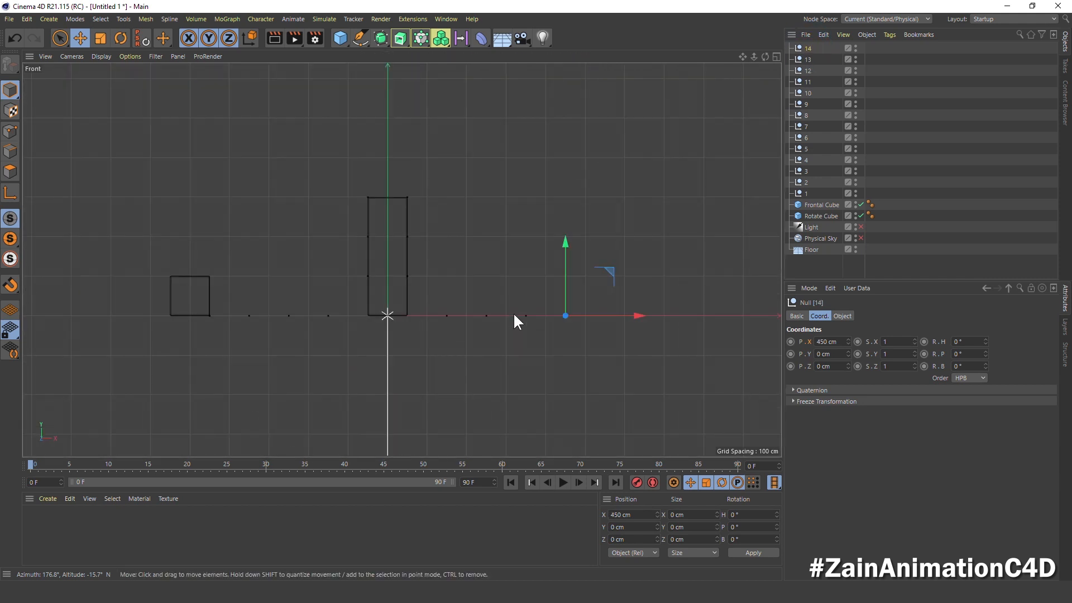
pyautogui.middleClick(514, 315)
pyautogui.middleClick(332, 182)
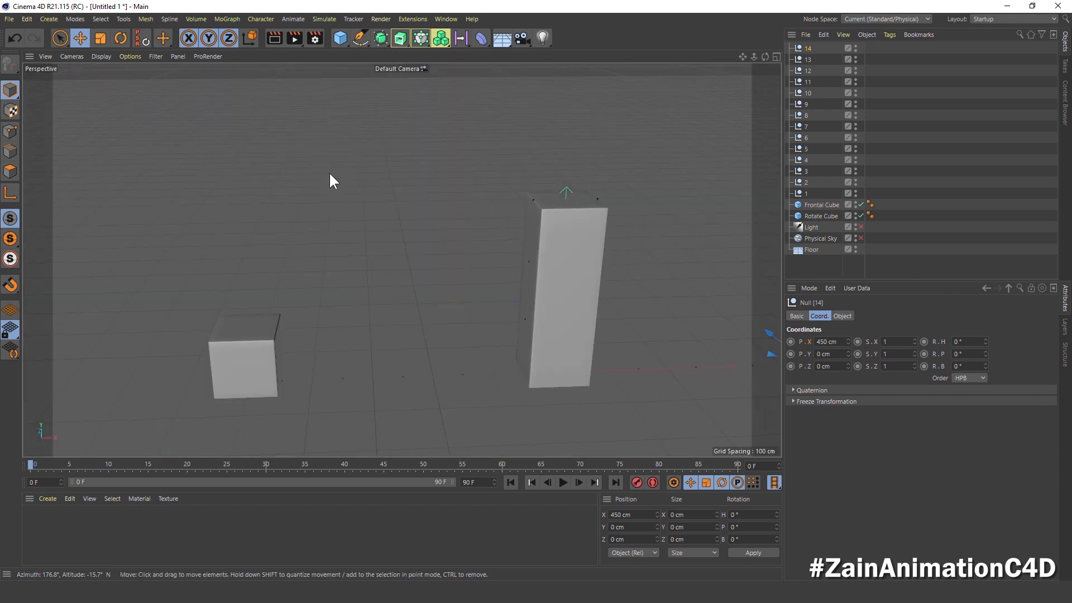
pyautogui.keyDown('alt'); pyautogui.moveTo(379, 282); pyautogui.dragTo(331, 338); pyautogui.keyUp('alt')
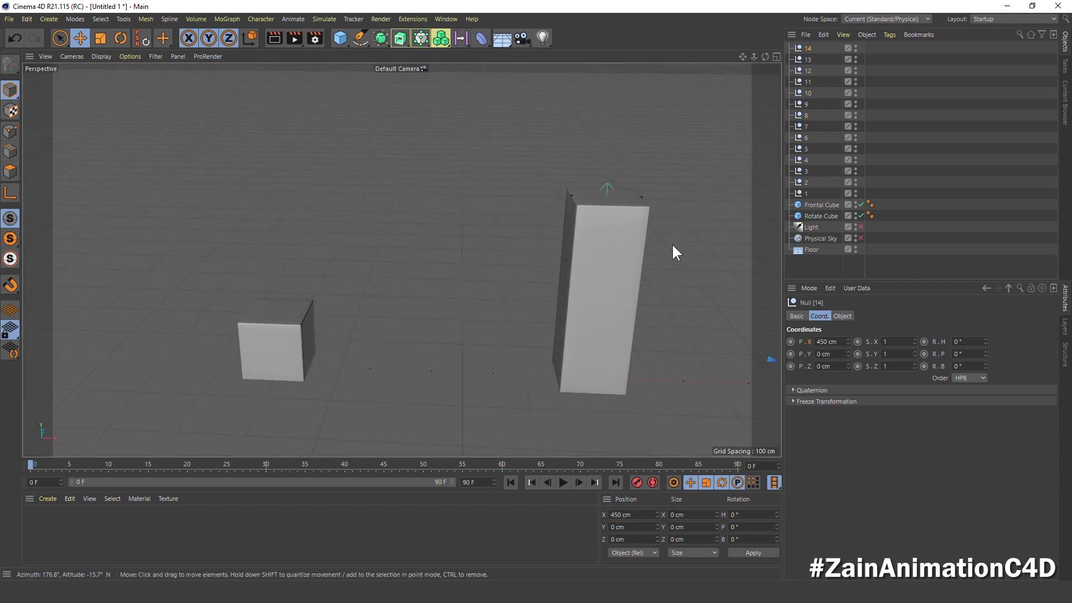
pyautogui.click(815, 214)
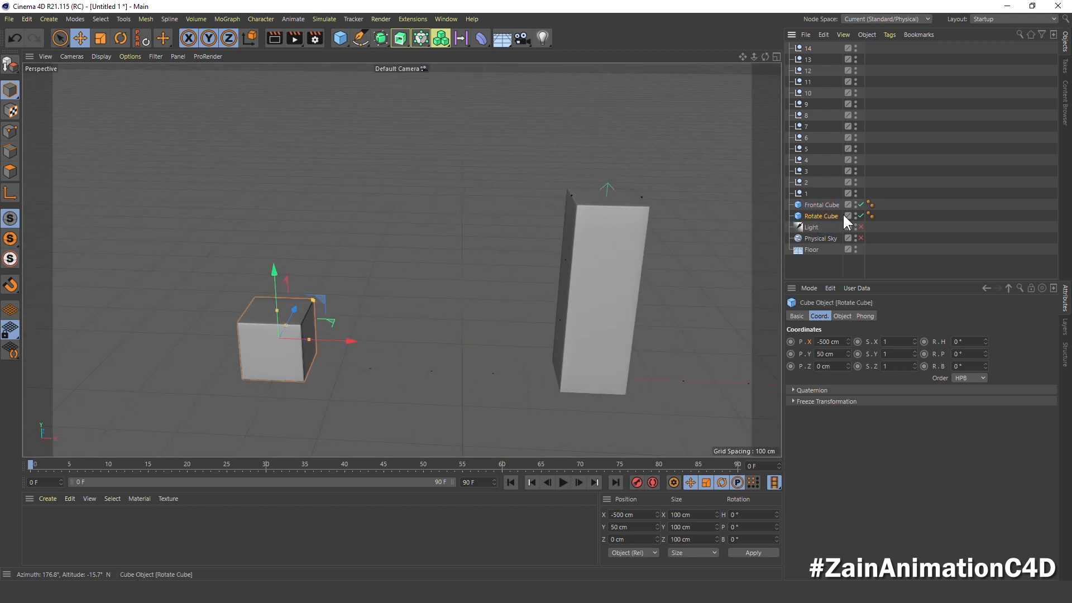
pyautogui.click(861, 215)
pyautogui.click(862, 216)
pyautogui.moveTo(813, 209); pyautogui.dragTo(805, 192)
pyautogui.click(805, 192)
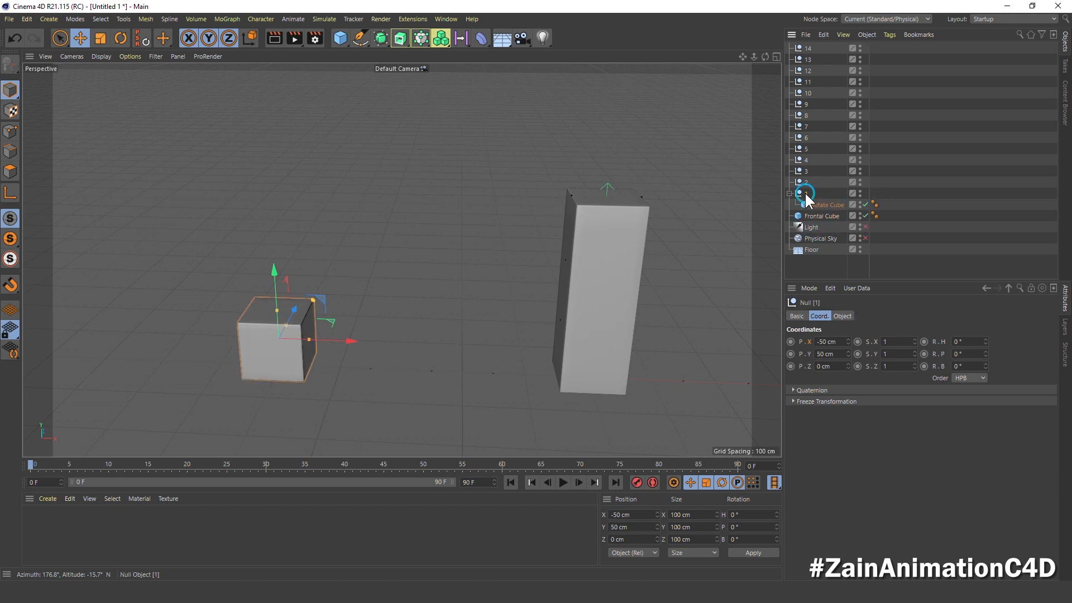
pyautogui.click(789, 193)
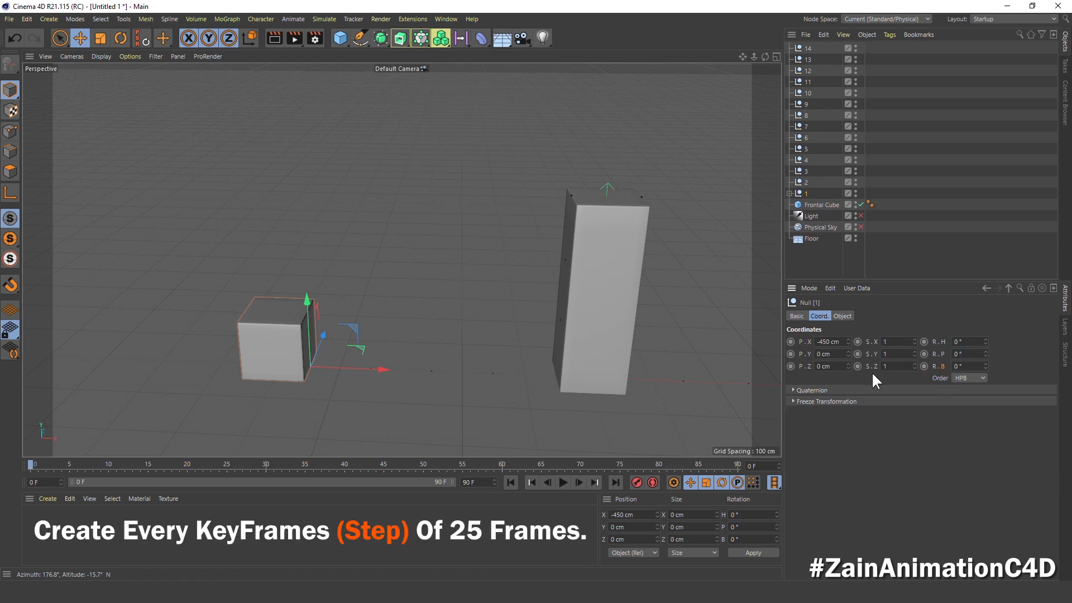
# Keyframe null 1's bank rotation (R.B) at 0° on frame 0 and at 90° on frame 25
pyautogui.keyDown('ctrl'); pyautogui.click(923, 366); pyautogui.keyUp('ctrl')
pyautogui.click(227, 466)
pyautogui.click(957, 366)
pyautogui.write('90')
pyautogui.press('Return')
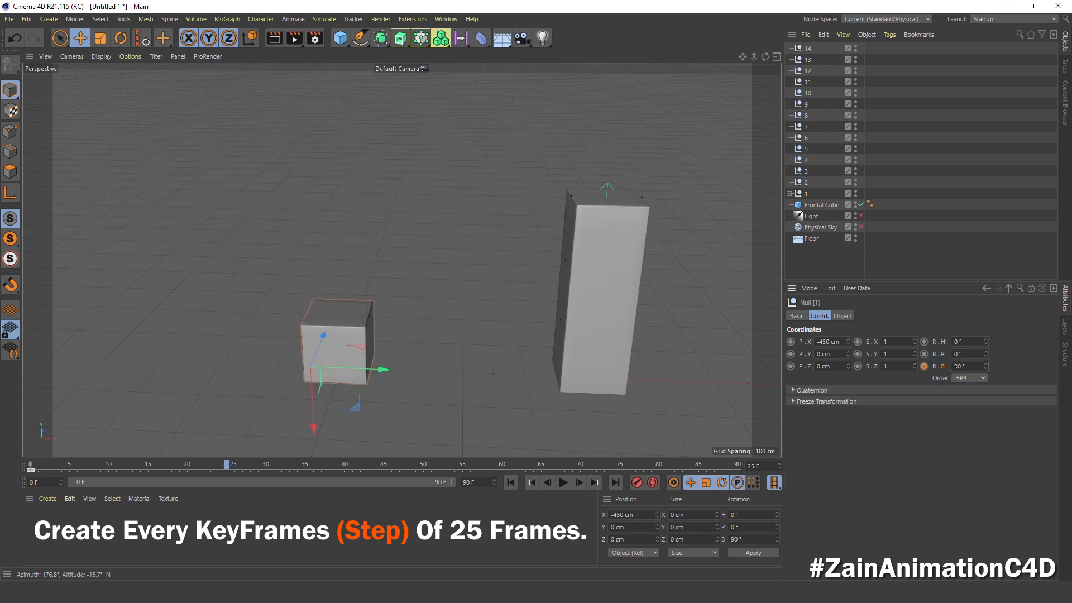
pyautogui.keyDown('ctrl'); pyautogui.click(925, 366); pyautogui.keyUp('ctrl')
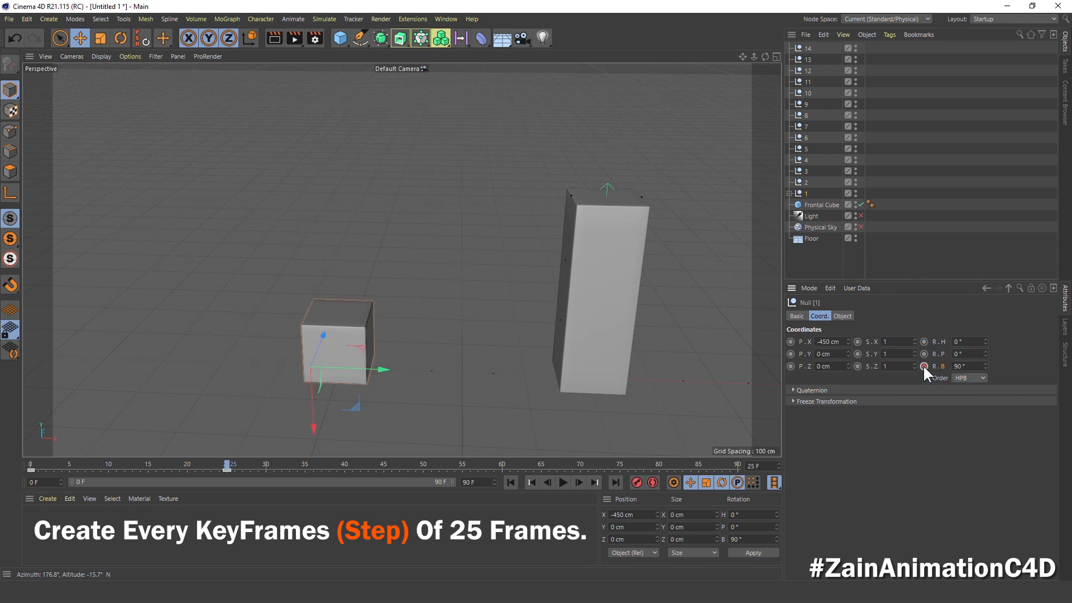
# Nest null 1 under null 2 and keyframe null 2's bank rotation from 0° at frame 25 to 90° at frame 50
pyautogui.click(805, 193)
pyautogui.click(806, 181)
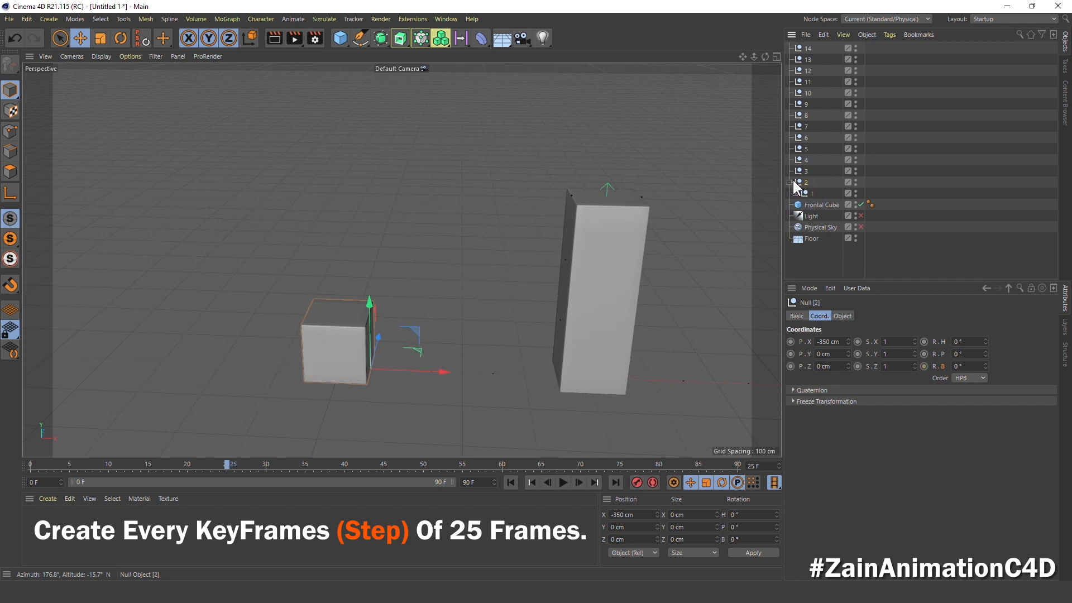
pyautogui.moveTo(805, 193); pyautogui.dragTo(808, 182)
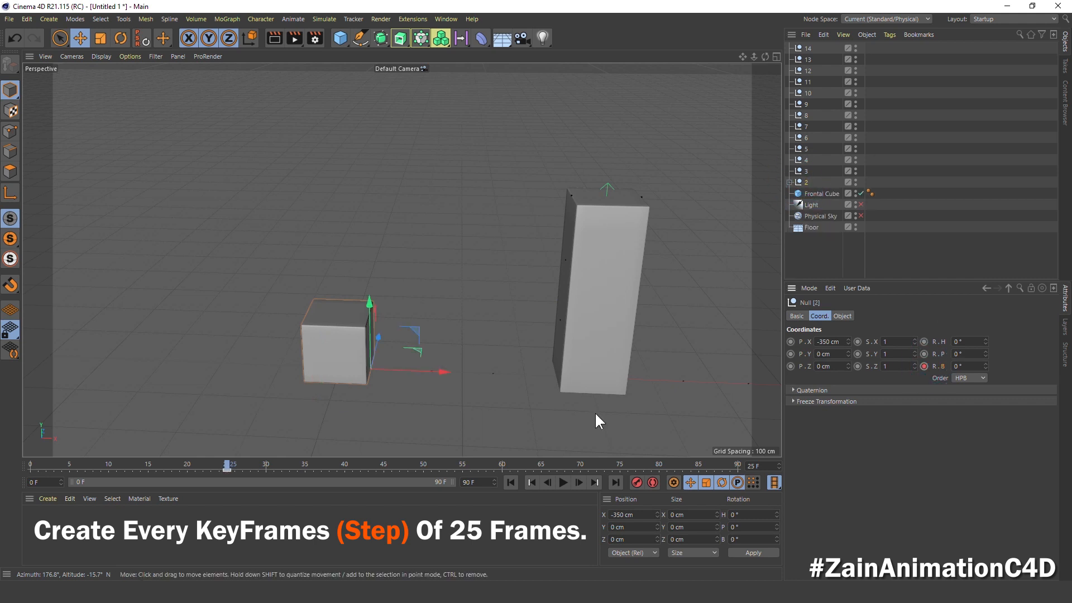
pyautogui.click(423, 462)
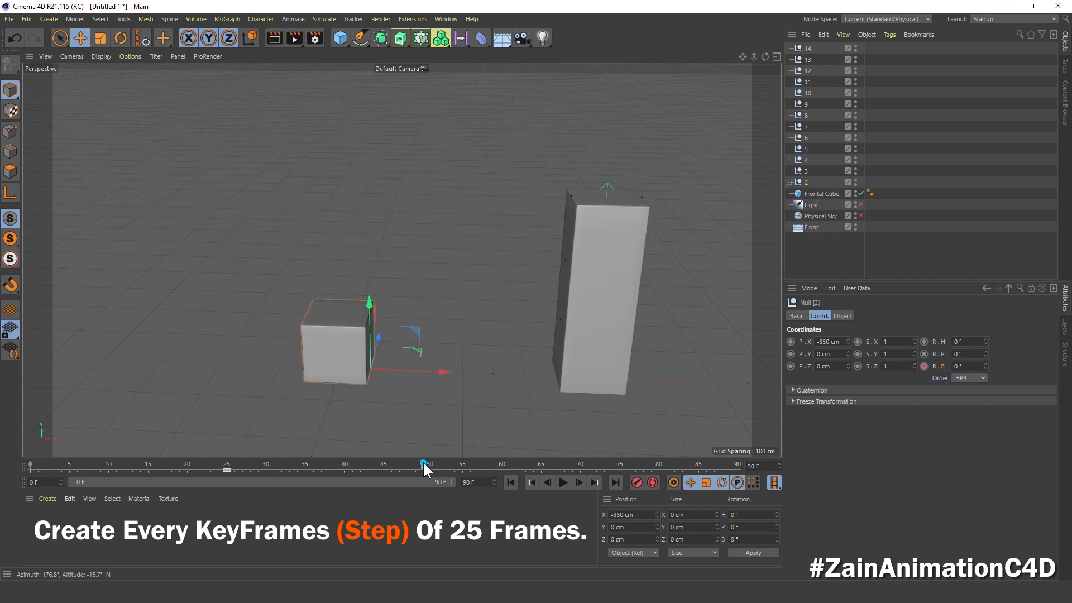
pyautogui.click(971, 366)
pyautogui.write('90')
pyautogui.press('Return')
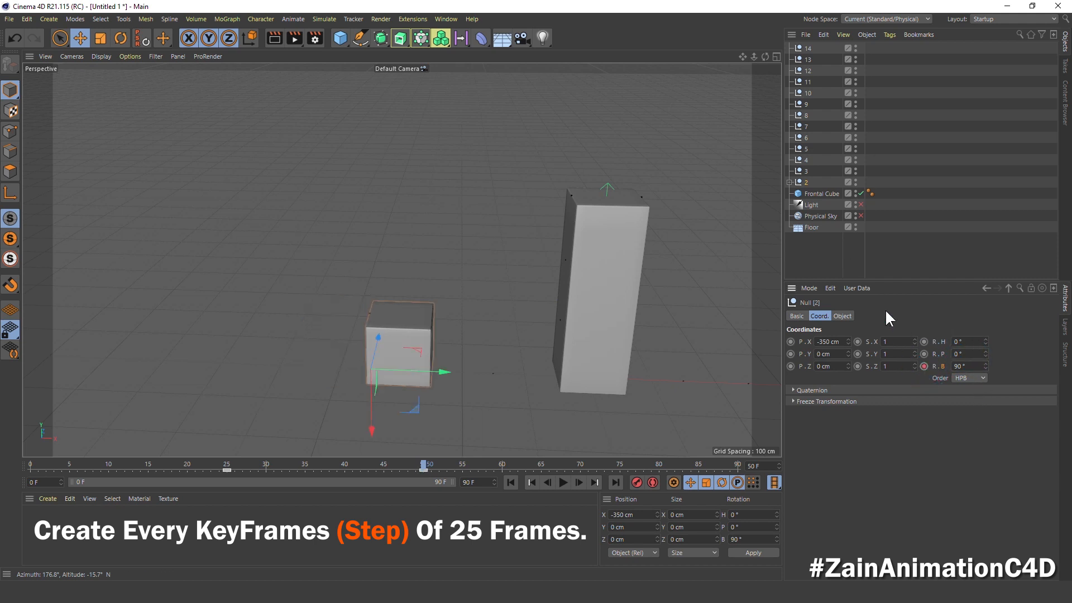
# Nest null 2 under null 3 and keyframe null 3's bank rotation from 0° at frame 50 to 90° at frame 75
pyautogui.moveTo(808, 182); pyautogui.dragTo(795, 171)
pyautogui.click(798, 171)
pyautogui.click(924, 366)
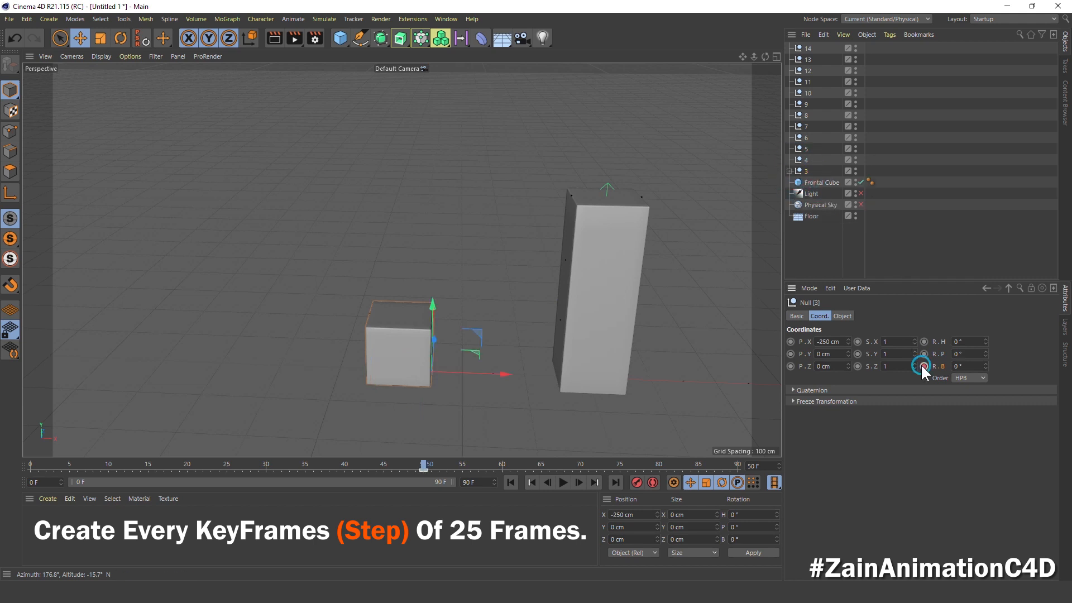
pyautogui.click(621, 464)
pyautogui.click(958, 366)
pyautogui.write('90')
pyautogui.press('Return')
pyautogui.click(924, 367)
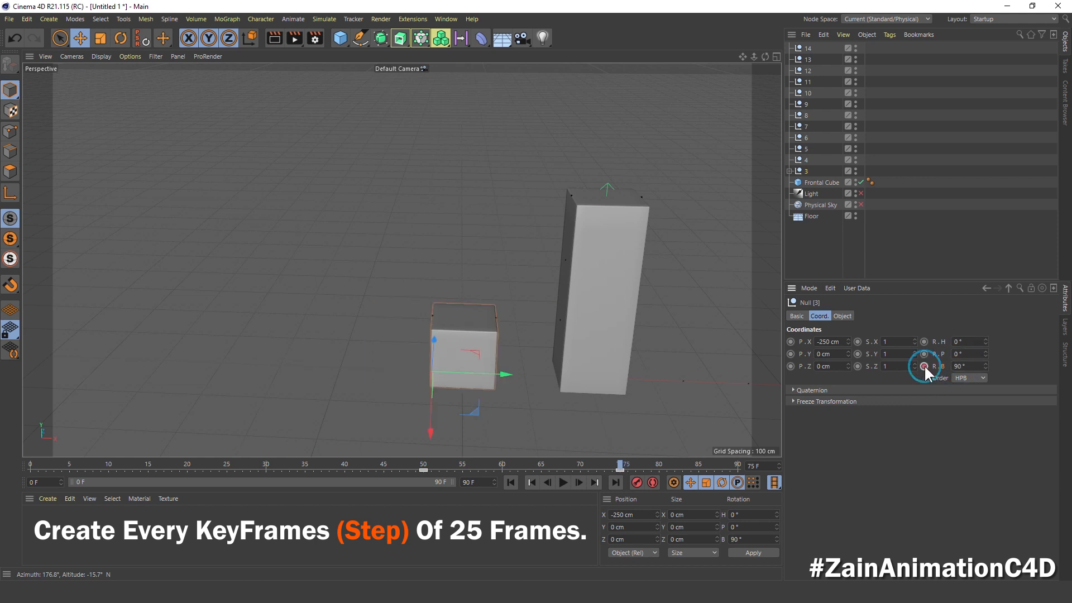
# Extend the project end to 350 frames and shift the timeline's preview range to frames 57 to 147
pyautogui.click(478, 482)
pyautogui.write('350')
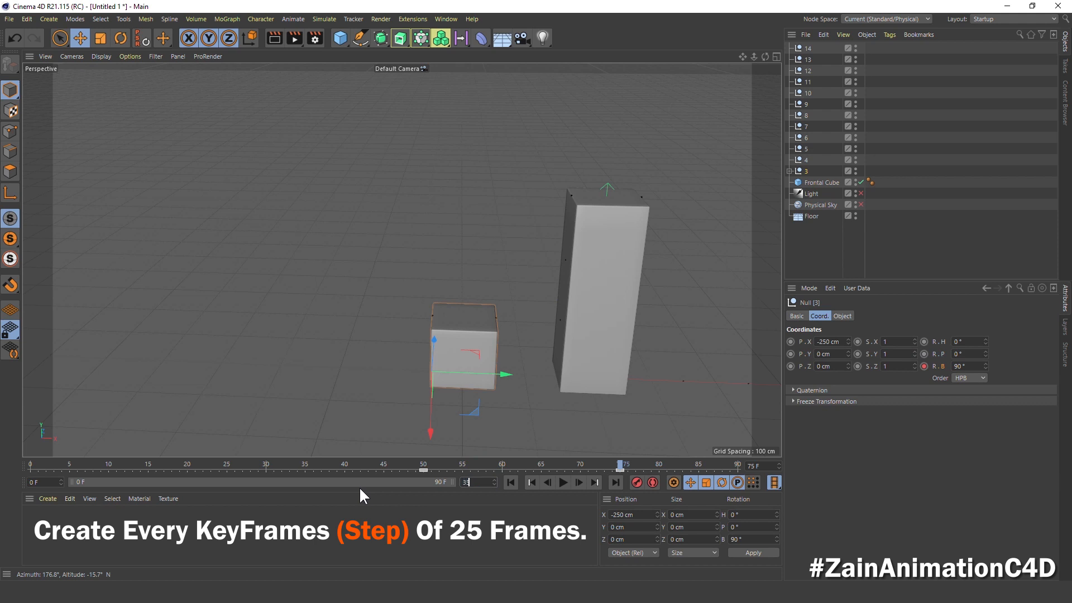
pyautogui.press('Return')
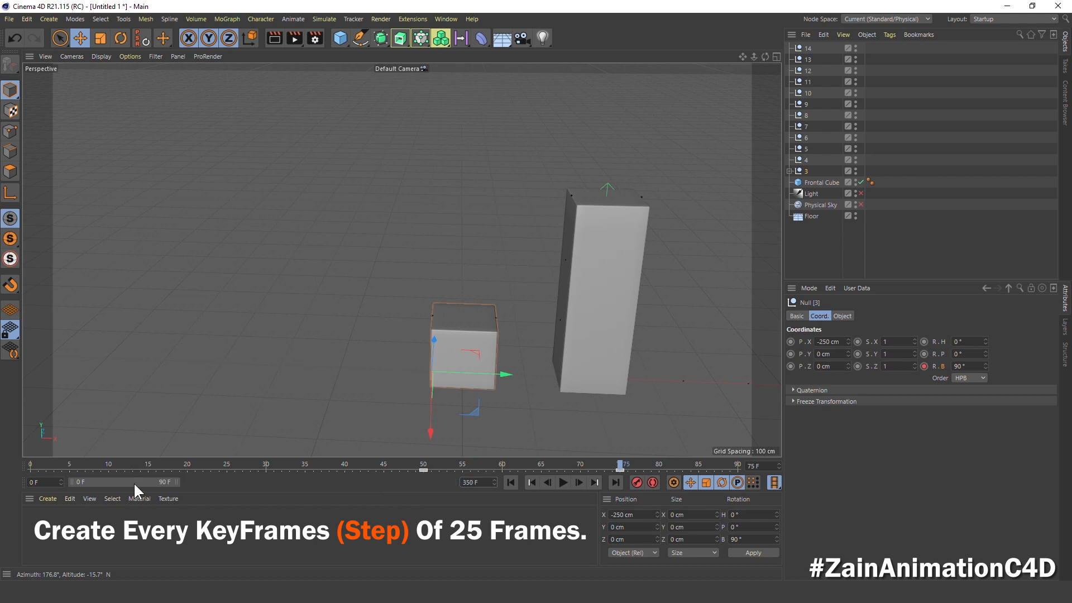
pyautogui.moveTo(139, 482); pyautogui.dragTo(199, 515)
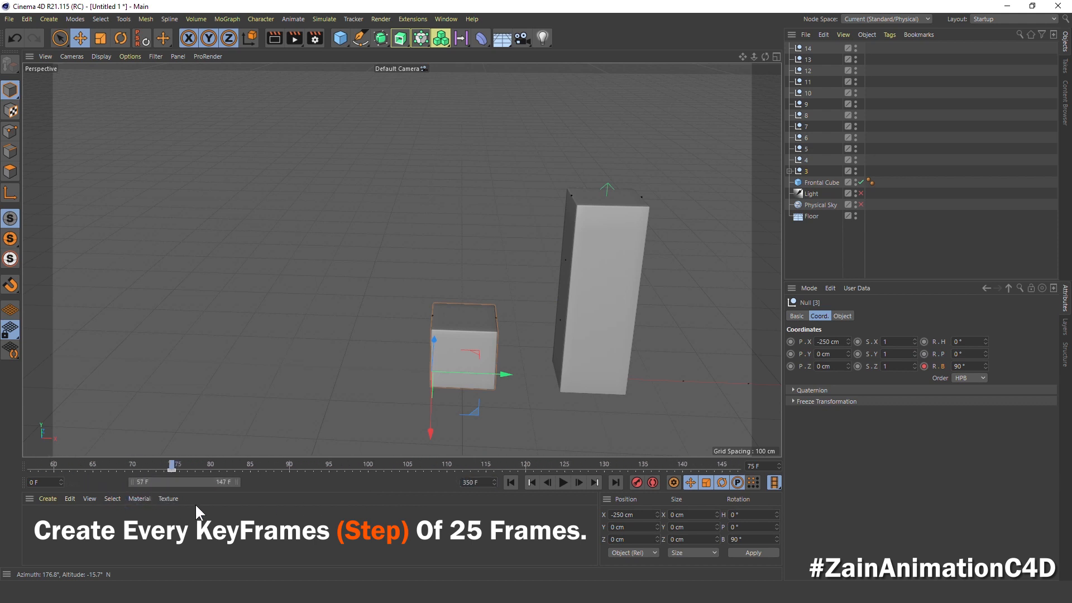
# Nest null 3 under null 4 and keyframe null 4's bank rotation from 0° at frame 75 to 90° at frame 100
pyautogui.click(804, 169)
pyautogui.click(790, 160)
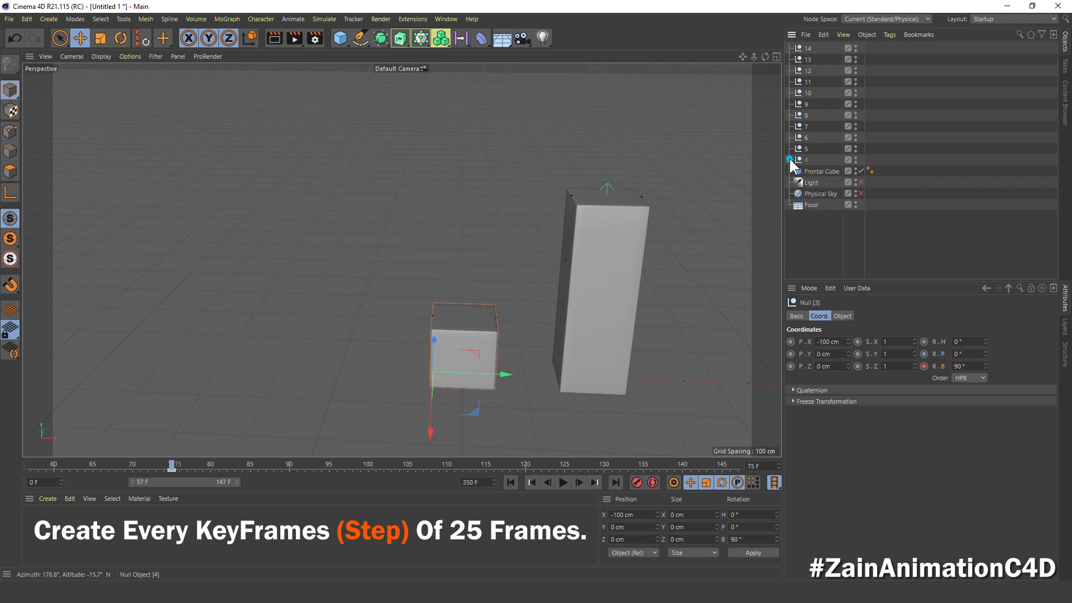
pyautogui.click(800, 159)
pyautogui.click(925, 367)
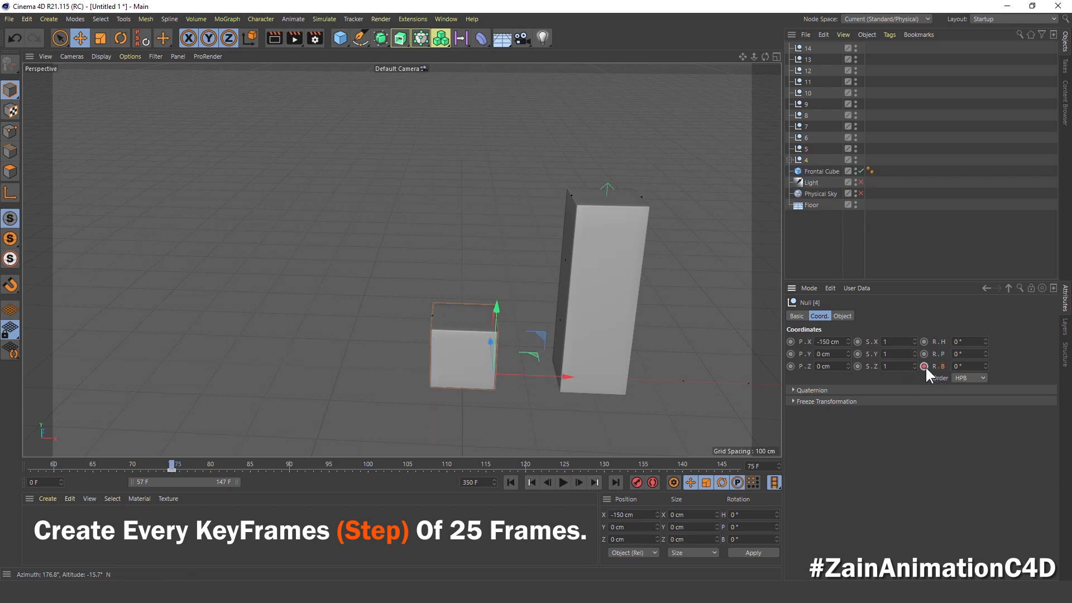
pyautogui.click(368, 464)
pyautogui.click(962, 366)
pyautogui.doubleClick(963, 366)
pyautogui.write('90')
pyautogui.press('Return')
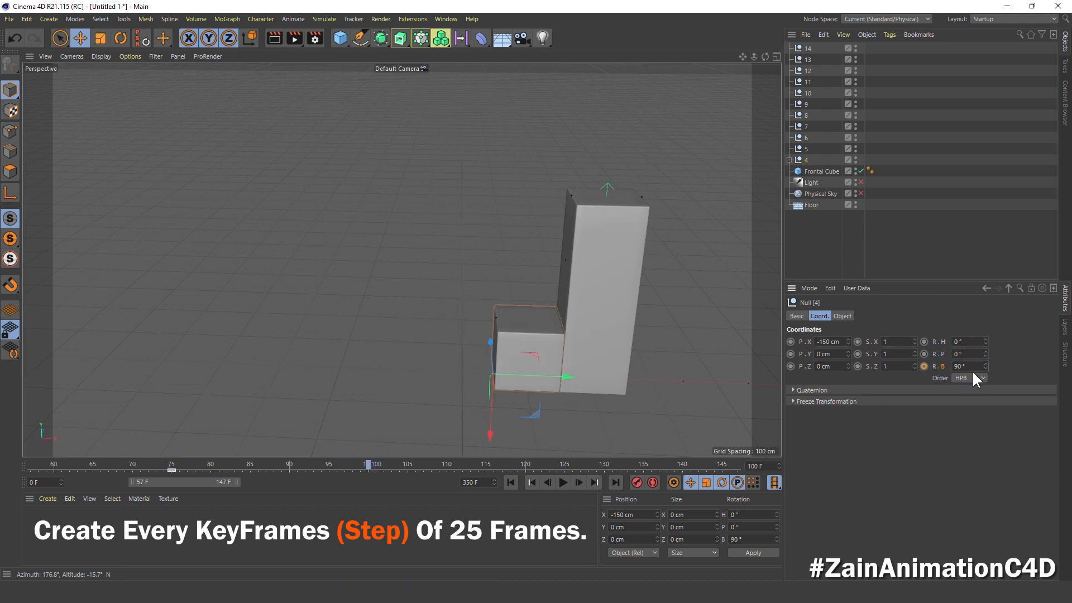
pyautogui.click(924, 366)
# Change the timeline's preview range to frames 80 to 186
pyautogui.moveTo(316, 466); pyautogui.dragTo(370, 507)
pyautogui.moveTo(138, 481); pyautogui.dragTo(71, 481)
pyautogui.moveTo(516, 469); pyautogui.dragTo(520, 496)
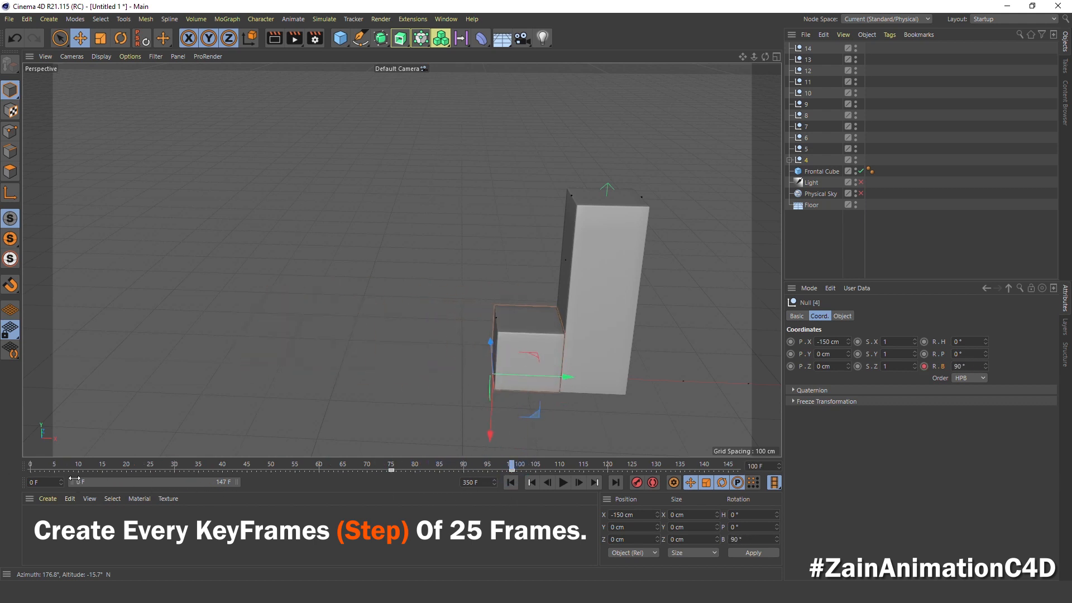
pyautogui.moveTo(74, 479); pyautogui.dragTo(198, 486)
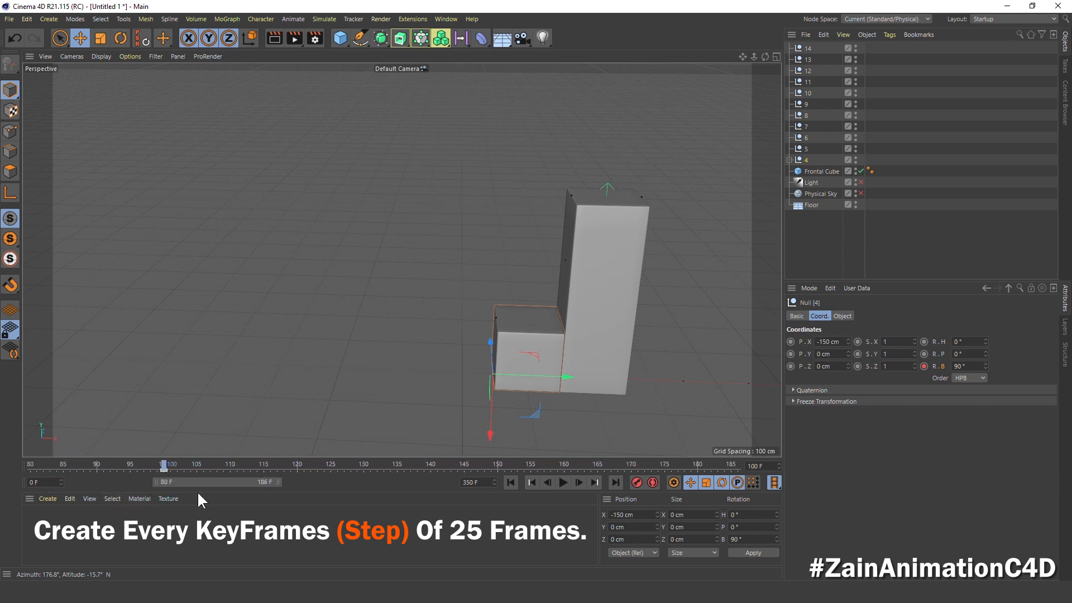
# Nest null 4 under null 5 and keyframe null 5's bank rotation from 0° at frame 100 to 90° at frame 125
pyautogui.moveTo(807, 154); pyautogui.dragTo(805, 148)
pyautogui.click(805, 148)
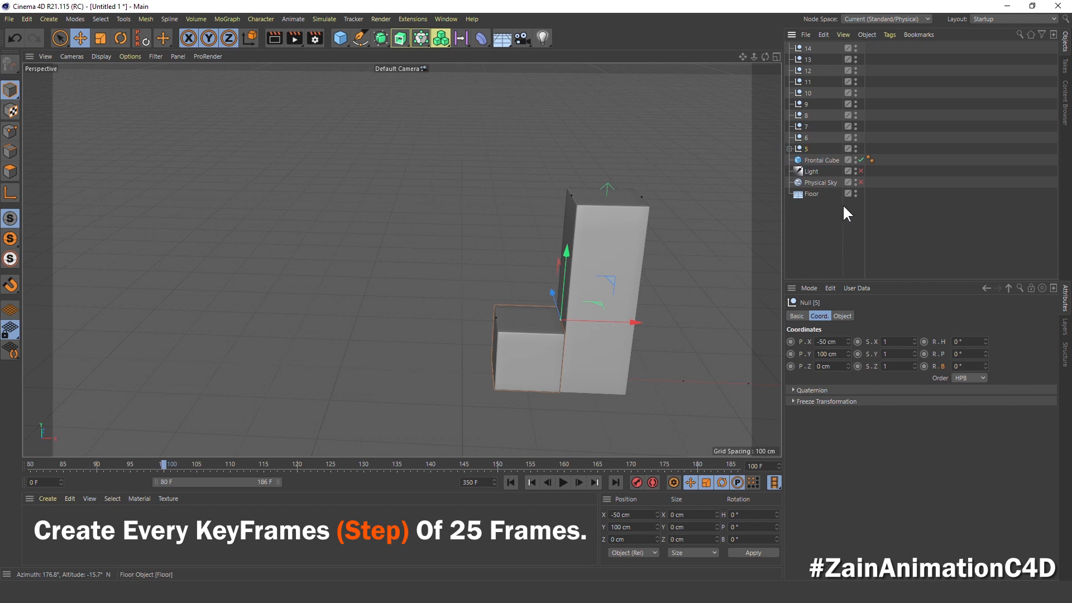
pyautogui.click(924, 366)
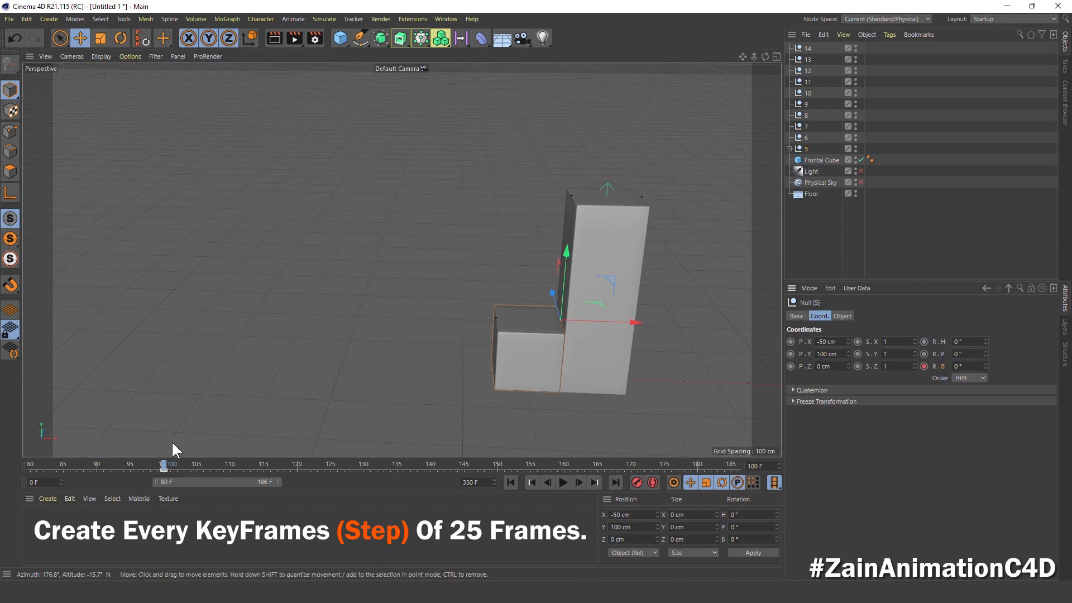
pyautogui.click(330, 464)
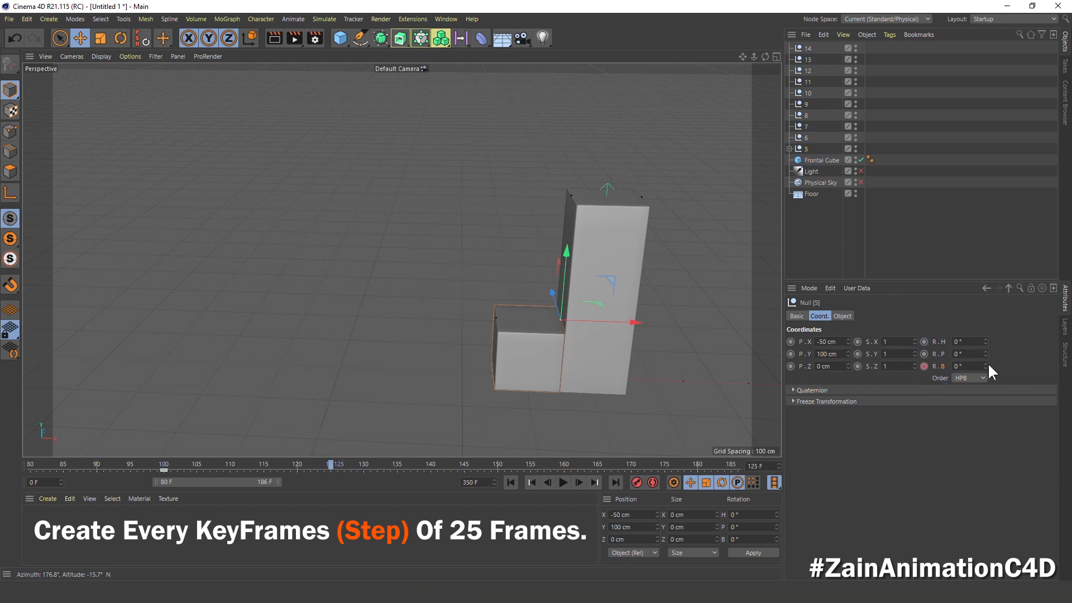
pyautogui.click(970, 367)
pyautogui.moveTo(985, 364); pyautogui.dragTo(985, 361)
pyautogui.doubleClick(974, 363)
pyautogui.write('9')
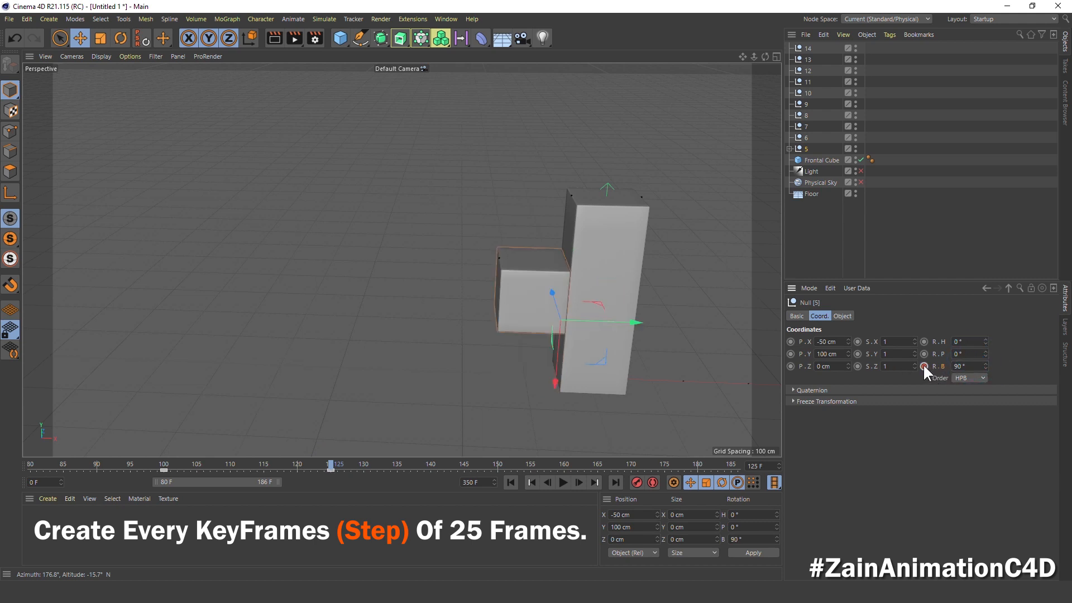
# Nest null 5 under null 6 and keyframe null 6's bank rotation from 0° at frame 125 to 90° at frame 150
pyautogui.moveTo(802, 147); pyautogui.dragTo(799, 139)
pyautogui.click(790, 137)
pyautogui.click(804, 138)
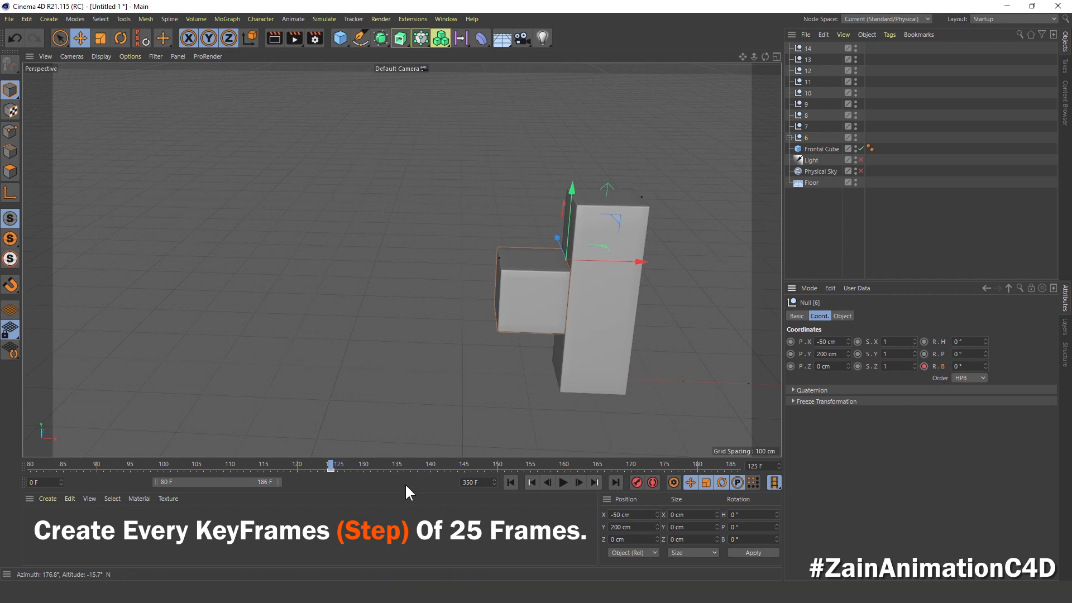
pyautogui.click(495, 466)
pyautogui.doubleClick(957, 367)
pyautogui.write('90')
pyautogui.press('Return')
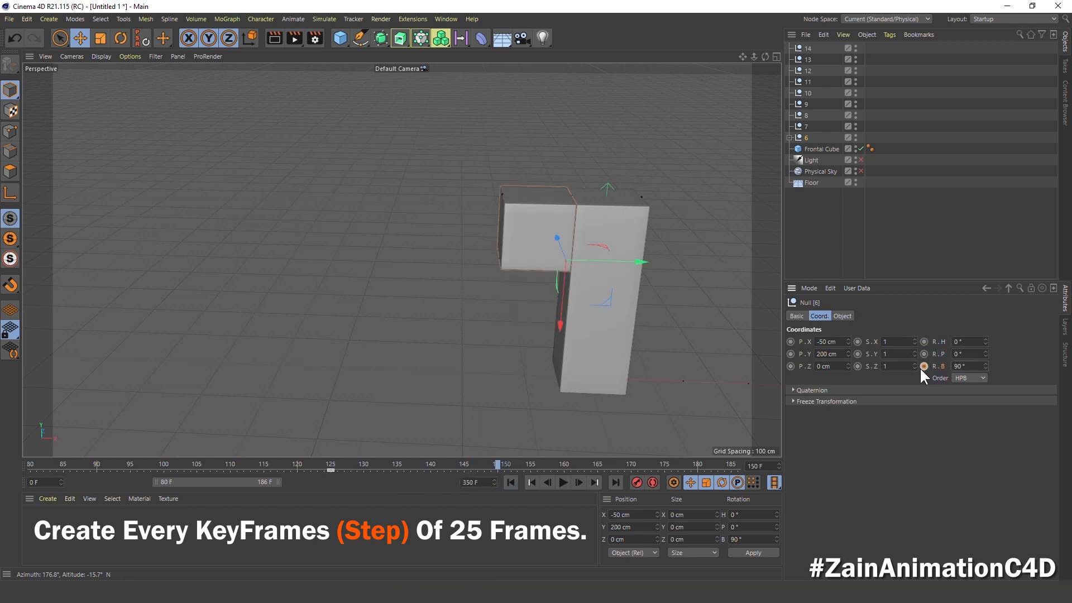
pyautogui.click(924, 366)
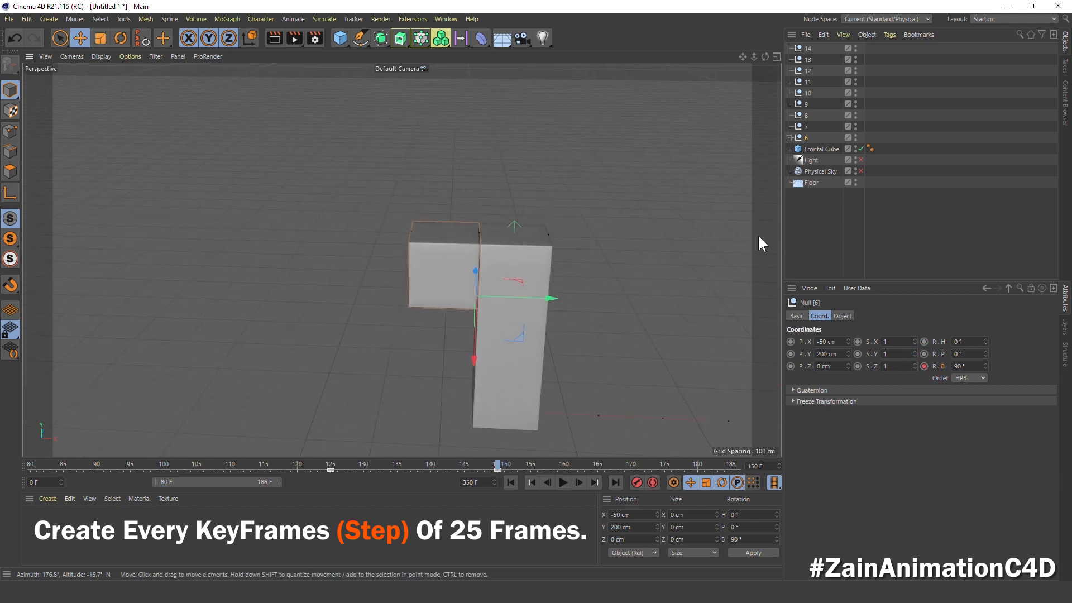
# Nest null 6 under null 7 and keyframe null 7's bank rotation from 0° at frame 150 to 180° at frame 175
pyautogui.click(828, 202)
pyautogui.moveTo(803, 137); pyautogui.dragTo(802, 125)
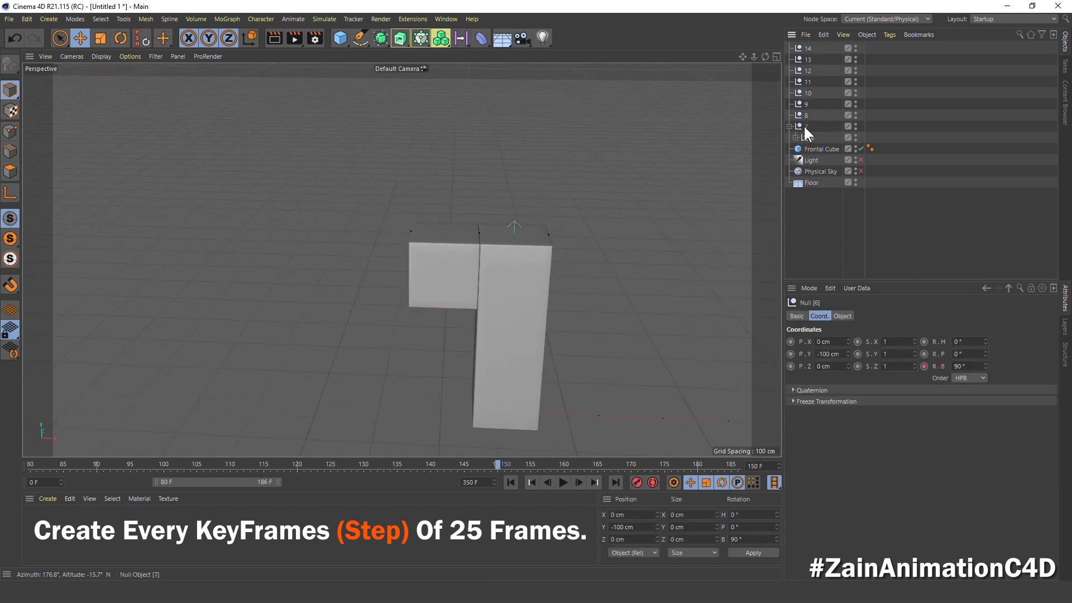
pyautogui.click(789, 124)
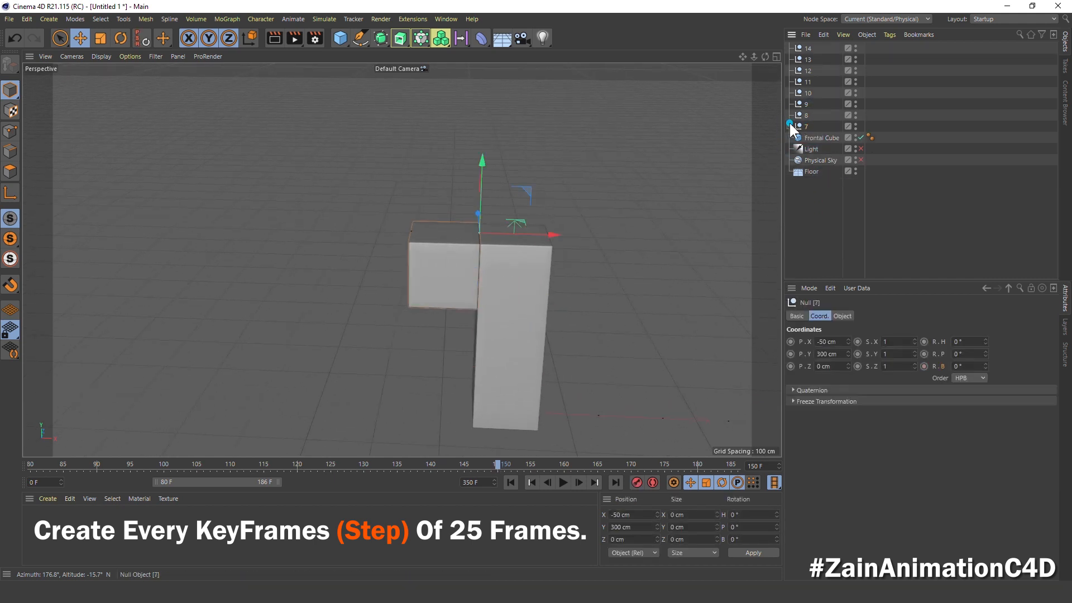
pyautogui.click(925, 366)
pyautogui.click(665, 466)
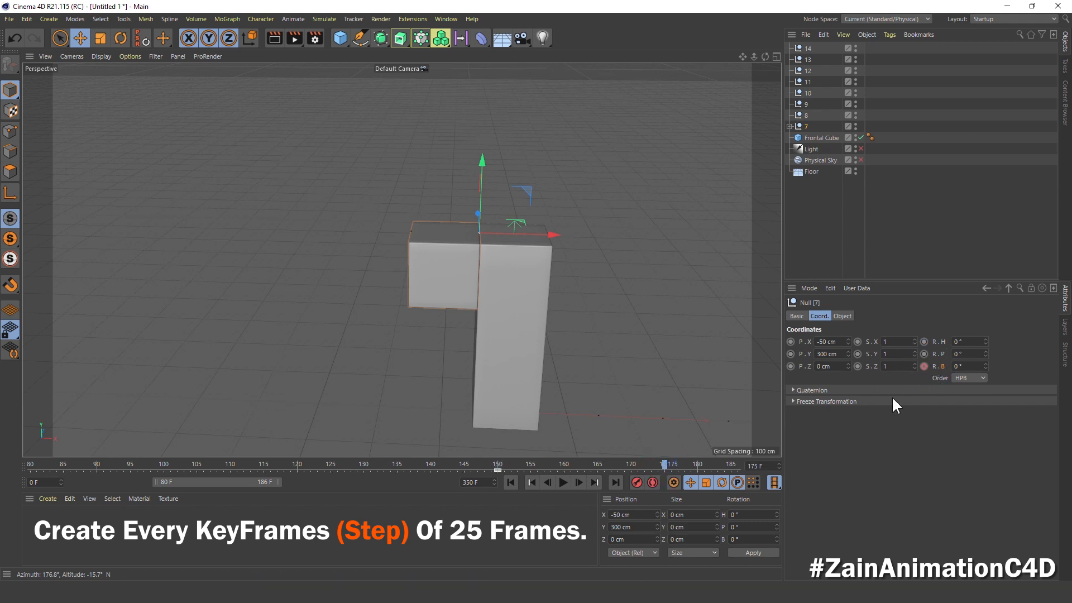
pyautogui.doubleClick(966, 367)
pyautogui.write('180')
pyautogui.press('Return')
pyautogui.click(924, 367)
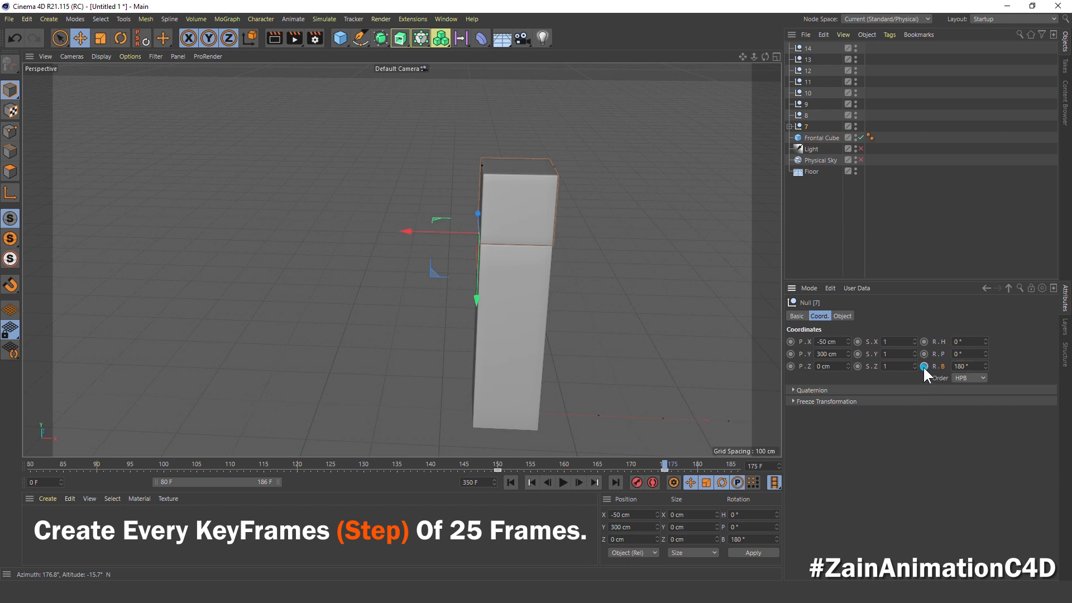
pyautogui.moveTo(496, 466); pyautogui.dragTo(664, 476)
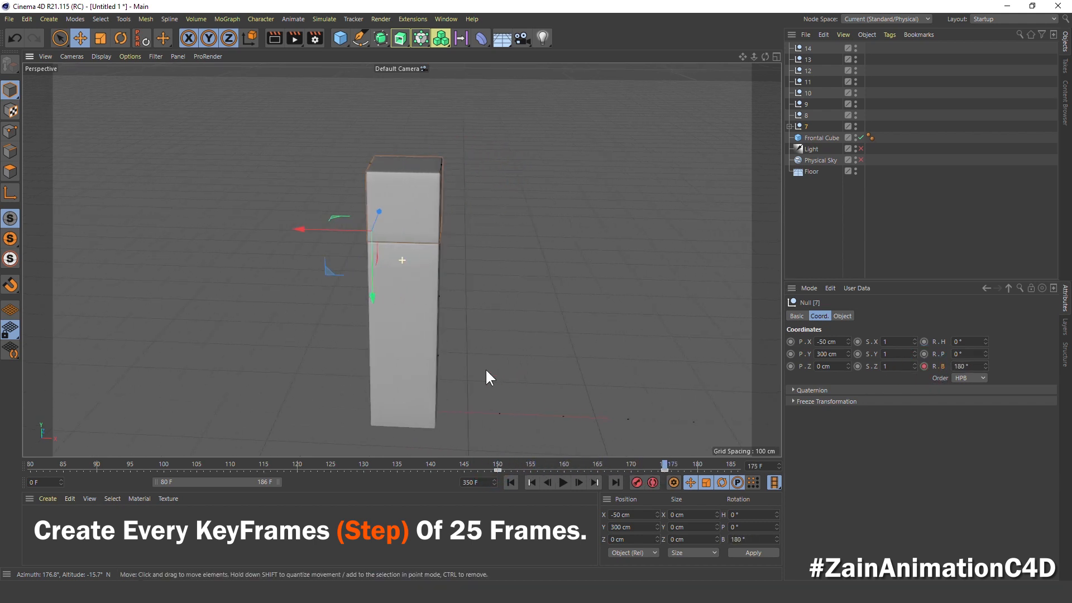
# Nest null 7 under null 8 and keyframe null 8's bank rotation from 0° at frame 175 to 180° at frame 200
pyautogui.moveTo(810, 125); pyautogui.dragTo(807, 116)
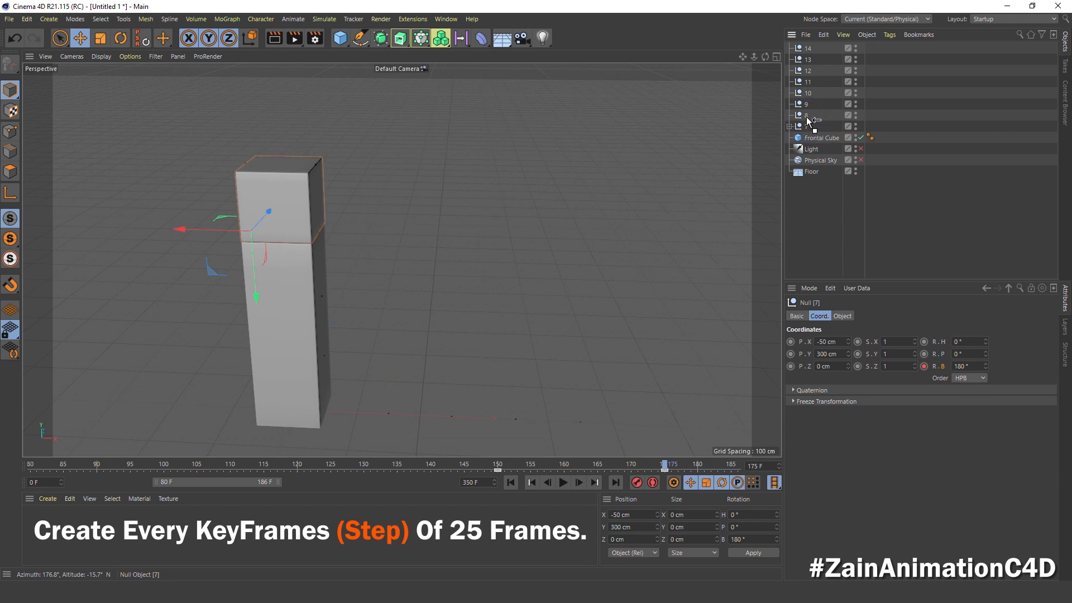
pyautogui.click(805, 114)
pyautogui.click(789, 114)
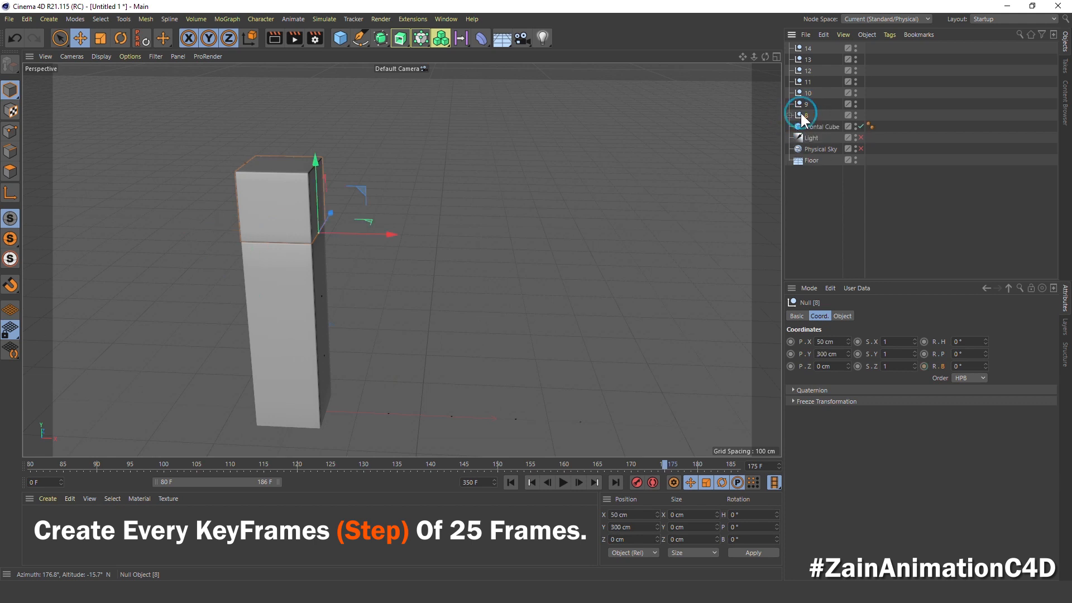
pyautogui.click(924, 366)
pyautogui.moveTo(239, 481); pyautogui.dragTo(302, 498)
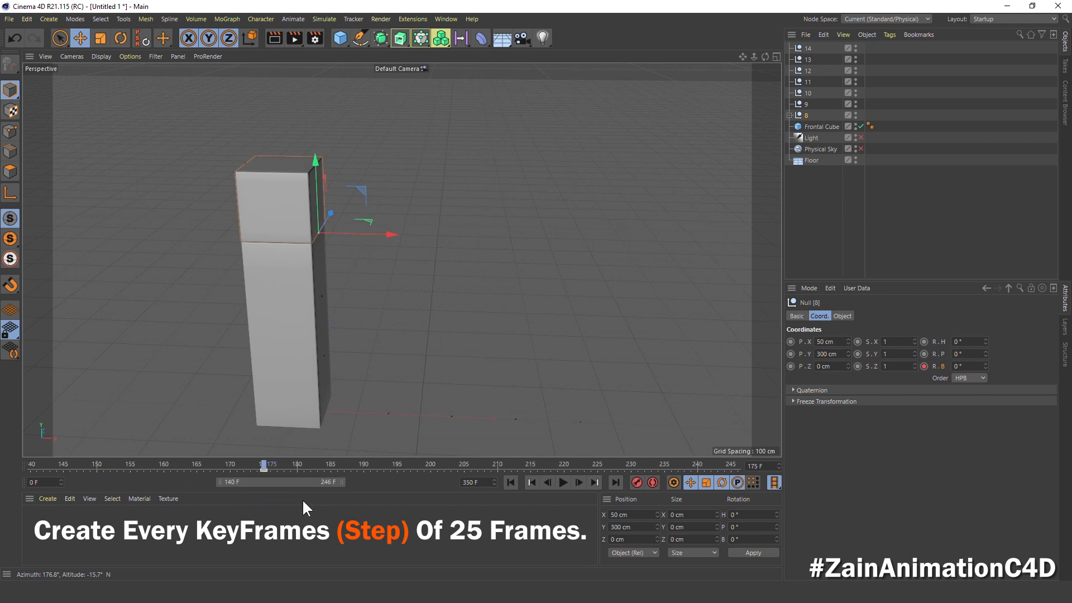
pyautogui.click(431, 465)
pyautogui.click(965, 367)
pyautogui.write('180')
pyautogui.press('Return')
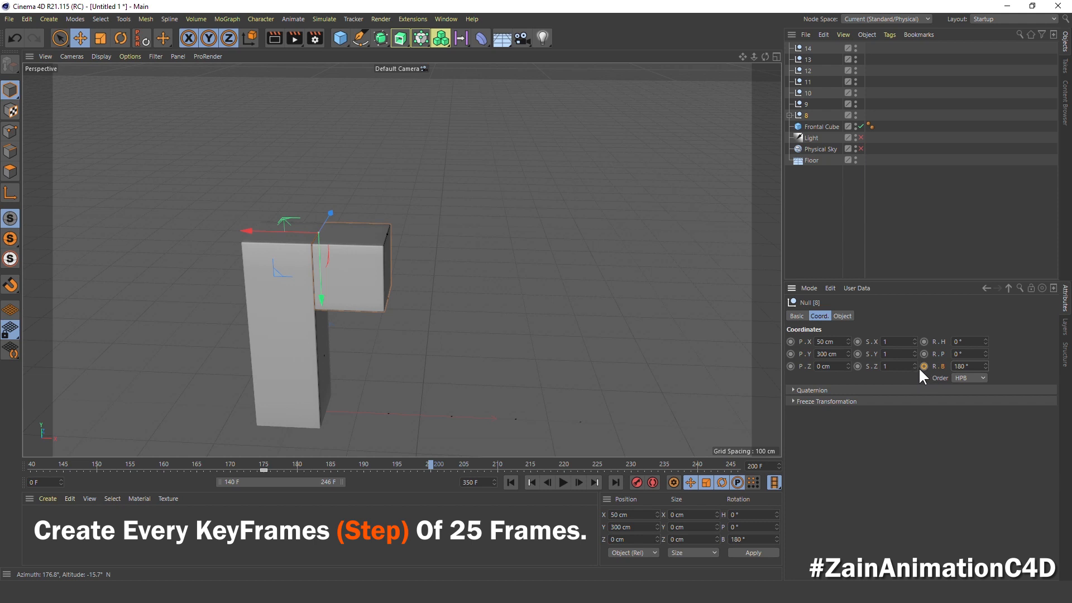
pyautogui.moveTo(270, 468); pyautogui.dragTo(427, 483)
# Nest null 8 under null 9 and keyframe null 9's bank rotation from 0° at frame 200 to 90° at frame 225
pyautogui.moveTo(807, 112); pyautogui.dragTo(803, 101)
pyautogui.click(789, 103)
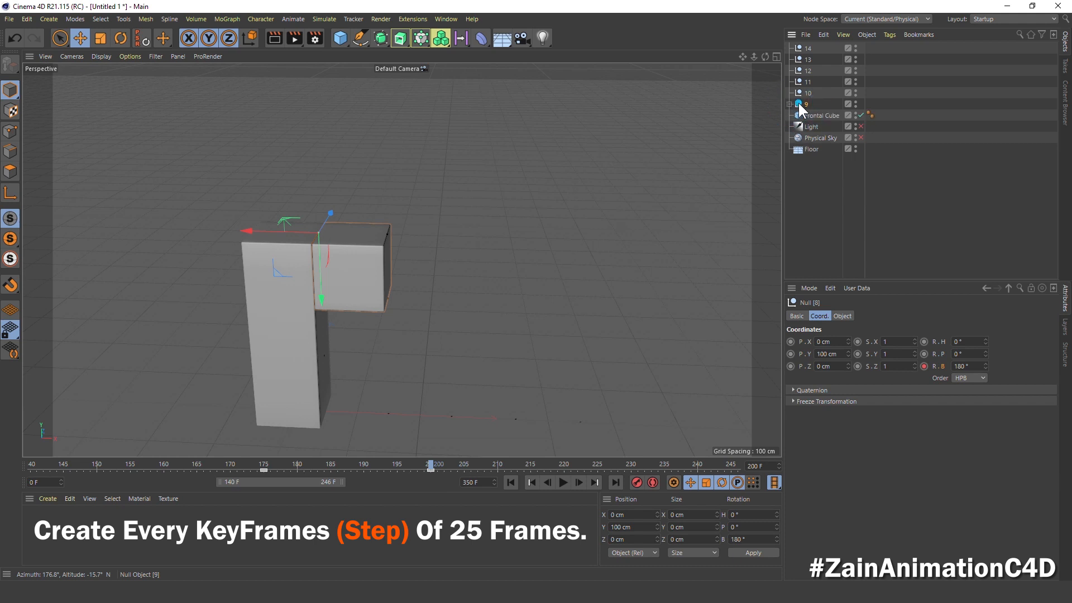
pyautogui.click(924, 366)
pyautogui.click(599, 464)
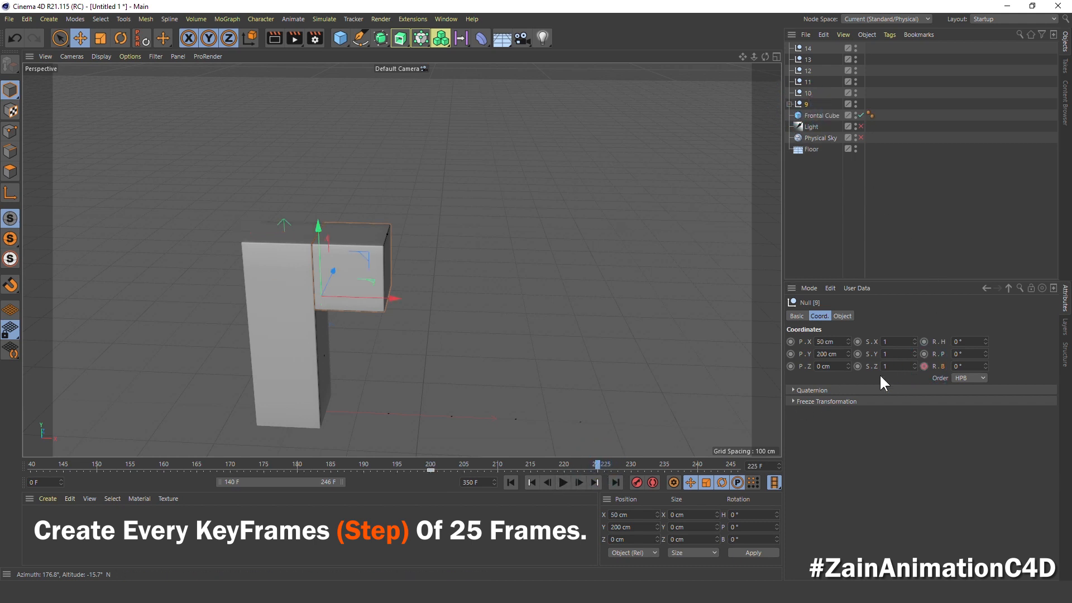
pyautogui.click(969, 366)
pyautogui.write('90')
pyautogui.press('Return')
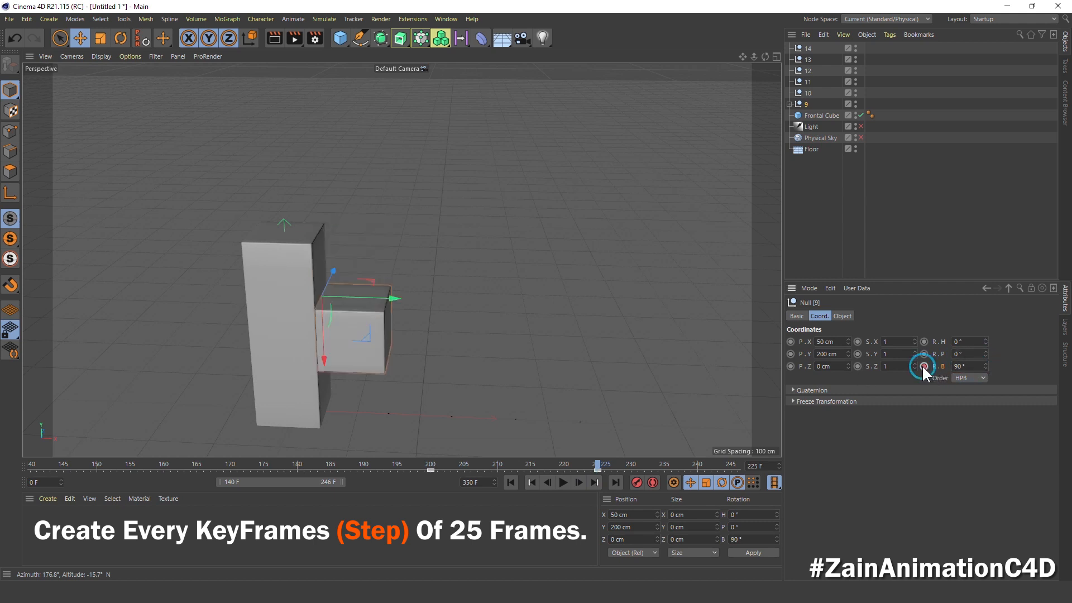
# Nest null 9 under null 10 and keyframe null 10's bank rotation from 0° at frame 225 to 90° at frame 250
pyautogui.moveTo(281, 481); pyautogui.dragTo(310, 480)
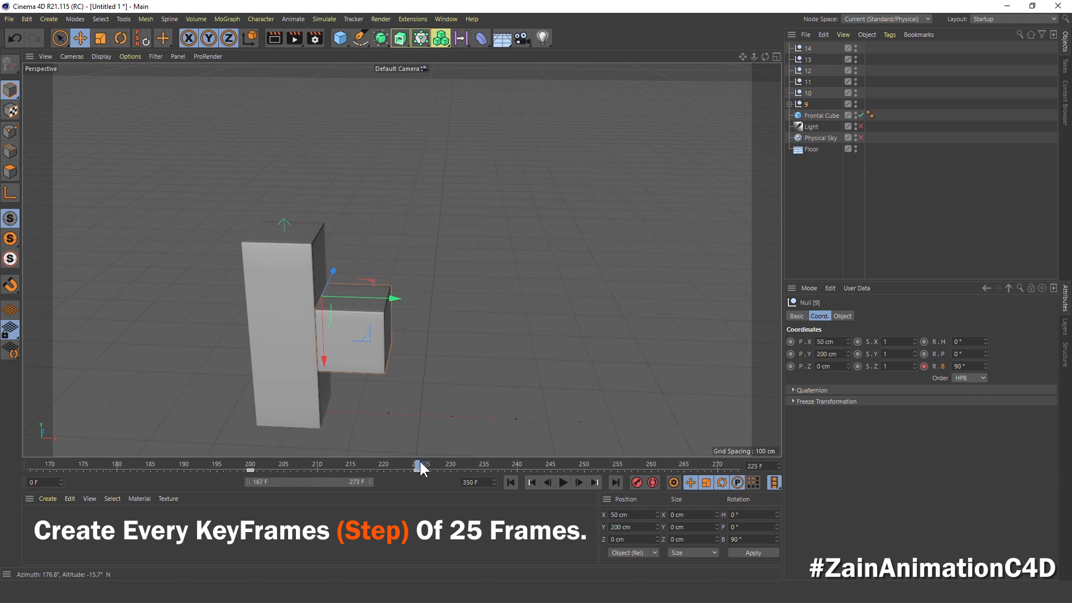
pyautogui.moveTo(420, 460)
pyautogui.mouseDown()
pyautogui.moveTo(407, 462)
pyautogui.moveTo(417, 475)
pyautogui.mouseUp()
pyautogui.moveTo(810, 96); pyautogui.dragTo(804, 90)
pyautogui.click(804, 91)
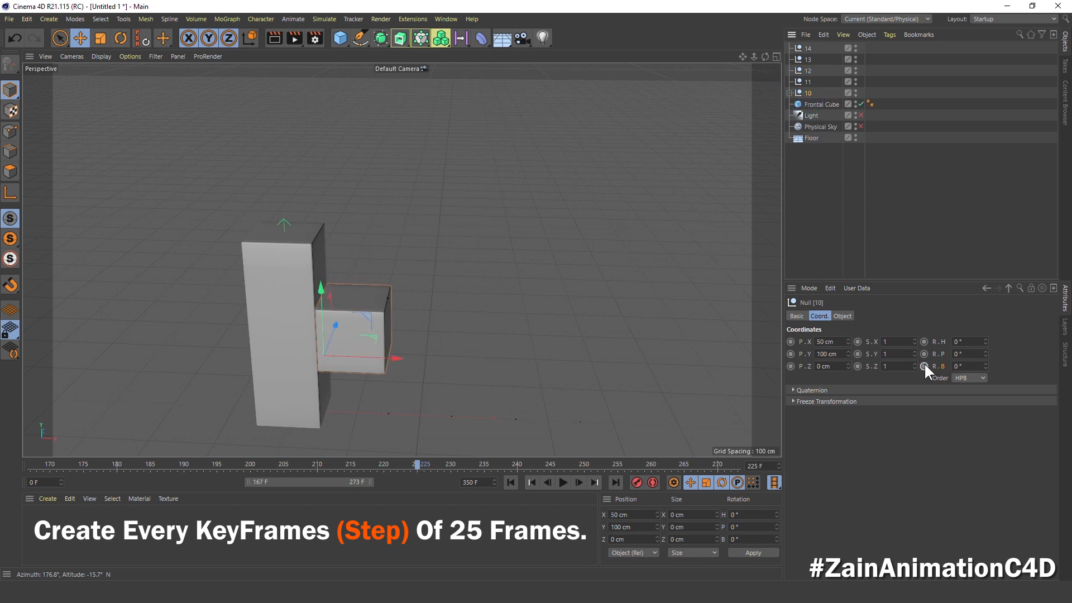
pyautogui.click(924, 366)
pyautogui.click(587, 465)
pyautogui.click(965, 366)
pyautogui.write('90')
pyautogui.press('Return')
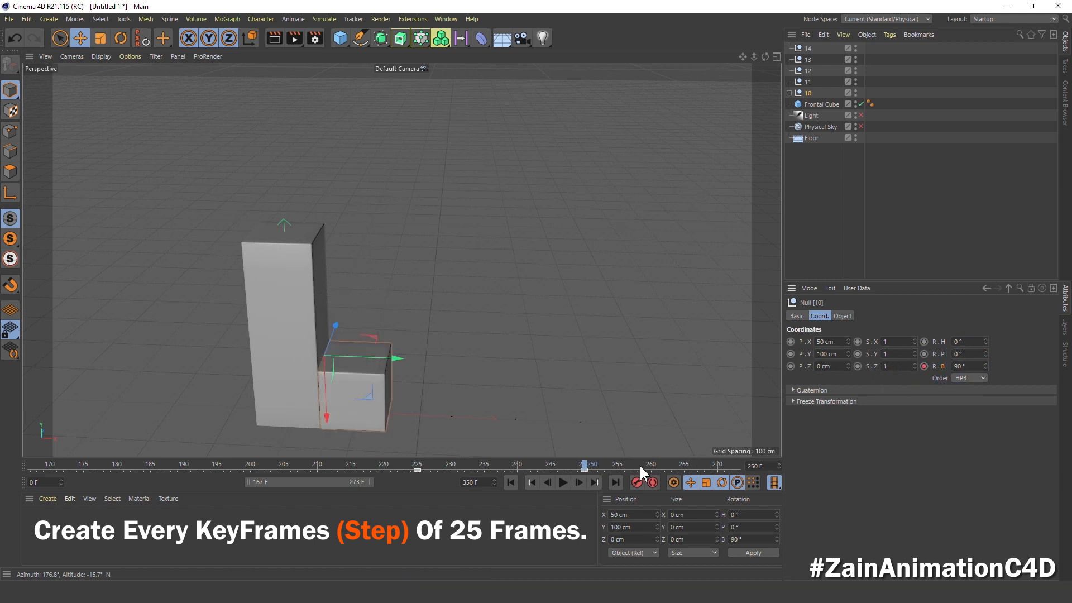
# Nest null 10 under null 11 and keyframe null 11's bank rotation from 0° at frame 275 to 90° at frame 300
pyautogui.moveTo(286, 484); pyautogui.dragTo(343, 485)
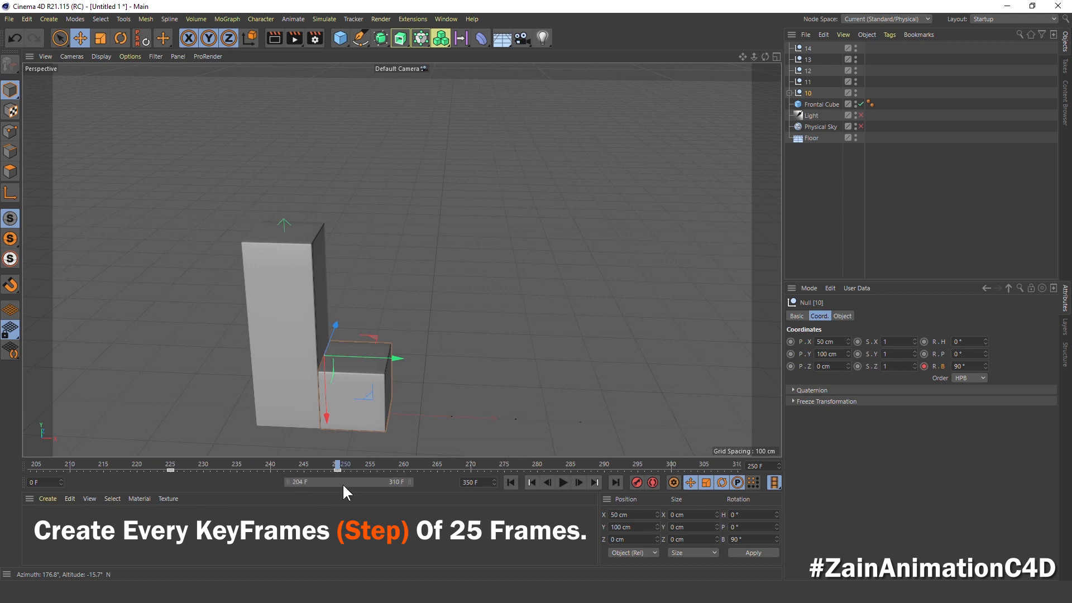
pyautogui.click(504, 463)
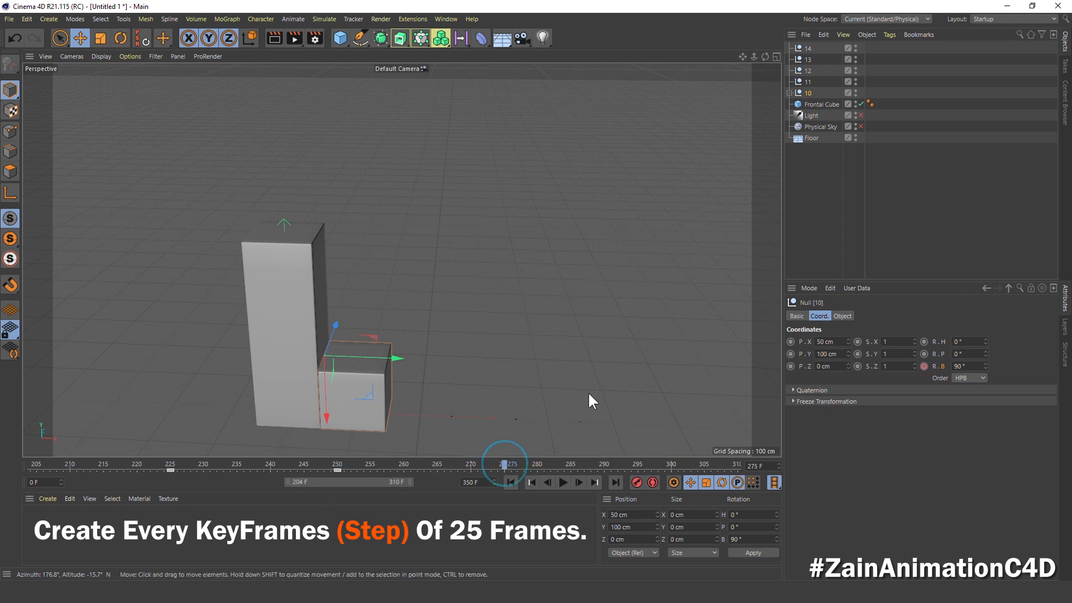
pyautogui.moveTo(809, 92); pyautogui.dragTo(810, 79)
pyautogui.click(791, 81)
pyautogui.click(804, 81)
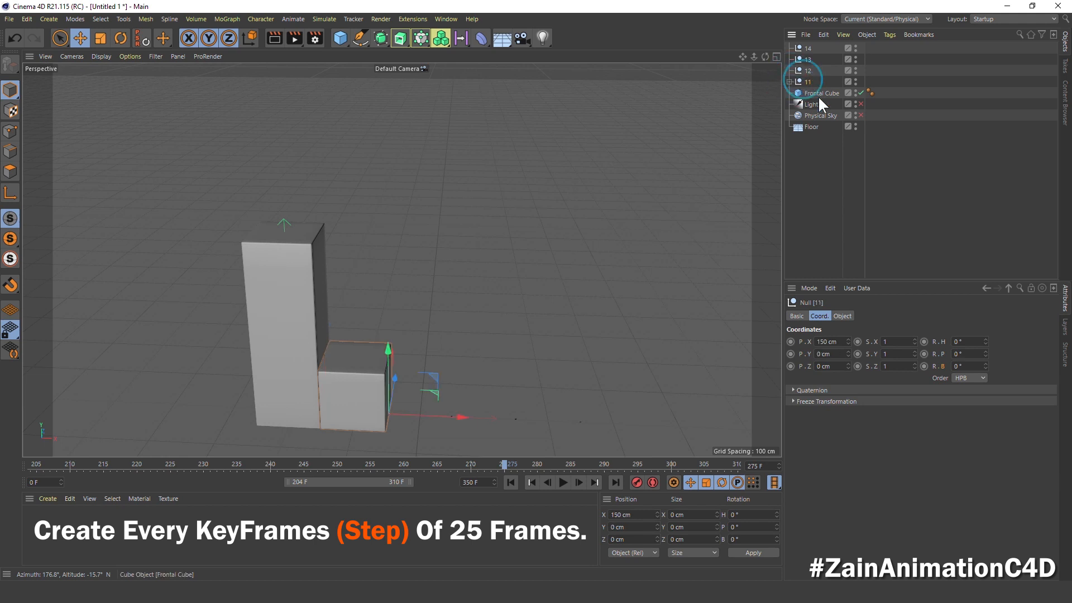
pyautogui.click(924, 366)
pyautogui.click(672, 467)
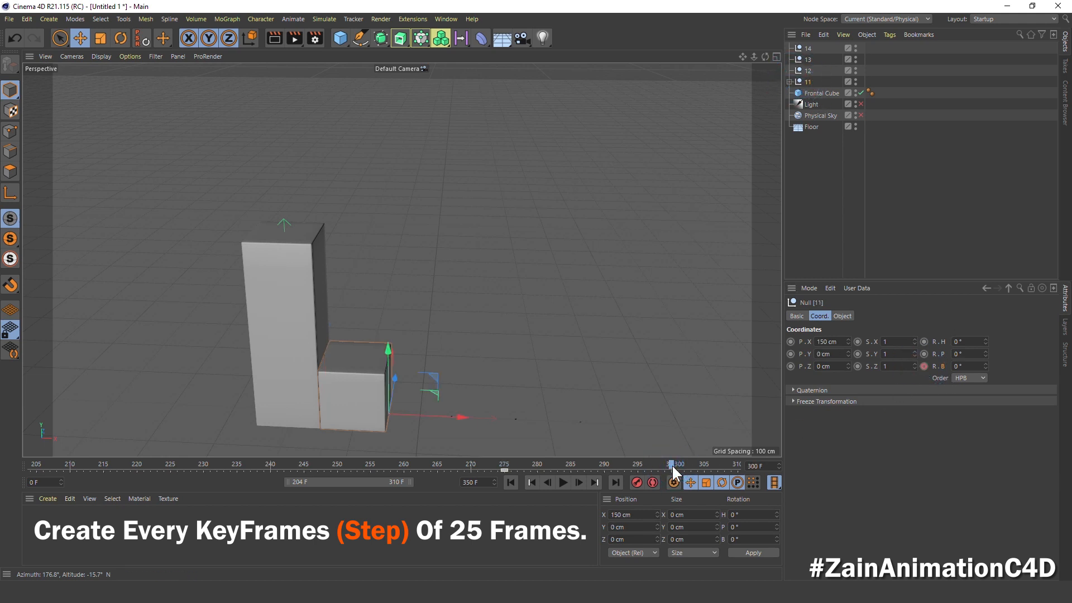
pyautogui.click(962, 365)
pyautogui.doubleClick(962, 364)
pyautogui.write('90')
pyautogui.press('Return')
pyautogui.click(924, 366)
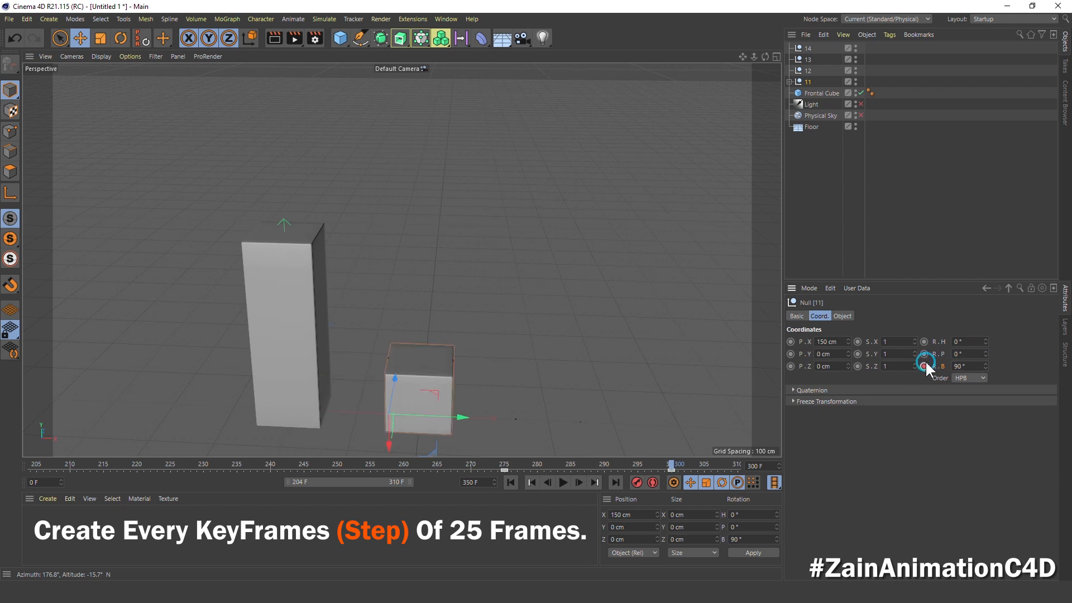
# Nest null 11 under null 12 and keyframe null 12's bank rotation from 0° at frame 300 to 90° at frame 325
pyautogui.moveTo(327, 483); pyautogui.dragTo(373, 491)
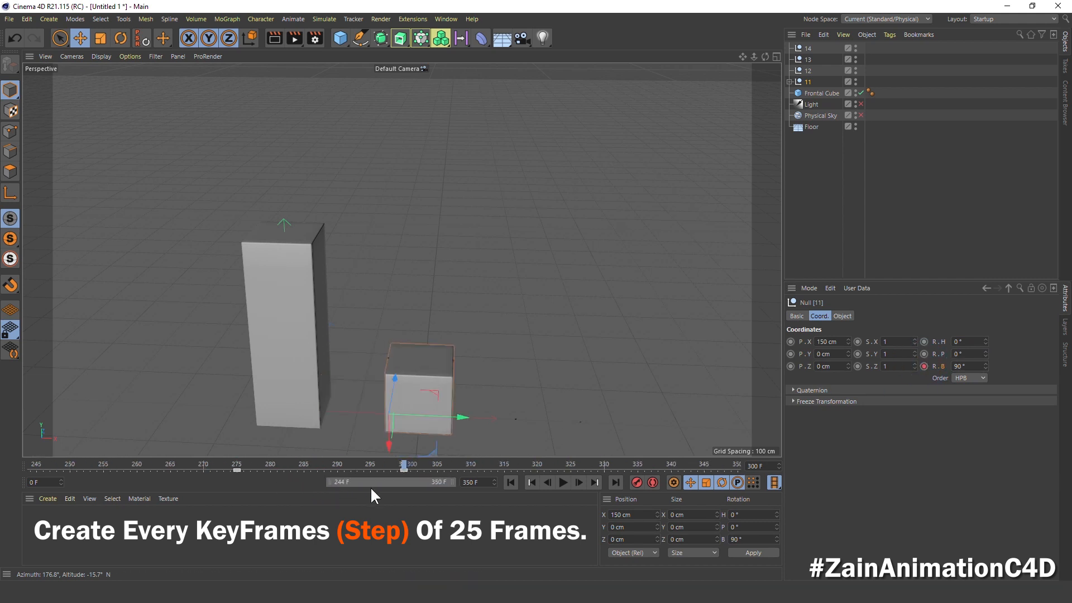
pyautogui.moveTo(807, 82); pyautogui.dragTo(800, 69)
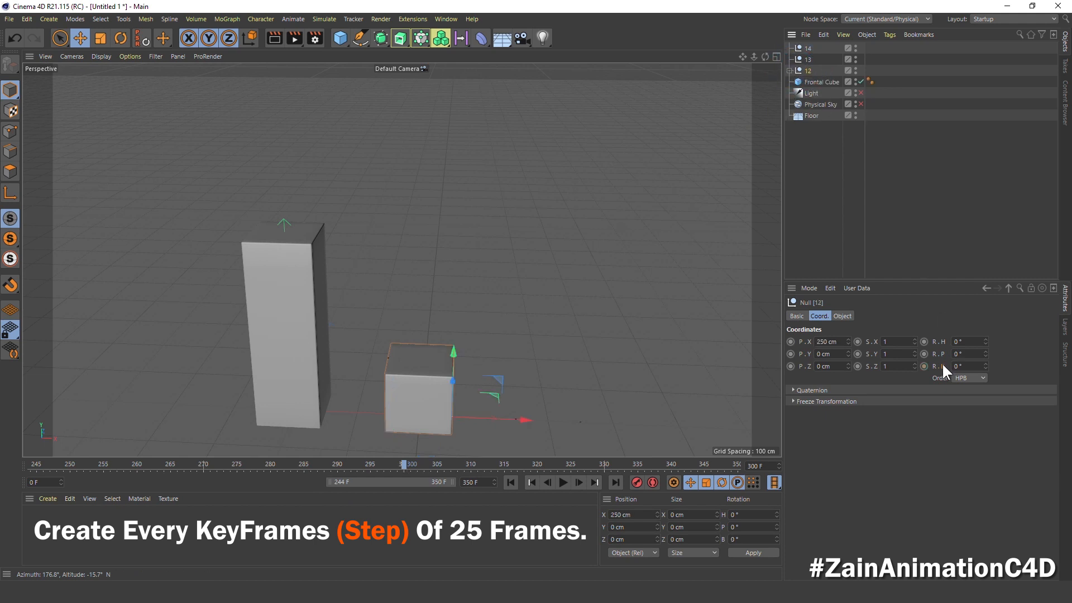
pyautogui.click(924, 367)
pyautogui.click(571, 463)
pyautogui.write('90')
pyautogui.press('Return')
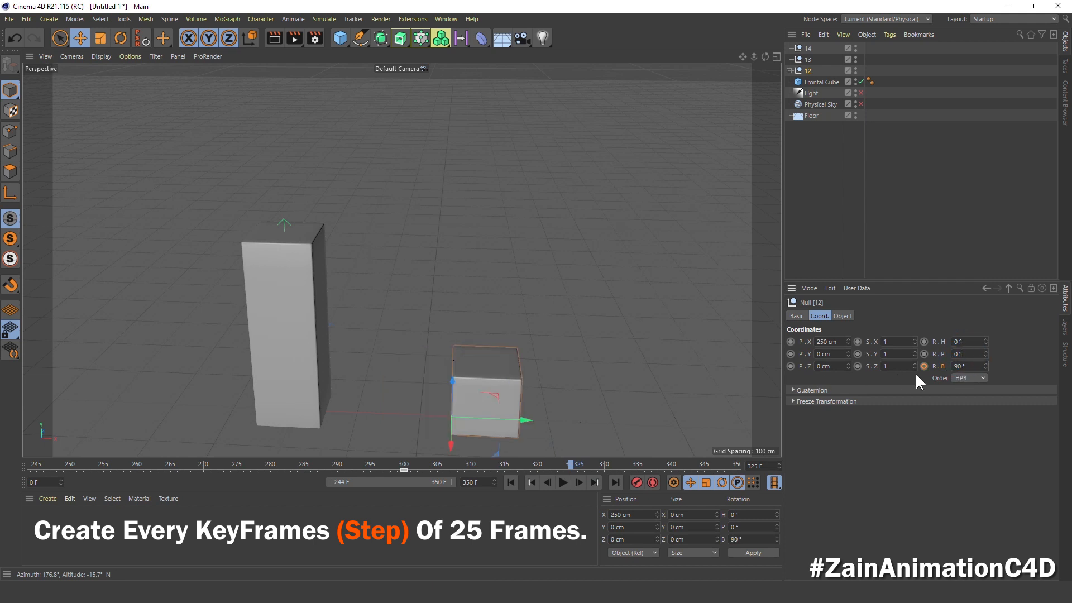
pyautogui.click(924, 366)
# Nest null 12 under null 13 and keyframe null 13's bank rotation from 0° at frame 325 to 90° at frame 350
pyautogui.moveTo(810, 63); pyautogui.dragTo(788, 58)
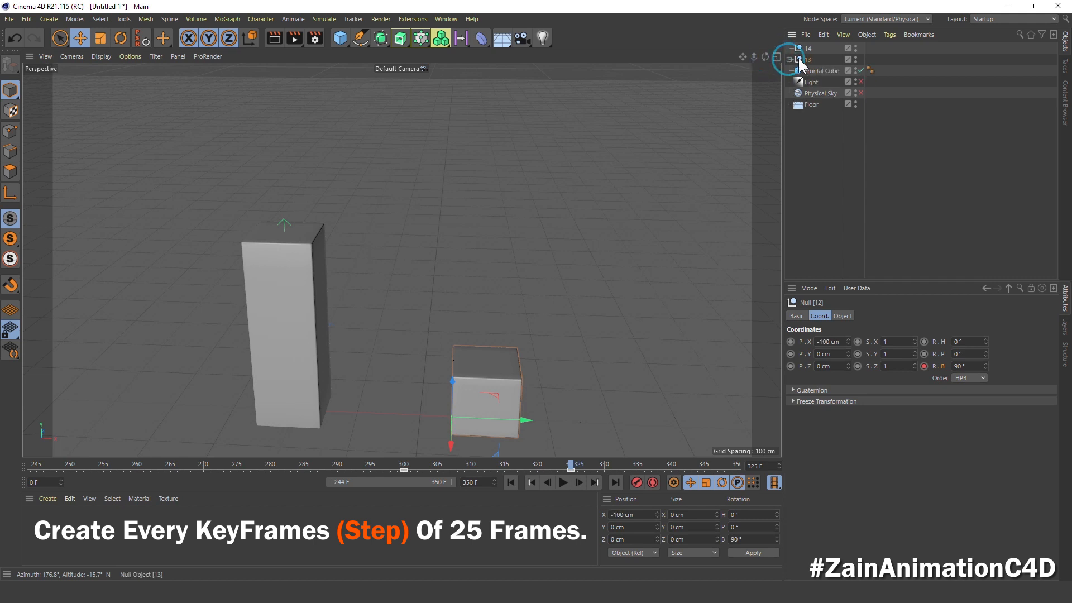
pyautogui.click(806, 56)
pyautogui.keyDown('ctrl'); pyautogui.click(924, 366); pyautogui.keyUp('ctrl')
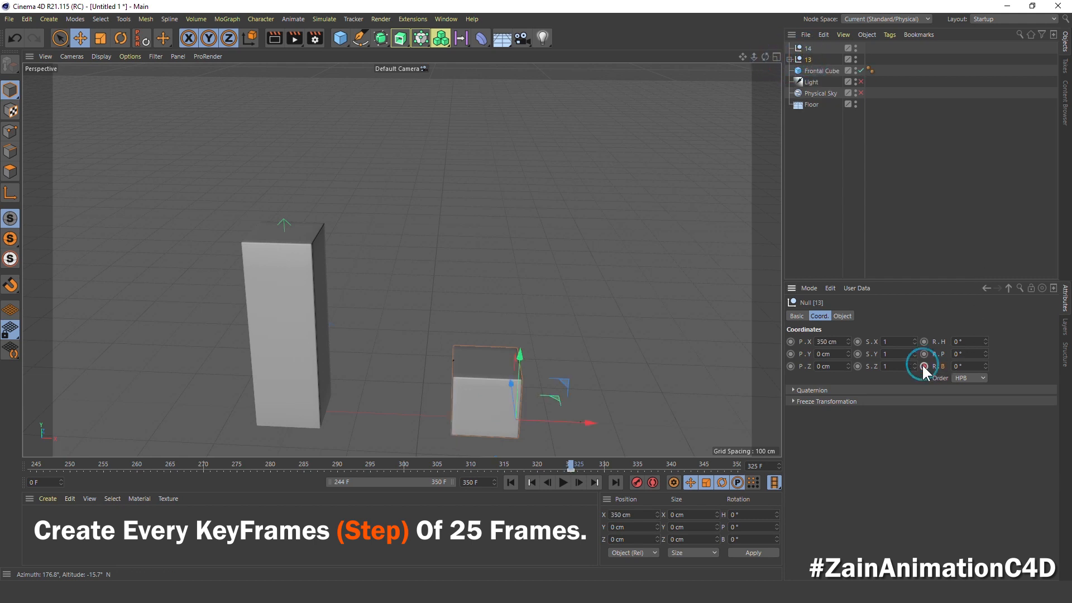
pyautogui.moveTo(632, 466); pyautogui.dragTo(717, 457)
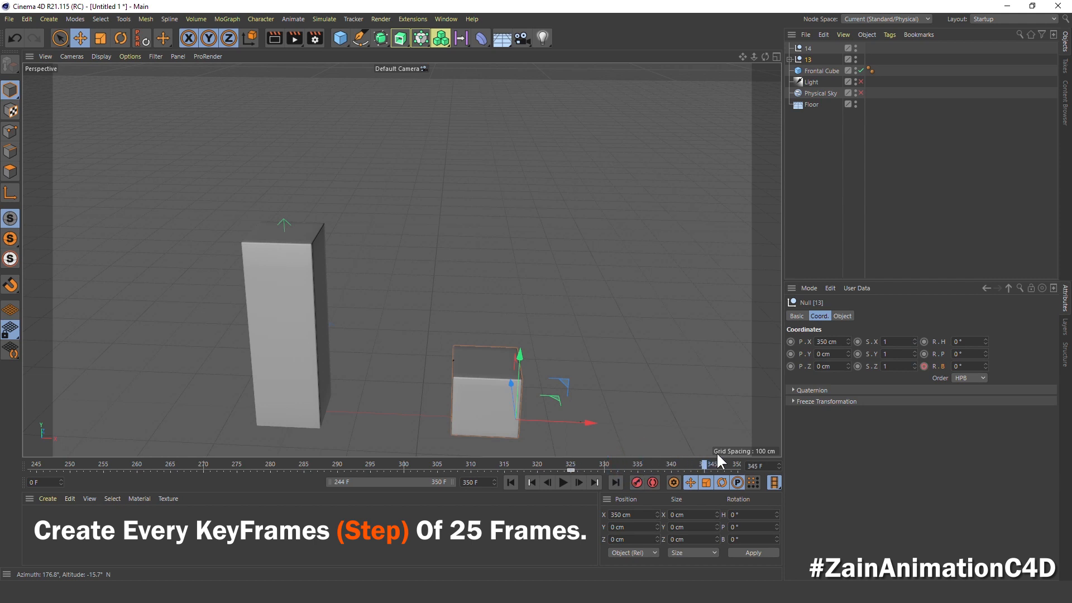
pyautogui.click(959, 367)
pyautogui.write('90')
pyautogui.press('Return')
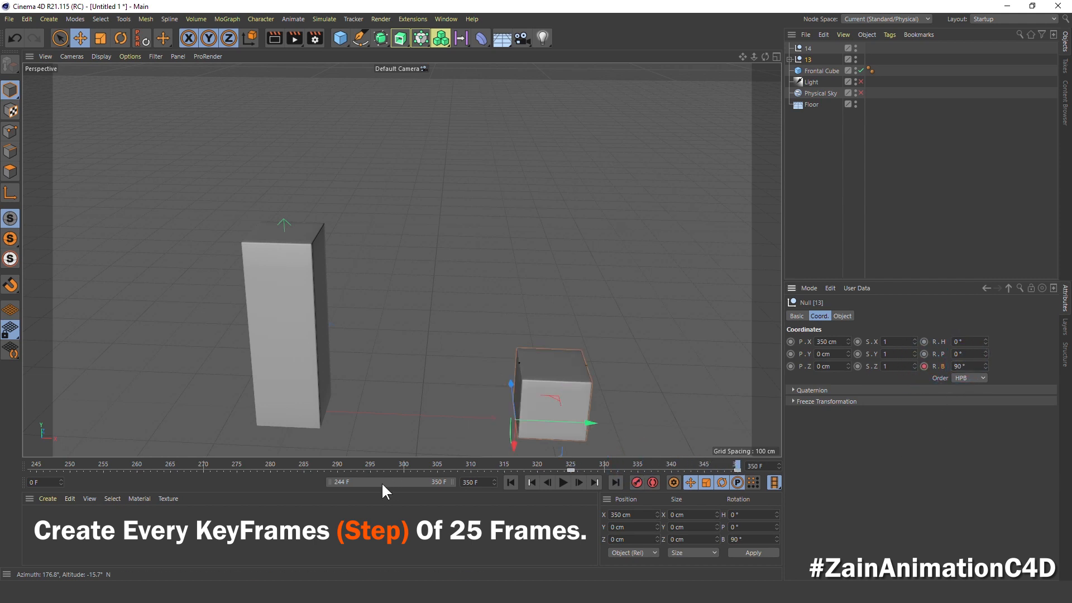
pyautogui.moveTo(349, 469); pyautogui.dragTo(570, 469)
# Extend the animation's end to frame 375, shift the preview range to frames 269 to 375, and go to frame 350
pyautogui.click(593, 483)
pyautogui.write('375')
pyautogui.press('Return')
pyautogui.press('BackSpace')
pyautogui.press('BackSpace')
pyautogui.press('BackSpace')
pyautogui.write('375')
pyautogui.press('Return')
pyautogui.moveTo(367, 480); pyautogui.dragTo(392, 480)
pyautogui.click(572, 463)
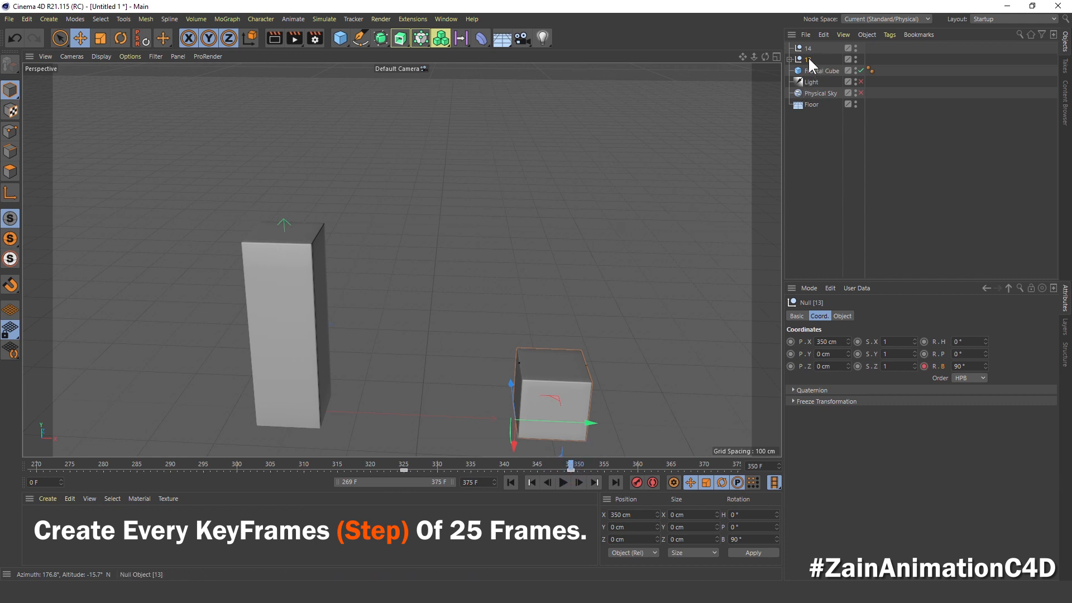
# Nest null 13 under null 14 and keyframe null 14's bank rotation from 0° at frame 350 to 90° at frame 375
pyautogui.moveTo(809, 57); pyautogui.dragTo(808, 48)
pyautogui.click(789, 48)
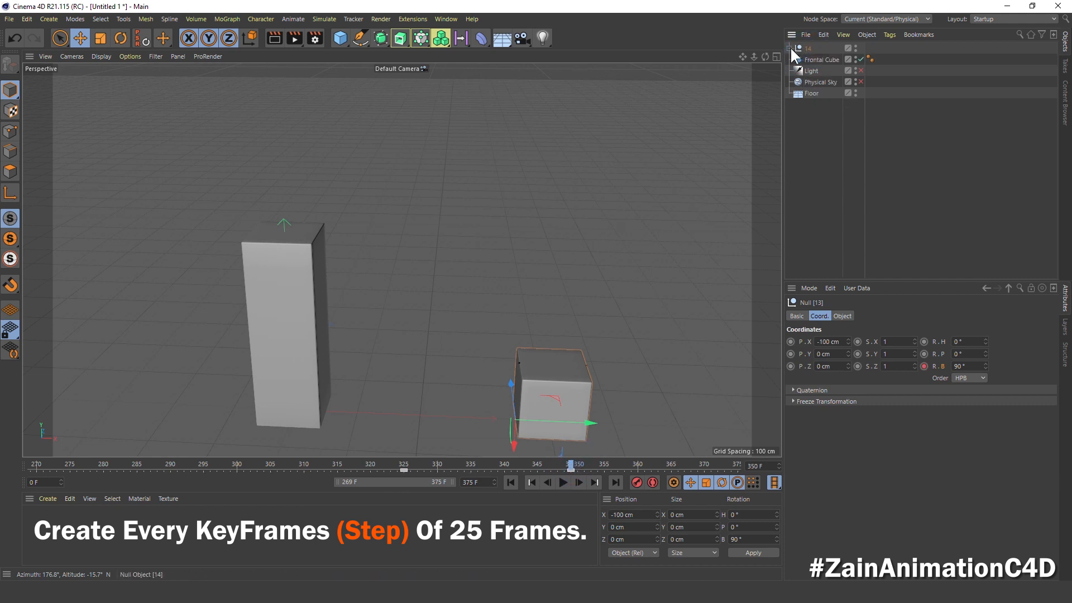
pyautogui.click(799, 47)
pyautogui.keyDown('ctrl'); pyautogui.click(924, 367); pyautogui.keyUp('ctrl')
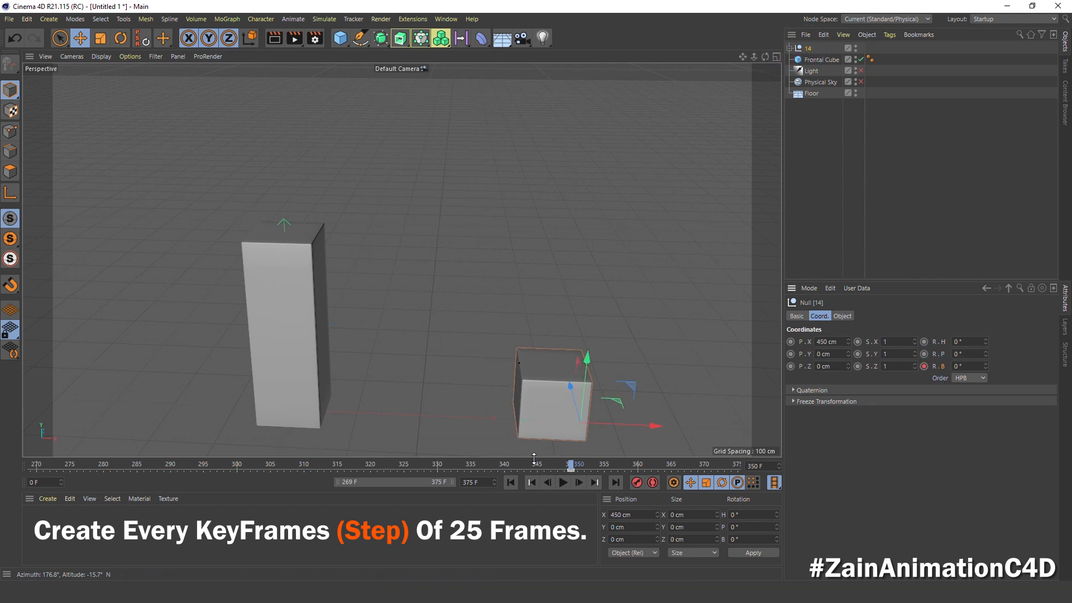
pyautogui.moveTo(571, 461); pyautogui.dragTo(671, 464)
pyautogui.doubleClick(970, 367)
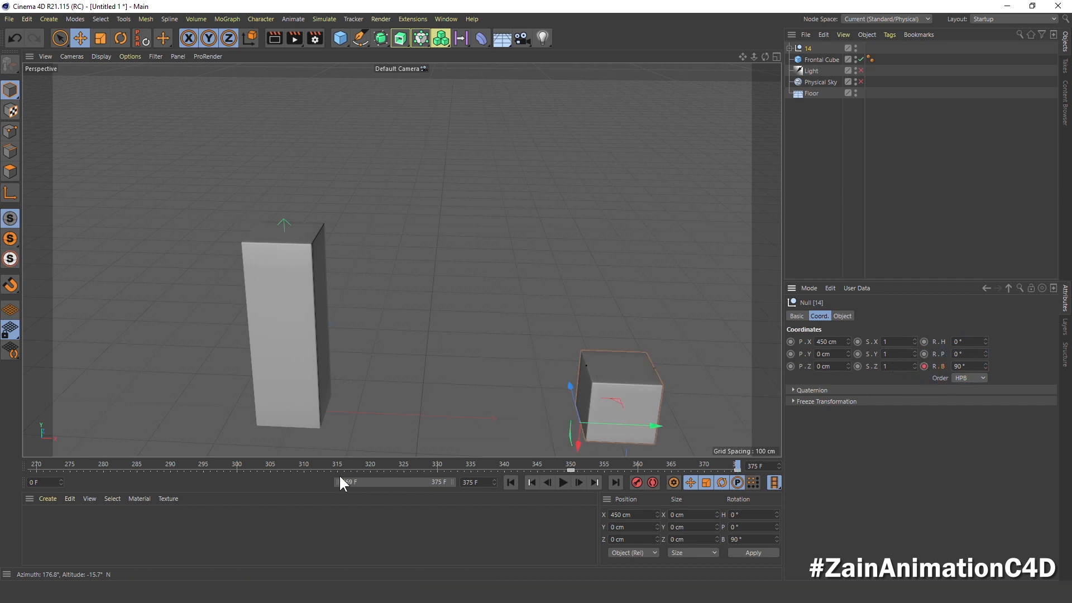
# Widen the preview range to frames 0 to 375 and scrub from frame 0 to 250 to review the cube's roll
pyautogui.moveTo(337, 481); pyautogui.dragTo(71, 482)
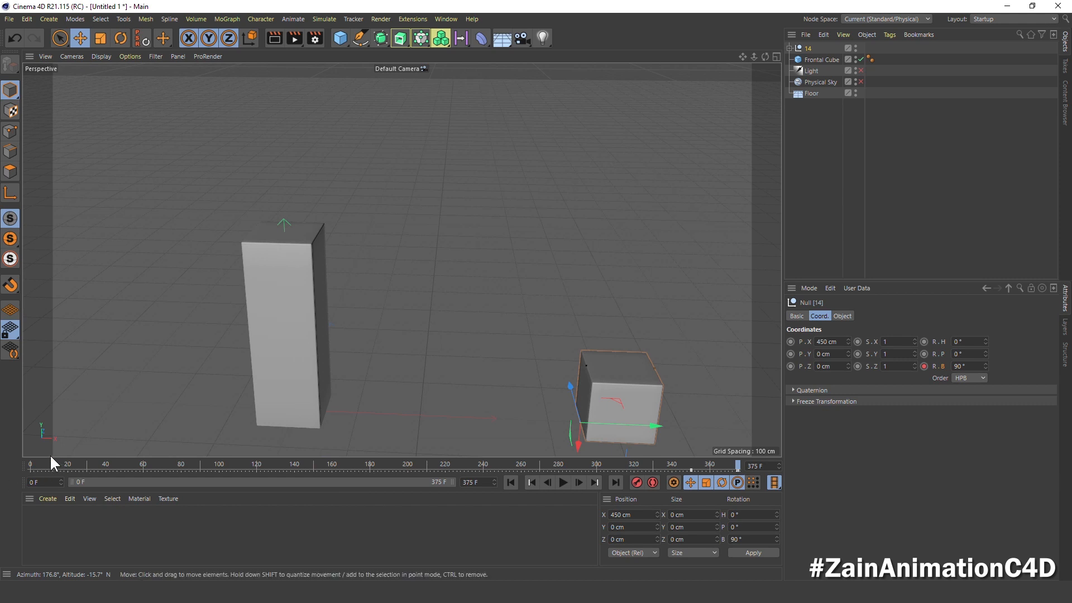
pyautogui.click(34, 464)
pyautogui.scroll(-3, 341, 297)
pyautogui.keyDown('alt'); pyautogui.moveTo(334, 299); pyautogui.dragTo(420, 308, button='middle'); pyautogui.keyUp('alt')
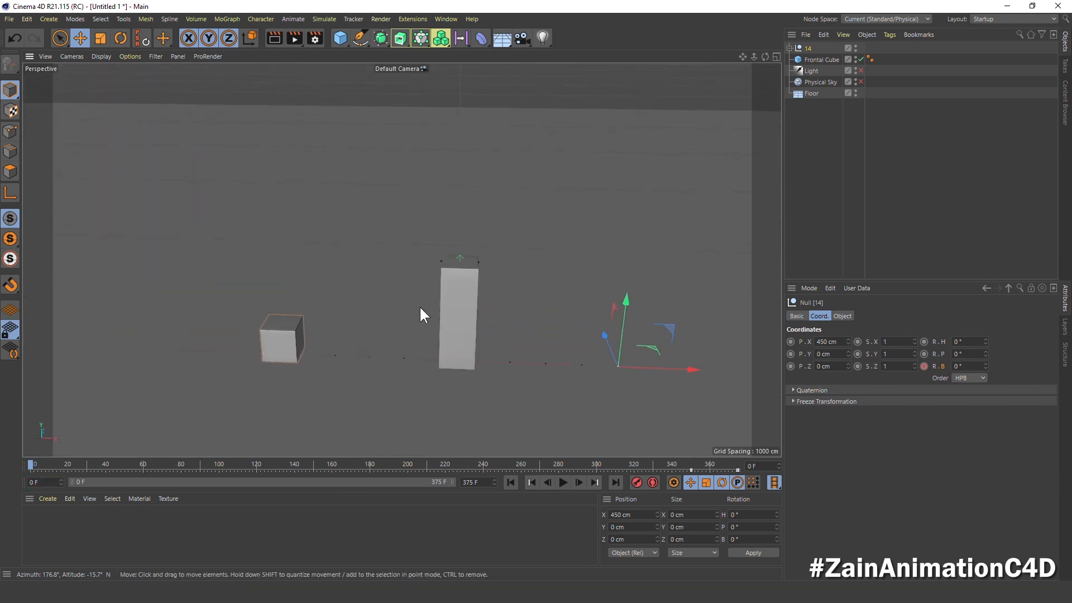
pyautogui.keyDown('alt'); pyautogui.moveTo(420, 308); pyautogui.dragTo(367, 332); pyautogui.keyUp('alt')
pyautogui.keyDown('alt'); pyautogui.moveTo(366, 332); pyautogui.dragTo(335, 349, button='middle'); pyautogui.keyUp('alt')
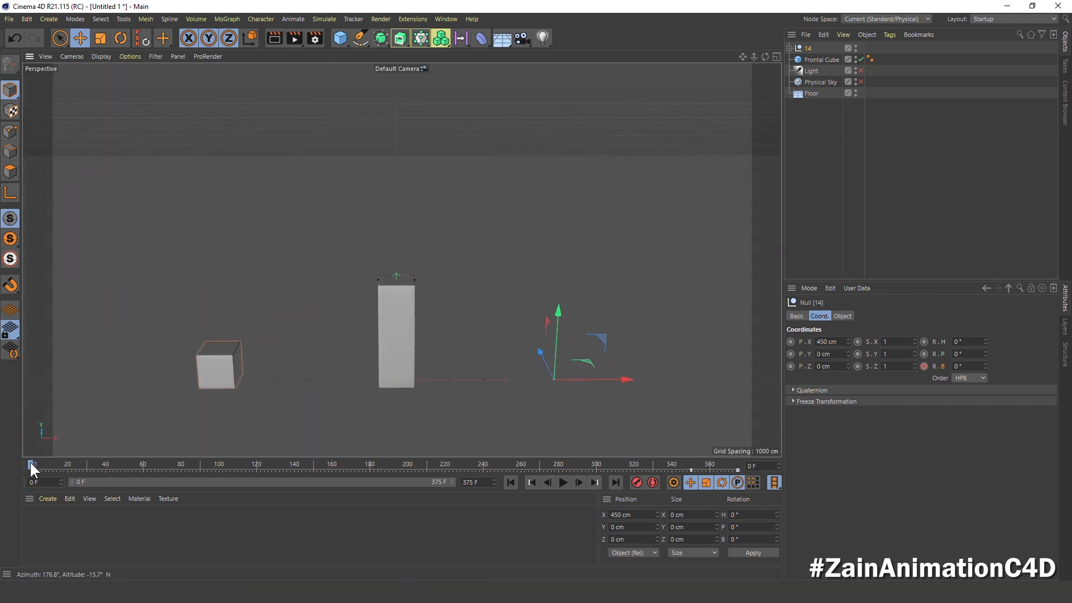
pyautogui.moveTo(31, 464); pyautogui.dragTo(504, 520)
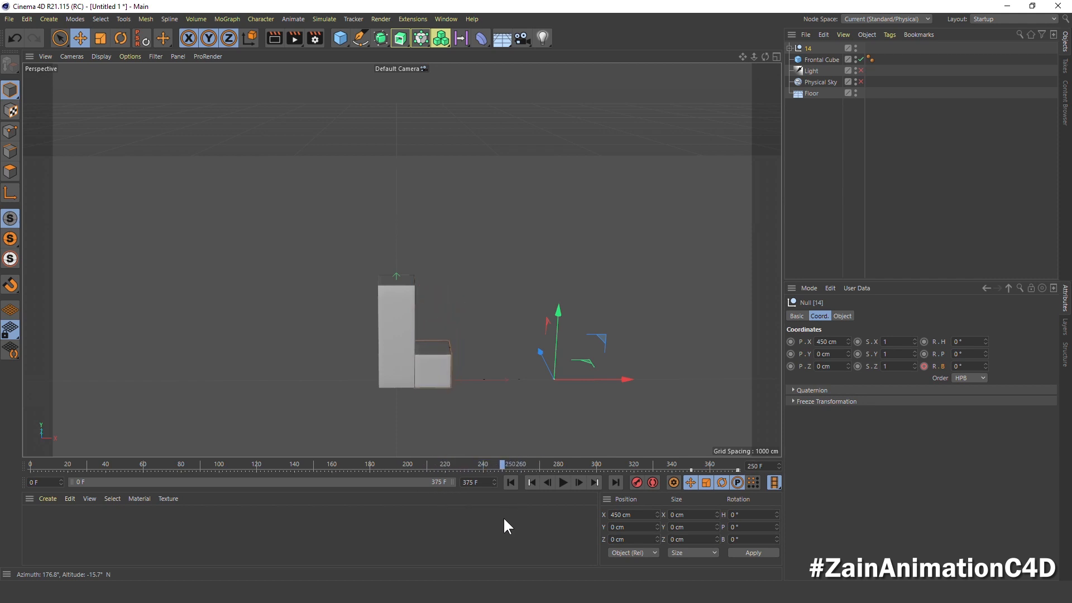
# Expand the nested null hierarchy from null 14 down to the Rotate Cube
pyautogui.click(789, 48)
pyautogui.click(795, 59)
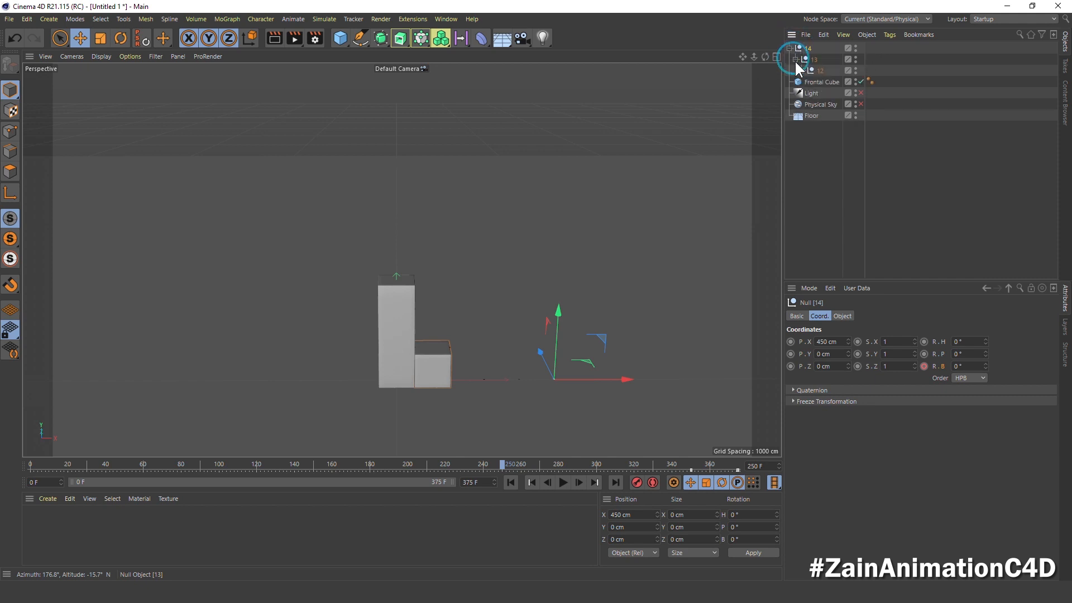
pyautogui.click(801, 71)
pyautogui.click(808, 81)
pyautogui.click(814, 93)
pyautogui.click(820, 104)
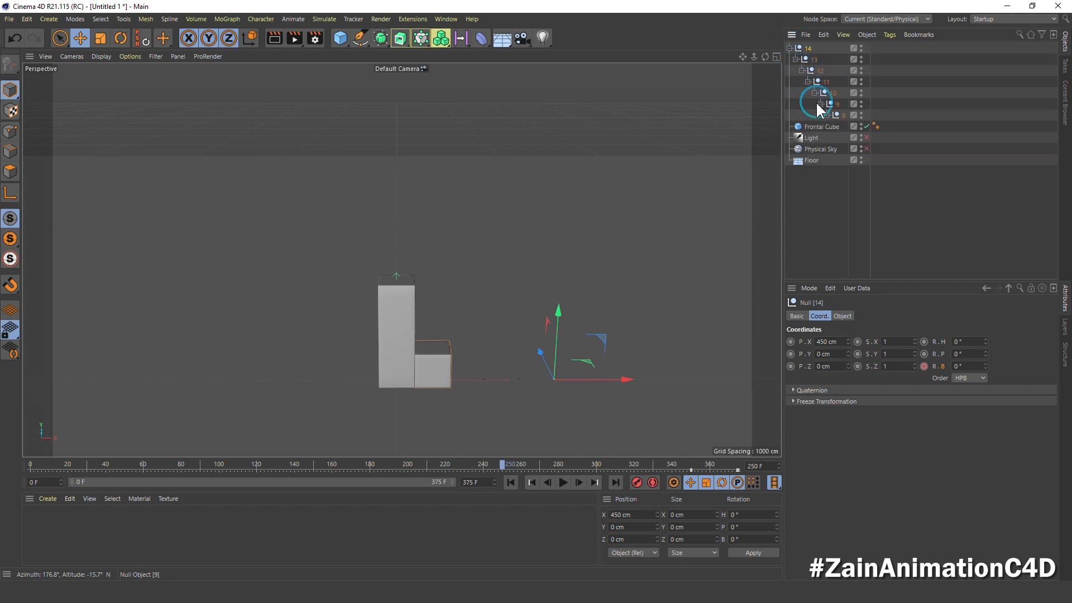
pyautogui.click(827, 115)
pyautogui.click(833, 126)
pyautogui.click(839, 138)
pyautogui.click(843, 147)
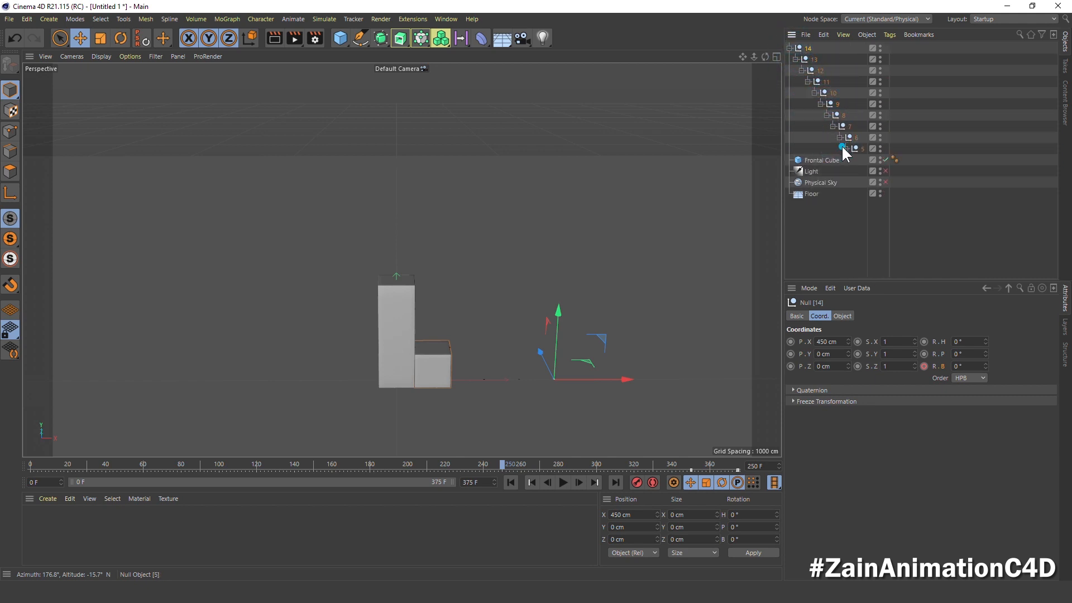
pyautogui.click(852, 160)
pyautogui.click(858, 171)
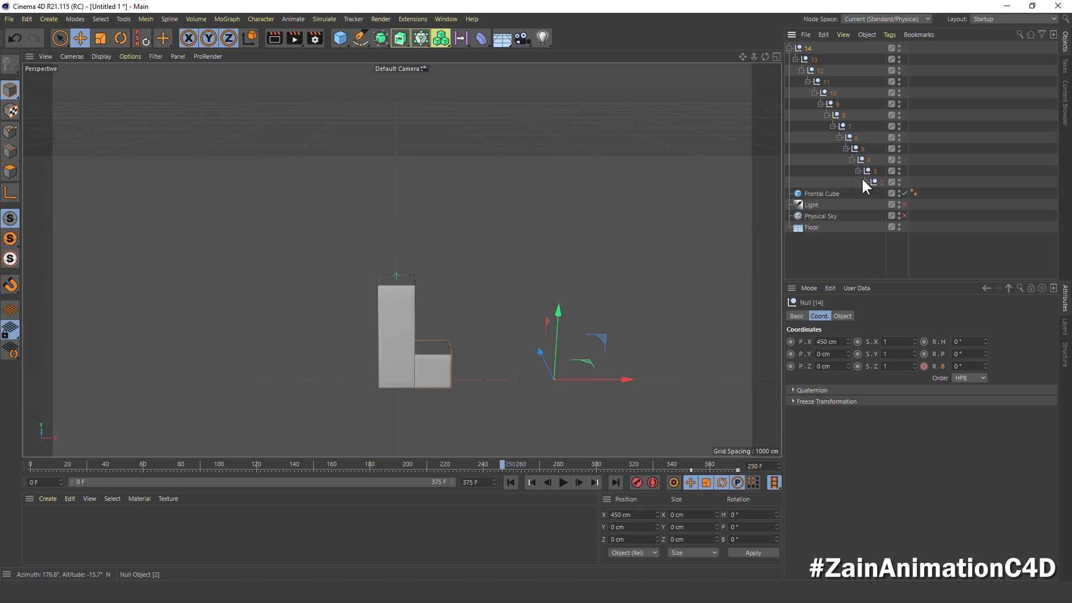
pyautogui.click(864, 182)
pyautogui.click(866, 183)
pyautogui.click(870, 192)
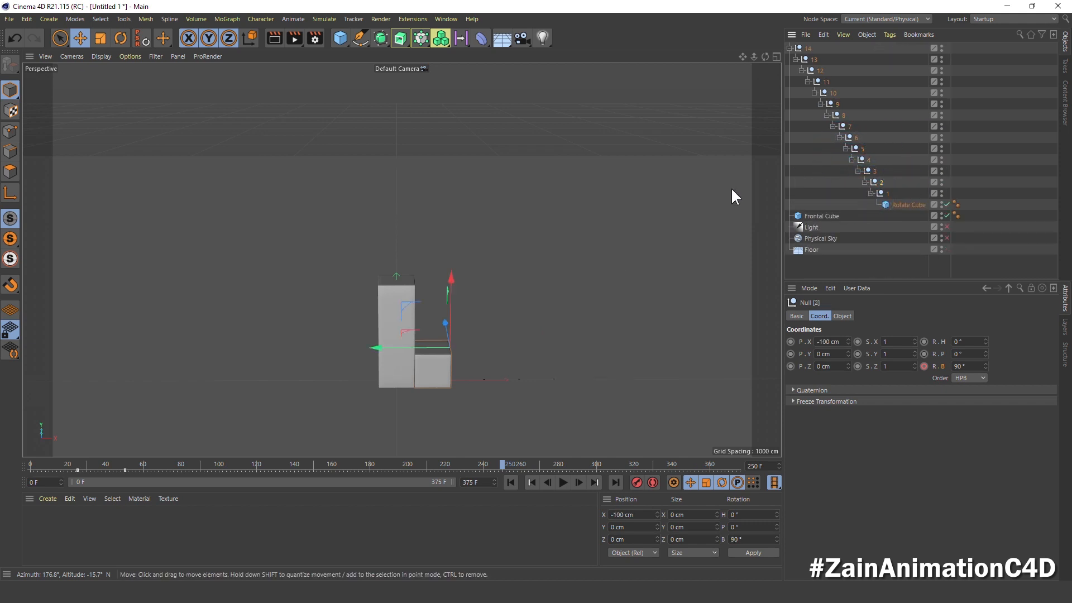
# Examine the keyframe timing of nulls 4 to 10 one after another to find where the sequence has a gap
pyautogui.click(861, 160)
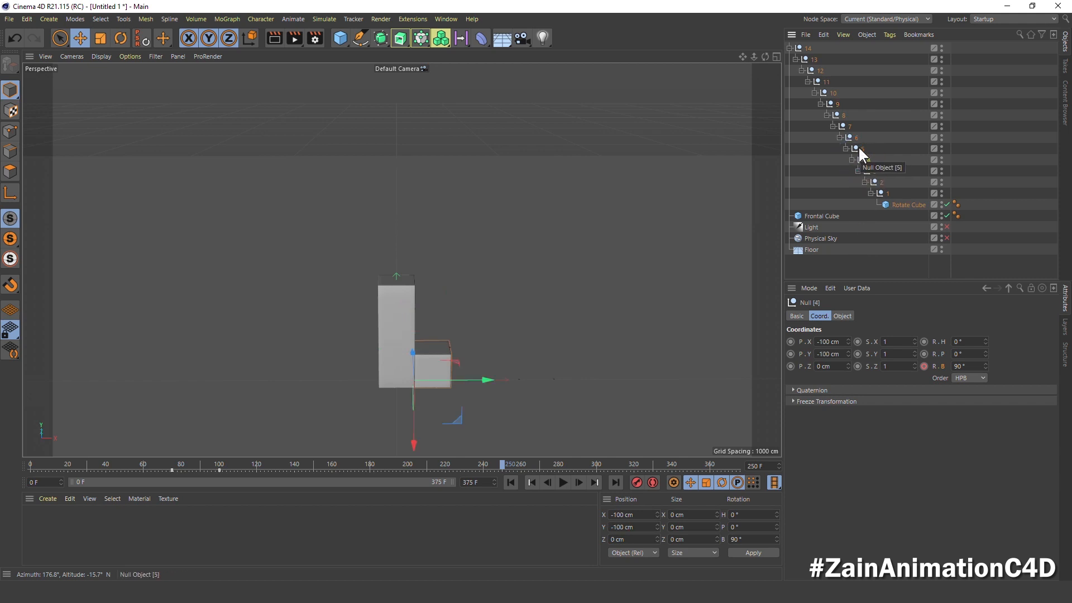
pyautogui.click(864, 148)
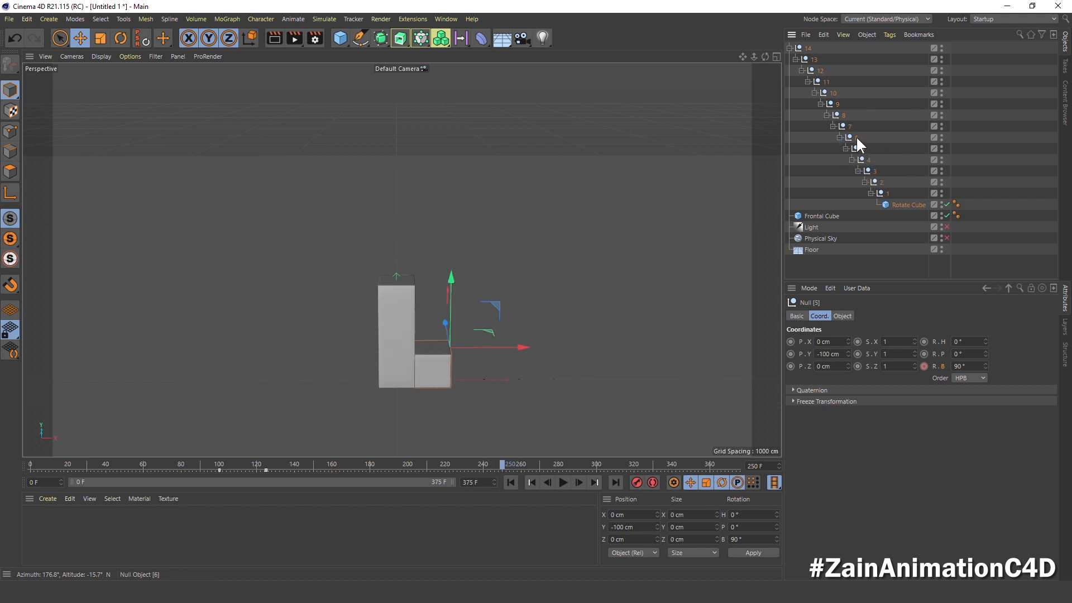
pyautogui.click(856, 137)
pyautogui.click(844, 125)
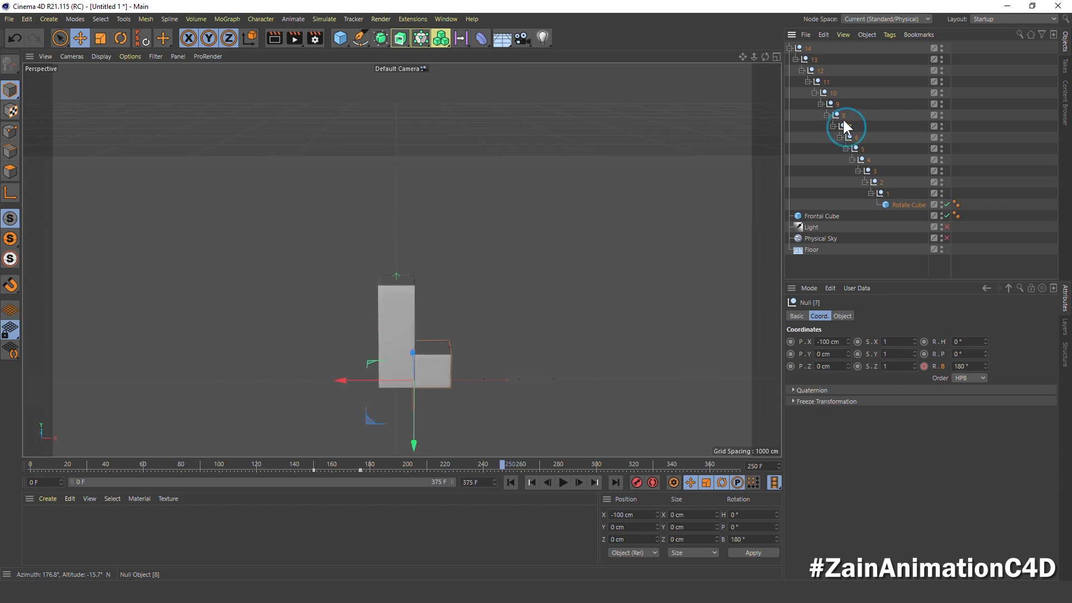
pyautogui.click(840, 116)
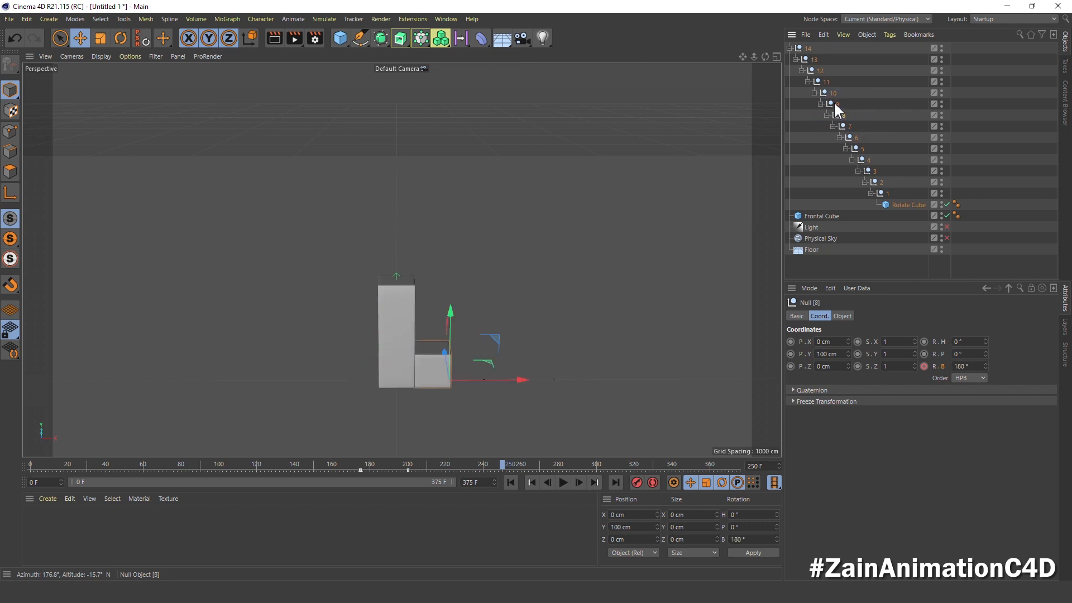
pyautogui.click(834, 103)
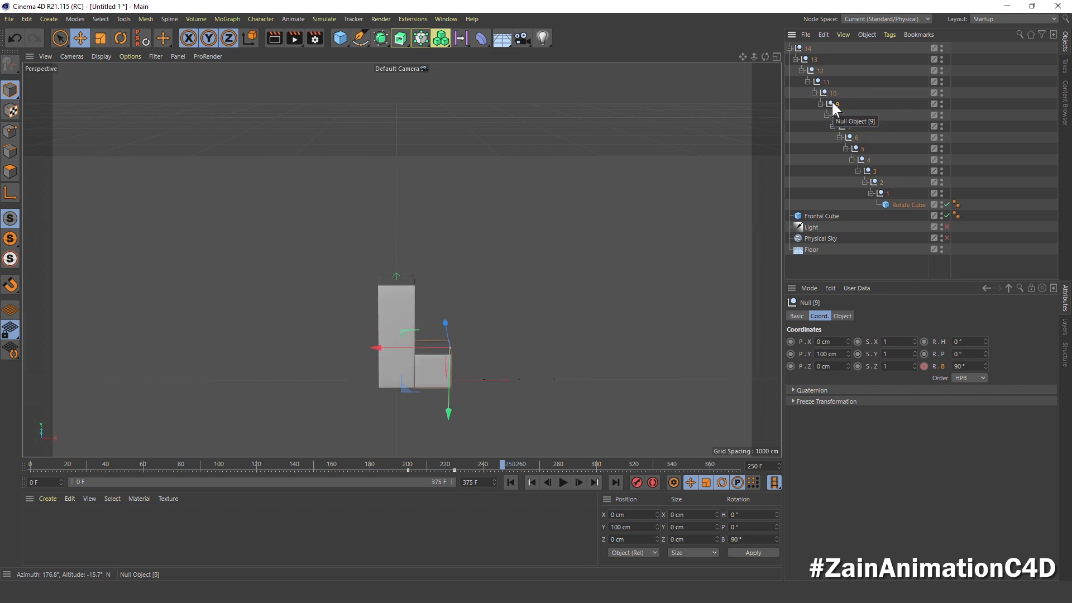
pyautogui.click(832, 91)
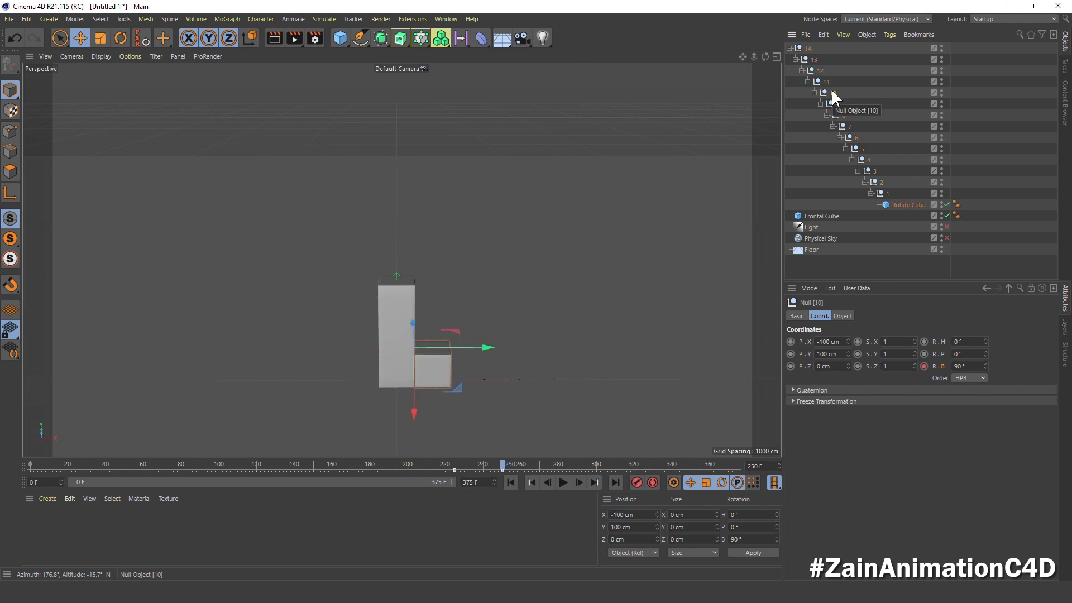
pyautogui.click(500, 470)
# Start the preview range at frame 219, move null 11's two keyframes to frames 250 and 275, and go to frame 275
pyautogui.click(825, 80)
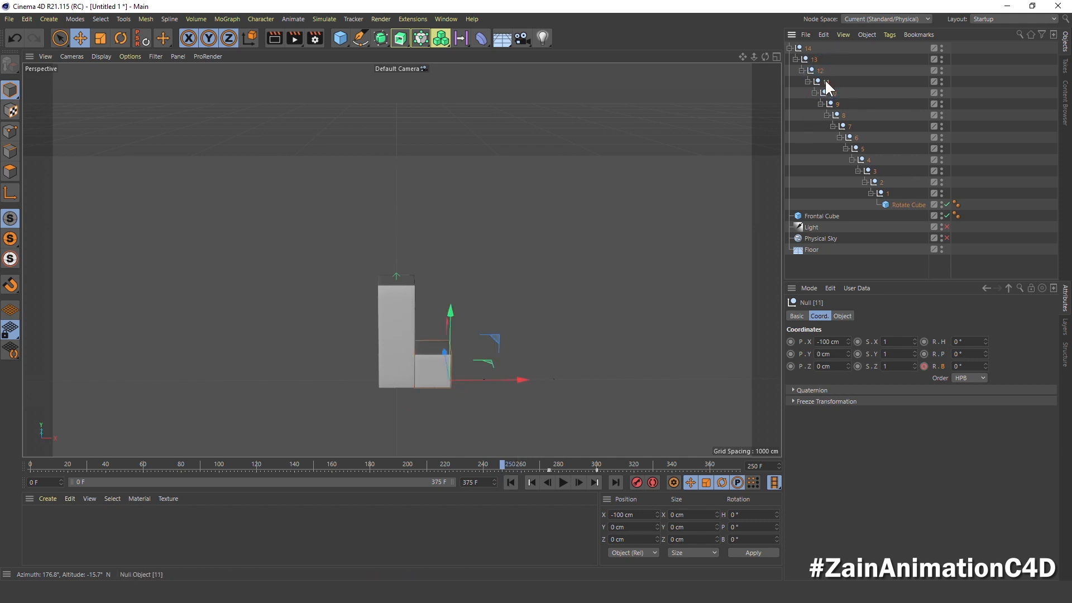
pyautogui.moveTo(76, 482); pyautogui.dragTo(293, 484)
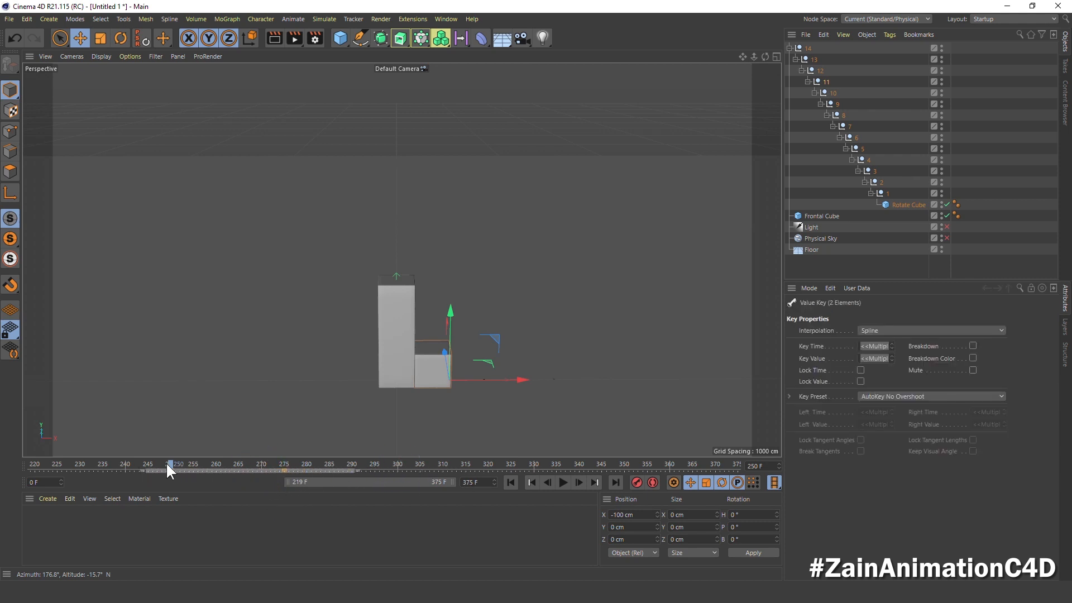
pyautogui.moveTo(169, 462); pyautogui.dragTo(284, 484)
# Move null 12's two keyframes to frames 275 and 300, and advance the animation to frame 300
pyautogui.click(816, 70)
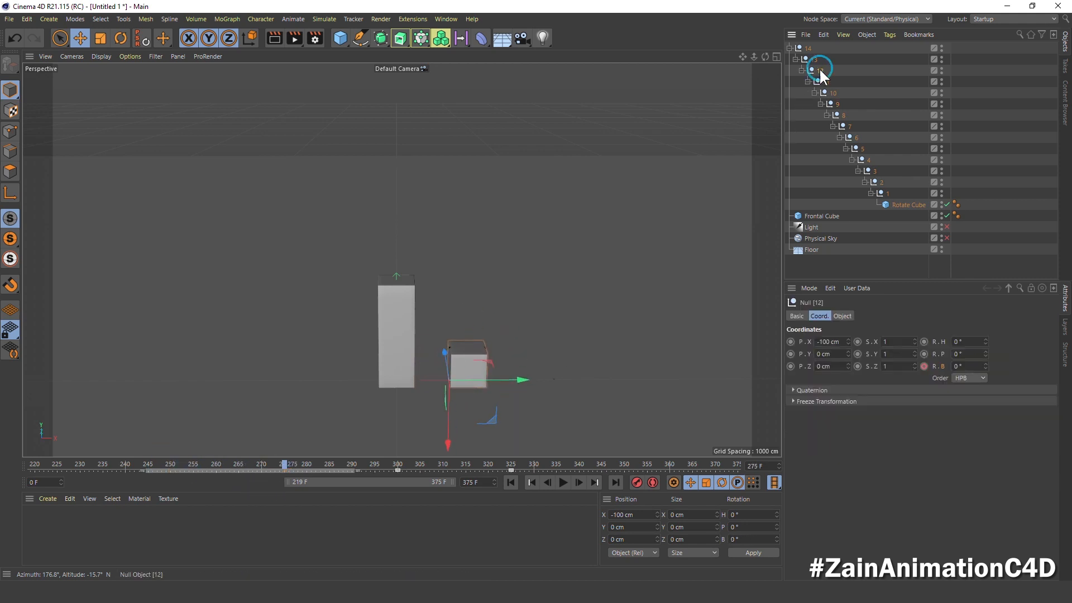
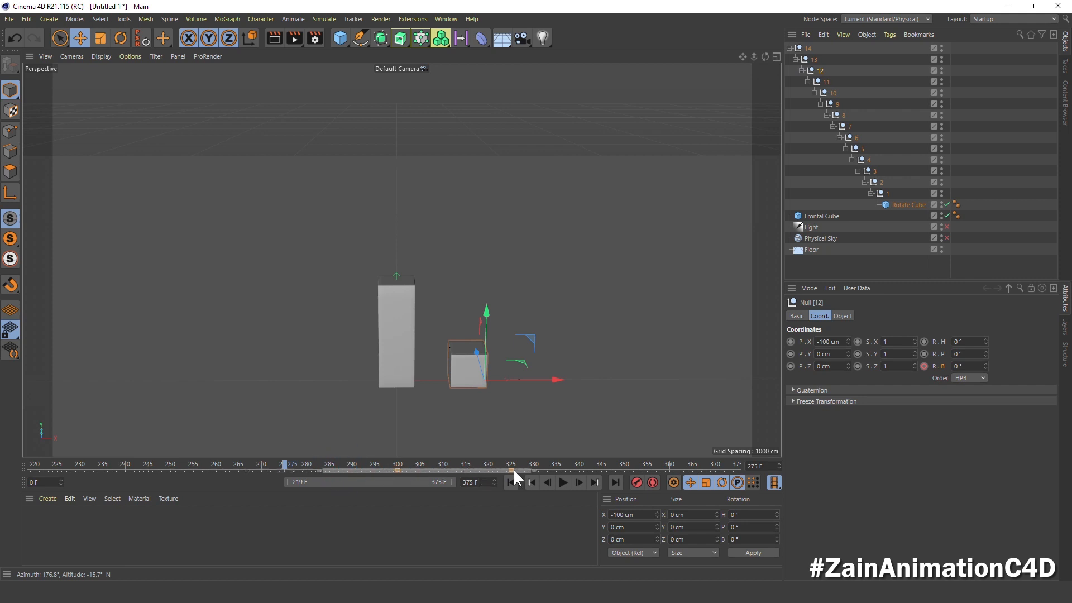
pyautogui.moveTo(510, 468); pyautogui.dragTo(400, 484)
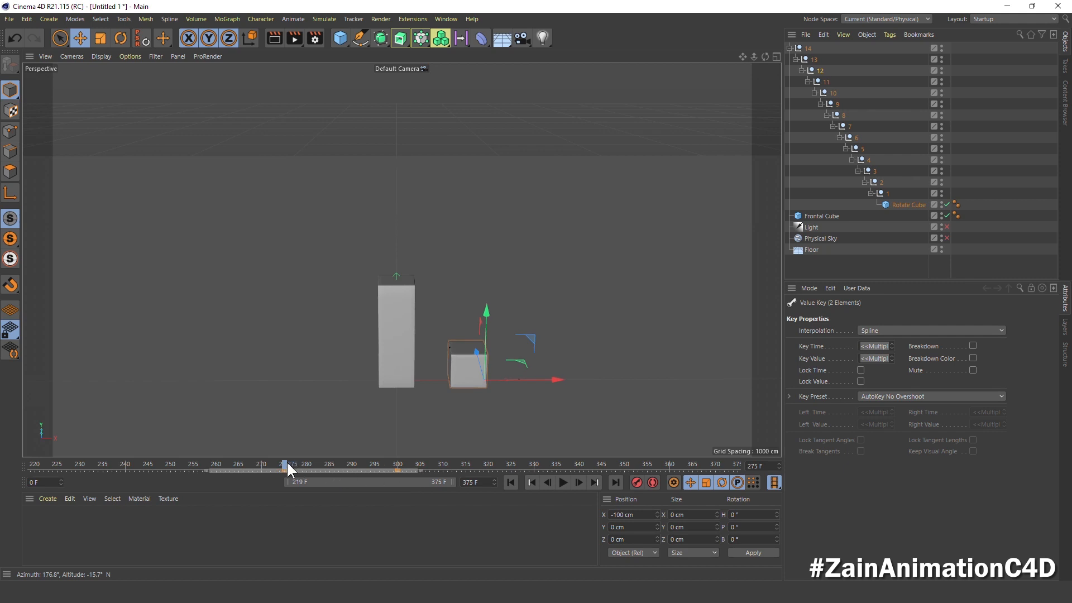
pyautogui.moveTo(287, 462); pyautogui.dragTo(366, 462)
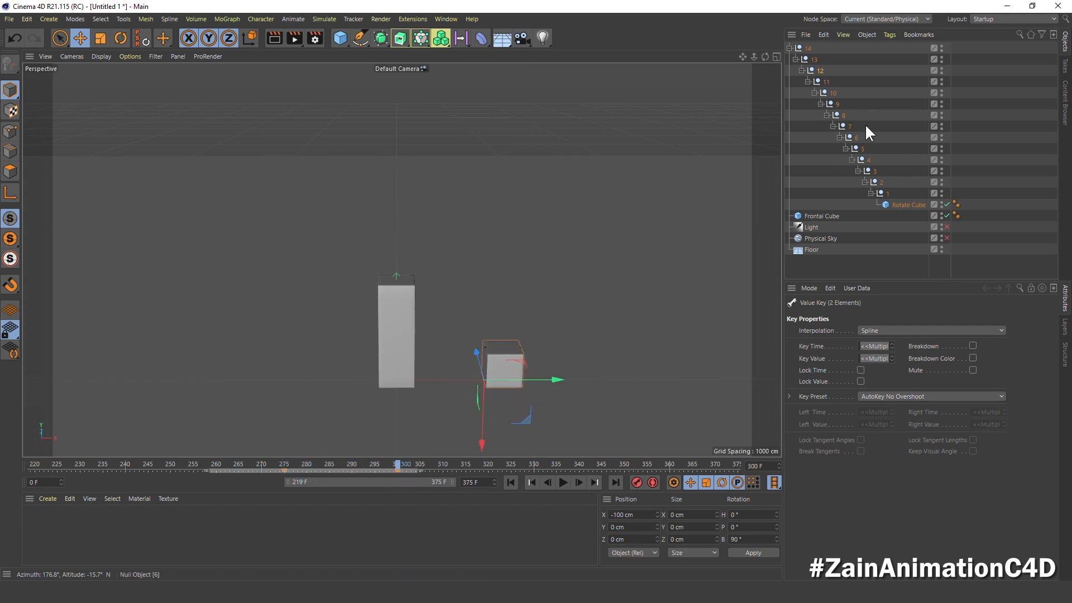
# Move null 13's keyframes to frames 300 and 325, and null 14's keyframes to frames 325 and 350
pyautogui.click(814, 58)
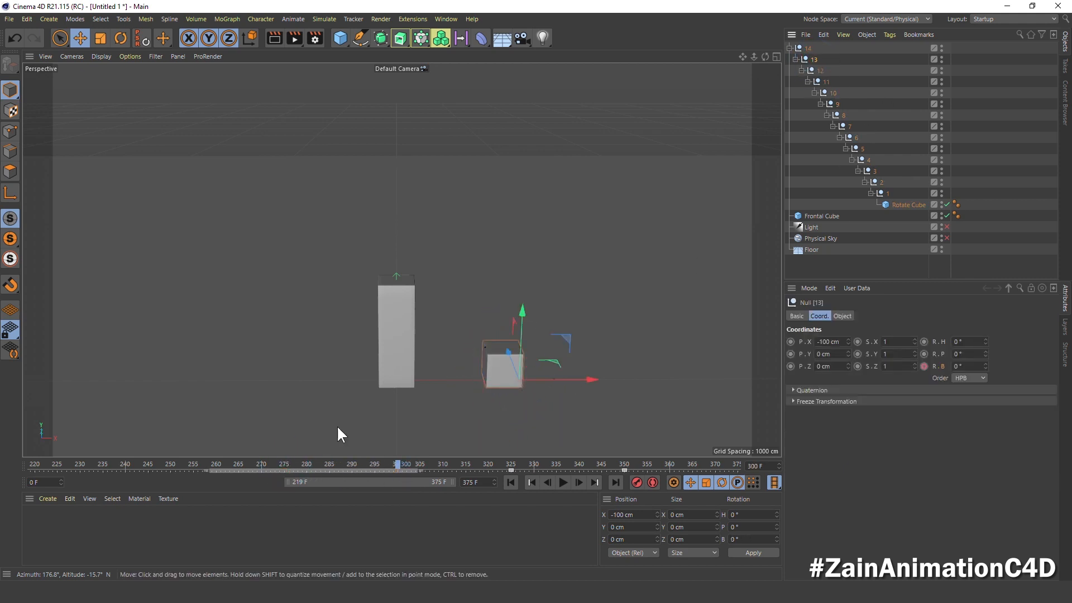
pyautogui.moveTo(339, 472); pyautogui.dragTo(510, 478)
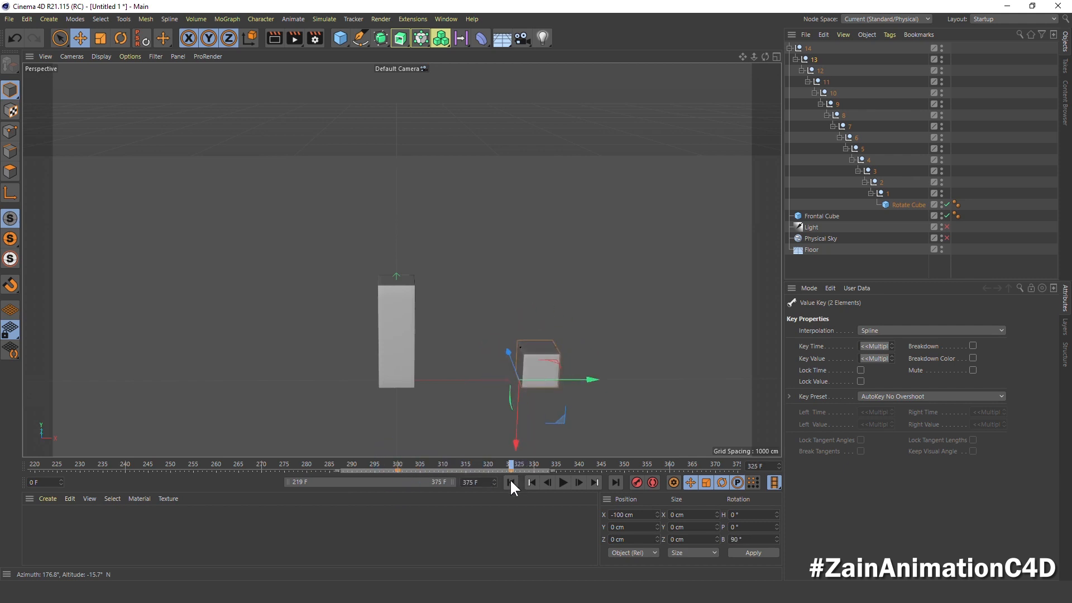
pyautogui.click(809, 48)
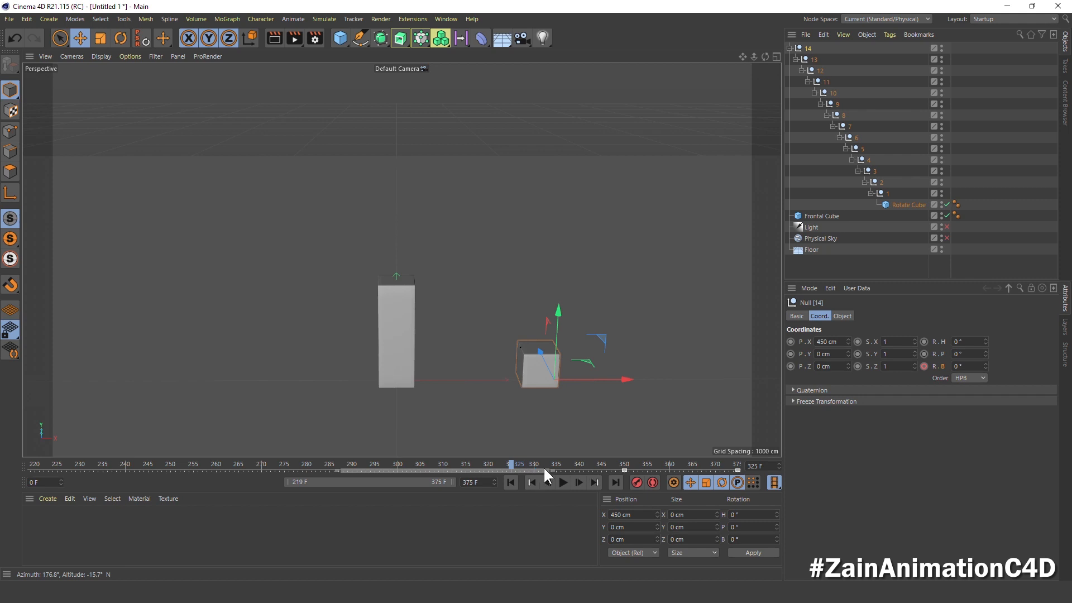
pyautogui.click(624, 470)
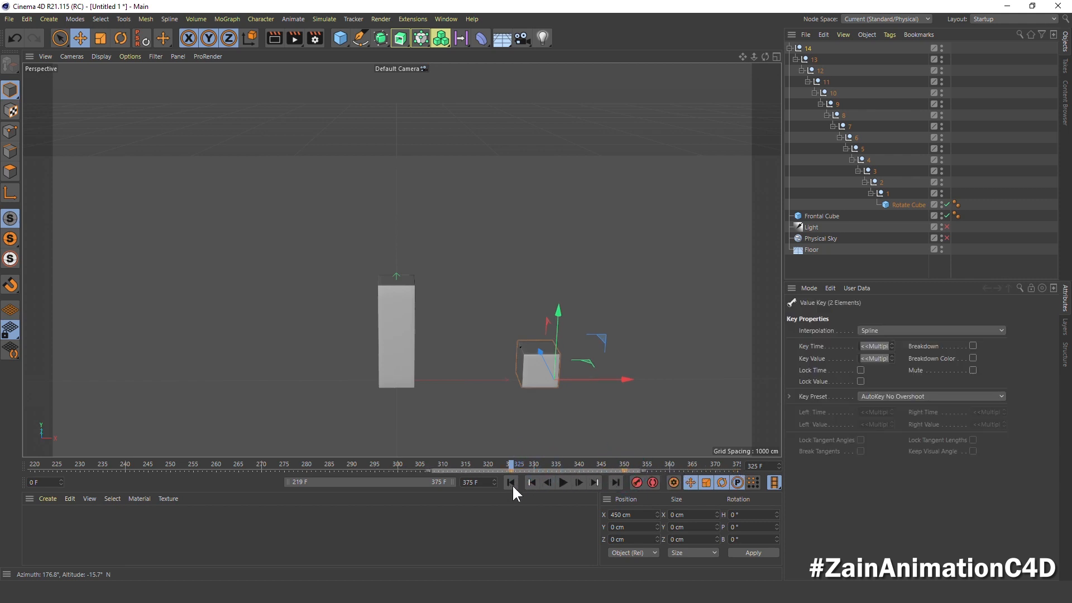
# Shorten the animation to end at frame 350, widen the preview range to frames 0 to 350, and return to frame 0
pyautogui.write('350')
pyautogui.press('Return')
pyautogui.moveTo(307, 483); pyautogui.dragTo(71, 482)
pyautogui.click(511, 482)
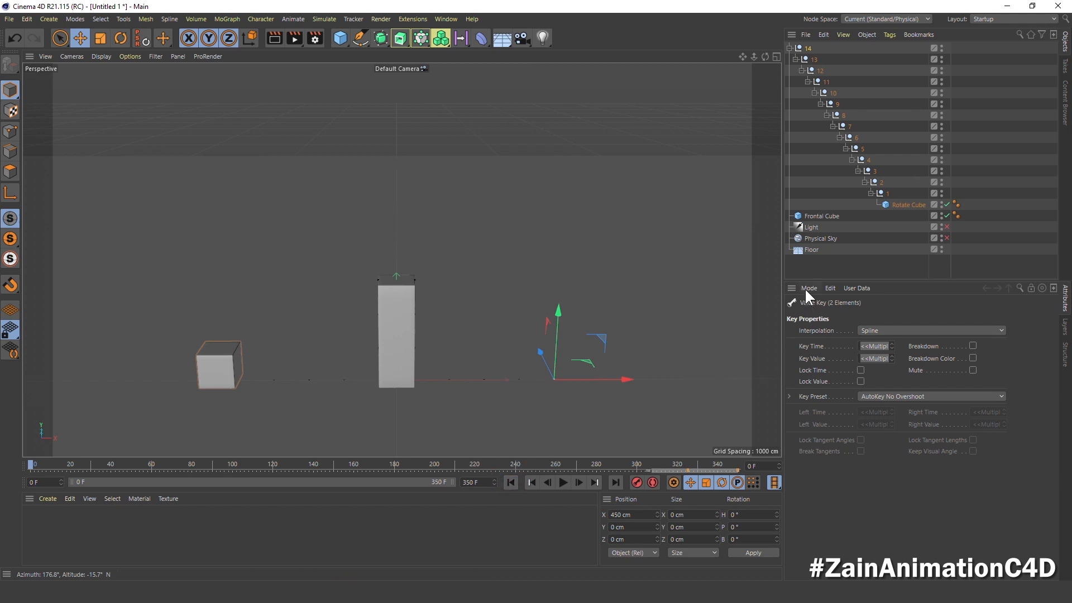
# Deselect everything, scrub through the whole animation to review the cube's roll, and return to frame 0
pyautogui.click(860, 260)
pyautogui.moveTo(21, 464); pyautogui.dragTo(782, 475)
pyautogui.click(511, 483)
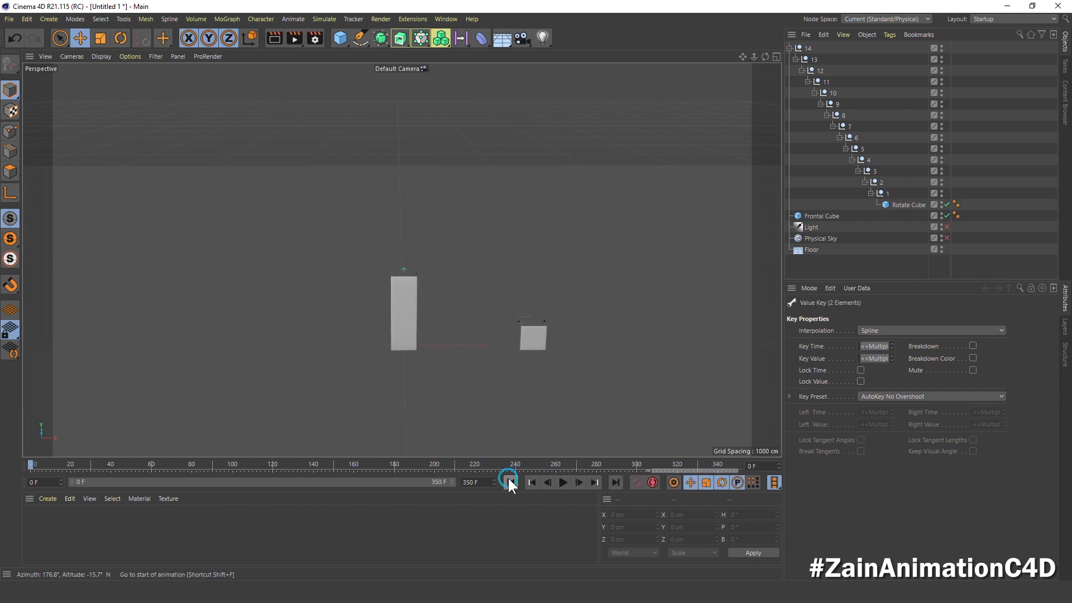
# Check the keyframe timing of nulls 2 to 14 one by one, and collapse the null hierarchy
pyautogui.click(875, 183)
pyautogui.click(869, 170)
pyautogui.click(863, 159)
pyautogui.click(862, 149)
pyautogui.click(856, 137)
pyautogui.click(847, 124)
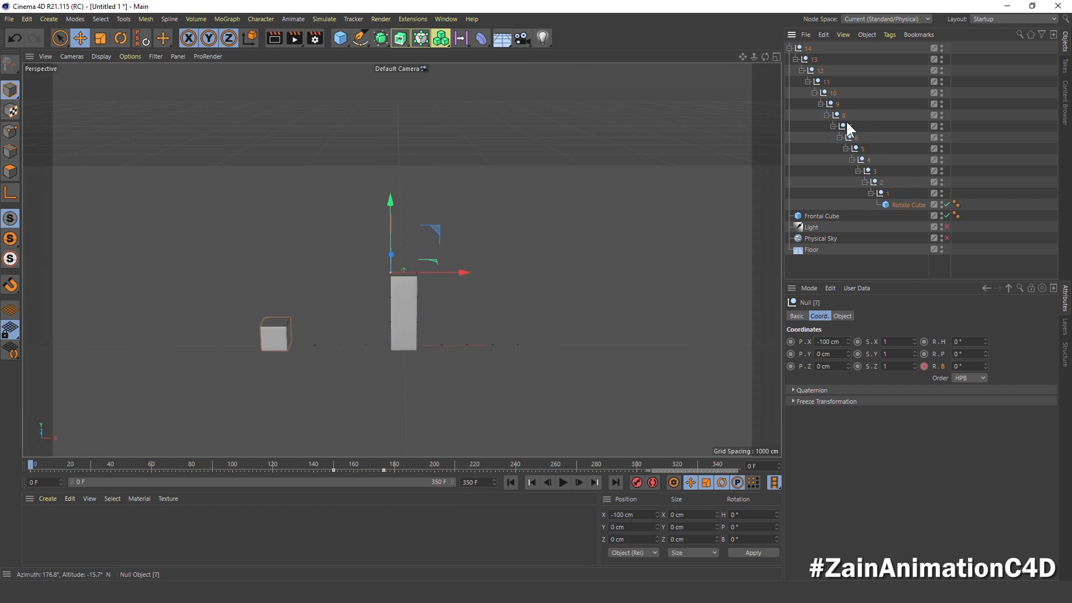
pyautogui.click(844, 115)
pyautogui.click(843, 113)
pyautogui.click(835, 103)
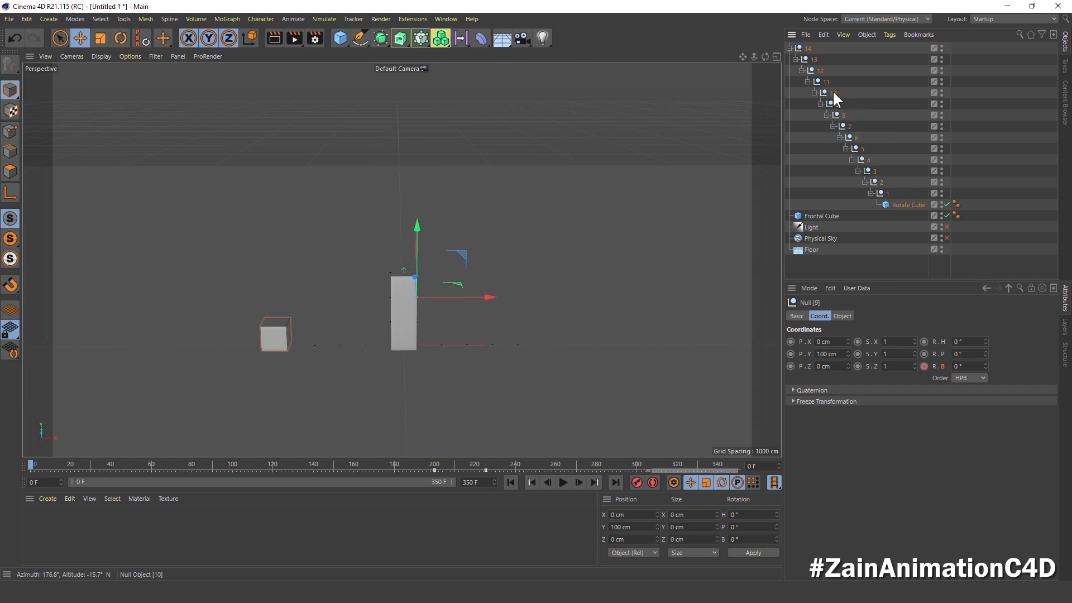
pyautogui.click(832, 92)
pyautogui.click(826, 81)
pyautogui.click(820, 71)
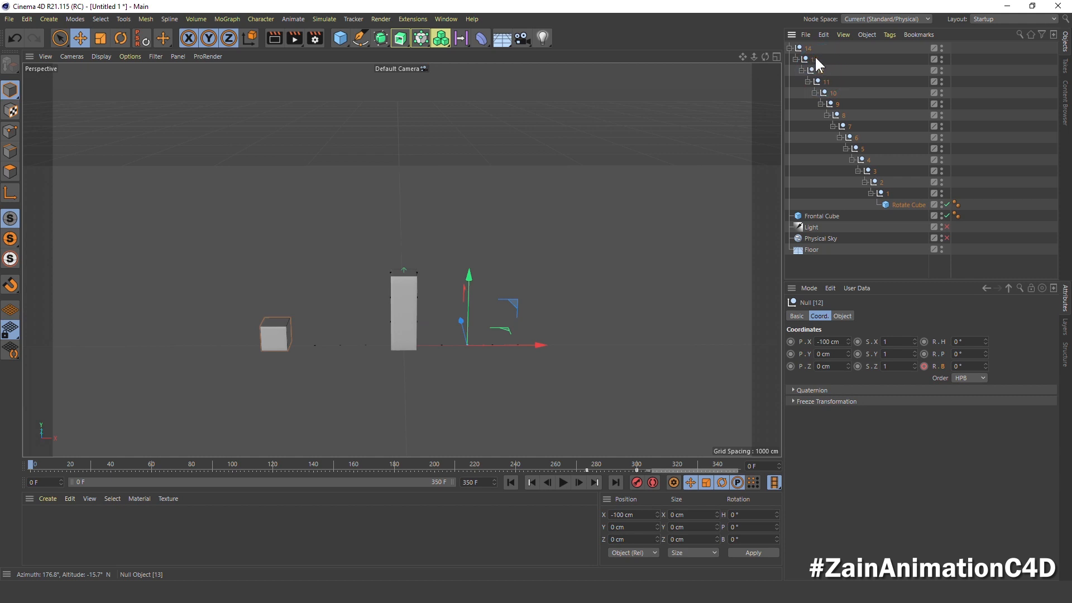
pyautogui.click(816, 55)
pyautogui.click(809, 48)
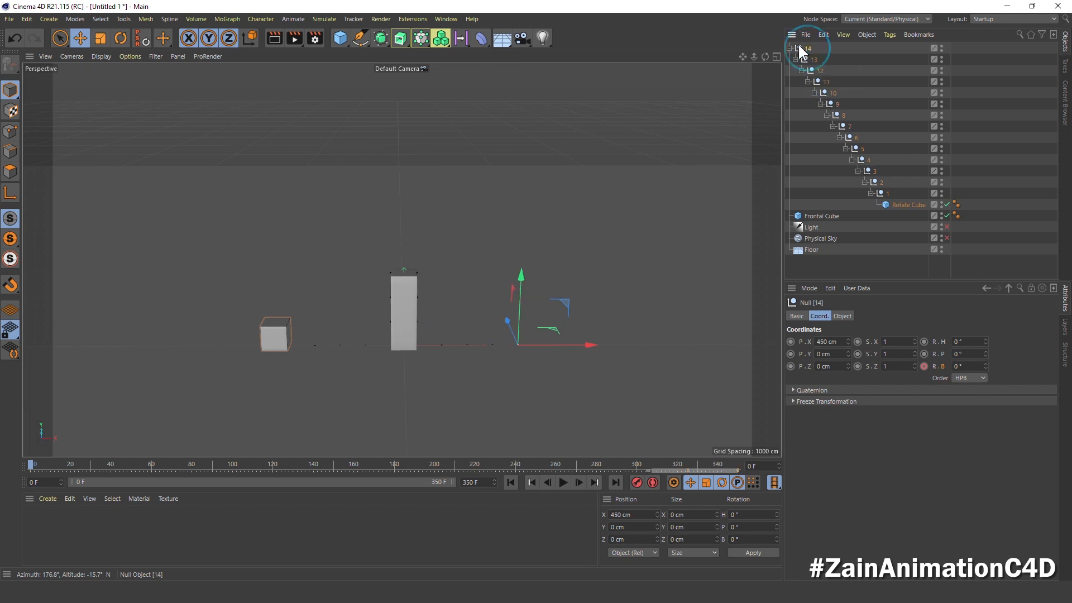
pyautogui.click(789, 48)
pyautogui.click(819, 158)
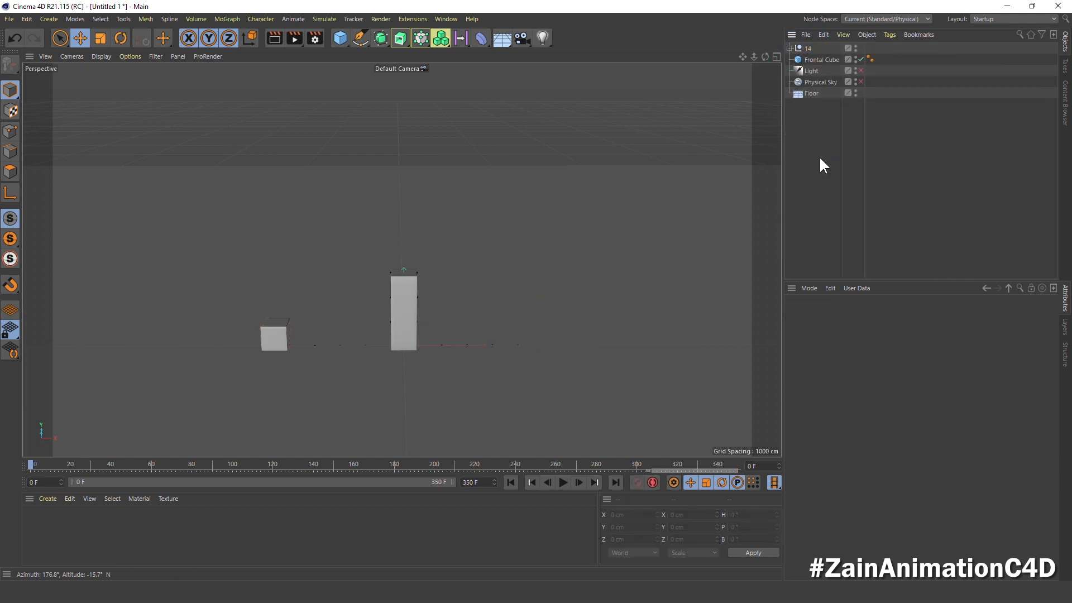
# Delete the Floor object and enable the Light and Physical Sky
pyautogui.click(811, 94)
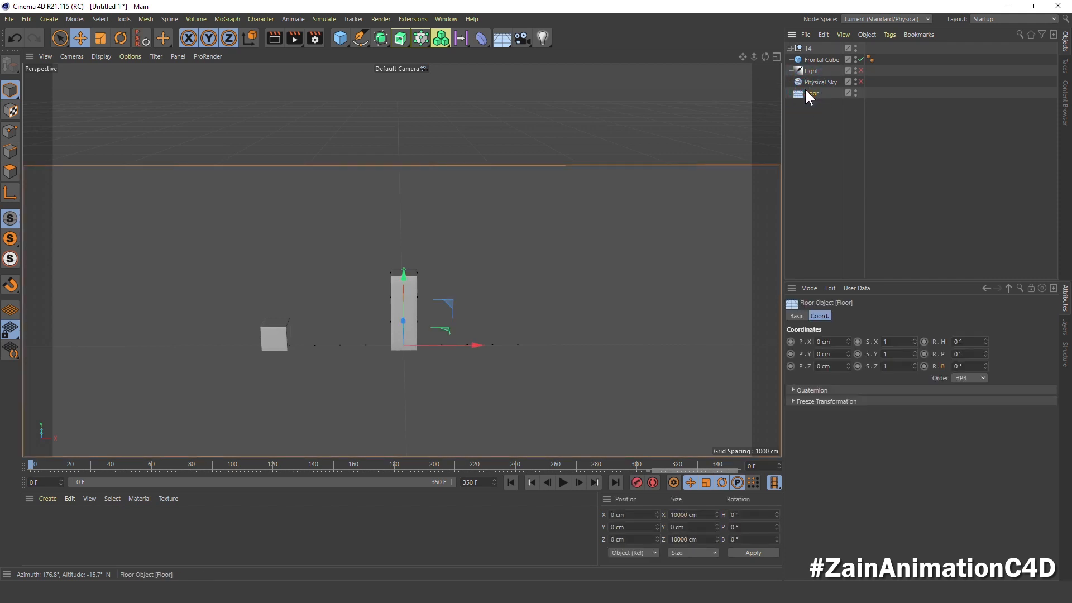
pyautogui.press('Delete')
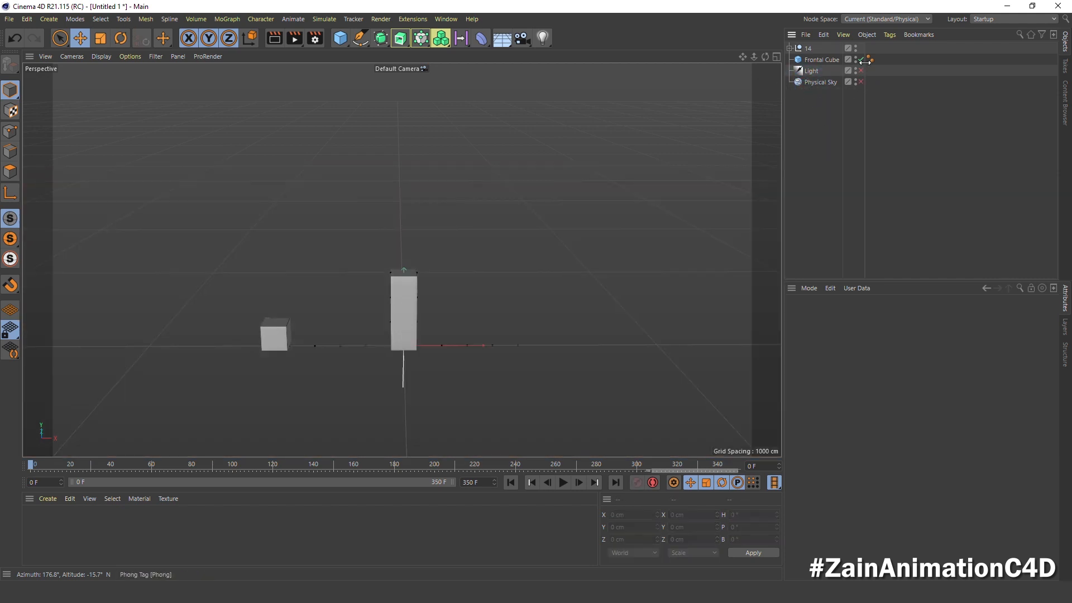
pyautogui.click(863, 70)
pyautogui.click(861, 82)
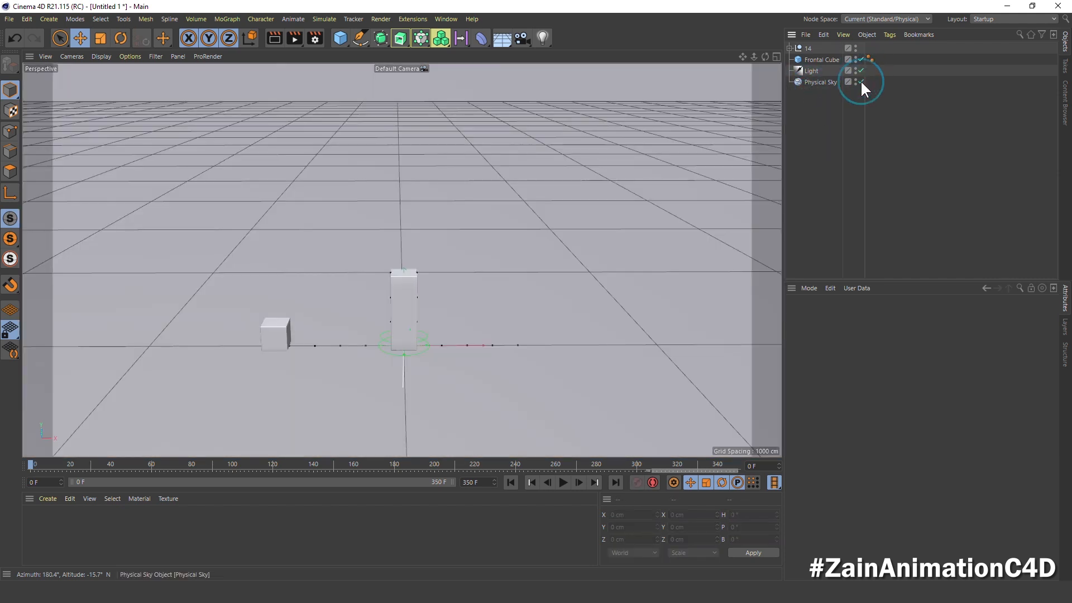
# Add a cube to the scene and set its size to 100 cm in X, 600 cm in Y and 20 cm in Z
pyautogui.keyDown('alt'); pyautogui.moveTo(471, 314); pyautogui.dragTo(337, 368); pyautogui.keyUp('alt')
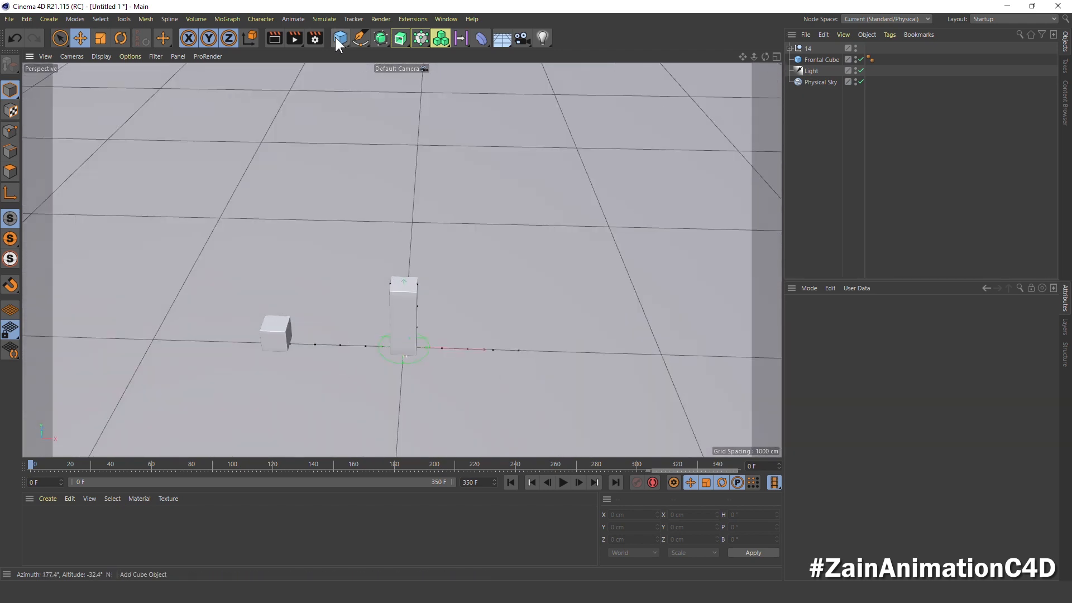
pyautogui.moveTo(334, 36); pyautogui.dragTo(417, 49)
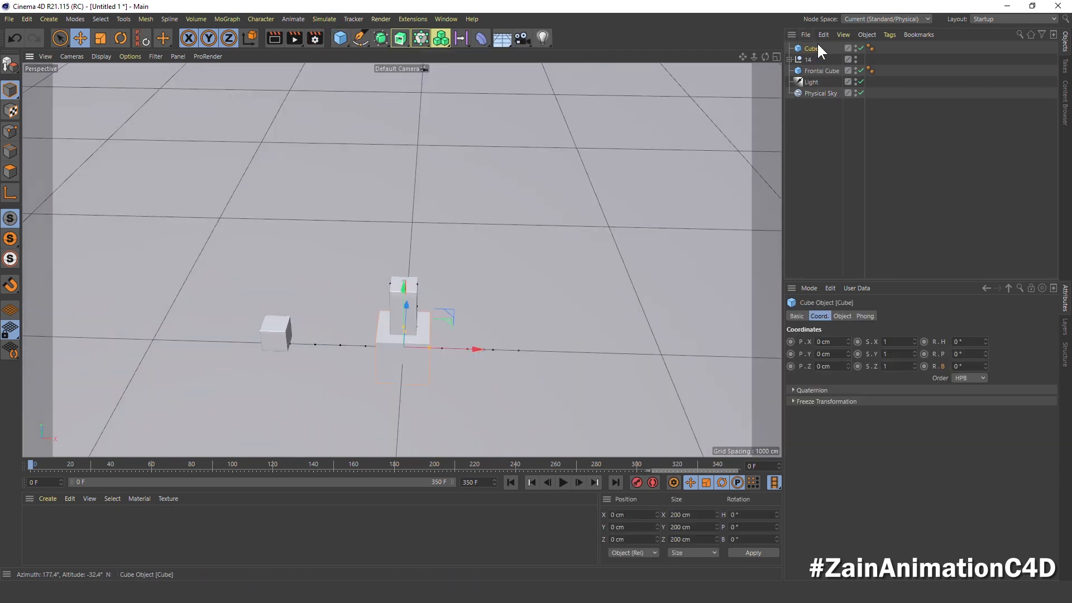
pyautogui.click(843, 316)
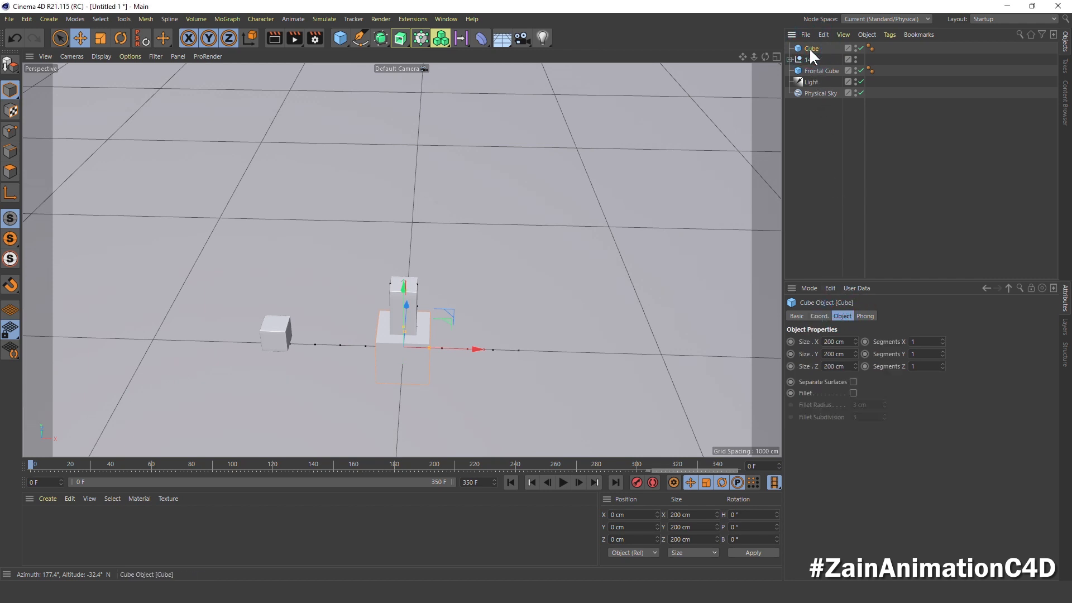
pyautogui.click(819, 337)
pyautogui.doubleClick(845, 341)
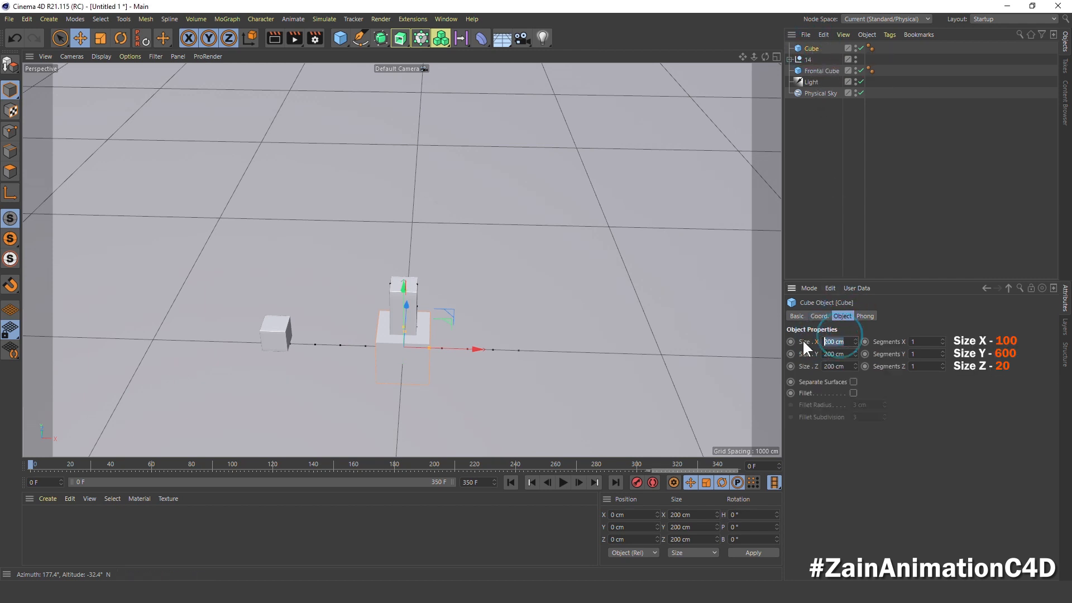
pyautogui.write('100')
pyautogui.press('Tab')
pyautogui.write('600')
pyautogui.press('Tab')
pyautogui.write('20')
pyautogui.press('Tab')
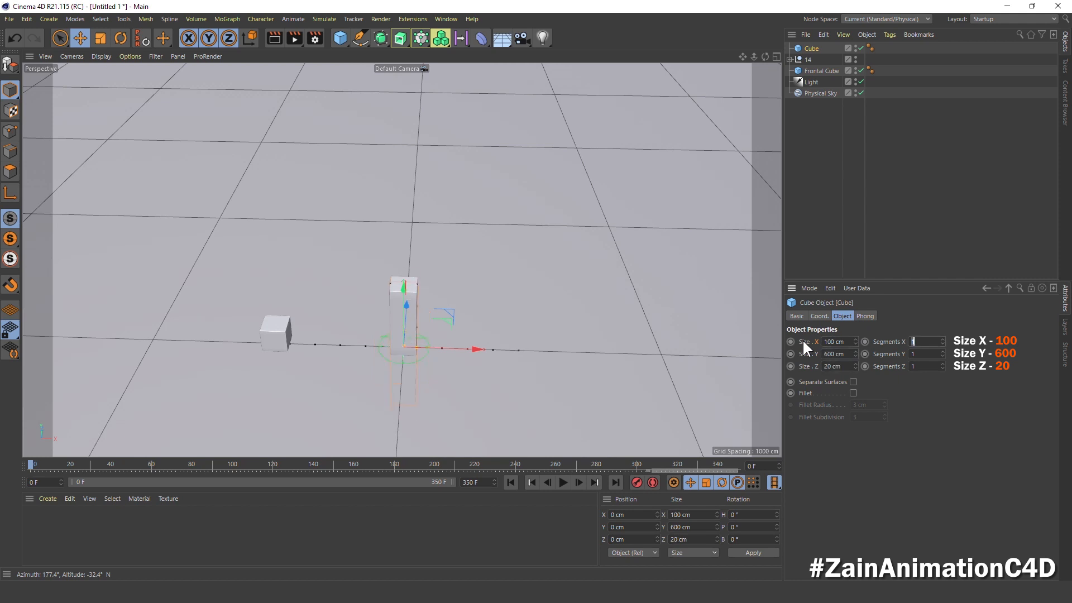
# Set the new cube's segments to 8 in X, Y and Z
pyautogui.write('8')
pyautogui.press('Tab')
pyautogui.write('8')
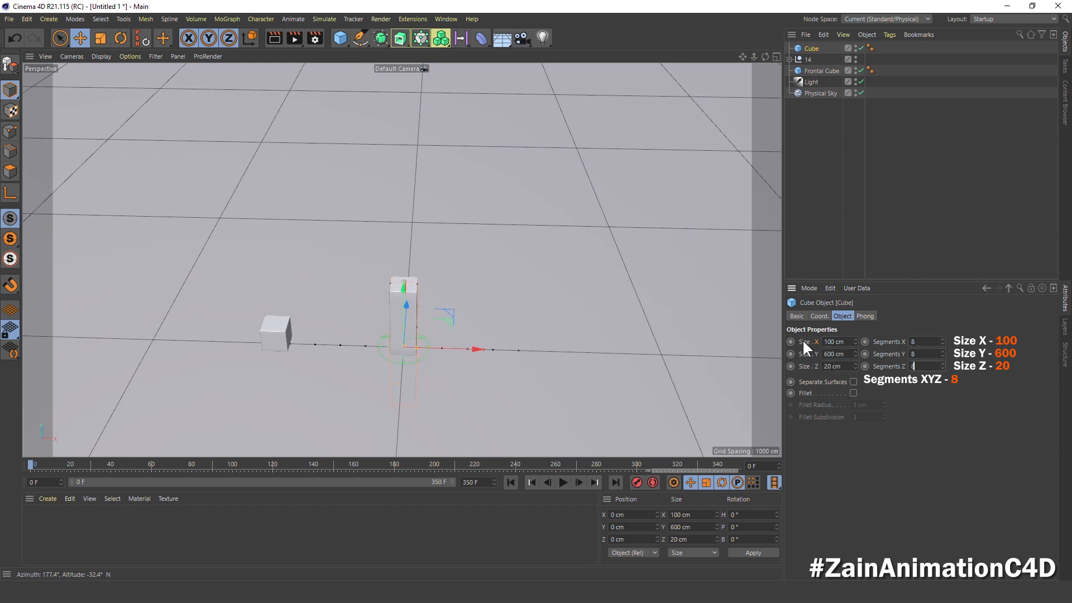
pyautogui.press('Tab')
pyautogui.press('Tab')
# Enable the new cube's fillet with a 5 cm radius and subdivision 5, and deselect the cube
pyautogui.click(853, 393)
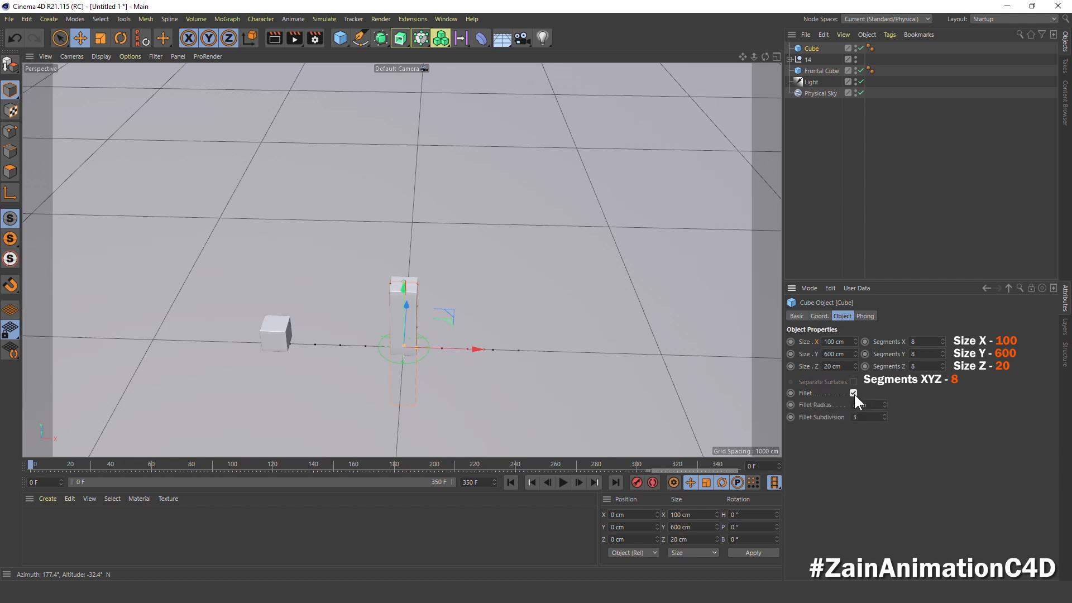
pyautogui.click(872, 406)
pyautogui.write('5')
pyautogui.press('Tab')
pyautogui.write('5')
pyautogui.click(804, 187)
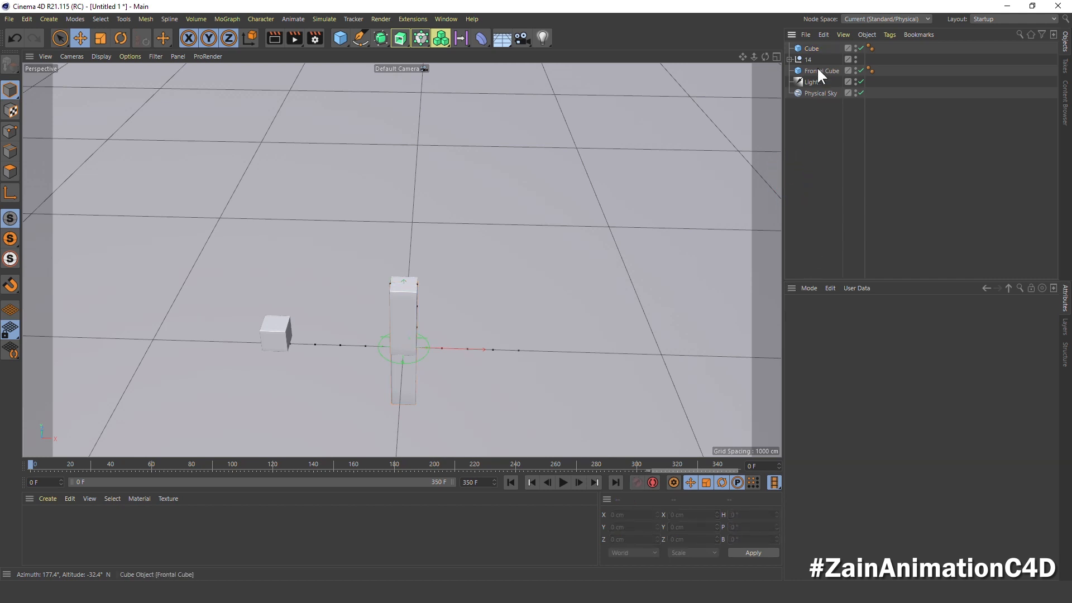
# Rename the new cube as Cube 1
pyautogui.doubleClick(814, 48)
pyautogui.click(820, 48)
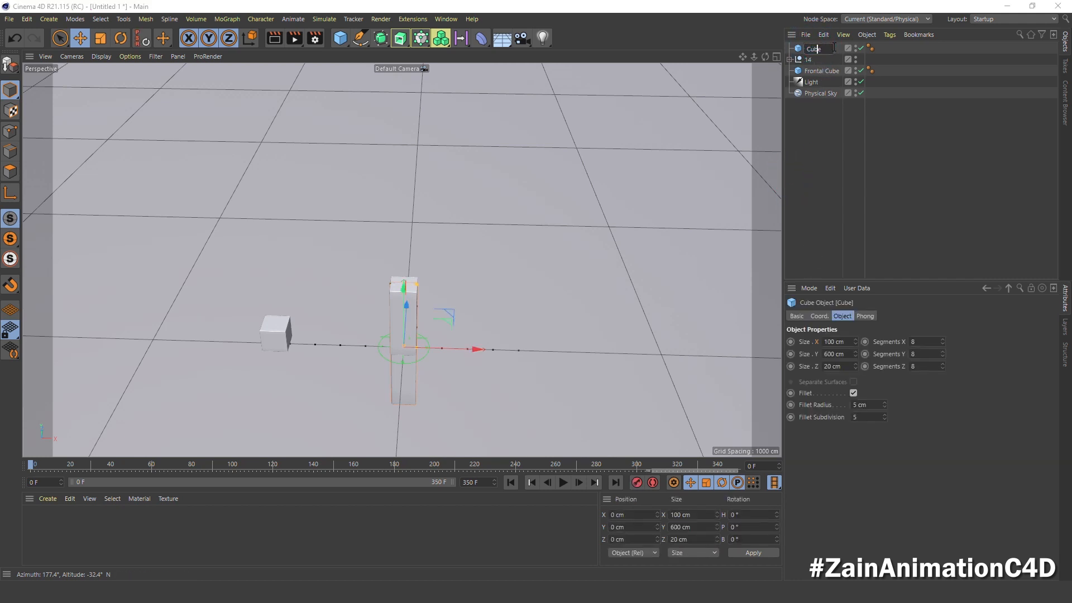
pyautogui.write('1')
pyautogui.press('Return')
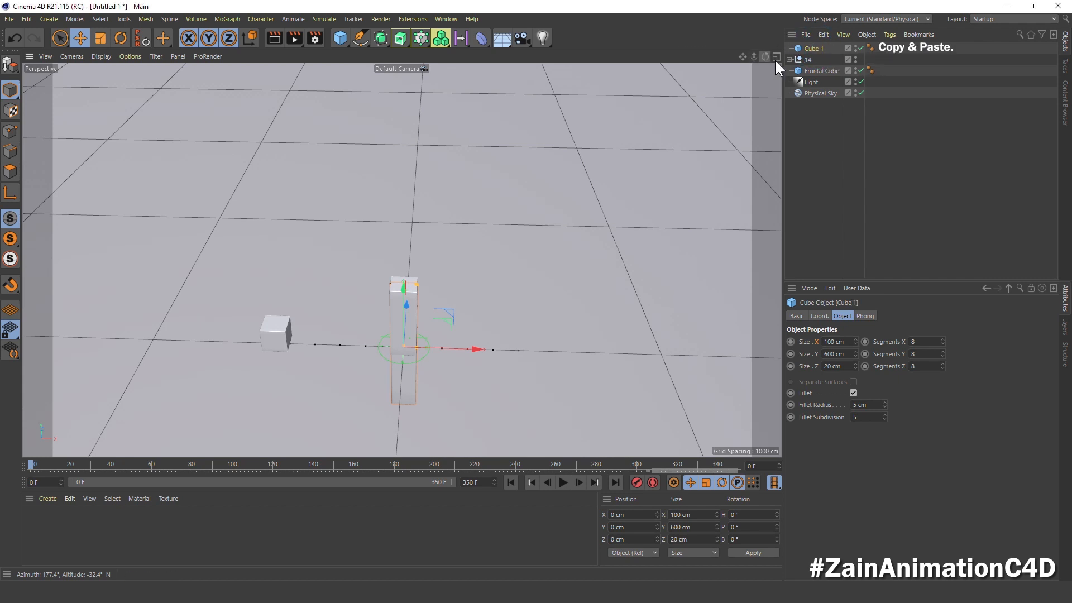
# Duplicate Cube 1 by copying and pasting it, and rename the copy as Cube 2
pyautogui.hotkey('ctrl', 'c')
pyautogui.hotkey('ctrl', 'v')
pyautogui.doubleClick(820, 48)
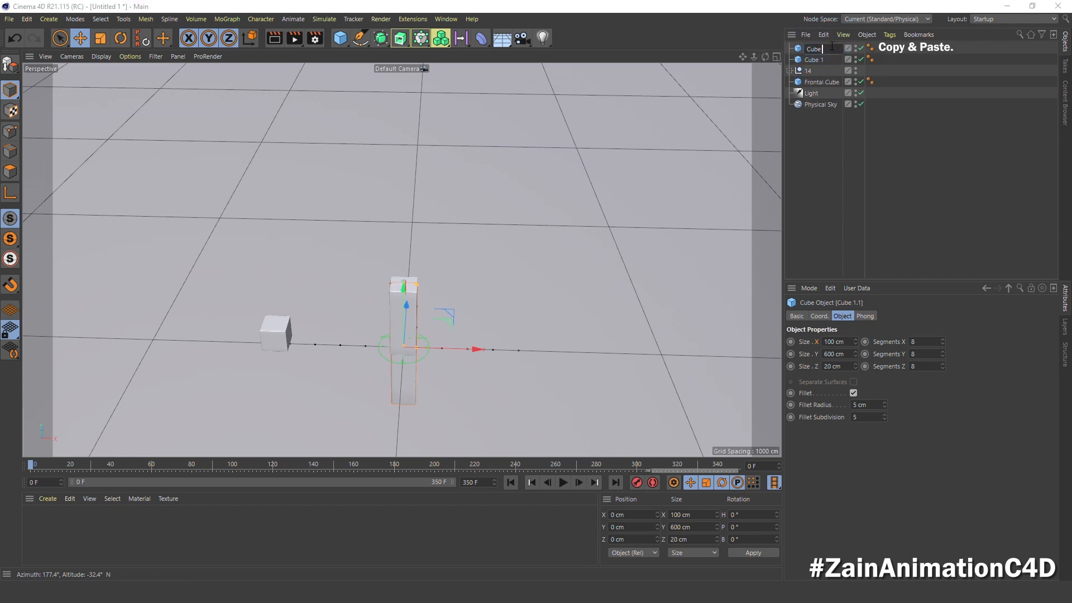
pyautogui.write('2')
pyautogui.press('Return')
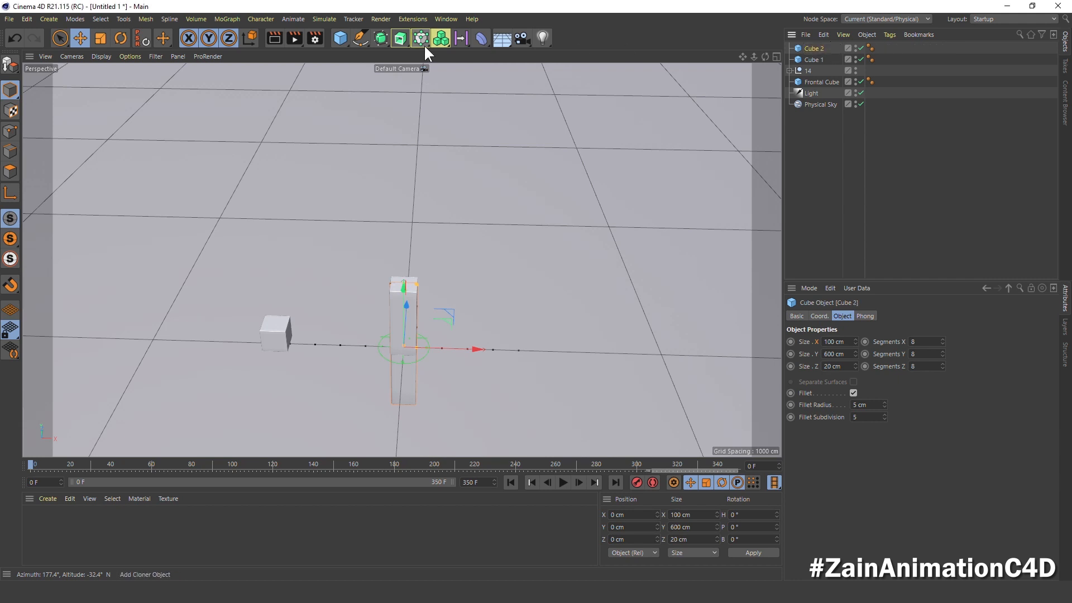
# Add a MoGraph Cloner and make Cube 1 and Cube 2 its children
pyautogui.click(421, 38)
pyautogui.click(462, 54)
pyautogui.click(810, 60)
pyautogui.keyDown('shift'); pyautogui.click(816, 70); pyautogui.keyUp('shift')
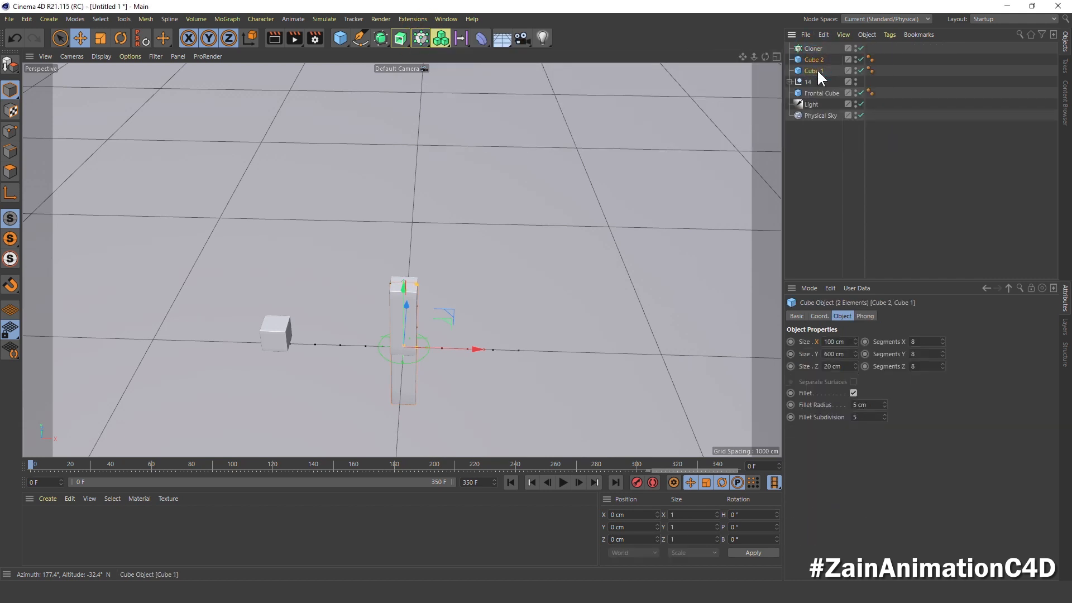
pyautogui.moveTo(820, 55); pyautogui.dragTo(820, 47)
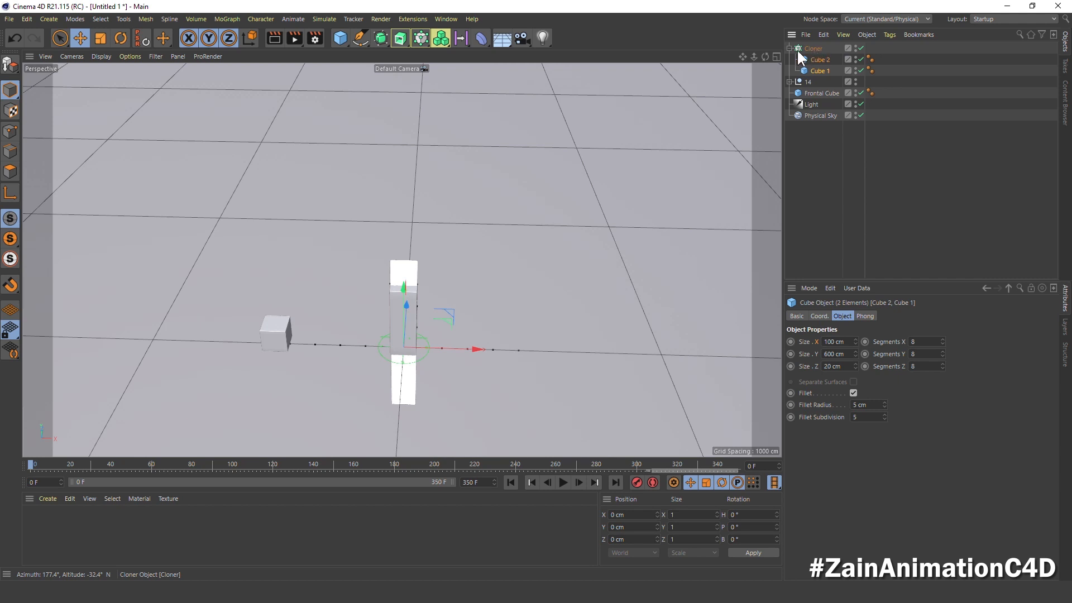
# Collapse and select the Cloner, and disable the Frontal Cube
pyautogui.click(789, 48)
pyautogui.click(807, 49)
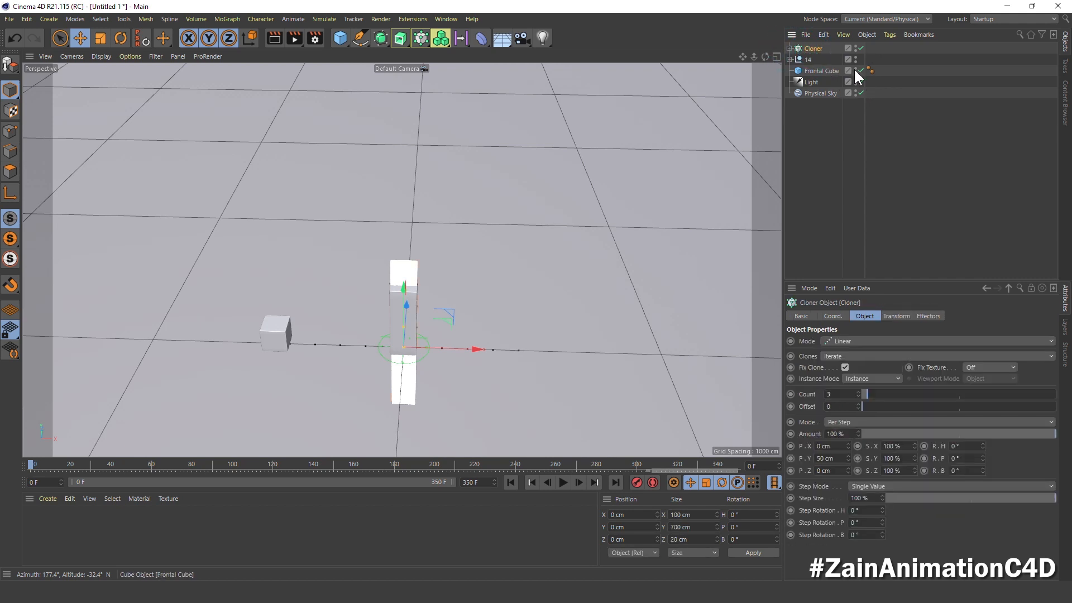
pyautogui.click(860, 70)
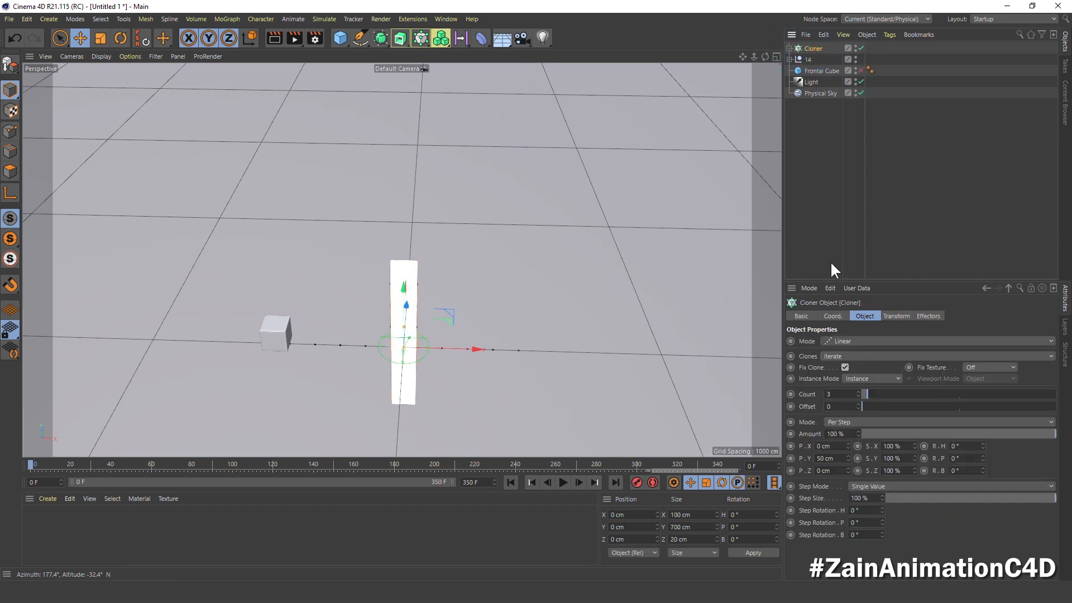
# Keep the Cloner in Linear mode and set its clone count to 30
pyautogui.click(846, 341)
pyautogui.click(849, 349)
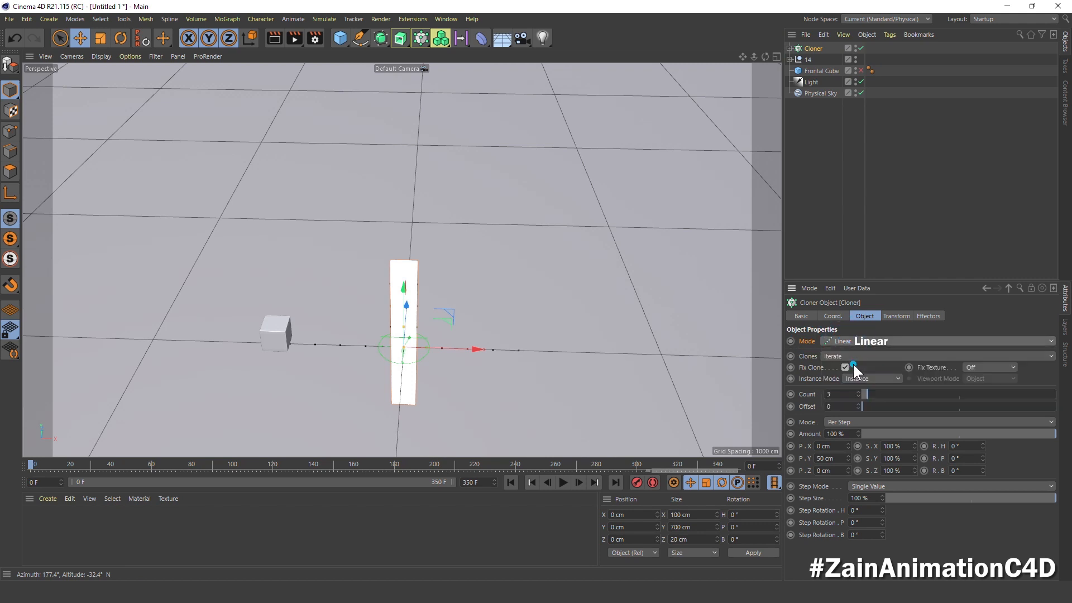
pyautogui.click(838, 394)
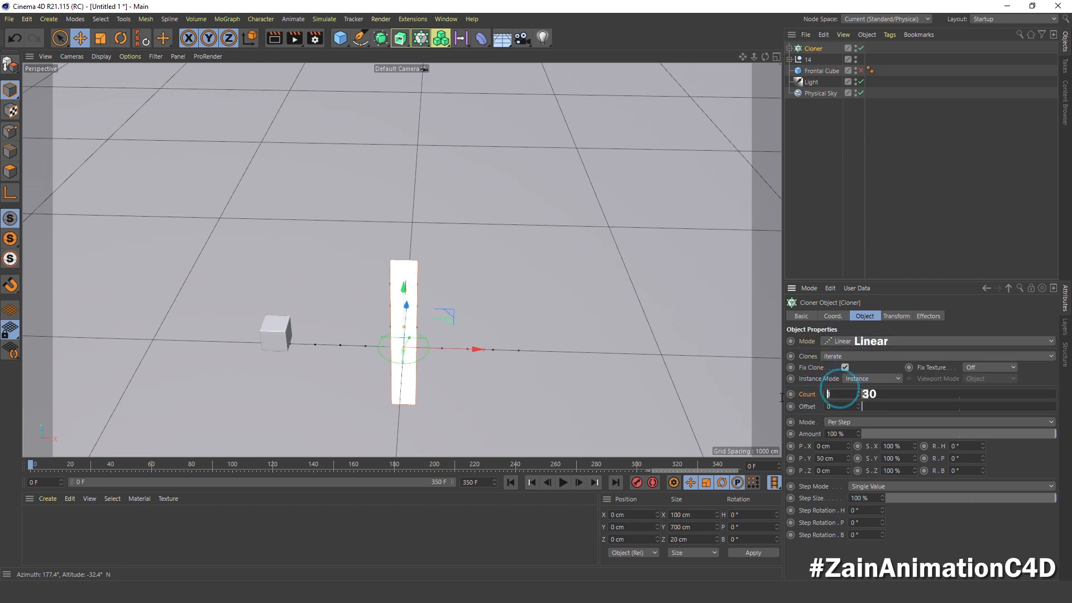
pyautogui.write('0')
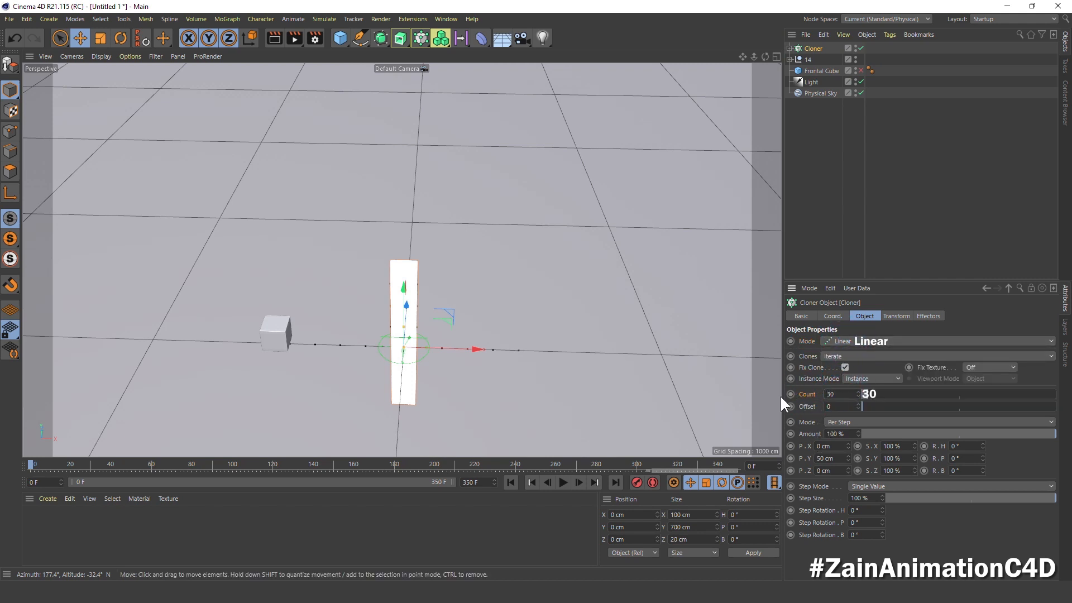
pyautogui.press('Return')
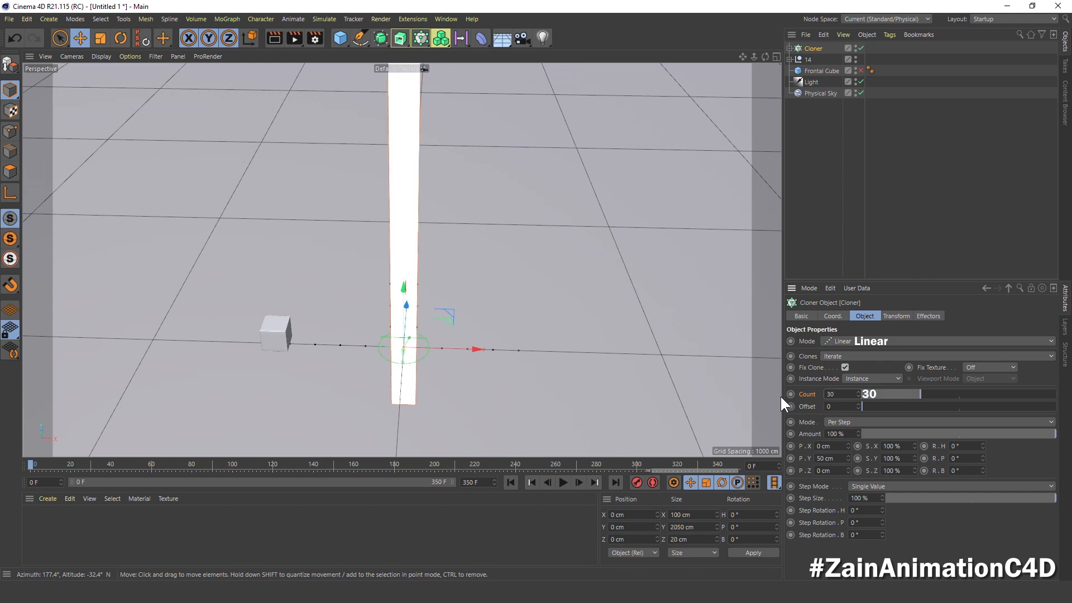
# Set the Cloner's per-step position offset to 100 cm in X and 0 cm in Y
pyautogui.click(826, 447)
pyautogui.write('100')
pyautogui.press('Return')
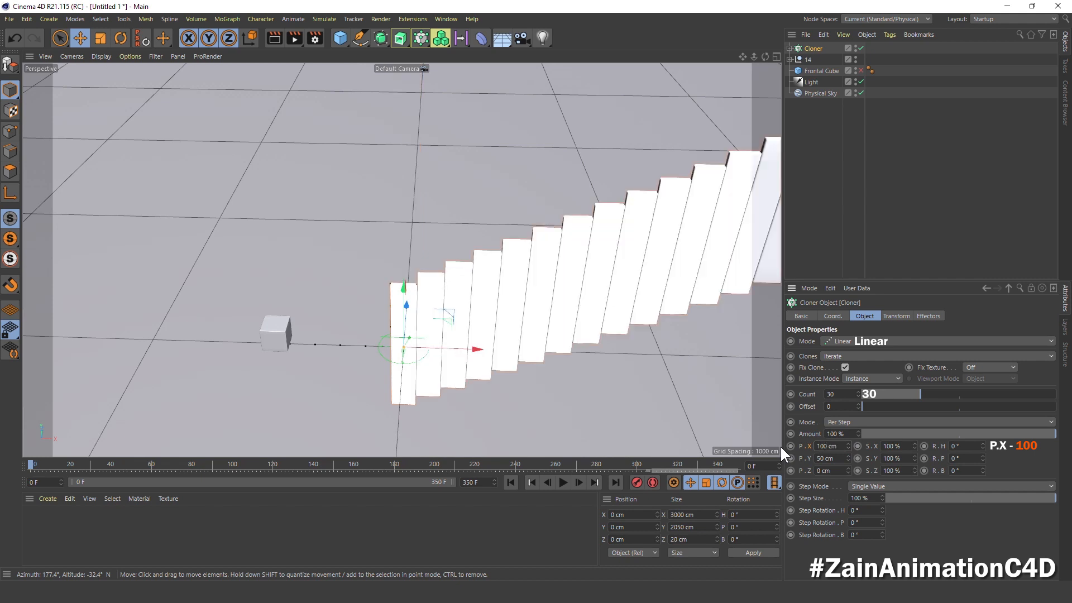
pyautogui.click(822, 458)
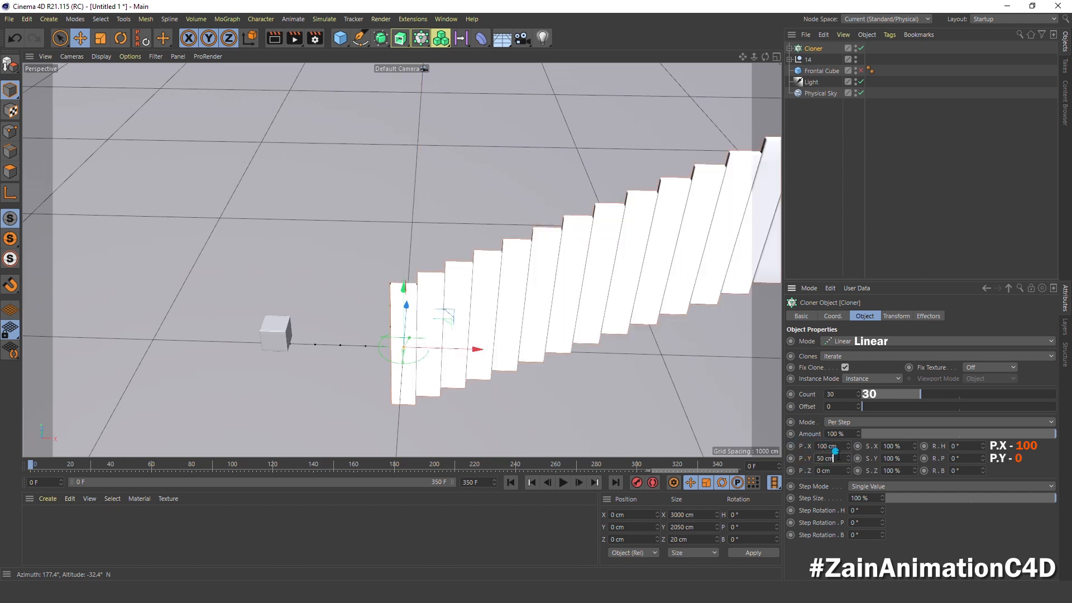
pyautogui.write('0')
pyautogui.press('Return')
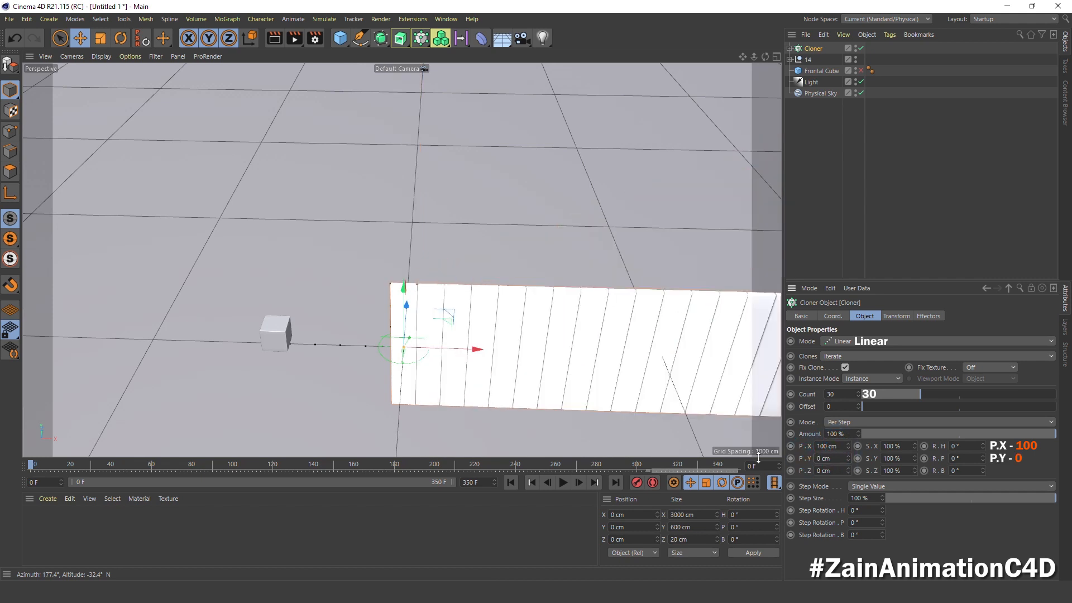
# Position the Cloner at X -1400 cm, Y 295 cm and Z 60 cm
pyautogui.click(833, 316)
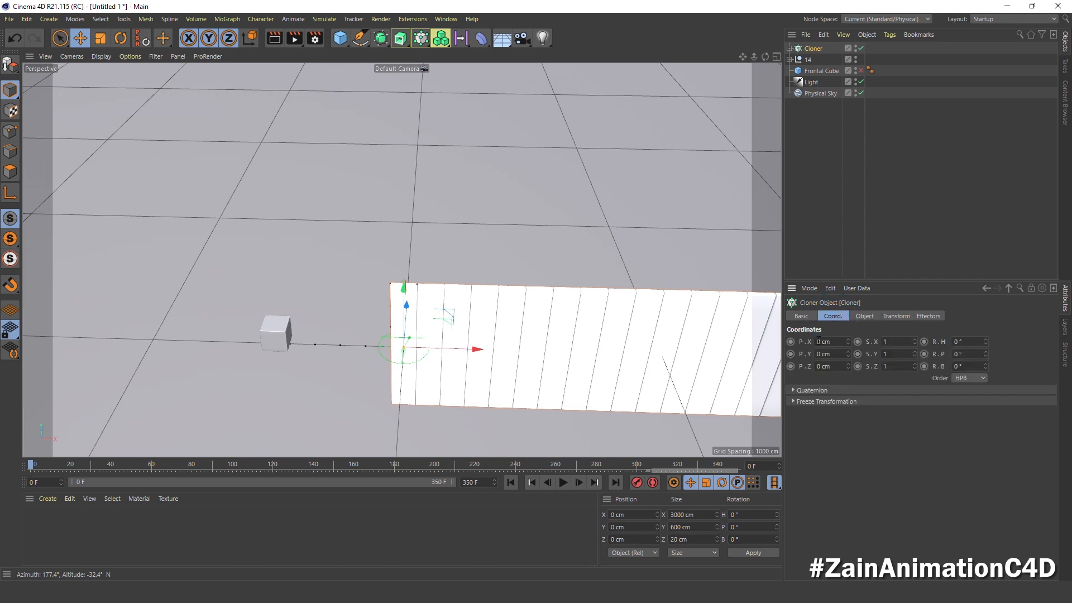
pyautogui.click(821, 341)
pyautogui.write('-1400')
pyautogui.press('Return')
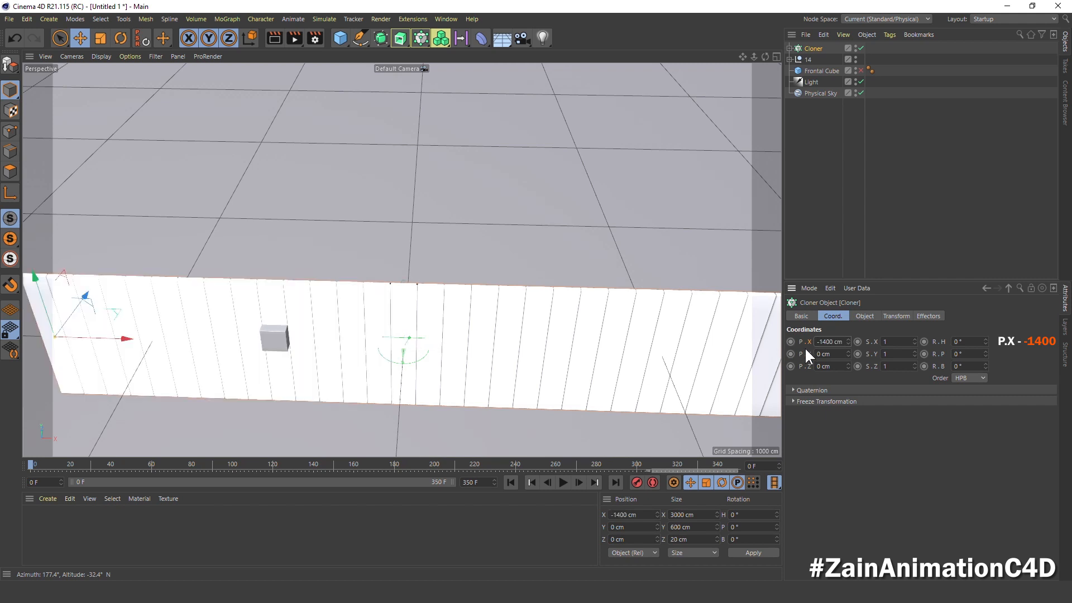
pyautogui.click(824, 354)
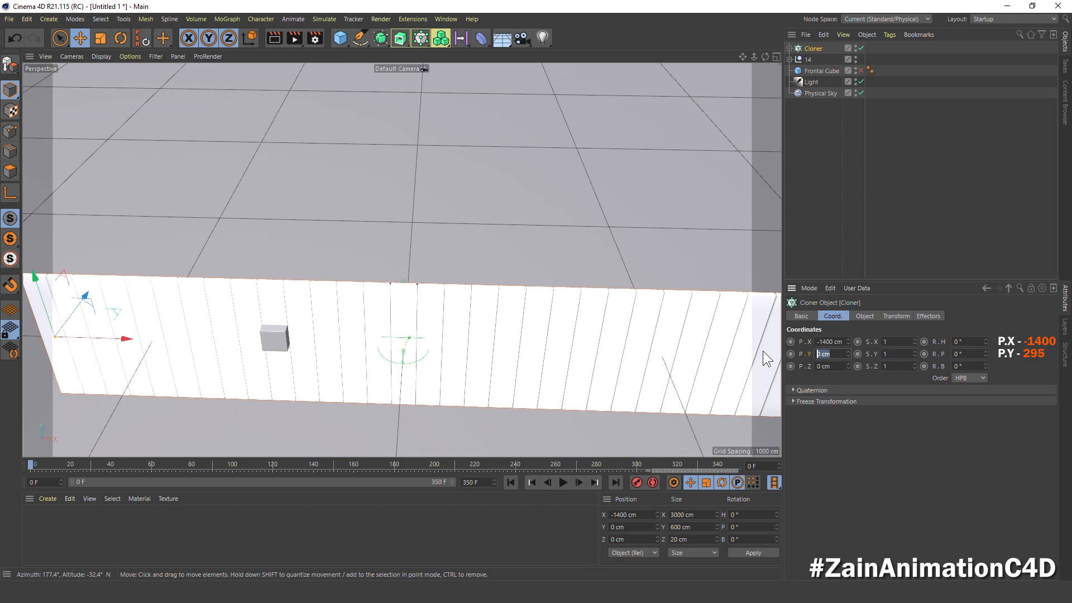
pyautogui.write('295')
pyautogui.press('Return')
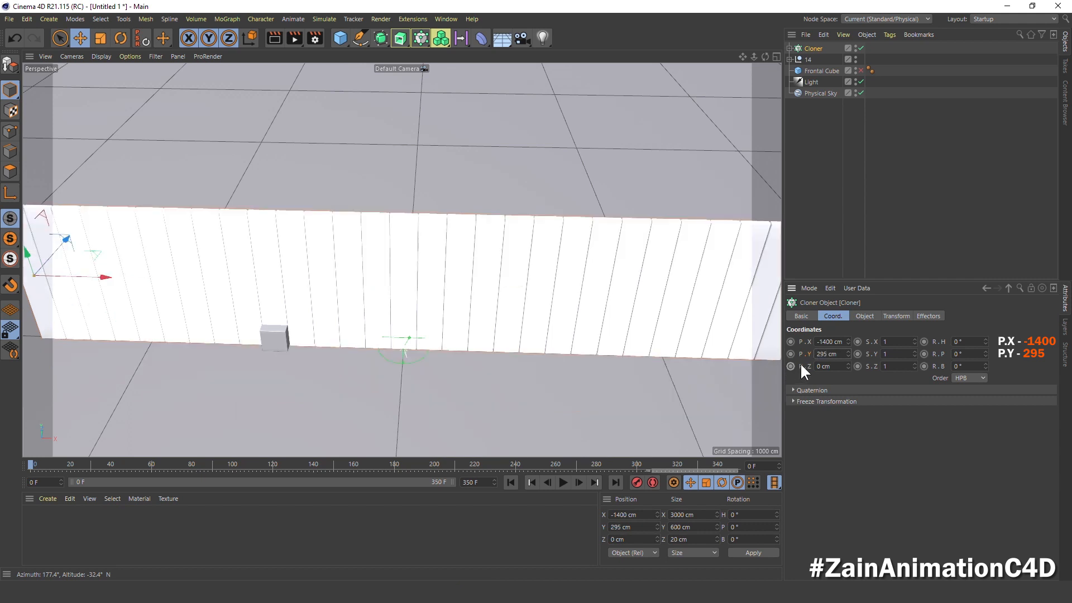
pyautogui.click(825, 366)
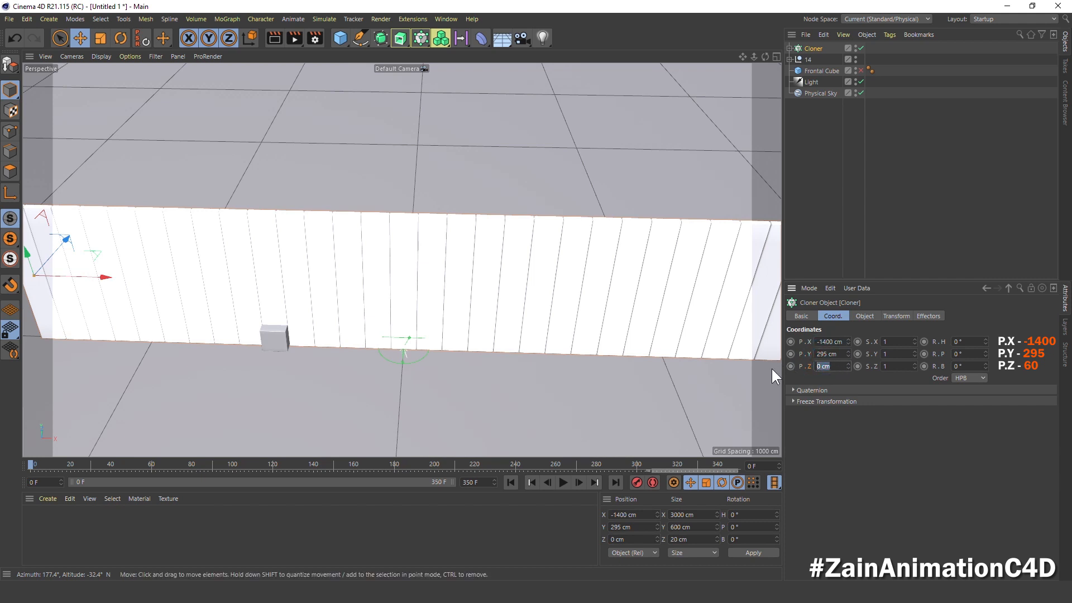
pyautogui.write('60')
pyautogui.press('Return')
# Inspect how the cloned wall lines up with the rolling cube in the Top, Right and Perspective views
pyautogui.middleClick(345, 240)
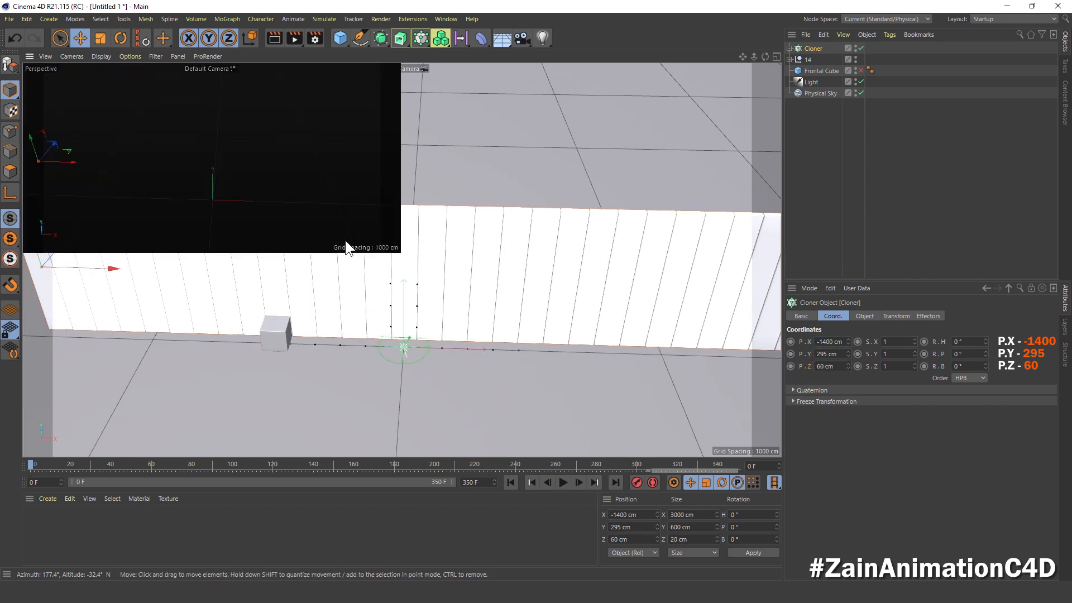
pyautogui.middleClick(477, 153)
pyautogui.scroll(2, 129, 243)
pyautogui.keyDown('alt'); pyautogui.moveTo(129, 243); pyautogui.dragTo(425, 273, button='middle'); pyautogui.keyUp('alt')
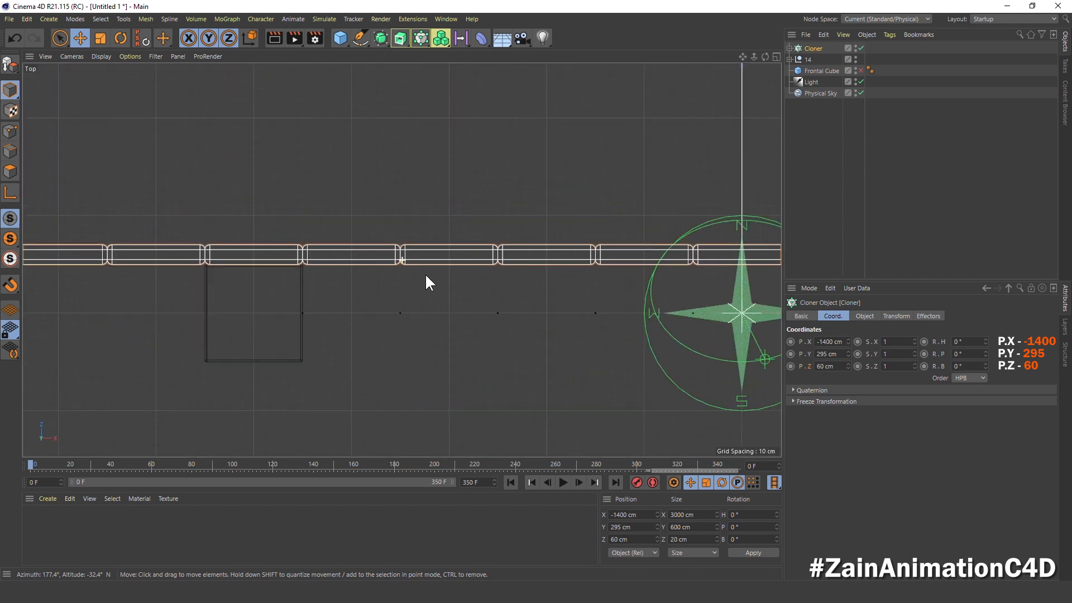
pyautogui.scroll(8, 423, 276)
pyautogui.middleClick(423, 276)
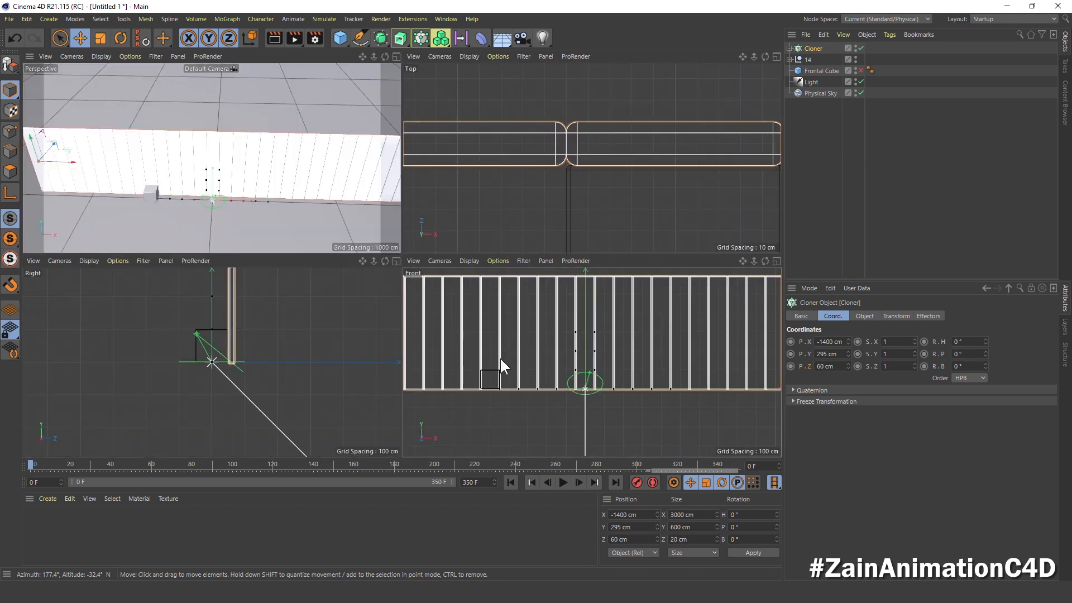
pyautogui.middleClick(500, 358)
pyautogui.middleClick(233, 300)
pyautogui.middleClick(177, 289)
pyautogui.scroll(2, 378, 337)
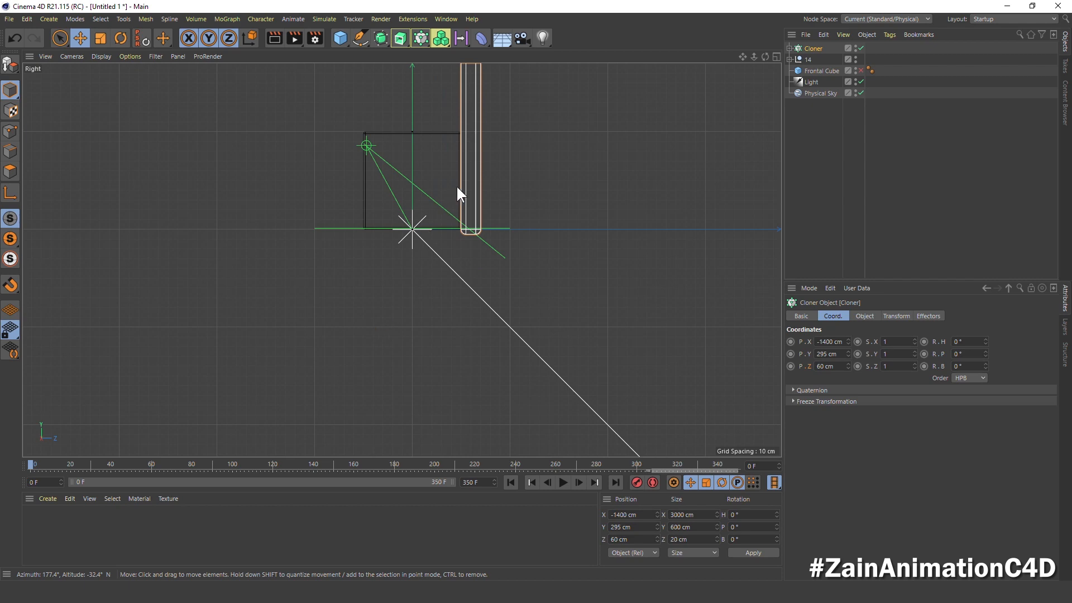
pyautogui.keyDown('alt'); pyautogui.moveTo(457, 193); pyautogui.dragTo(454, 268, button='middle'); pyautogui.keyUp('alt')
pyautogui.scroll(4, 462, 270)
pyautogui.middleClick(339, 185)
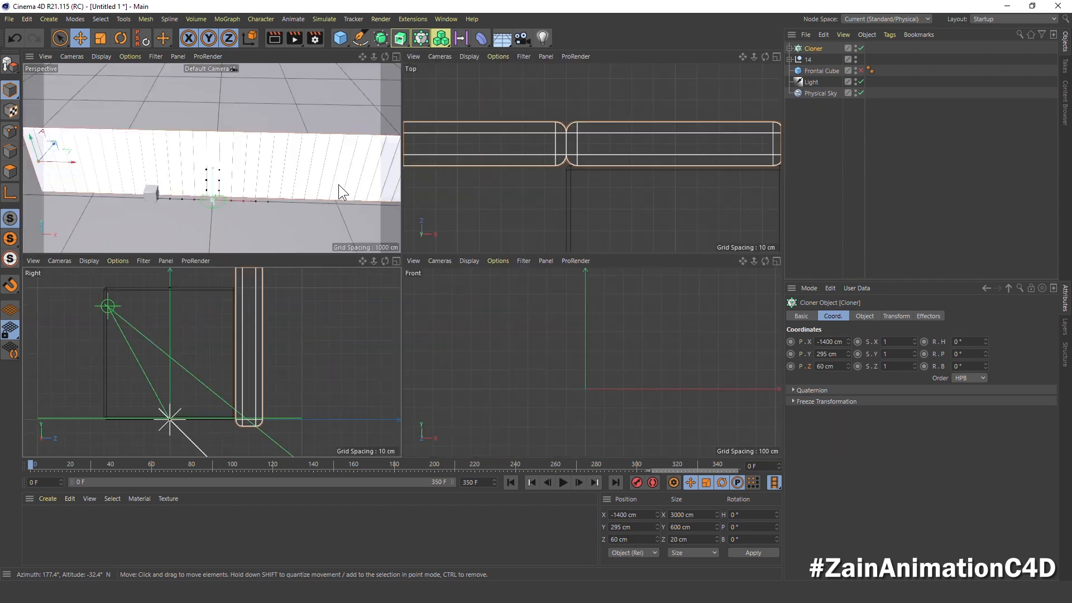
pyautogui.middleClick(339, 187)
pyautogui.keyDown('alt'); pyautogui.moveTo(364, 223); pyautogui.dragTo(419, 277); pyautogui.keyUp('alt')
# Rename the Cloner as BG
pyautogui.doubleClick(814, 49)
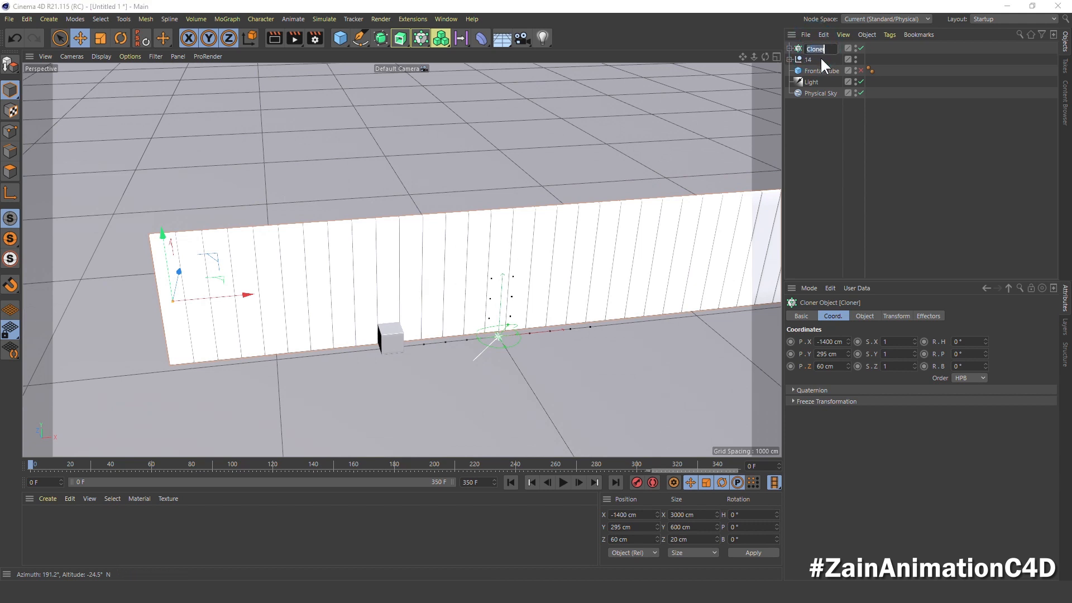
pyautogui.write('BG')
pyautogui.press('Return')
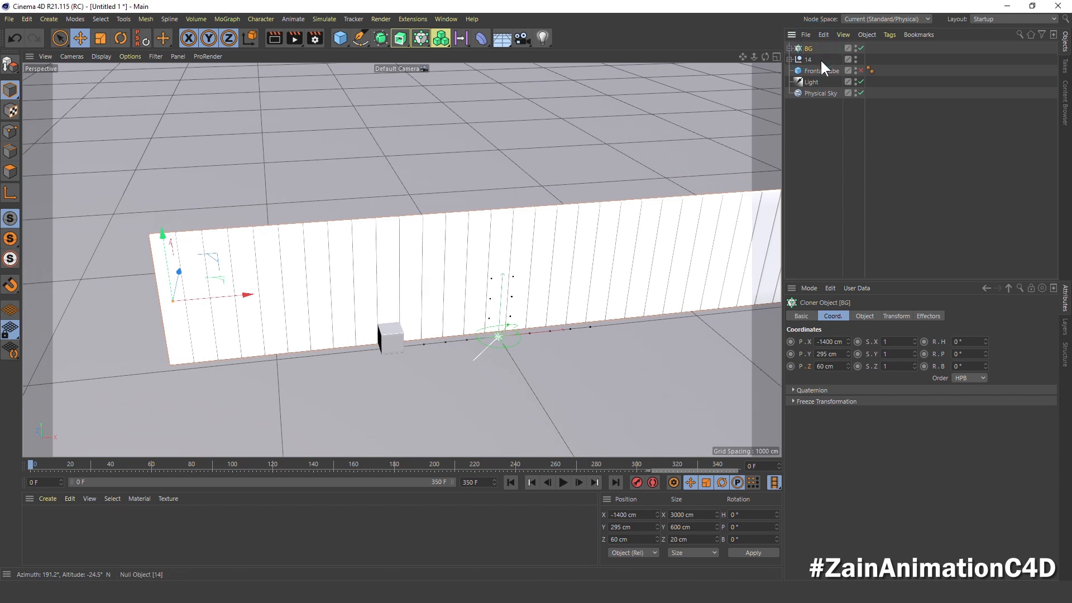
# Duplicate the BG Cloner and rename the copy as Floor
pyautogui.click(808, 49)
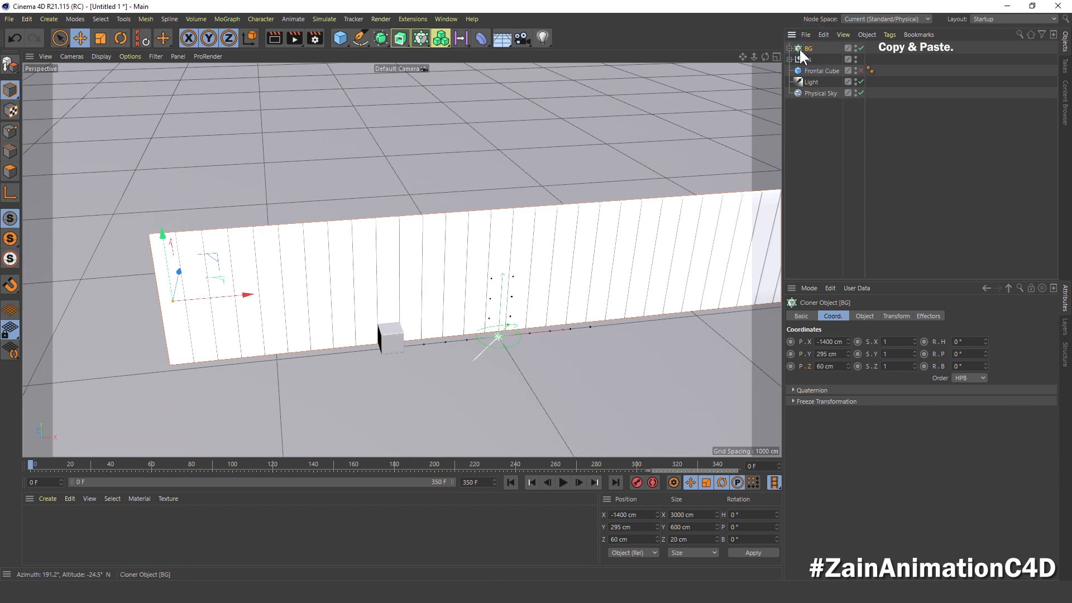
pyautogui.hotkey('ctrl', 'c')
pyautogui.hotkey('ctrl', 'v')
pyautogui.doubleClick(808, 49)
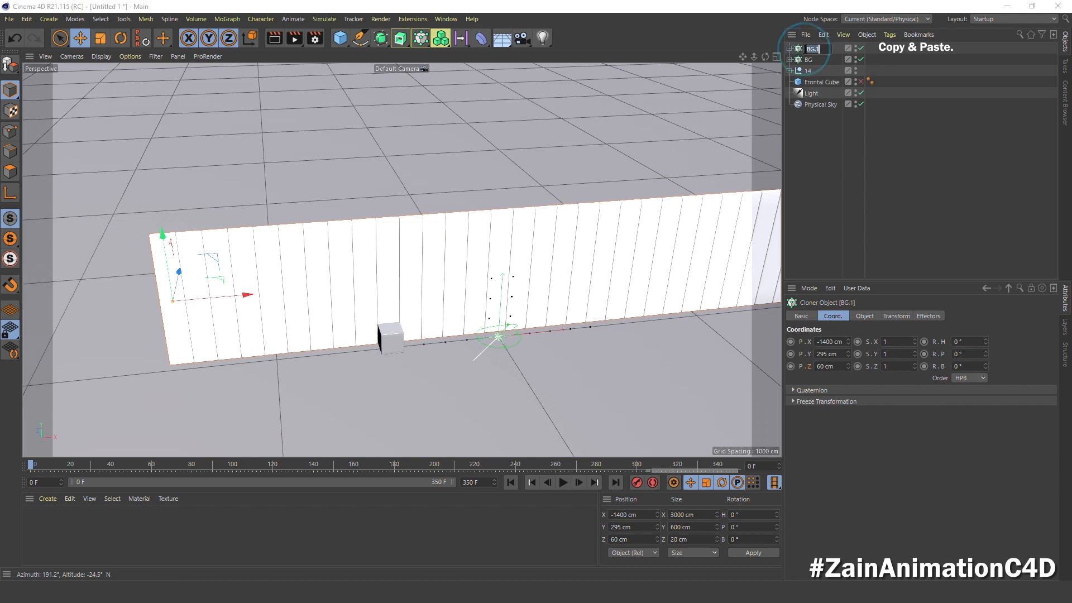
pyautogui.write('Fioor')
pyautogui.press('Return')
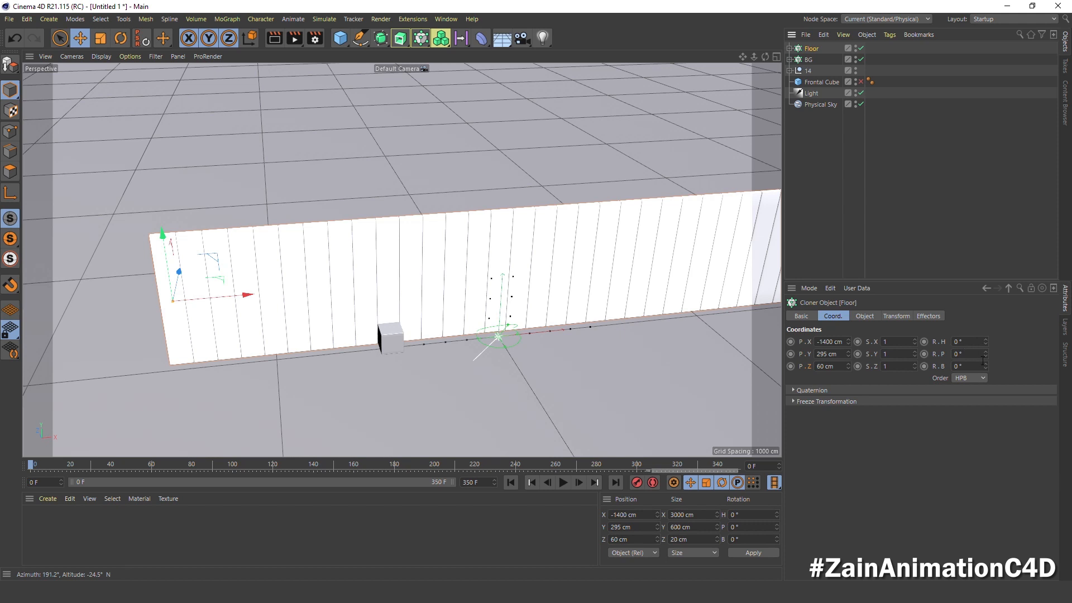
# Rotate the Floor Cloner to a pitch of 90° and set its position to Y -10 cm and Z -230 cm
pyautogui.click(960, 354)
pyautogui.write('90')
pyautogui.press('Return')
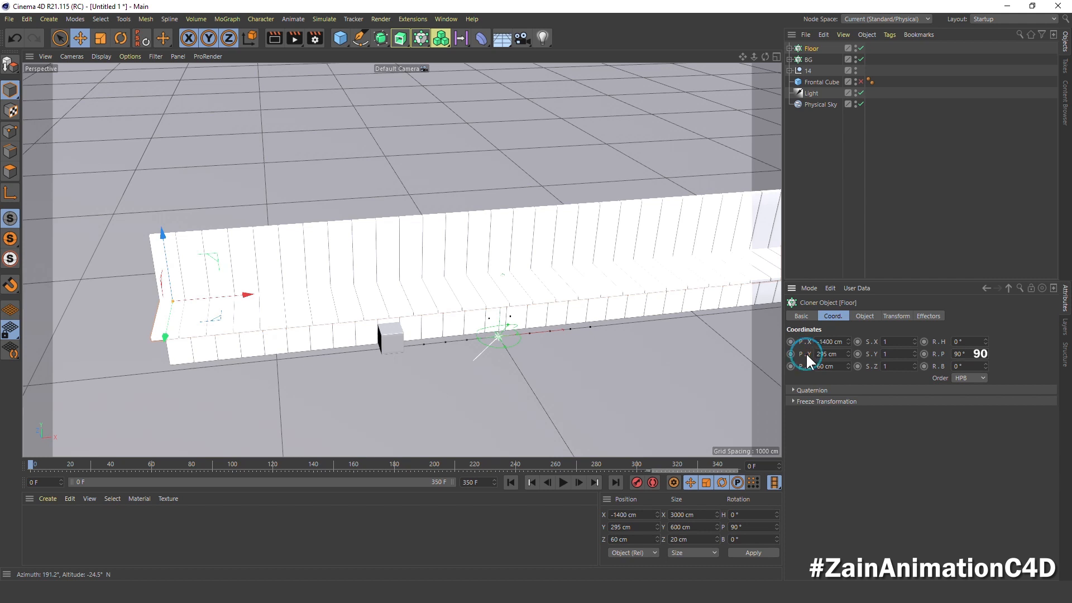
pyautogui.moveTo(843, 354); pyautogui.dragTo(797, 357)
pyautogui.write('-10')
pyautogui.press('Return')
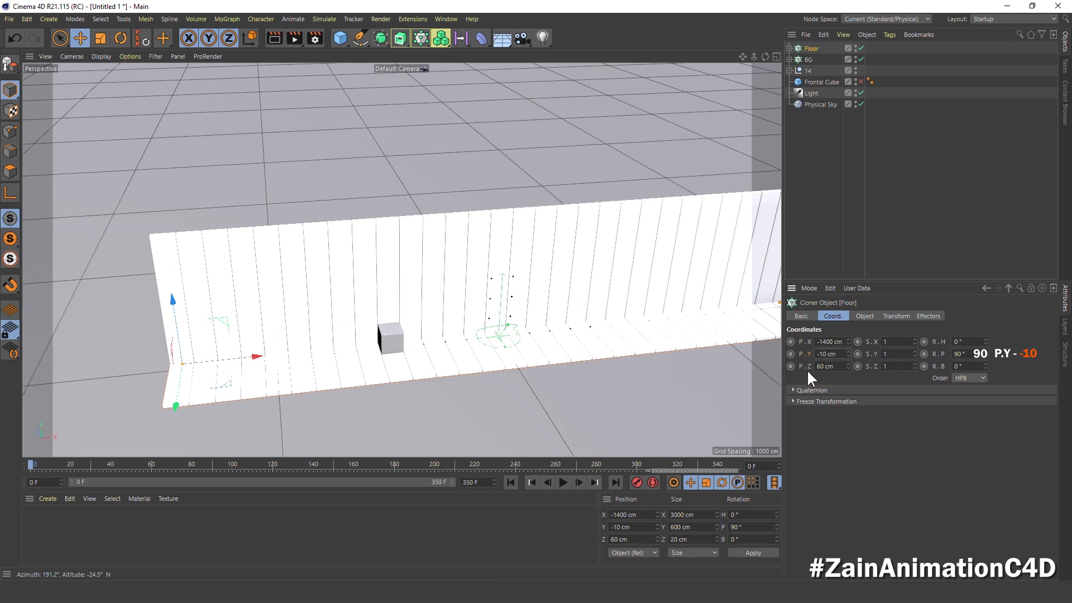
pyautogui.moveTo(806, 366); pyautogui.dragTo(844, 366)
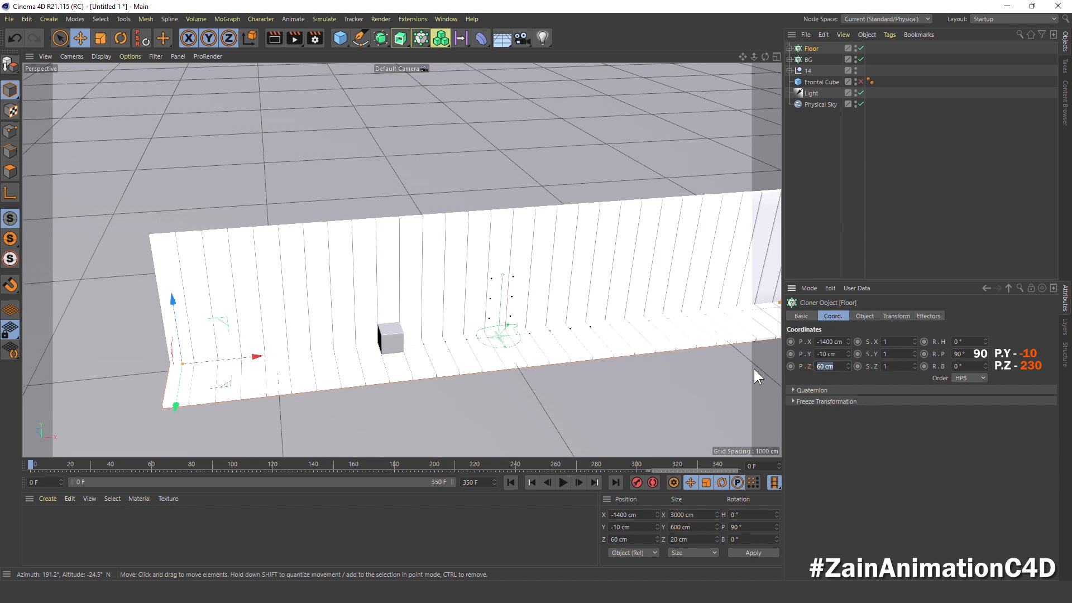
pyautogui.write('-230')
pyautogui.press('Return')
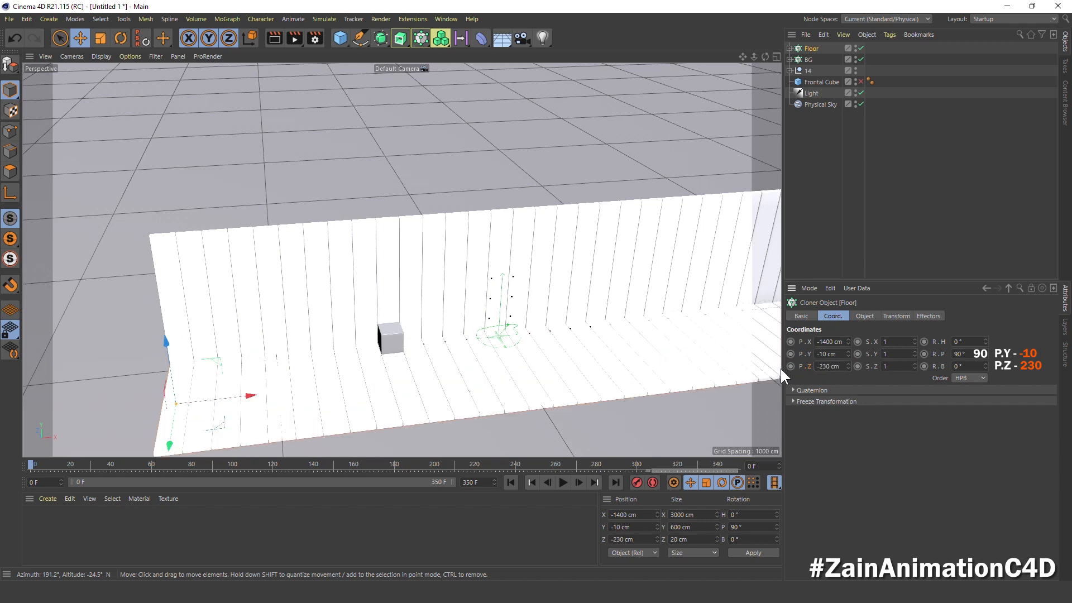
# Enable the Frontal Cube, switching the Physical Sky and Light off and back on to check the wall and floor layout
pyautogui.keyDown('alt'); pyautogui.moveTo(392, 305); pyautogui.dragTo(528, 257); pyautogui.keyUp('alt')
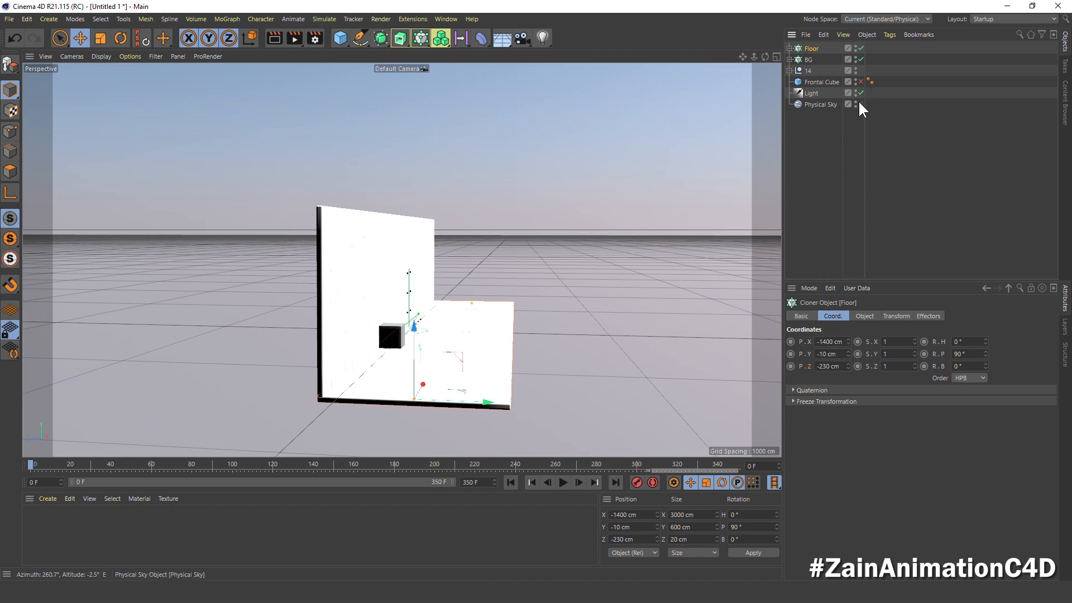
pyautogui.click(860, 104)
pyautogui.click(860, 93)
pyautogui.keyDown('alt'); pyautogui.moveTo(441, 364); pyautogui.dragTo(384, 411); pyautogui.keyUp('alt')
pyautogui.click(861, 81)
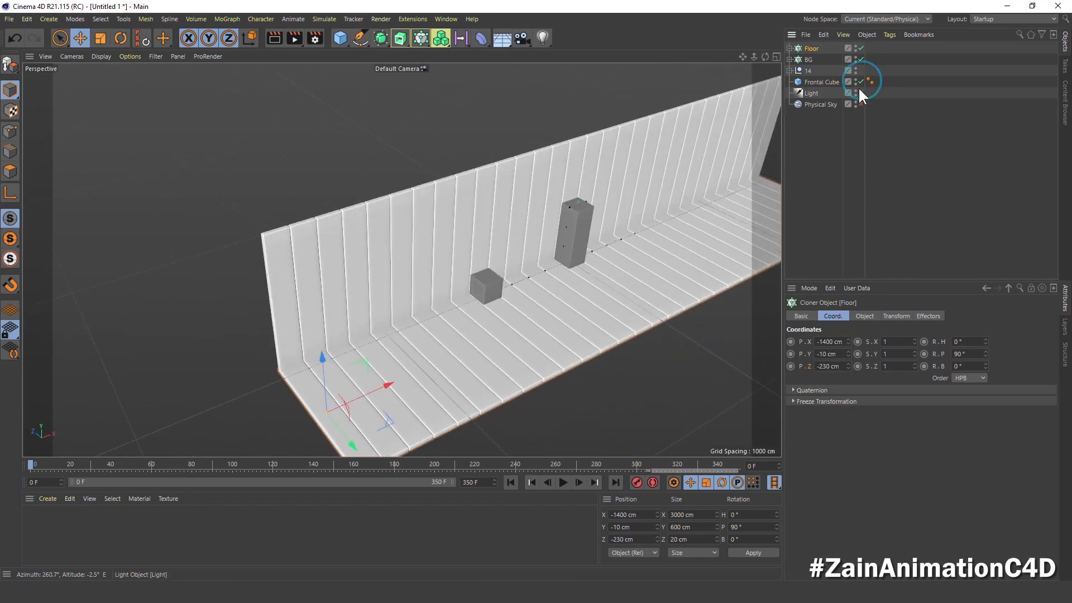
pyautogui.click(860, 93)
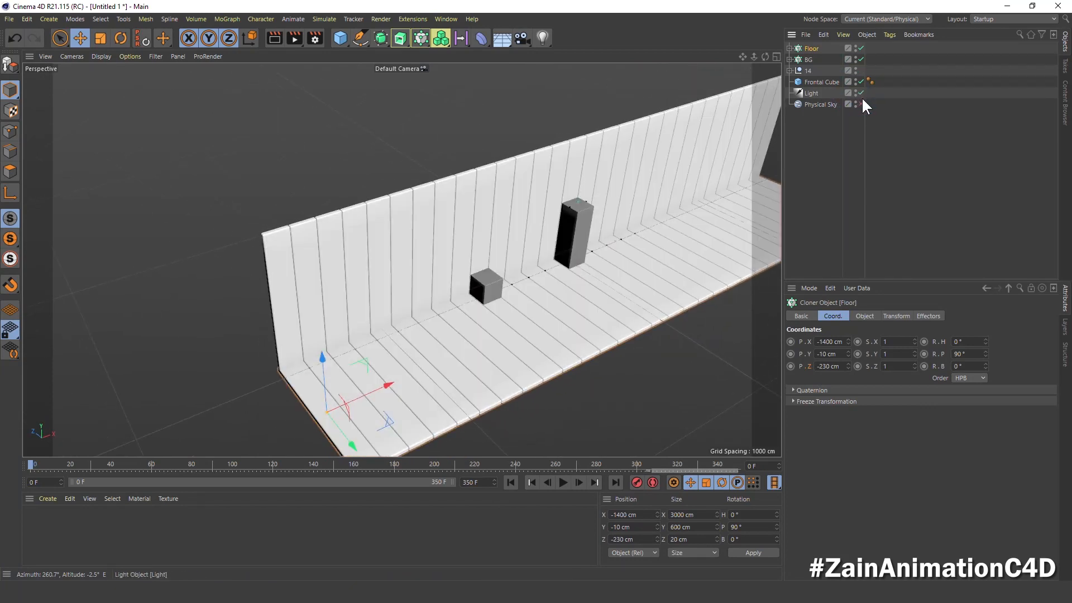
pyautogui.click(861, 103)
pyautogui.keyDown('alt'); pyautogui.moveTo(507, 275); pyautogui.dragTo(397, 277); pyautogui.keyUp('alt')
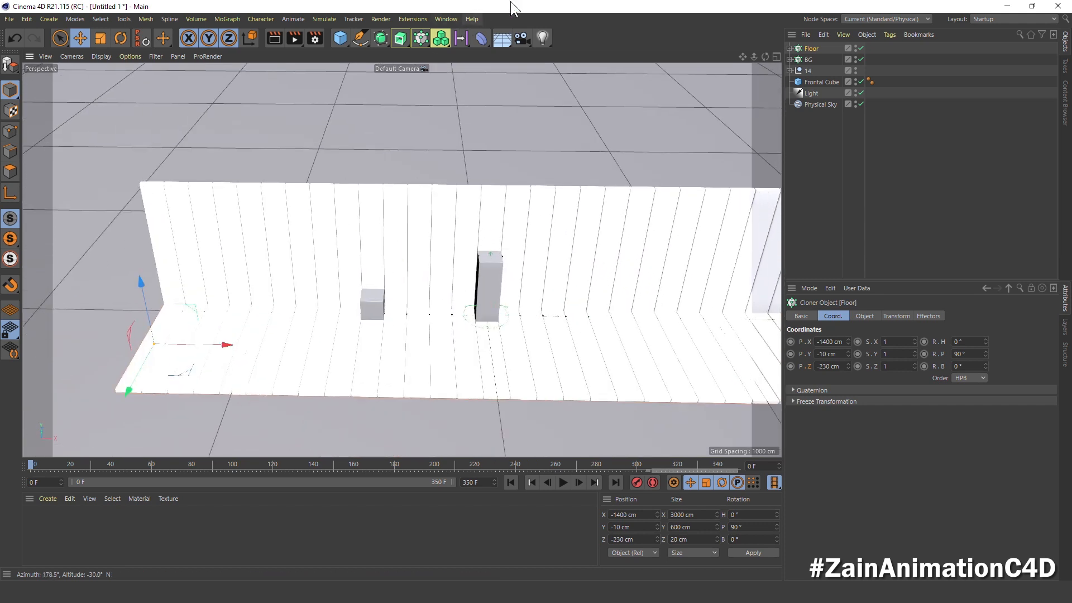
# Add a camera, look through it, and position it at X -500 cm, Y 225 cm and Z -850 cm
pyautogui.click(522, 38)
pyautogui.click(861, 48)
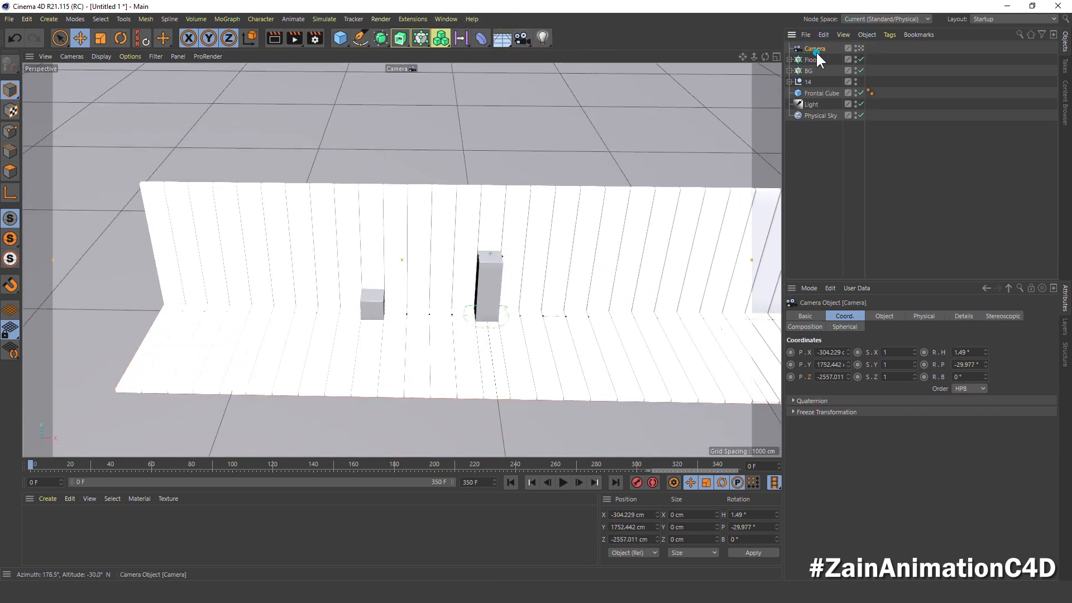
pyautogui.click(807, 352)
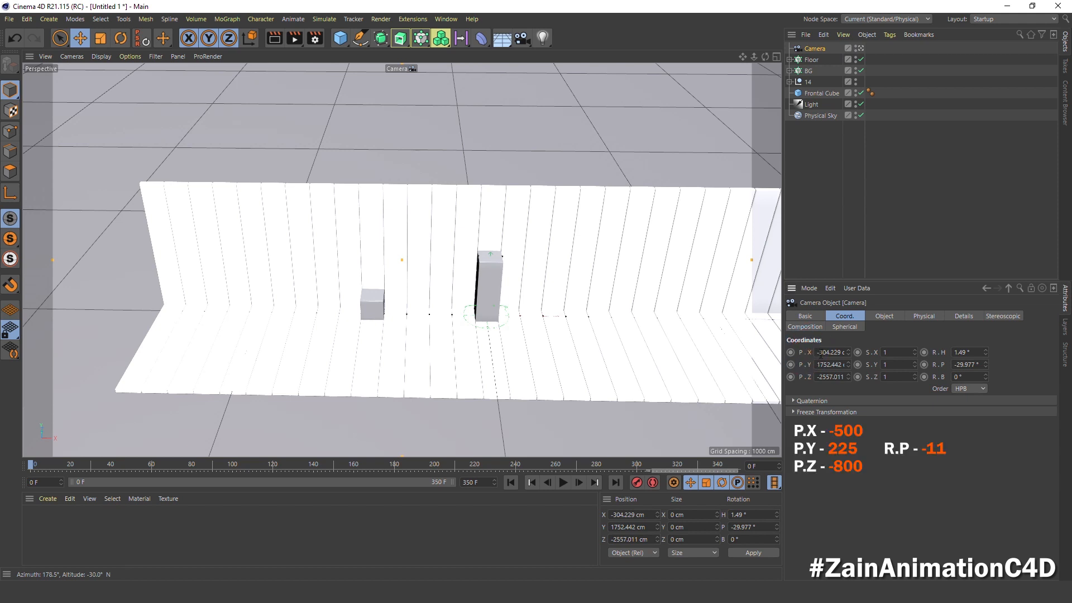
pyautogui.moveTo(818, 354); pyautogui.dragTo(895, 354)
pyautogui.press('BackSpace')
pyautogui.write('-500')
pyautogui.press('Tab')
pyautogui.write('22')
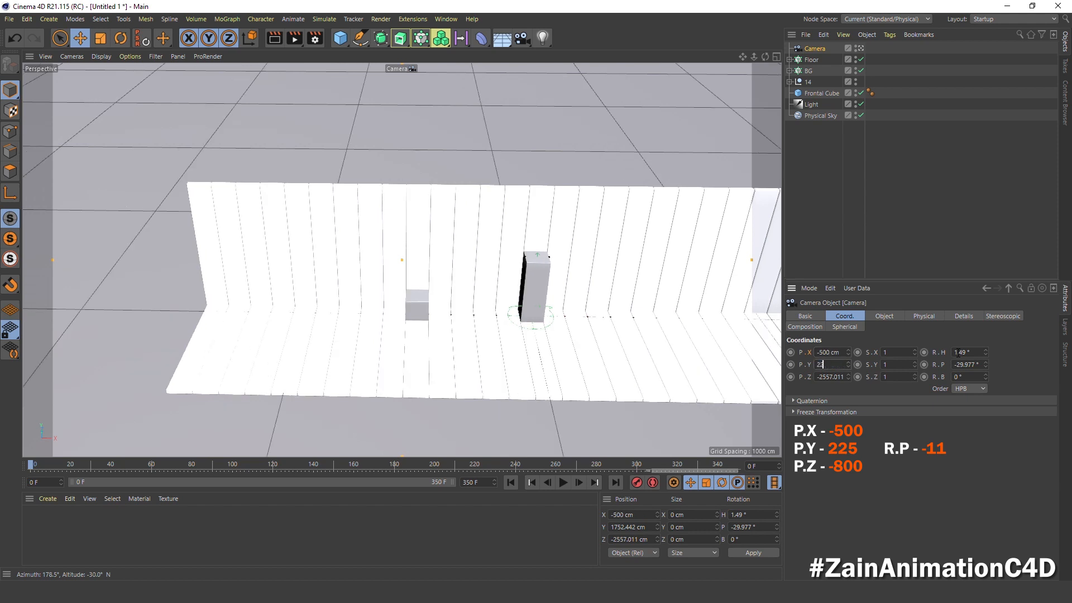
pyautogui.write('5')
pyautogui.press('Tab')
pyautogui.press('BackSpace')
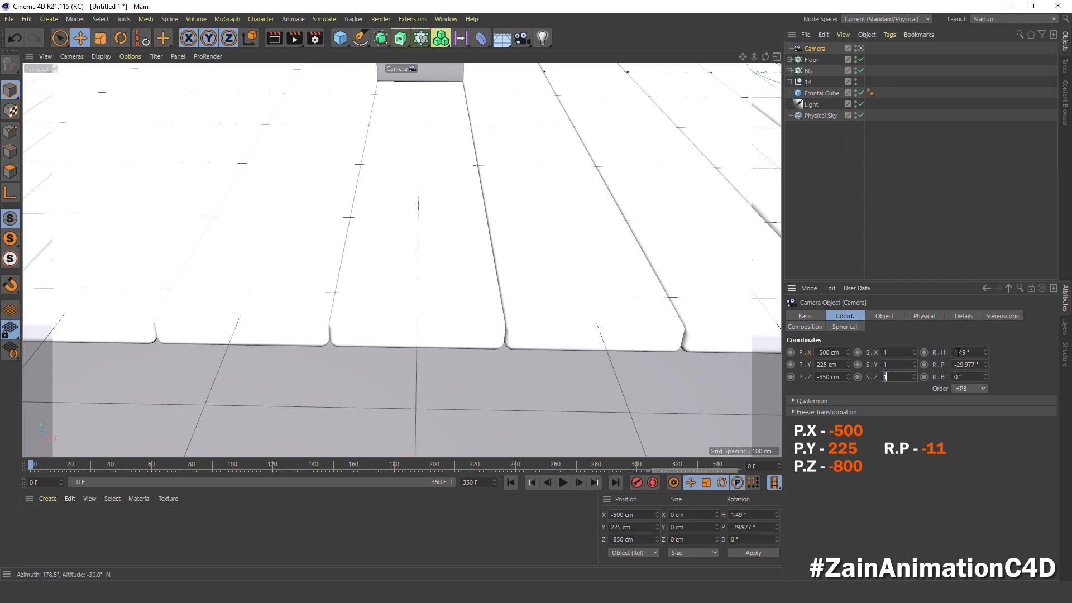
# Set the camera's heading to 0° and its pitch to -11°
pyautogui.doubleClick(958, 352)
pyautogui.press('Tab')
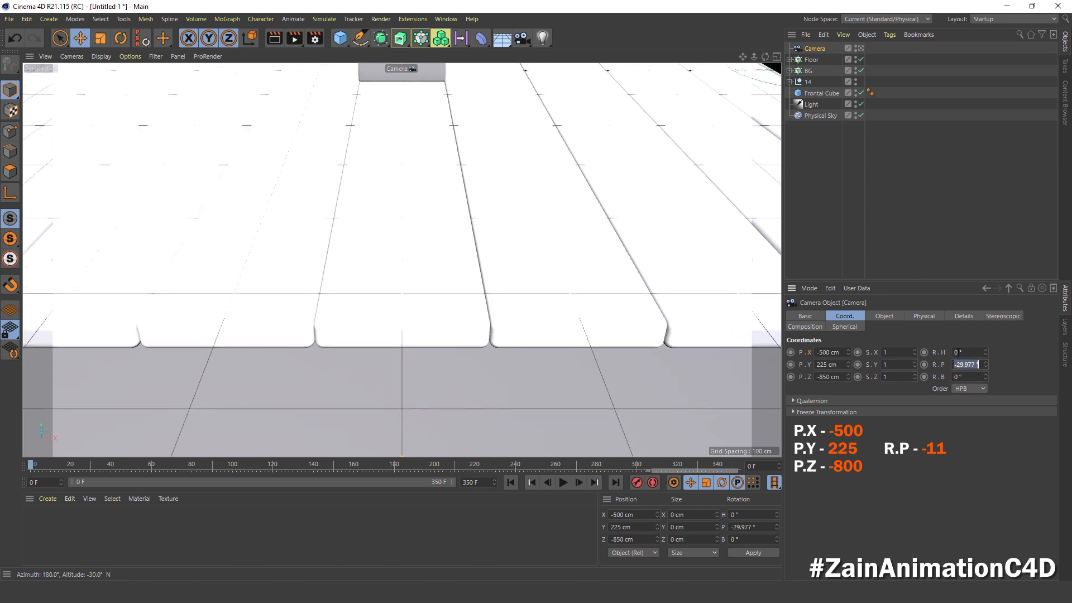
pyautogui.write('-11')
pyautogui.press('Return')
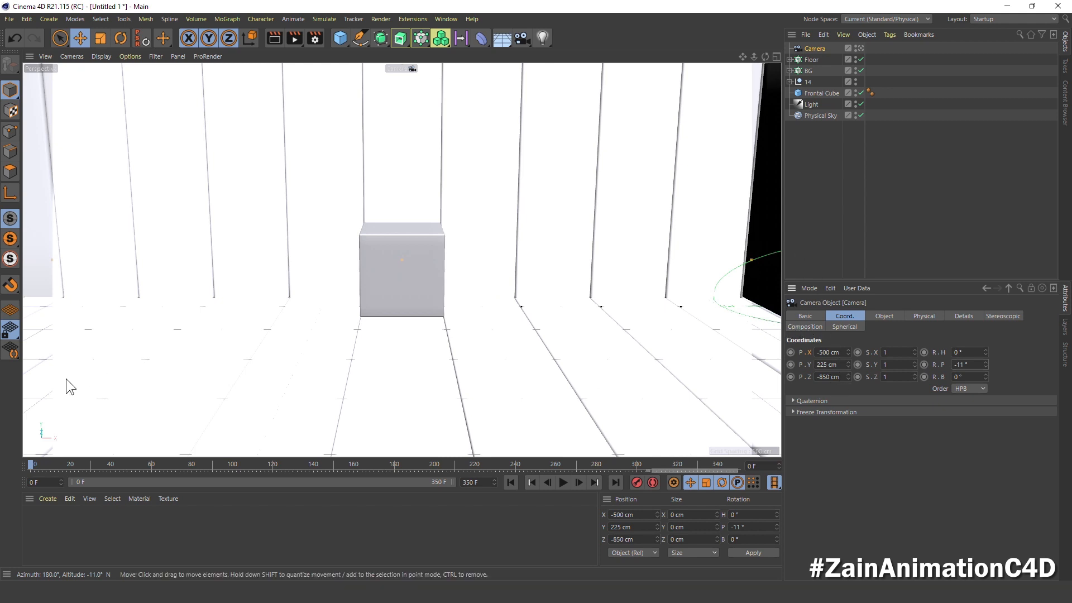
# Disable the Physical Sky and the Light
pyautogui.moveTo(30, 463); pyautogui.dragTo(5, 479)
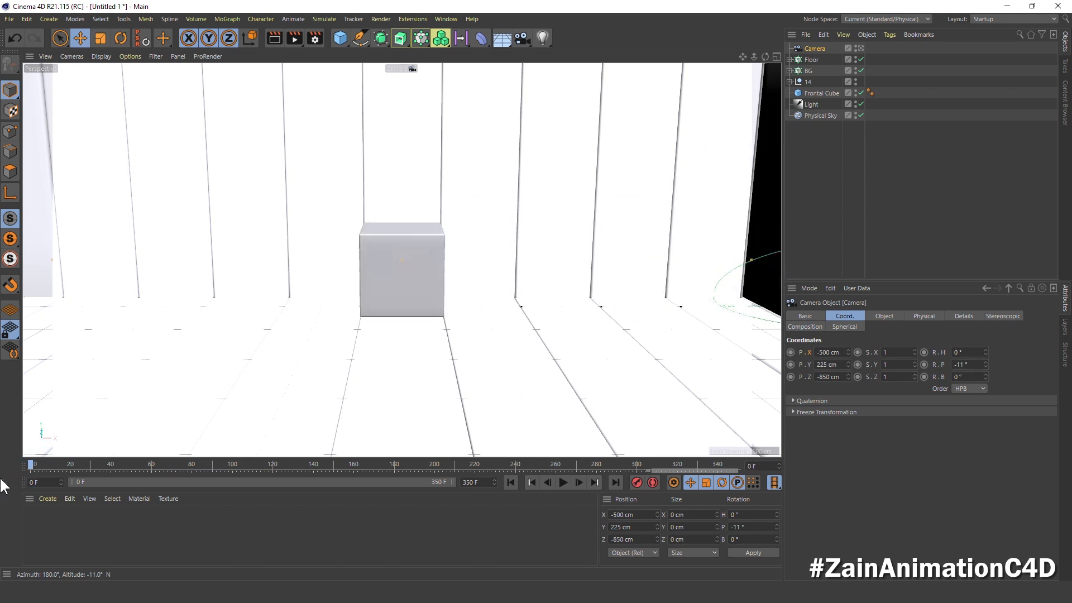
pyautogui.click(861, 115)
pyautogui.click(860, 100)
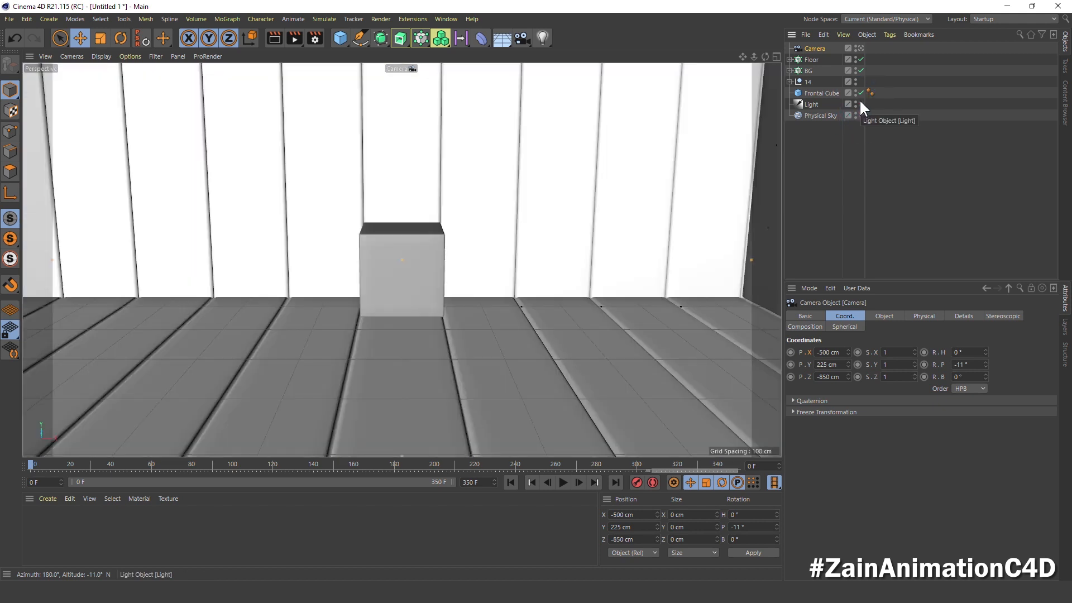
# Set the camera's Z position to -800 cm
pyautogui.click(814, 49)
pyautogui.moveTo(849, 351); pyautogui.dragTo(848, 378)
pyautogui.hotkey('ctrl', 'z')
pyautogui.doubleClick(833, 377)
pyautogui.write('-800')
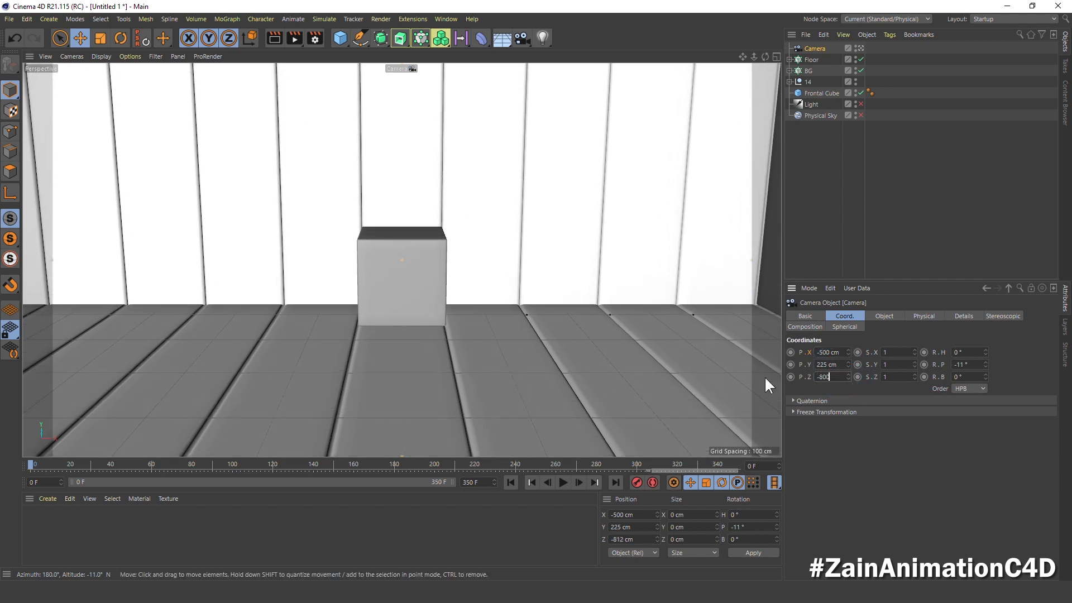
pyautogui.press('Return')
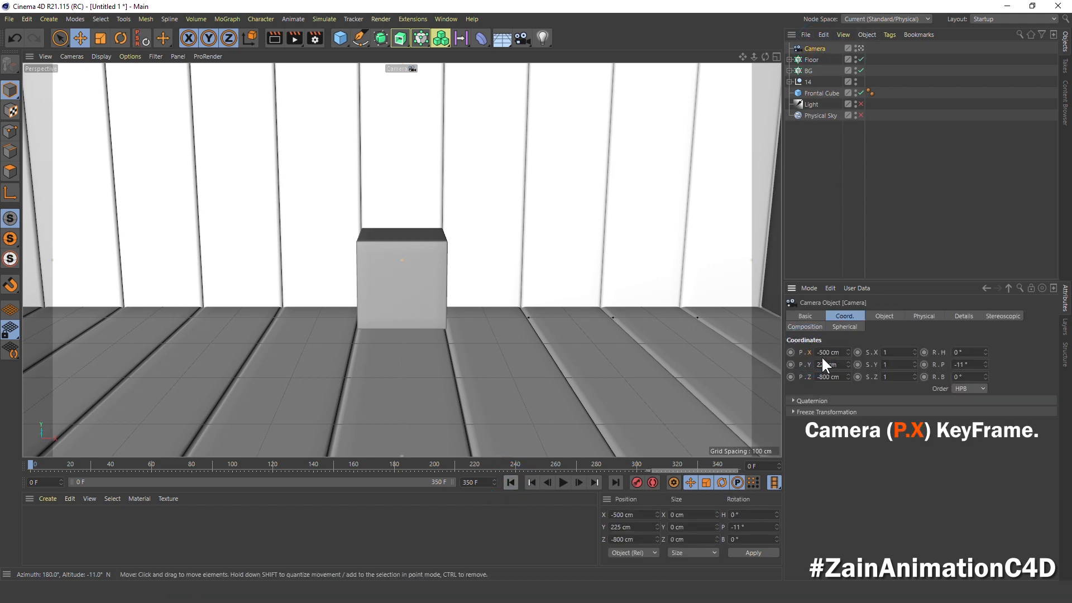
# Keyframe the camera's X position at -500 cm on frame 0 and at 500 cm on frame 350
pyautogui.click(615, 482)
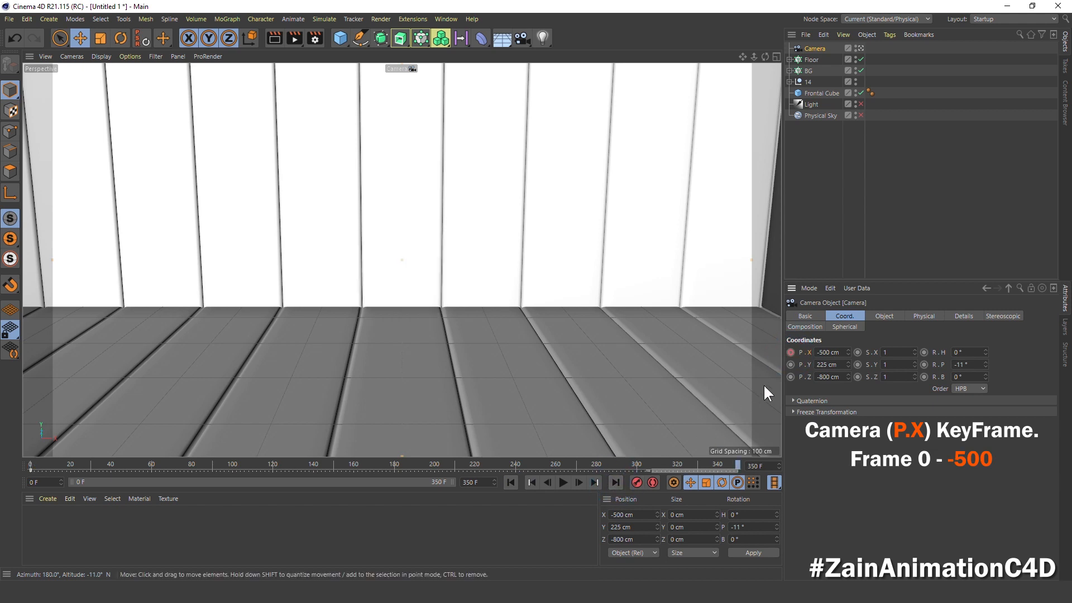
pyautogui.doubleClick(829, 352)
pyautogui.write('500')
pyautogui.press('Return')
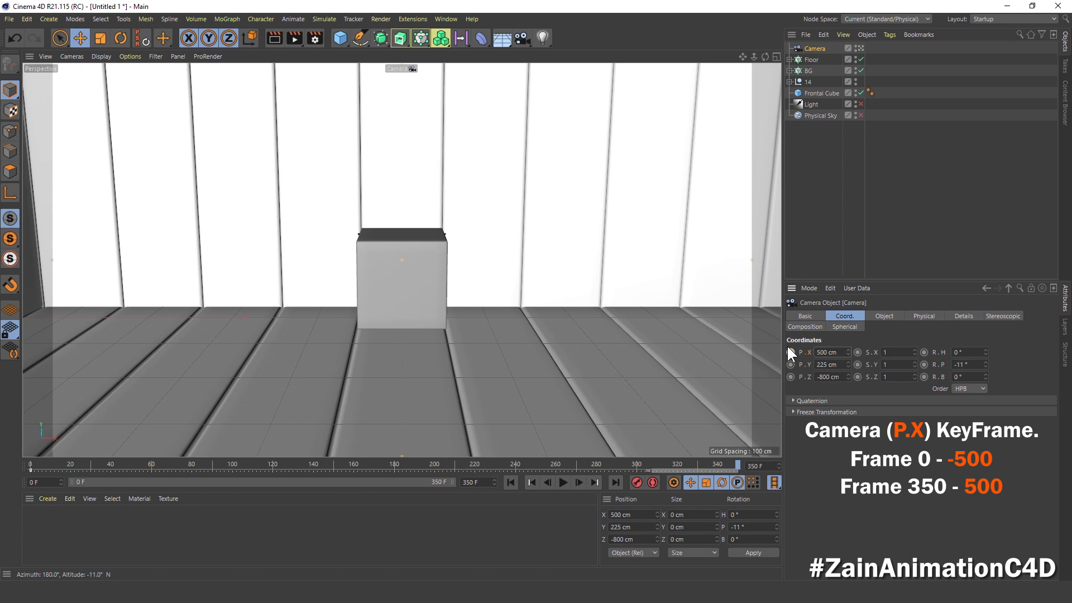
# Play the animation from the first frame to check the camera's sideways move
pyautogui.click(509, 481)
pyautogui.click(560, 481)
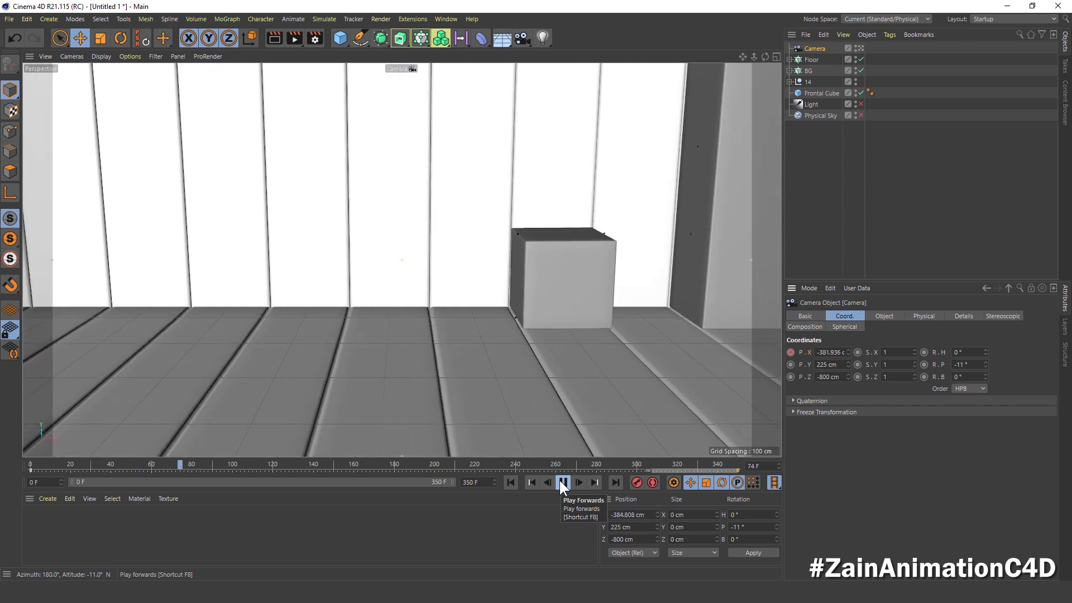
pyautogui.click(562, 481)
# Keyframe the camera's Y position at 225 cm on frame 100
pyautogui.moveTo(256, 472); pyautogui.dragTo(232, 480)
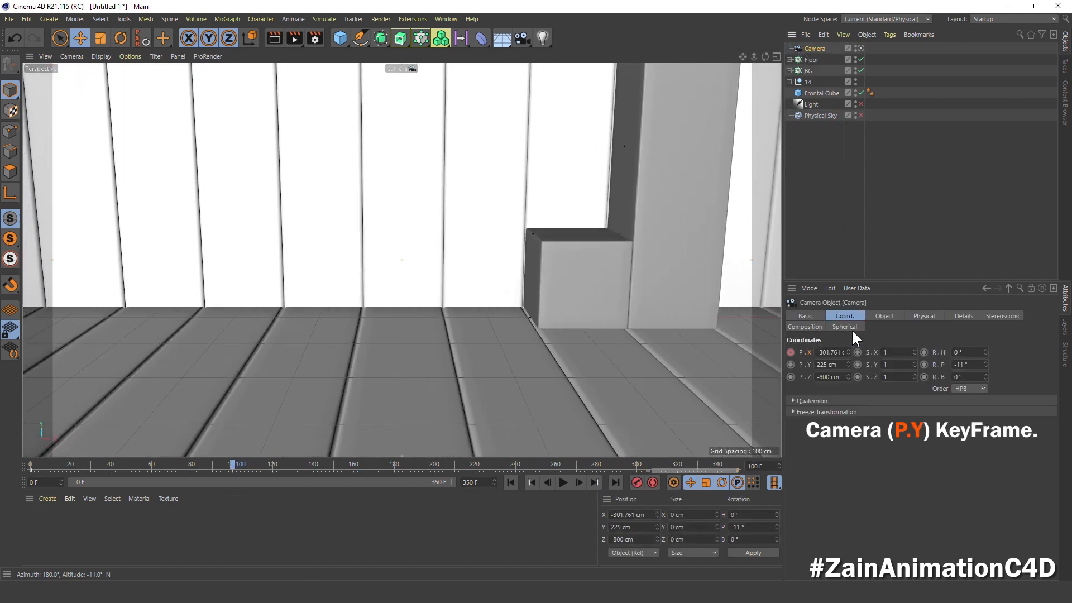
pyautogui.rightClick(791, 366)
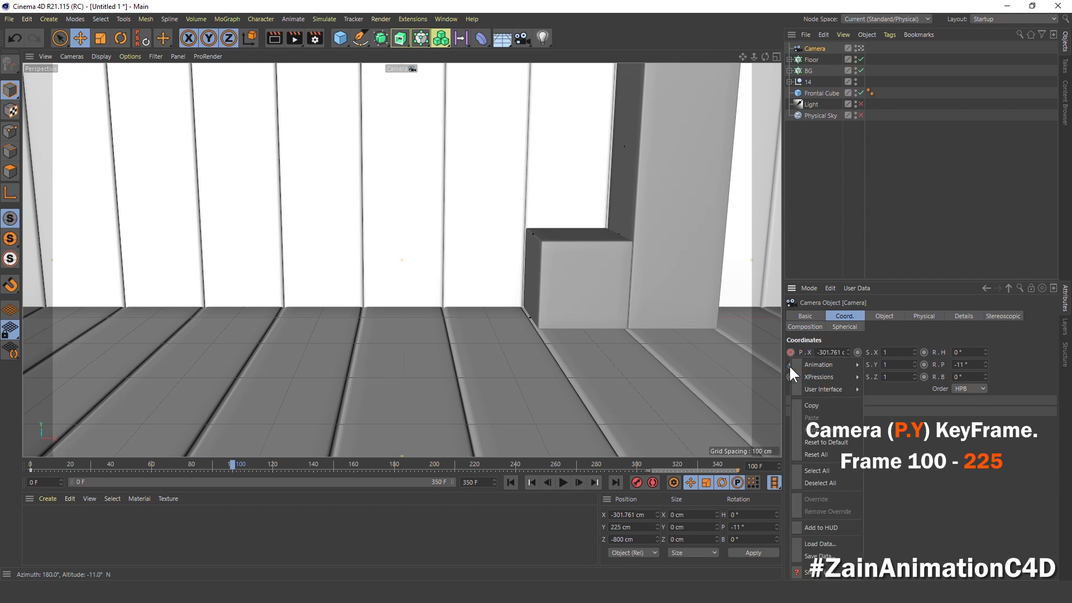
pyautogui.click(790, 366)
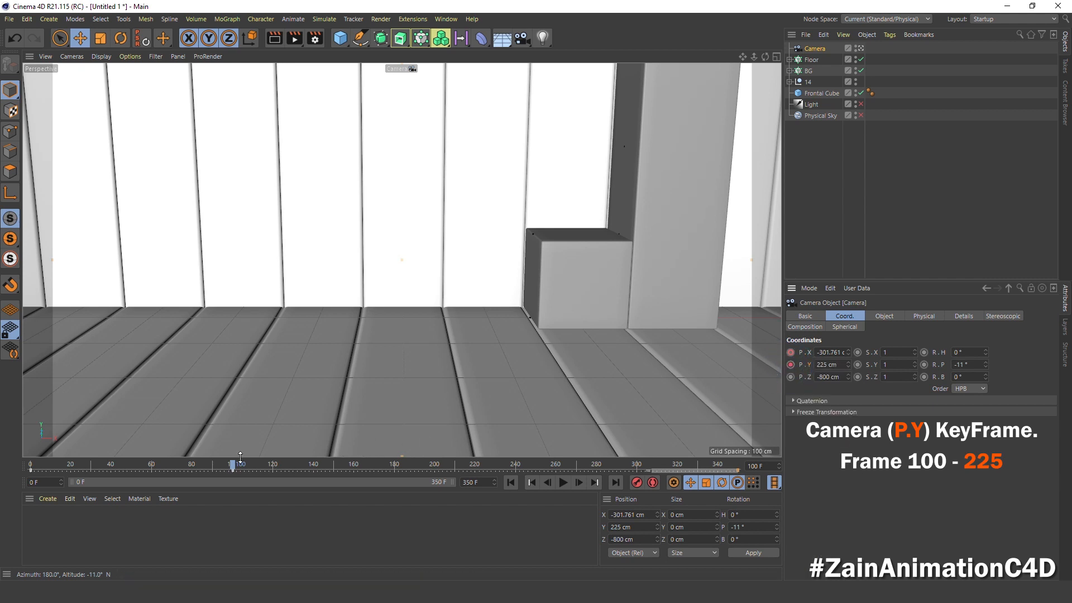
# Check the framing at frame 175 outside the camera view, and keyframe the camera's Y position at 400 cm there
pyautogui.moveTo(233, 464); pyautogui.dragTo(384, 476)
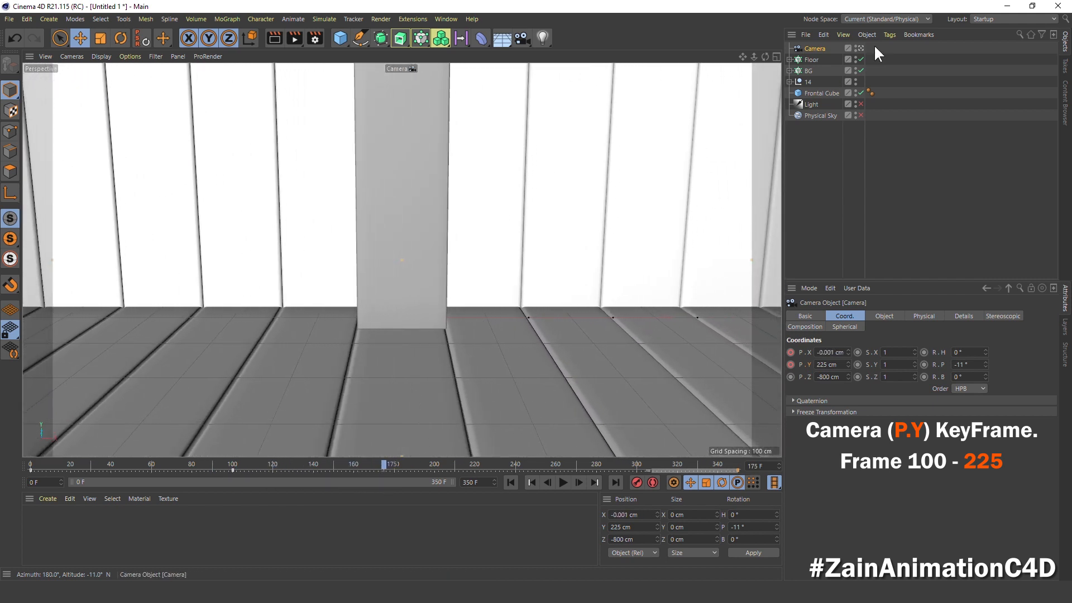
pyautogui.click(858, 49)
pyautogui.click(859, 49)
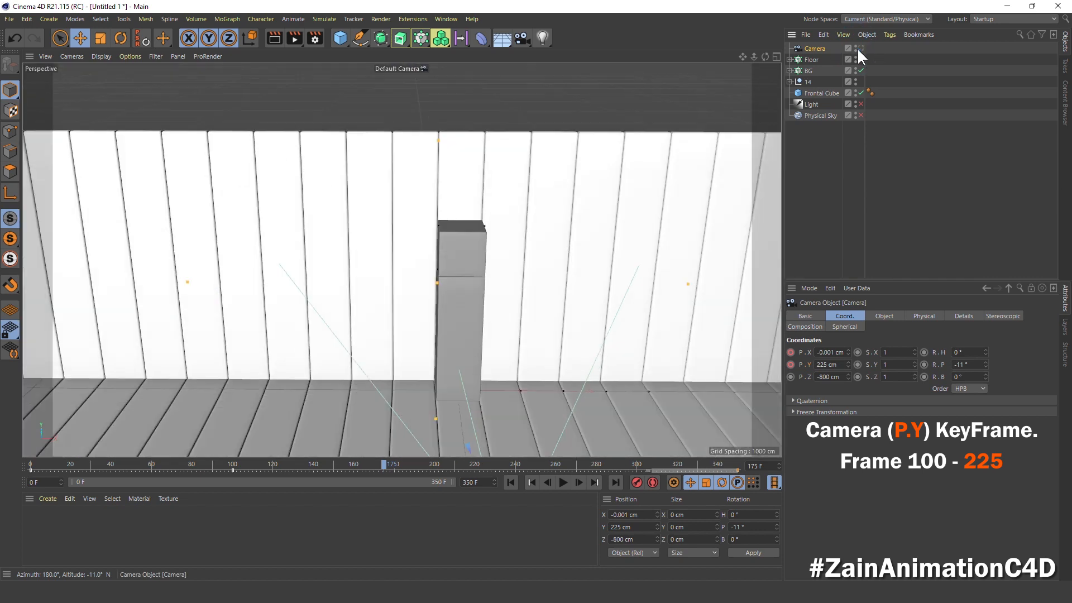
pyautogui.click(812, 365)
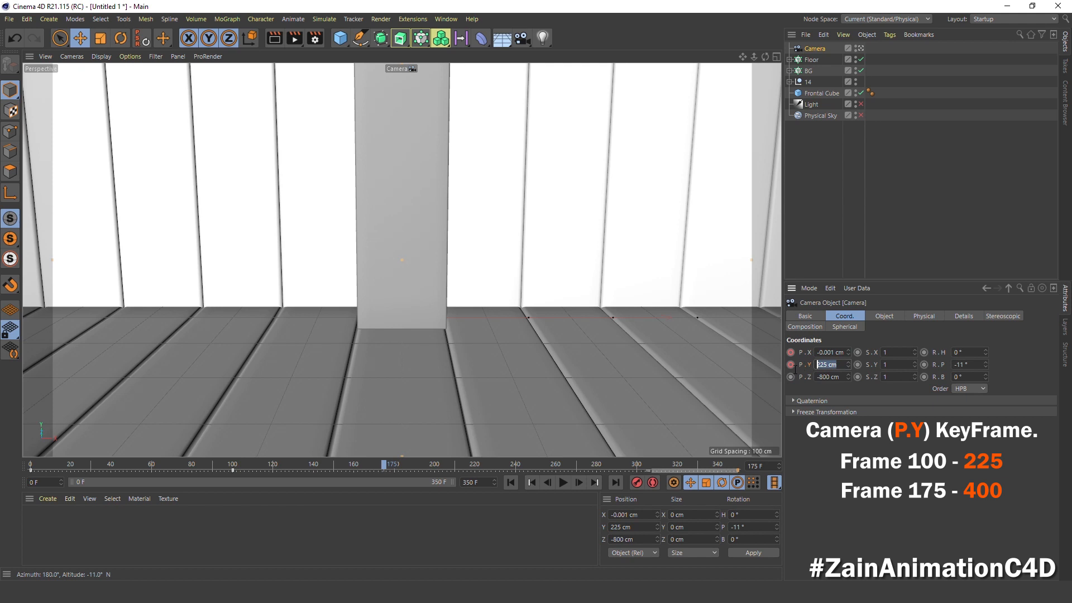
pyautogui.write('400')
pyautogui.press('Return')
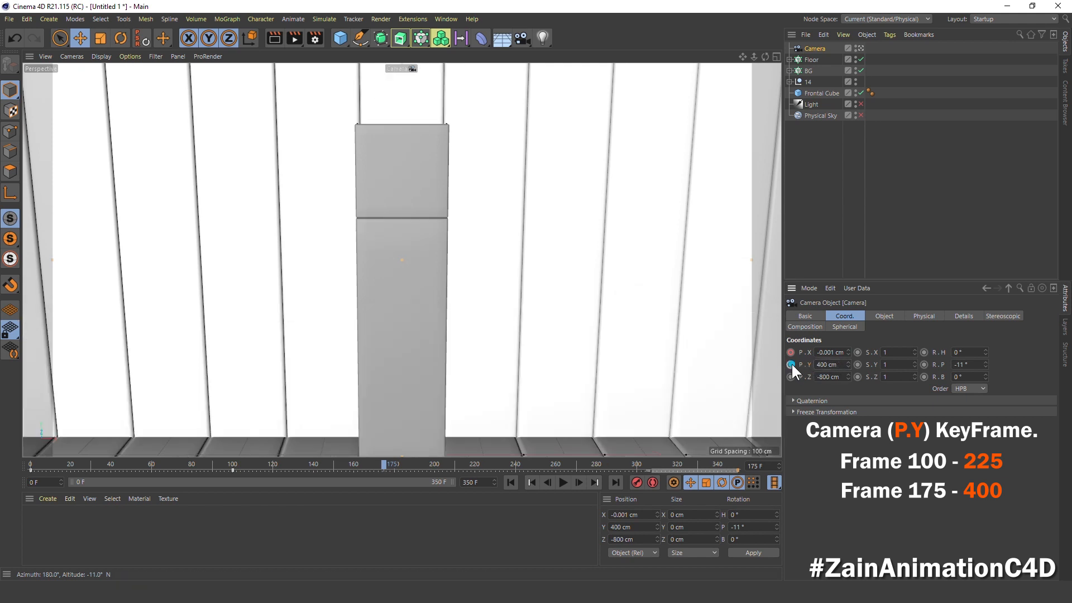
pyautogui.click(791, 364)
# Keyframe the camera's Y position at 225 cm on frame 250 and return to the first frame
pyautogui.moveTo(238, 467); pyautogui.dragTo(535, 494)
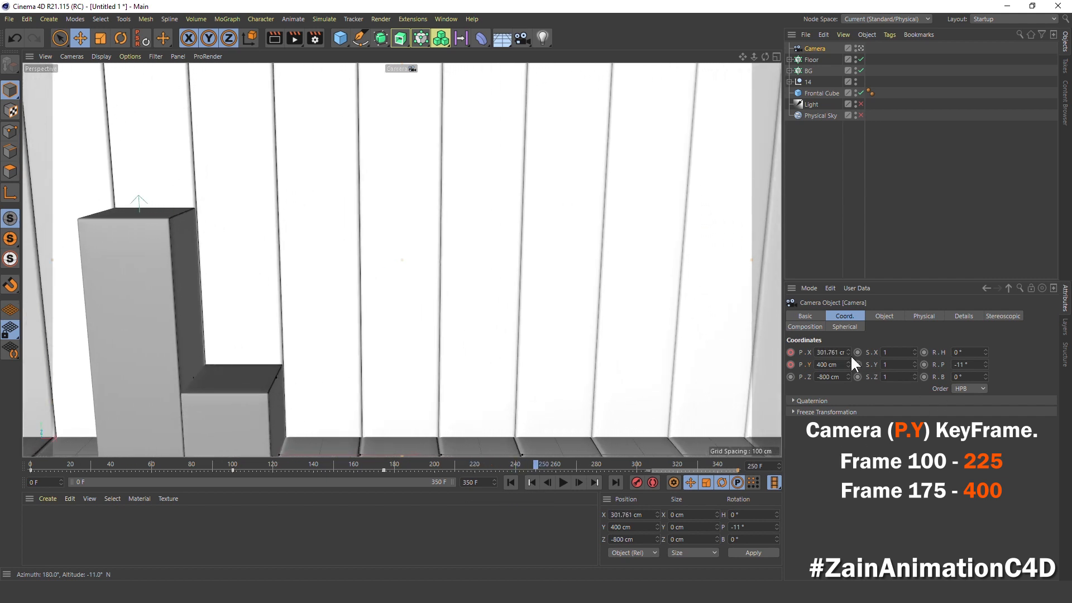
pyautogui.doubleClick(829, 365)
pyautogui.write('225')
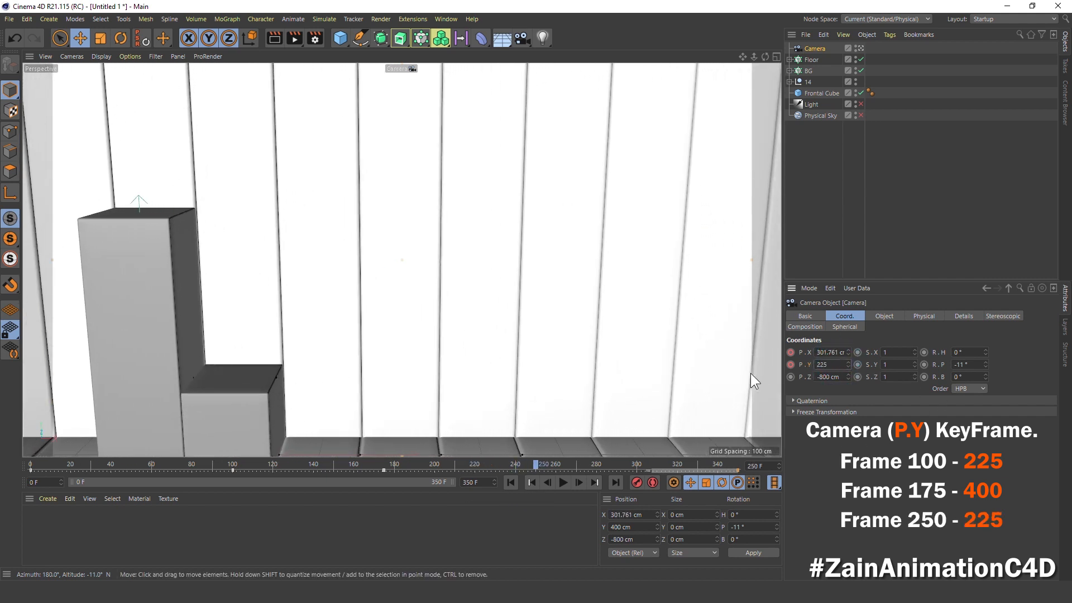
pyautogui.press('Return')
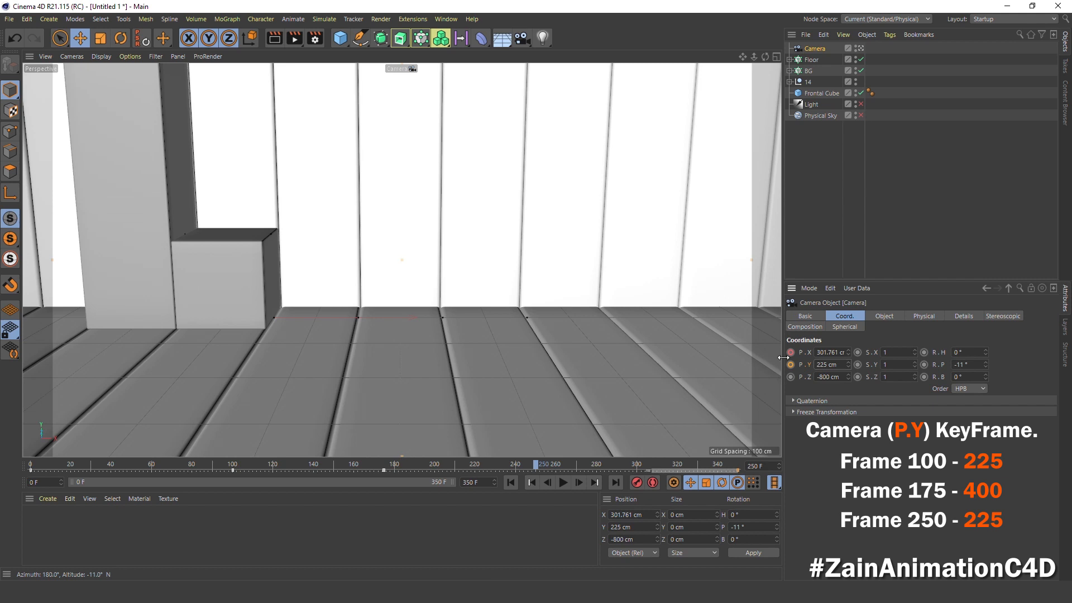
pyautogui.click(511, 482)
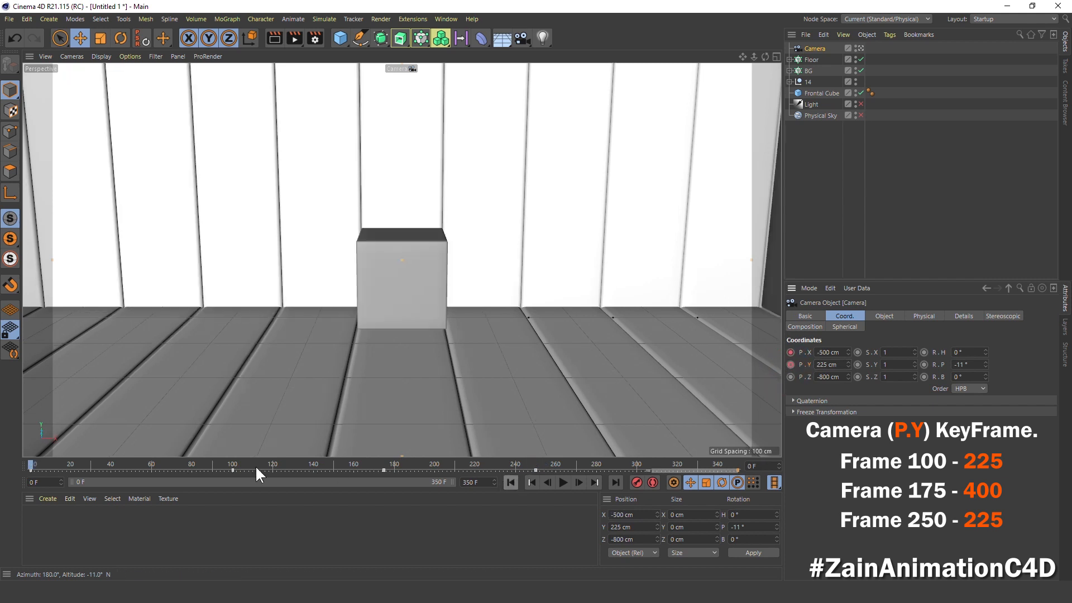
# Scrub through the animation to its last frame to check the camera motion, and return to the first frame
pyautogui.click(31, 465)
pyautogui.moveTo(32, 465); pyautogui.dragTo(709, 491)
pyautogui.click(511, 482)
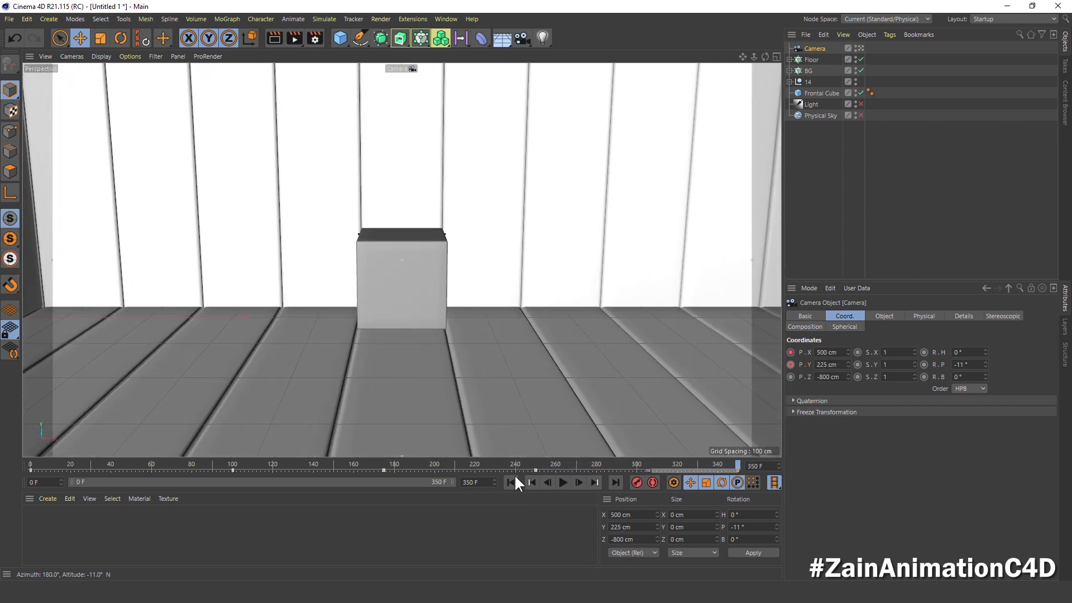
# Make the camera's Position X animation curve linear in the F-Curve timeline and close the timeline
pyautogui.click(446, 19)
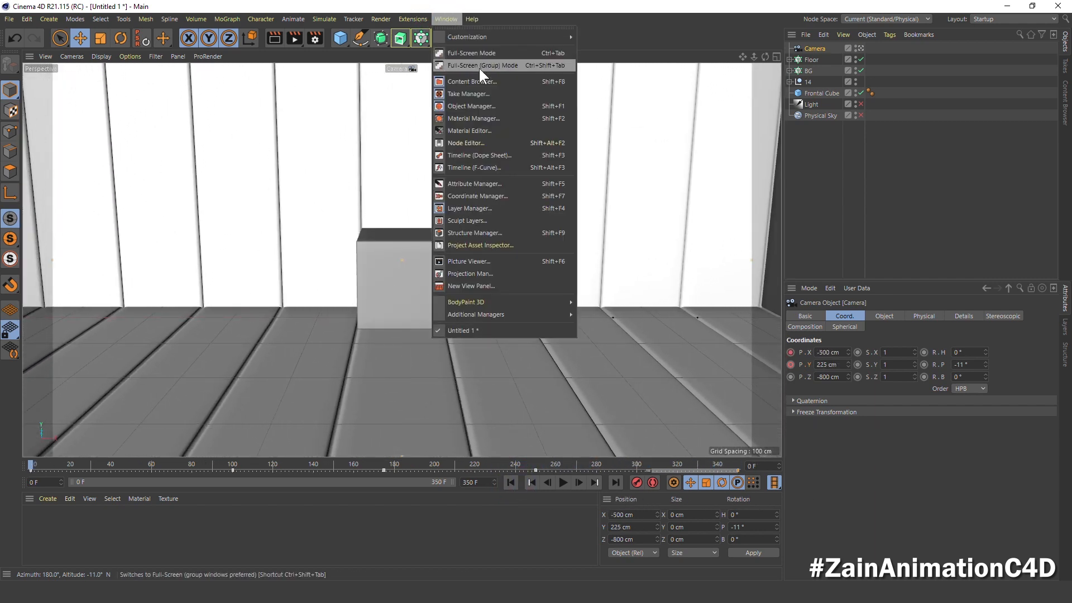
pyautogui.click(498, 164)
pyautogui.click(509, 230)
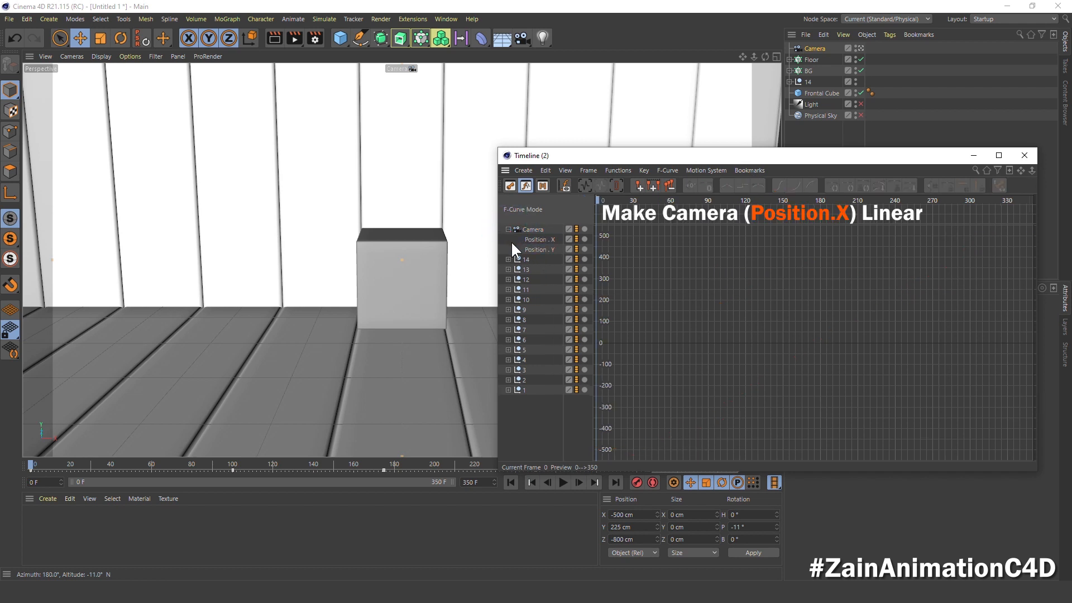
pyautogui.click(527, 239)
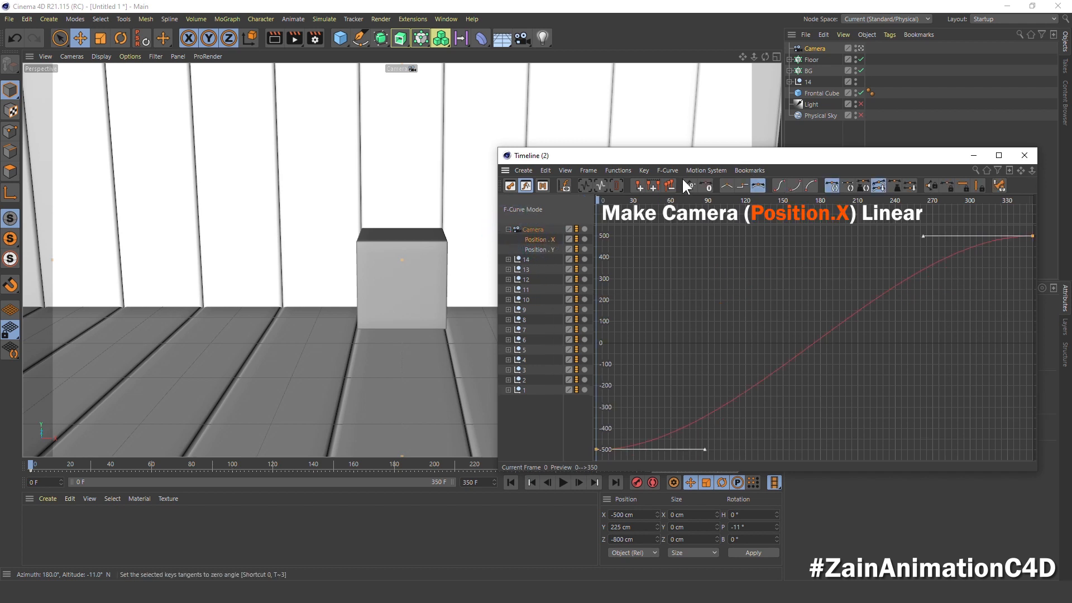
pyautogui.click(726, 185)
pyautogui.click(1024, 155)
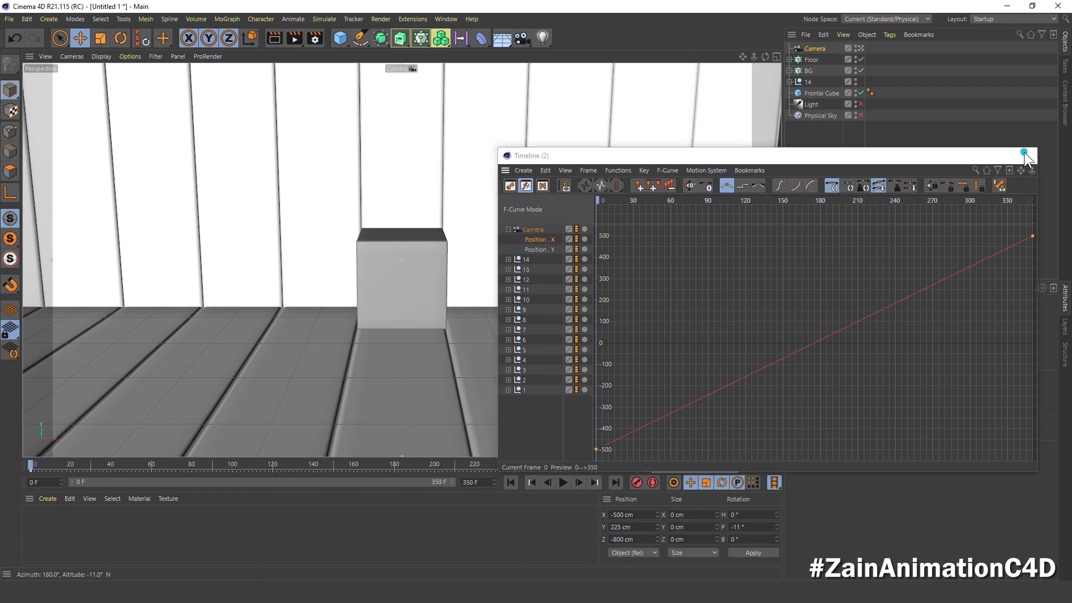
pyautogui.click(822, 149)
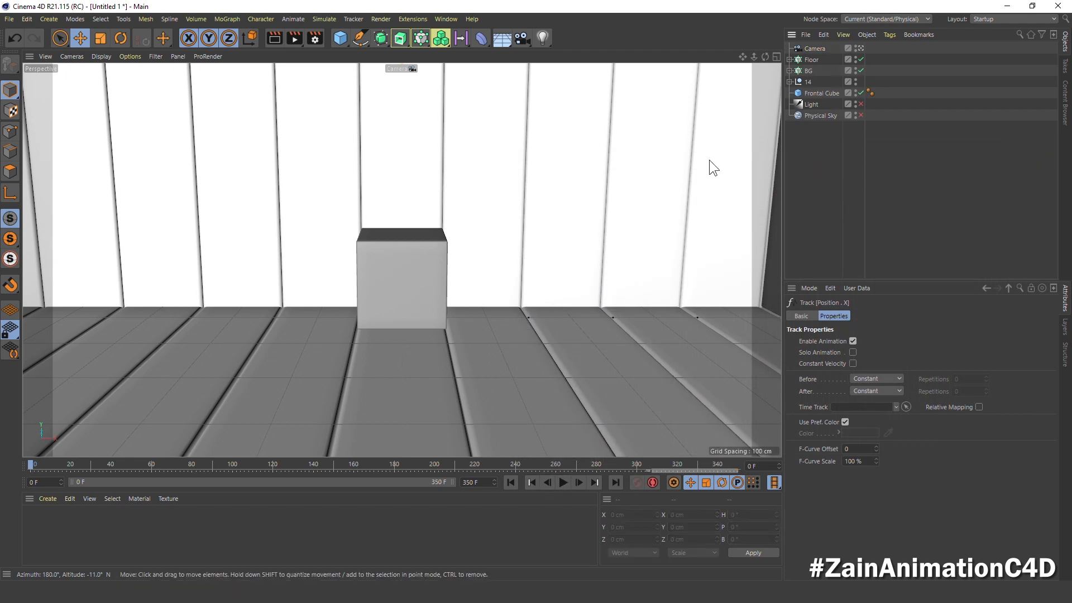
# Create a new material, open it for editing and name it Mat 1
pyautogui.doubleClick(79, 537)
pyautogui.doubleClick(35, 517)
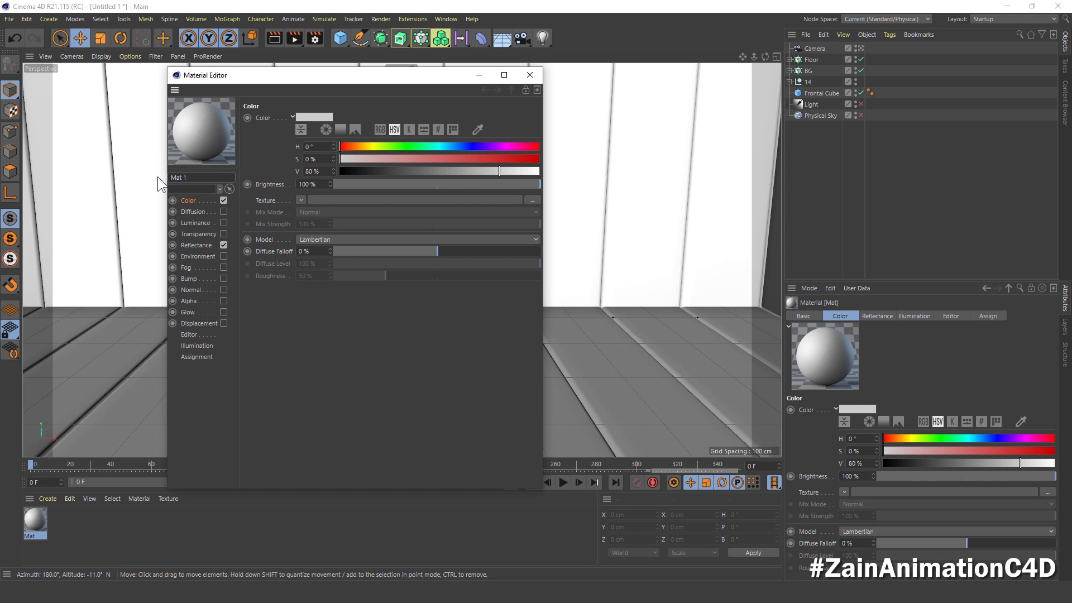
pyautogui.press('Return')
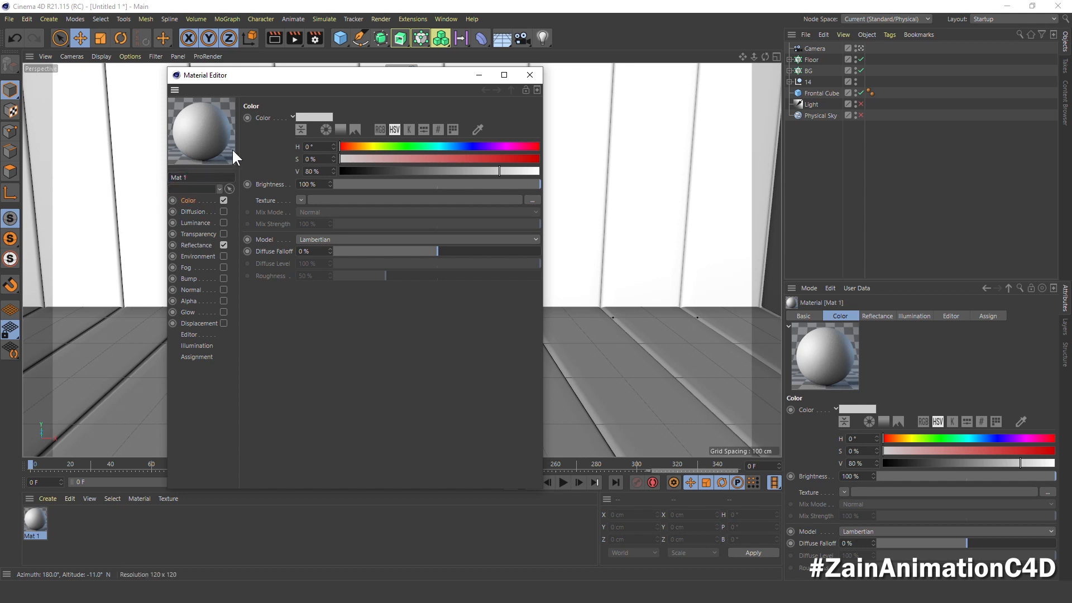
# Set Mat 1's color to H 350°, S 75% and V 100%, and close its editor
pyautogui.doubleClick(317, 147)
pyautogui.write('350')
pyautogui.press('Tab')
pyautogui.write('75')
pyautogui.press('Tab')
pyautogui.write('100')
pyautogui.press('Return')
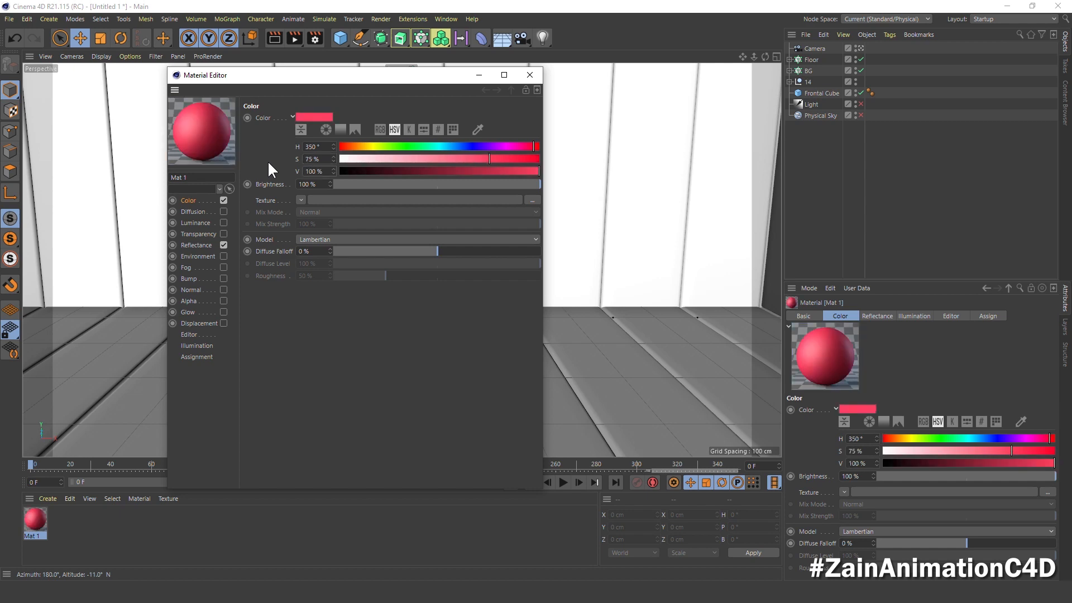
pyautogui.click(529, 75)
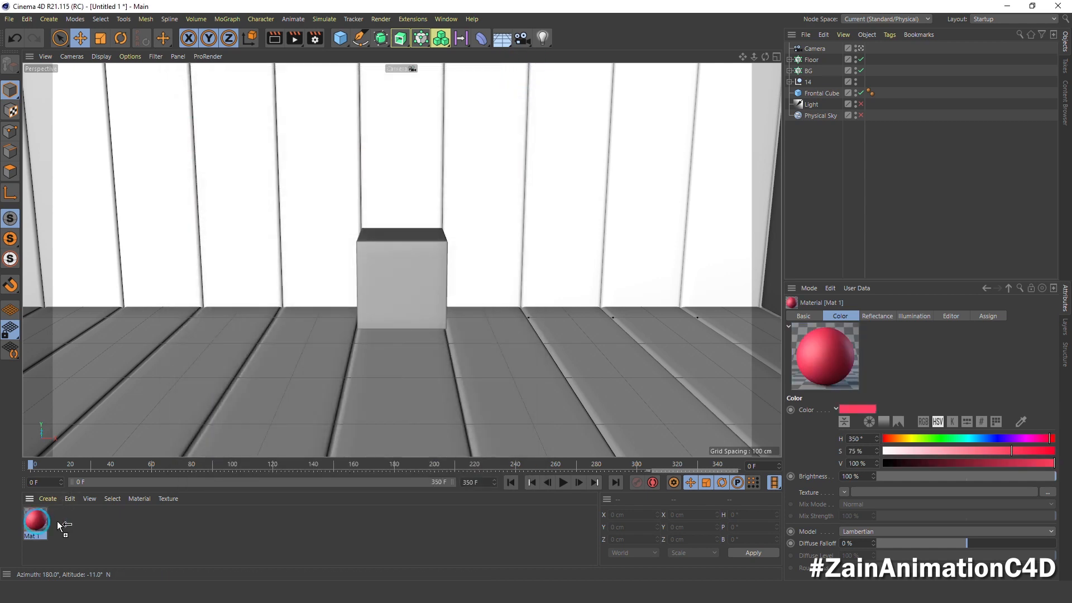
# Duplicate Mat 1 and rename the copy Mat 2
pyautogui.moveTo(59, 526); pyautogui.dragTo(63, 521)
pyautogui.doubleClick(63, 520)
pyautogui.click(193, 173)
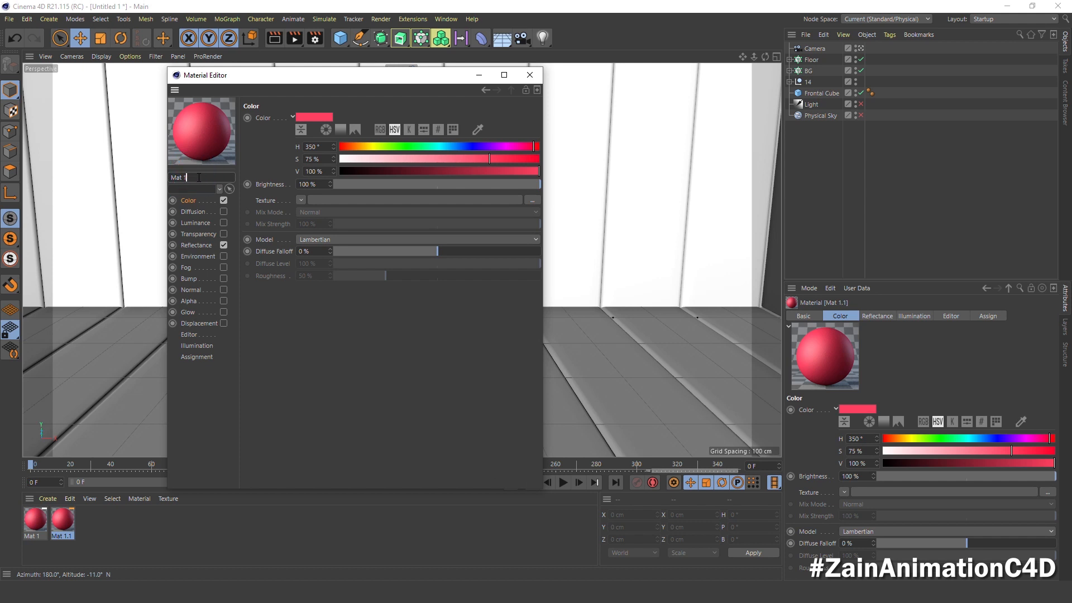
pyautogui.write('Mat 2')
pyautogui.press('Return')
# Set Mat 2's color to white with H 0° and S 0%, and close its editor
pyautogui.click(333, 144)
pyautogui.moveTo(322, 146); pyautogui.dragTo(282, 151)
pyautogui.write('0')
pyautogui.press('Tab')
pyautogui.write('0')
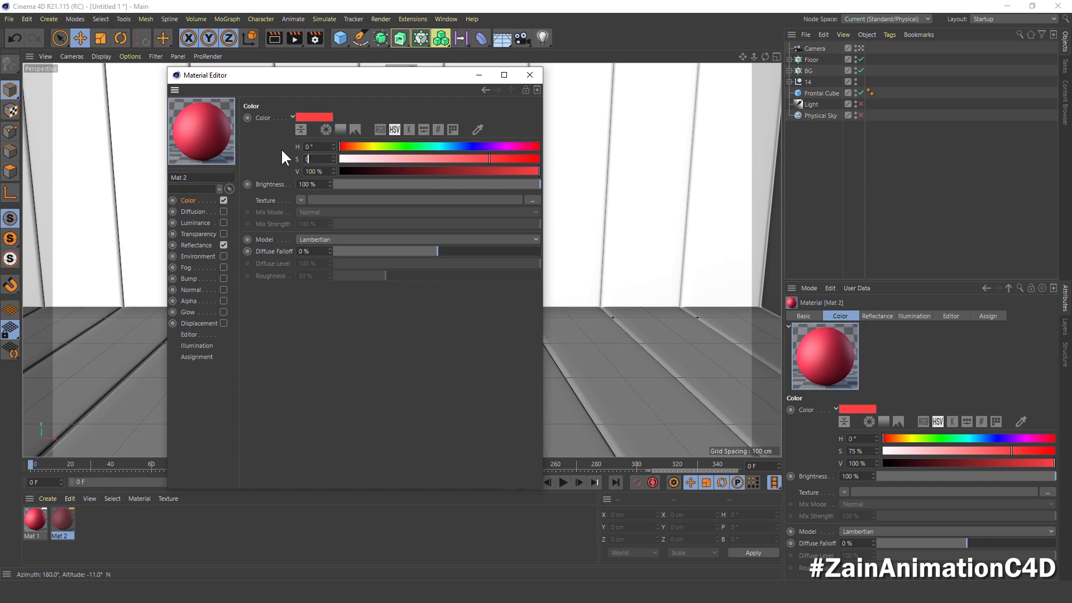
pyautogui.press('Tab')
pyautogui.press('Return')
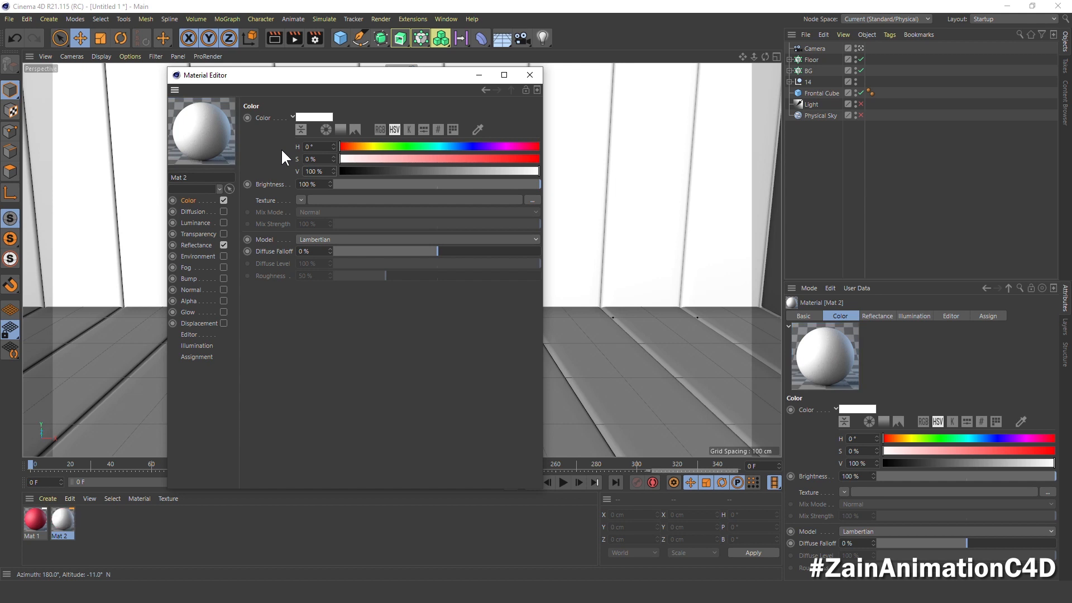
pyautogui.click(538, 75)
# Duplicate Mat 2 and rename the copy Mat 3
pyautogui.doubleClick(87, 522)
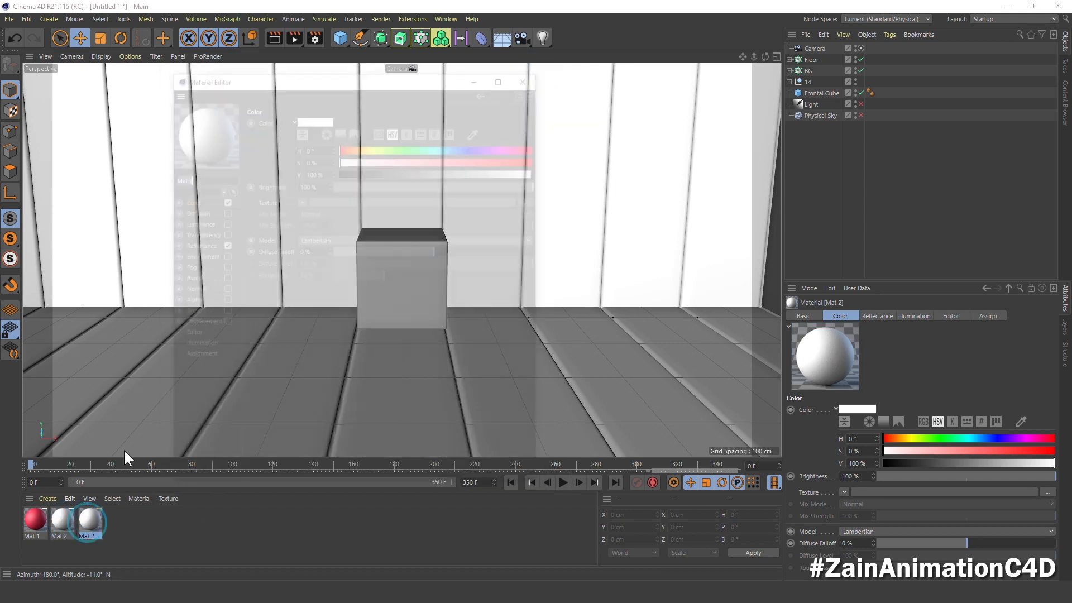
pyautogui.click(204, 175)
pyautogui.press('BackSpace')
pyautogui.write('3')
pyautogui.press('Return')
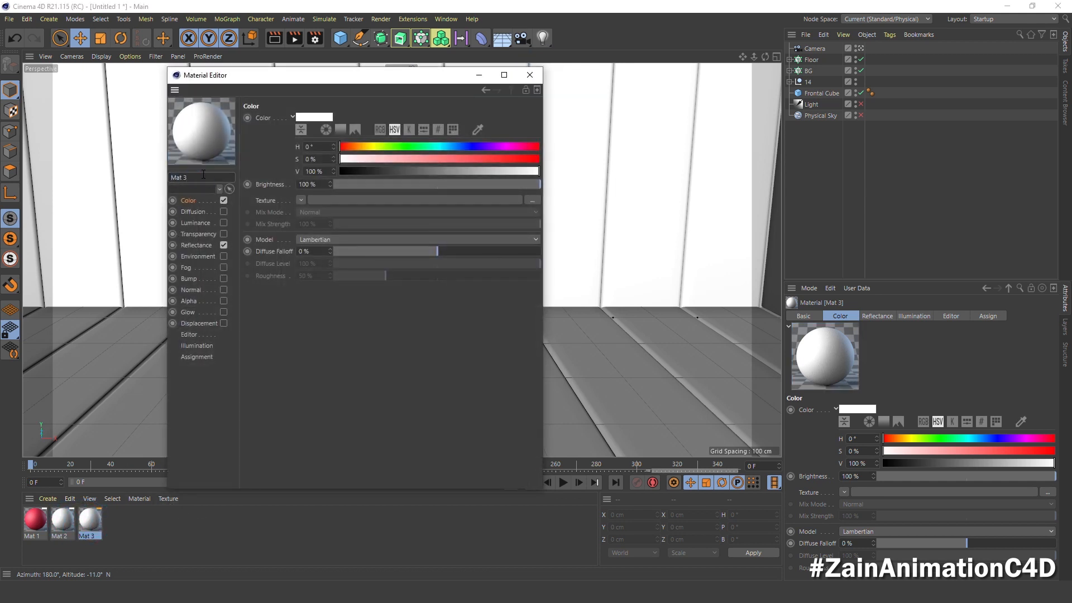
# Load a Checkerboard shader as Mat 3's color texture, with U Frequency 0 and V Frequency 8.75
pyautogui.click(300, 200)
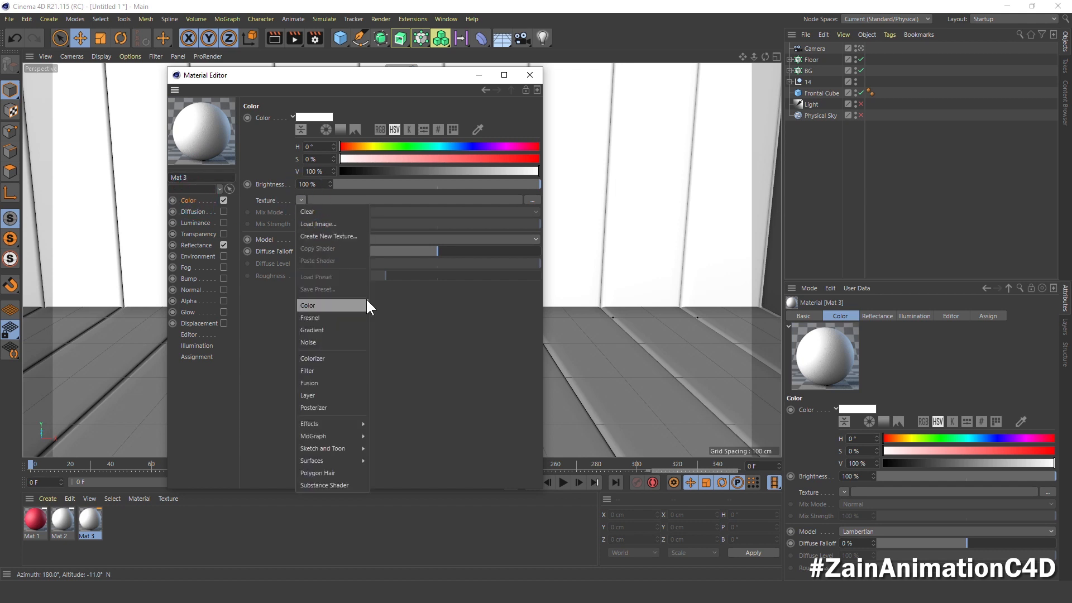
pyautogui.moveTo(337, 459)
pyautogui.click(406, 298)
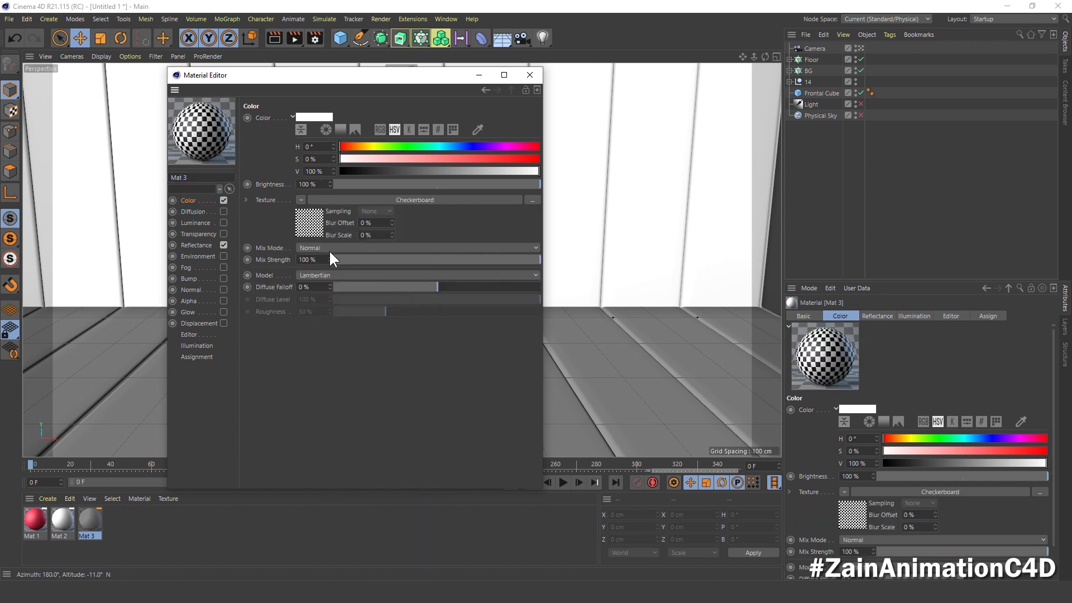
pyautogui.click(304, 219)
pyautogui.moveTo(313, 216); pyautogui.dragTo(213, 237)
pyautogui.write('0')
pyautogui.press('Return')
pyautogui.click(257, 231)
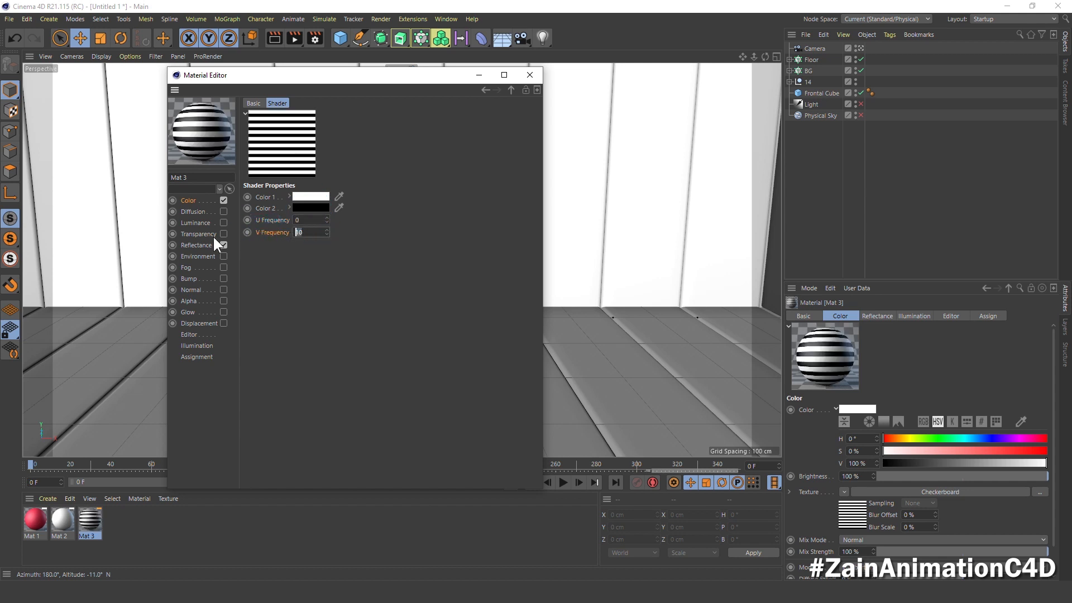
pyautogui.write('8.75')
pyautogui.press('Return')
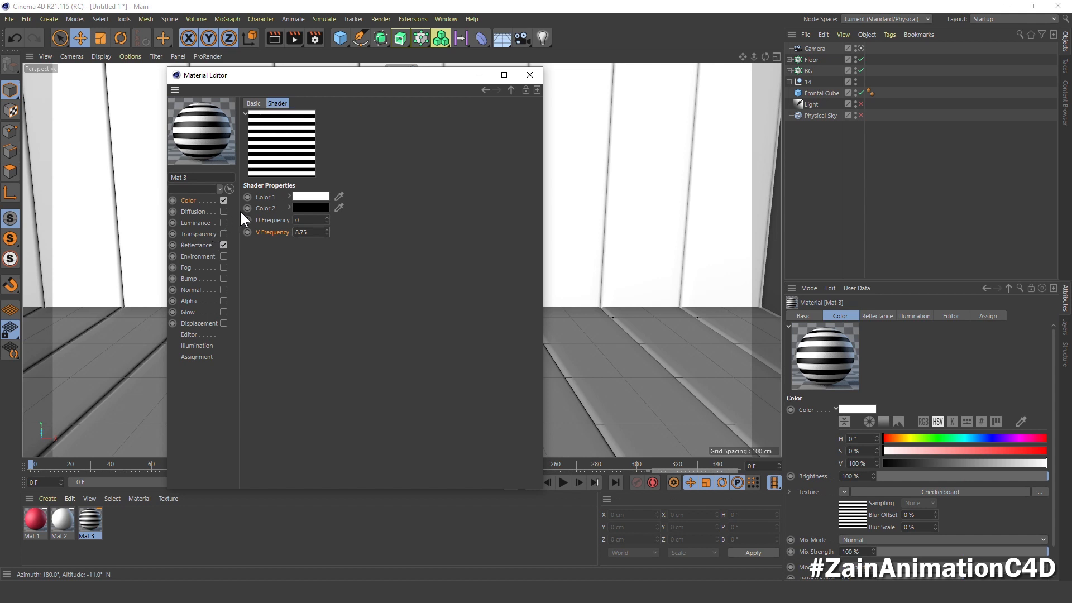
# Set the checkerboard's Color 1 to H 350° and S 75%, and its Color 2 to V 100%, and close the material
pyautogui.click(288, 197)
pyautogui.click(289, 262)
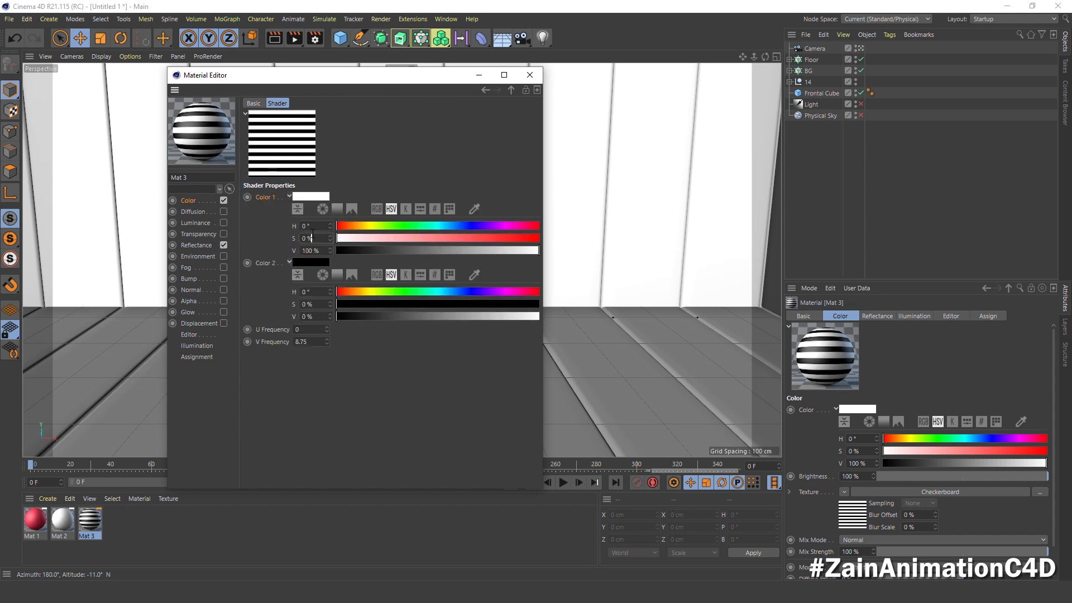
pyautogui.click(305, 225)
pyautogui.write('350')
pyautogui.press('Tab')
pyautogui.write('75')
pyautogui.press('Tab')
pyautogui.press('Tab')
pyautogui.press('Tab')
pyautogui.press('Tab')
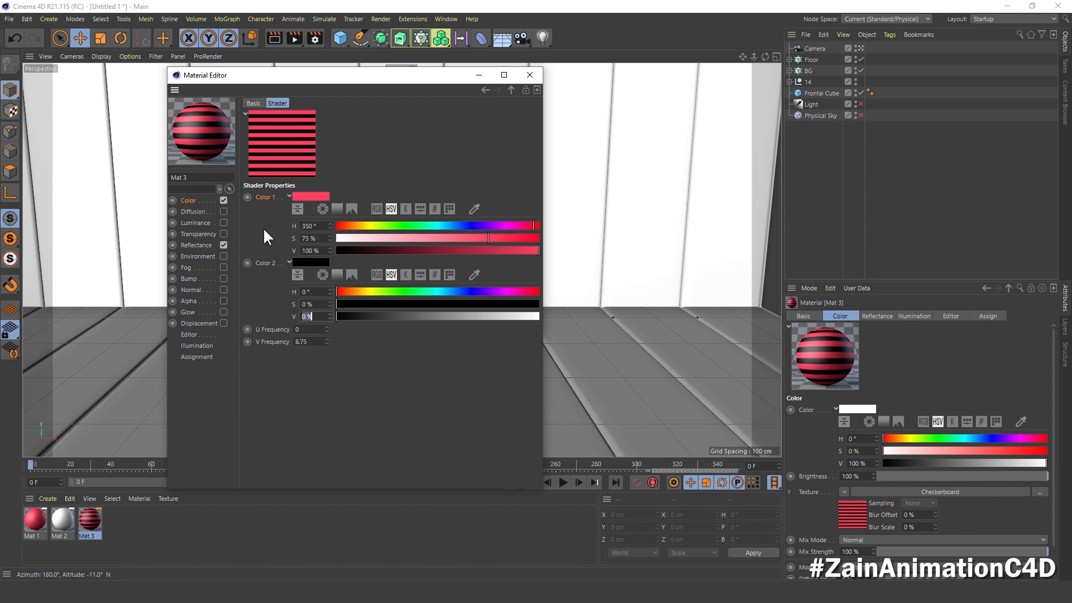
pyautogui.write('100')
pyautogui.press('Return')
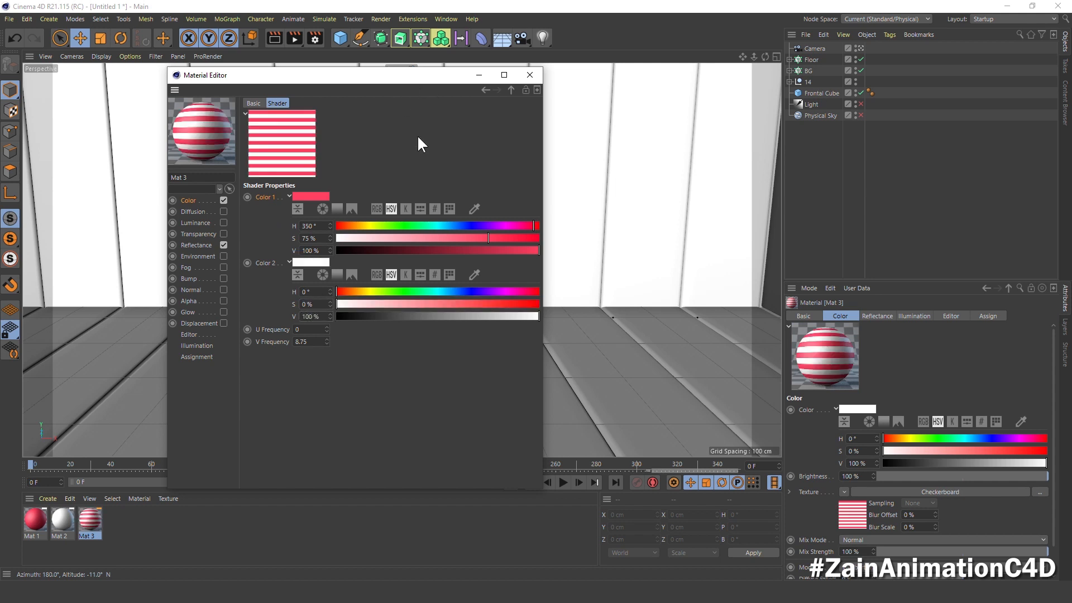
pyautogui.click(532, 74)
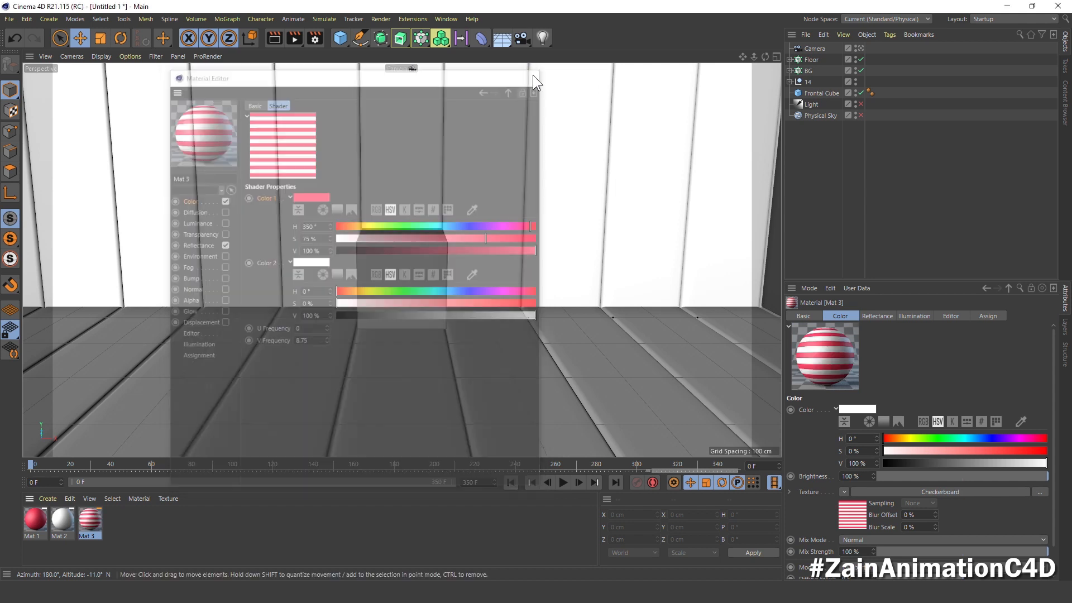
# Apply Mat 1 to Cube 2 and Mat 2 to Cube 1 inside both the Floor and BG cloners
pyautogui.click(787, 58)
pyautogui.click(788, 93)
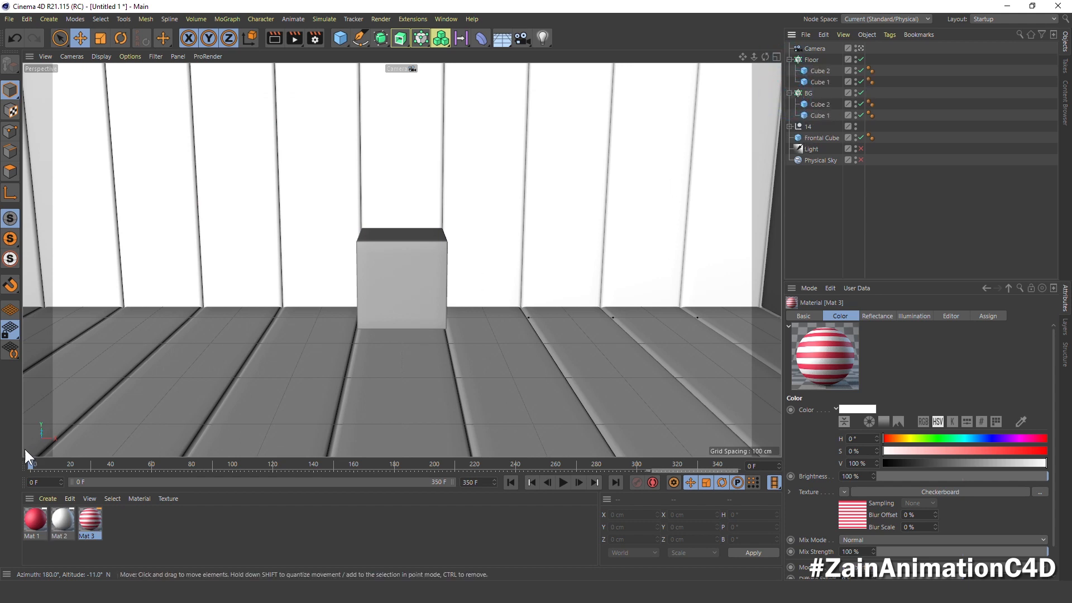
pyautogui.click(35, 527)
pyautogui.moveTo(35, 530); pyautogui.dragTo(743, 88)
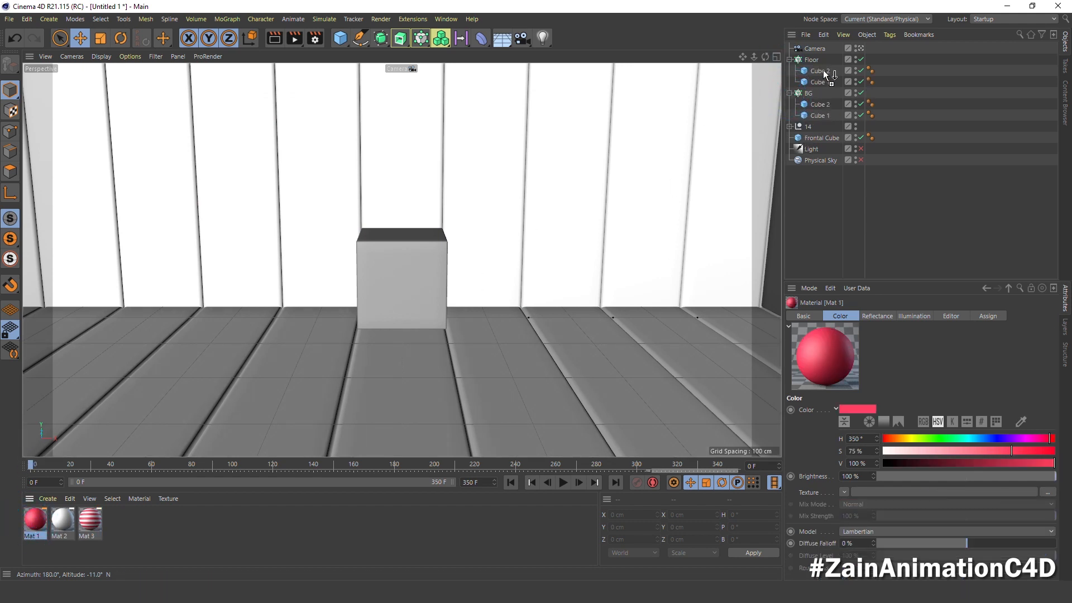
pyautogui.moveTo(823, 70); pyautogui.dragTo(823, 71)
pyautogui.moveTo(35, 519); pyautogui.dragTo(820, 104)
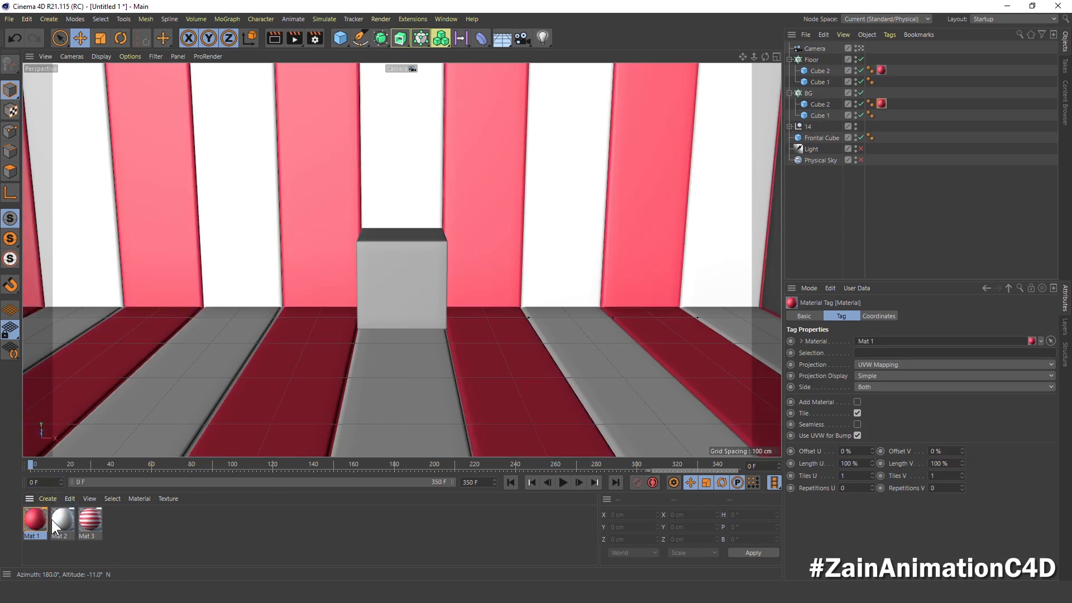
pyautogui.moveTo(61, 521); pyautogui.dragTo(819, 82)
pyautogui.moveTo(62, 520); pyautogui.dragTo(822, 114)
# Enable the Light and Physical Sky, and apply Mat 3 to the Rotate Cube
pyautogui.click(860, 148)
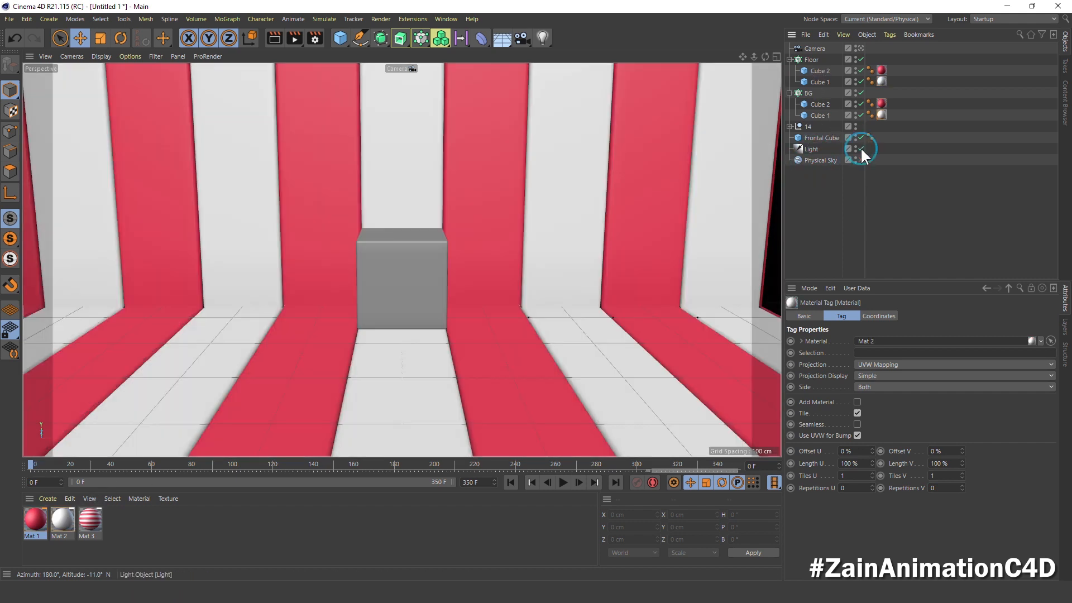
pyautogui.click(859, 156)
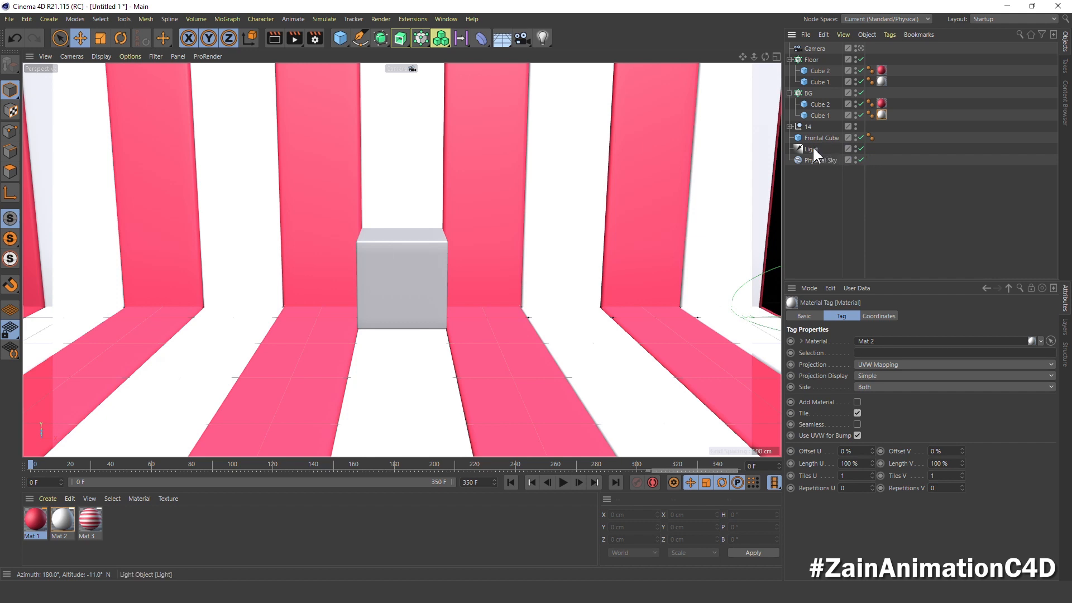
pyautogui.moveTo(93, 518); pyautogui.dragTo(388, 273)
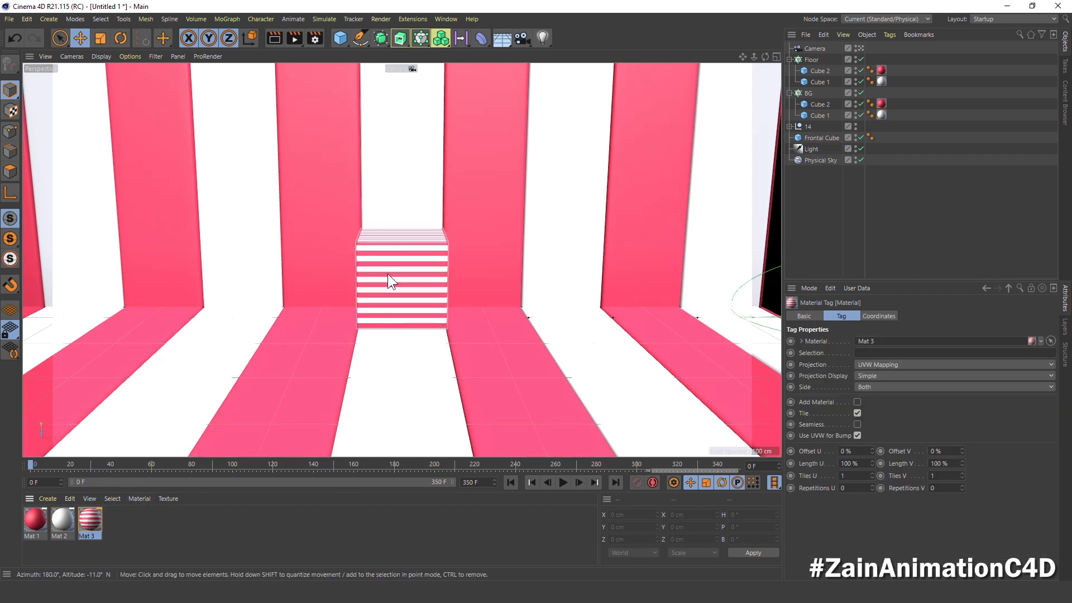
# Set the Rotate Cube's Mat 3 tag to Frontal projection with Offset V 2%, and disable the Light and Physical Sky
pyautogui.click(789, 127)
pyautogui.scroll(-2, 802, 138)
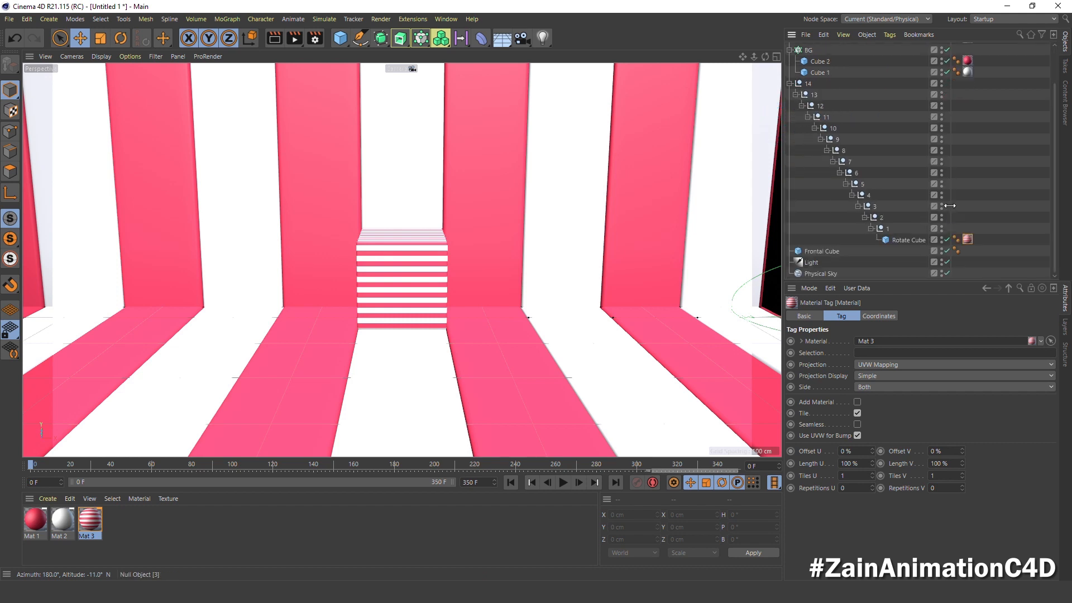
pyautogui.click(911, 240)
pyautogui.click(967, 239)
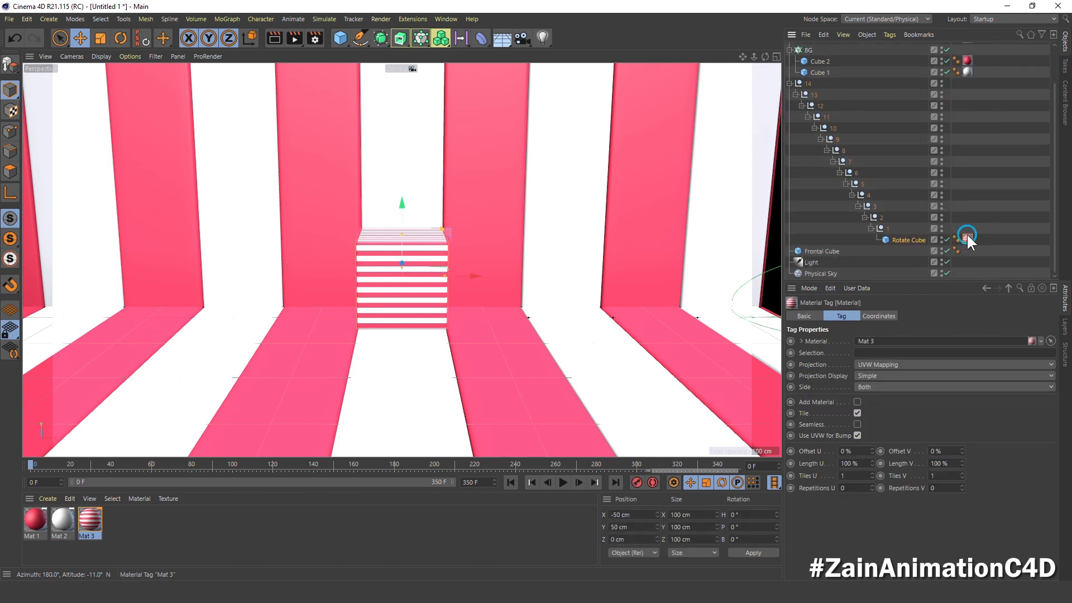
pyautogui.click(871, 364)
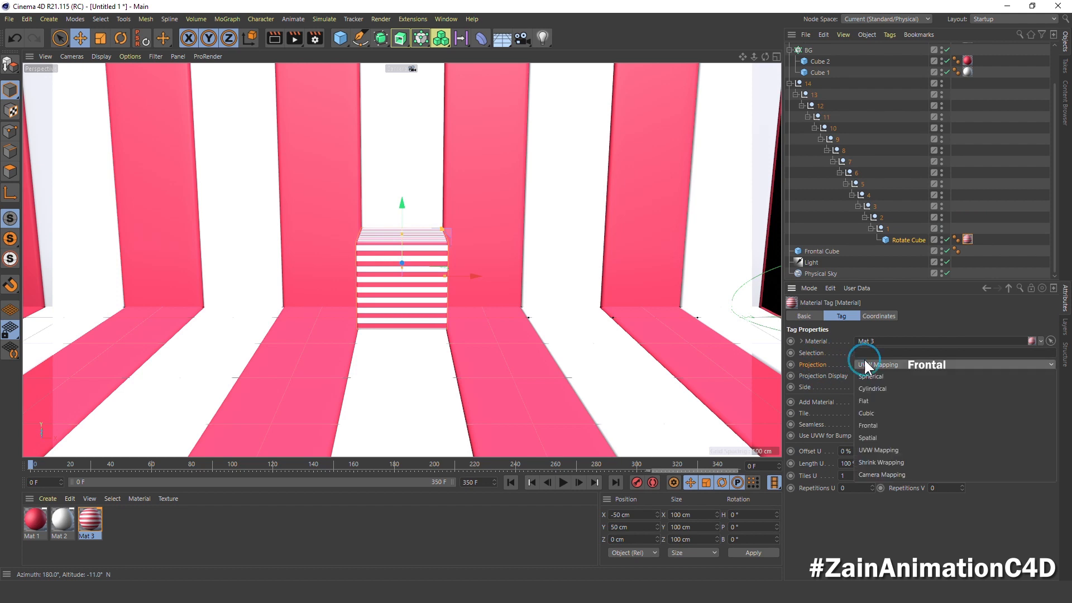
pyautogui.click(882, 418)
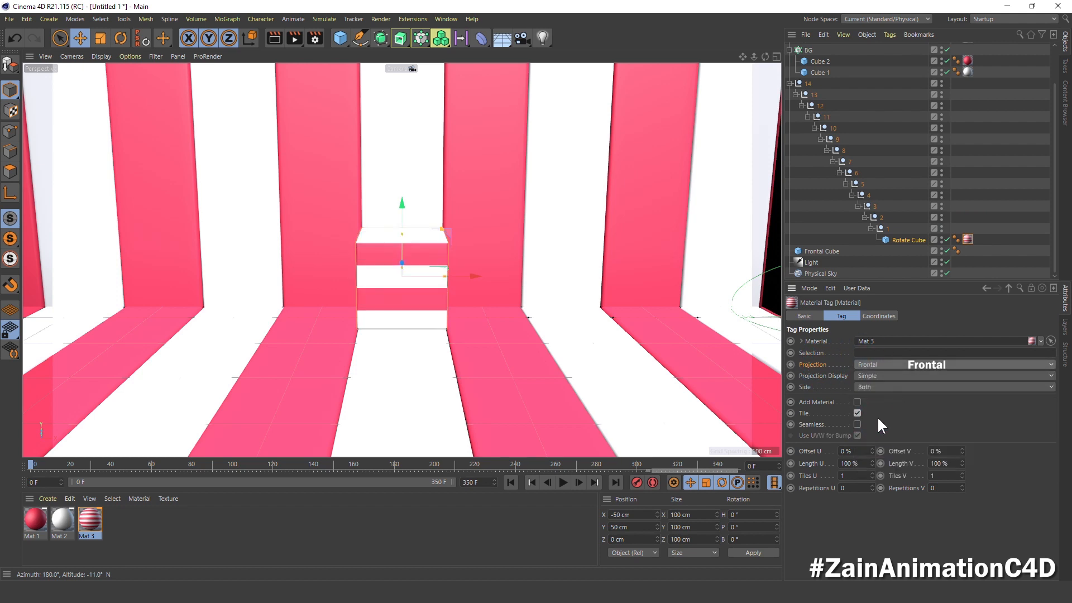
pyautogui.click(962, 449)
pyautogui.click(963, 449)
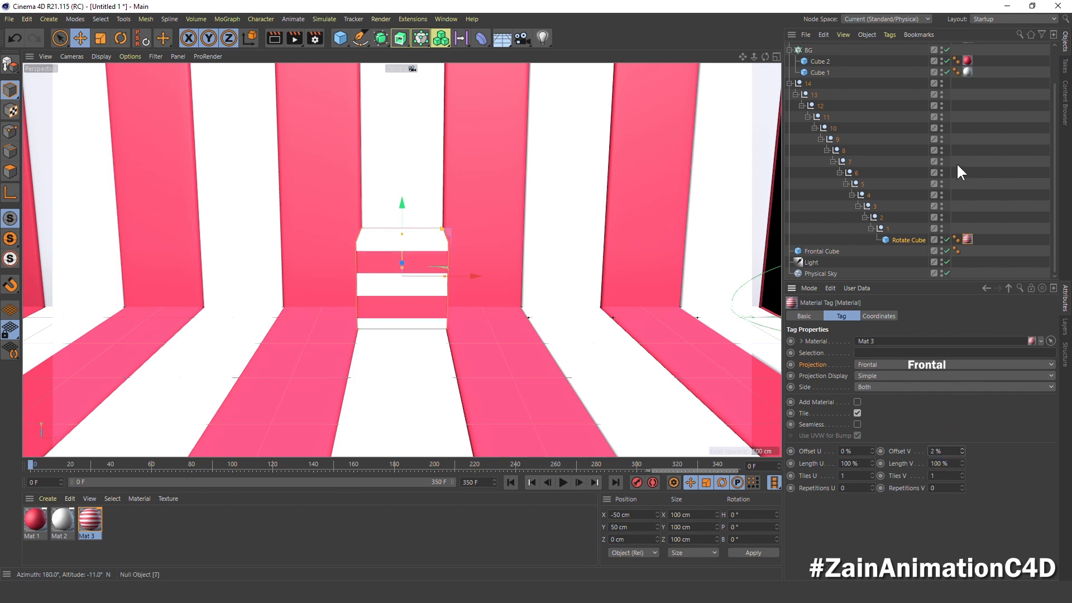
pyautogui.click(946, 272)
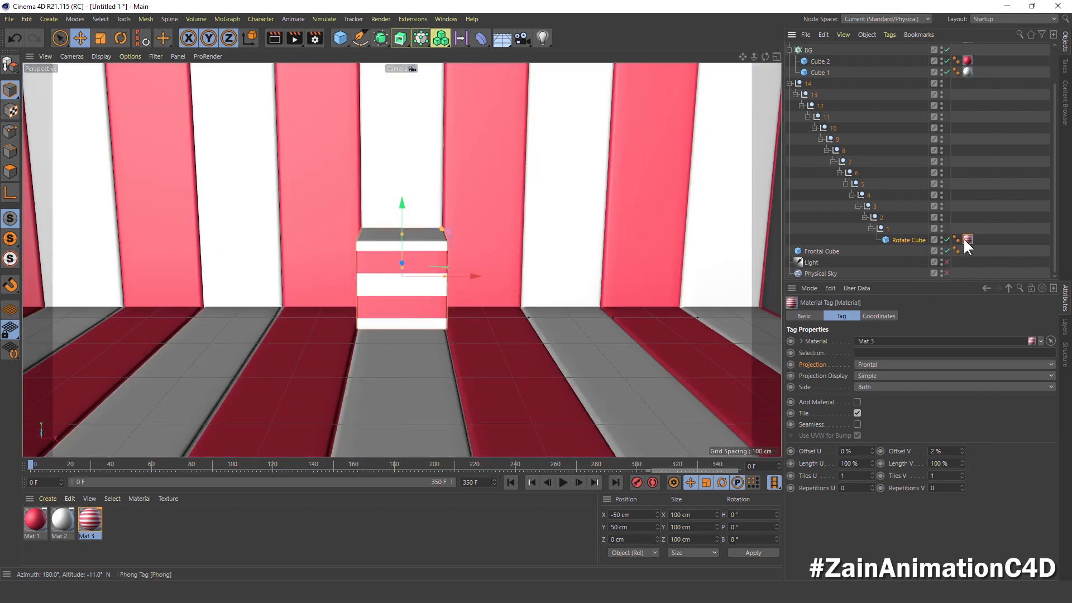
pyautogui.click(958, 456)
pyautogui.scroll(-2, 958, 457)
pyautogui.scroll(3, 958, 456)
pyautogui.scroll(-1, 958, 456)
# Apply Mat 3 to the Frontal Cube
pyautogui.click(91, 518)
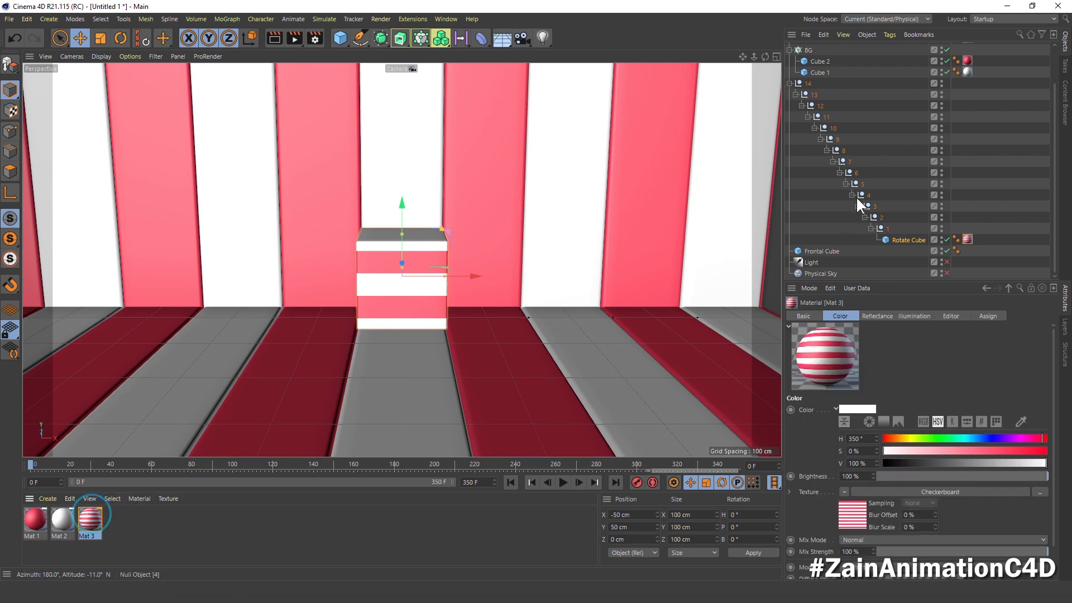
pyautogui.click(1063, 44)
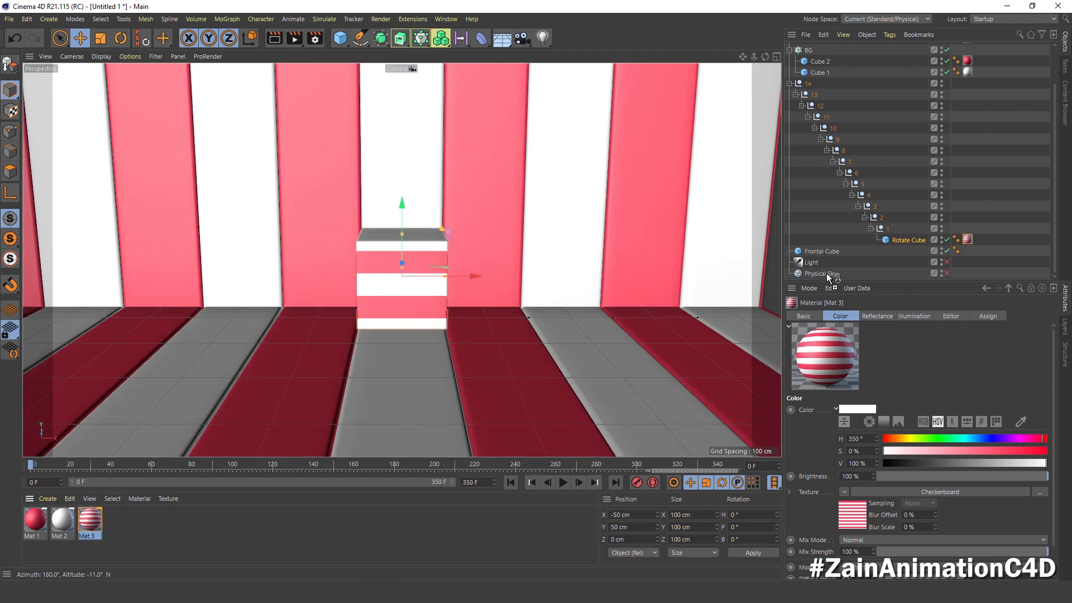
pyautogui.moveTo(828, 274); pyautogui.dragTo(818, 250)
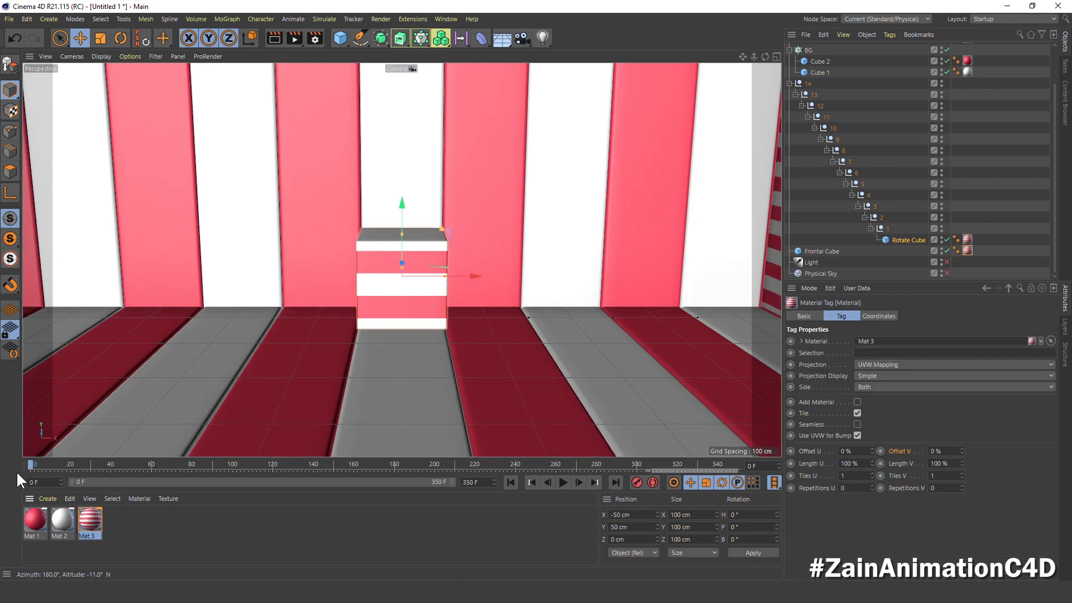
# Go to frame 112 and set the Frontal Cube's Mat 3 tag to Frontal projection
pyautogui.moveTo(31, 463); pyautogui.dragTo(256, 476)
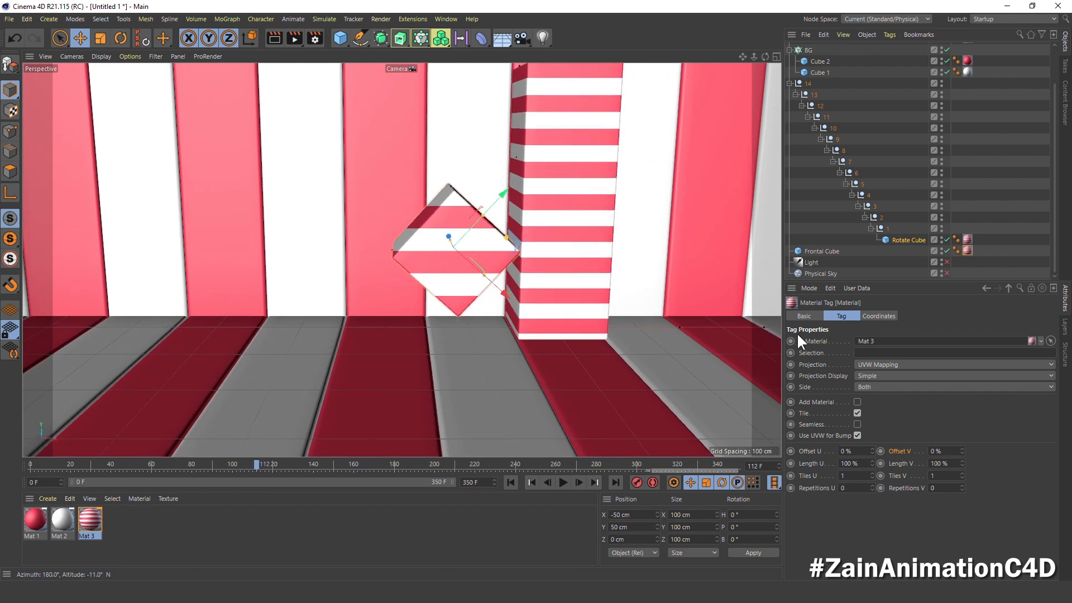
pyautogui.click(816, 250)
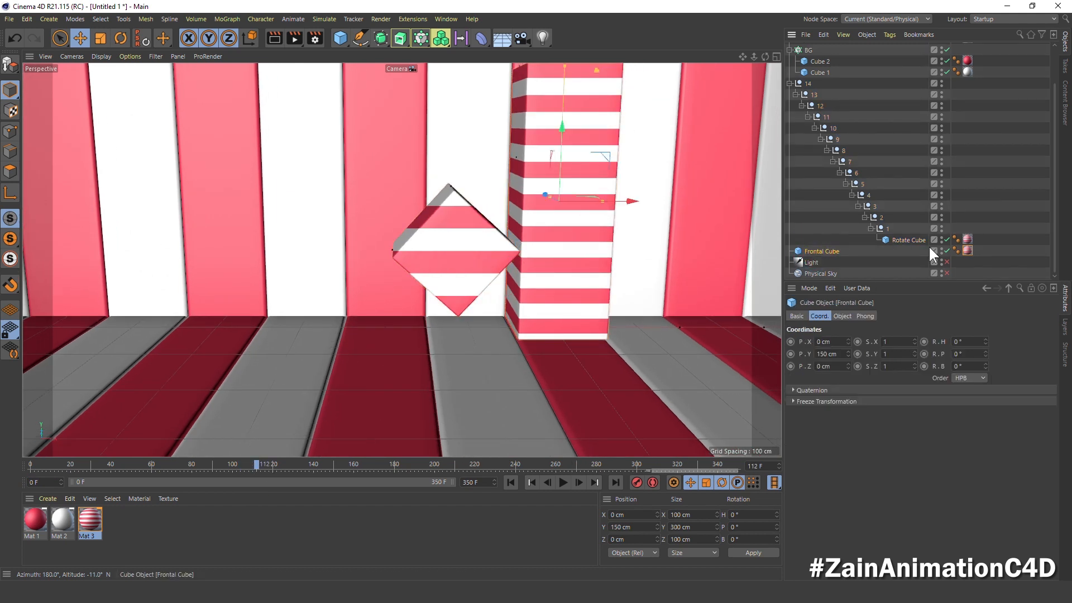
pyautogui.click(967, 250)
pyautogui.click(790, 83)
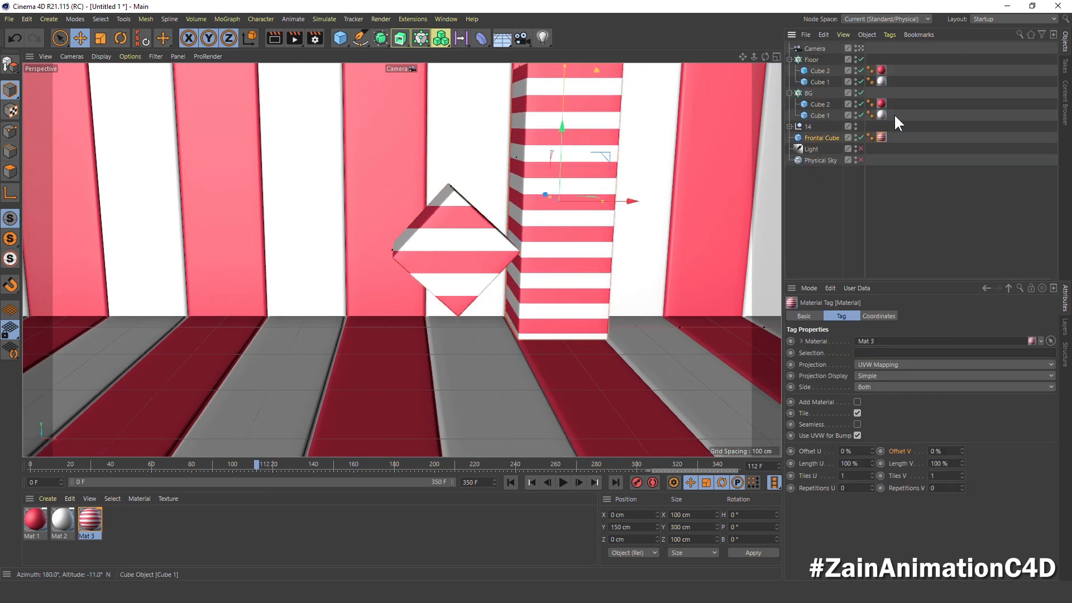
pyautogui.click(809, 139)
pyautogui.click(881, 137)
pyautogui.click(864, 364)
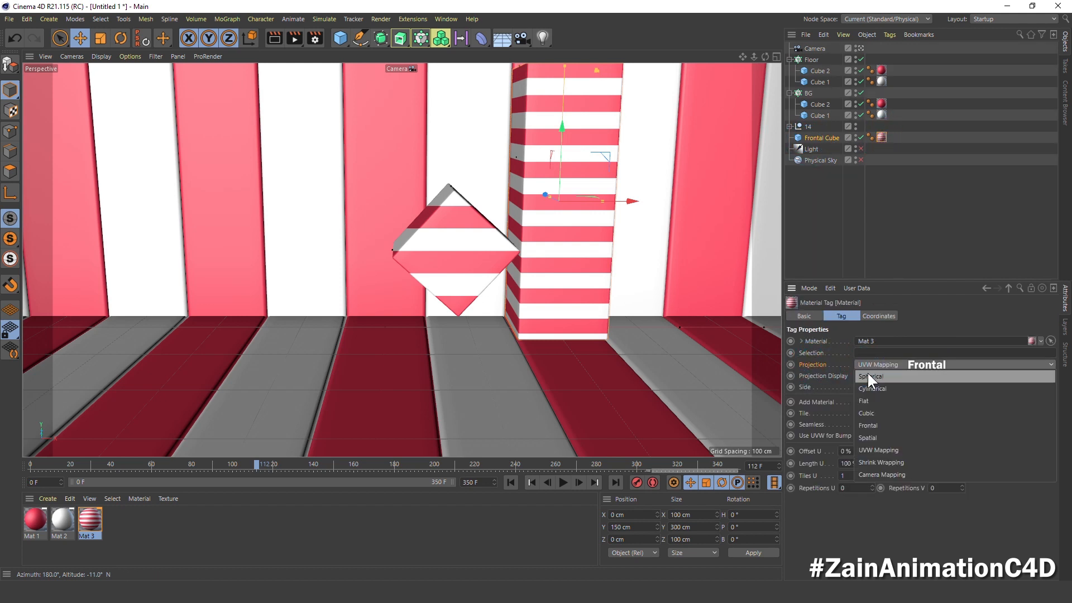
pyautogui.click(881, 425)
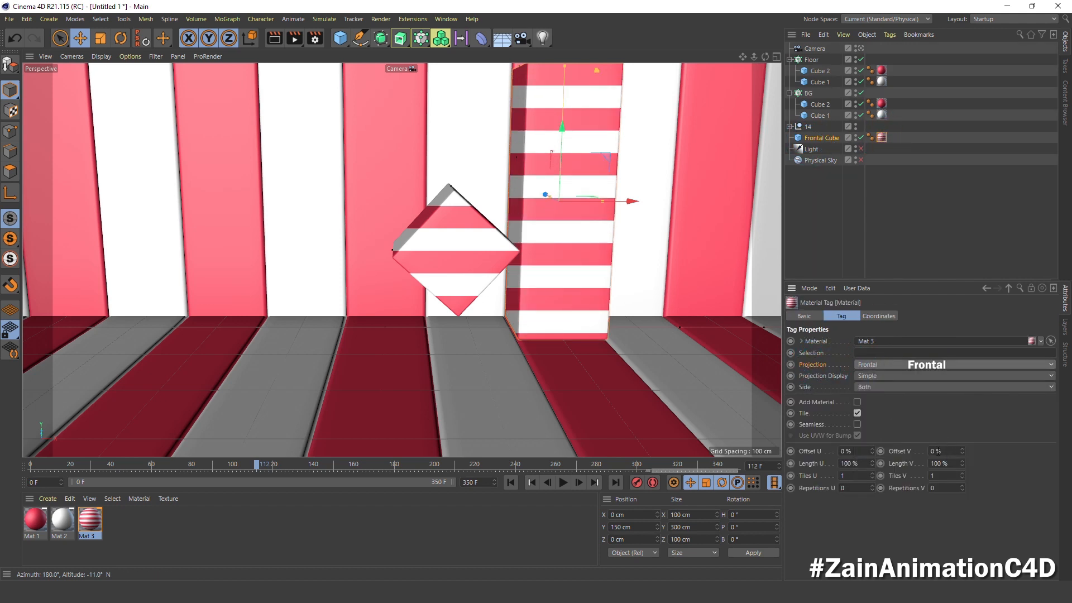
# Set Offset V of the Frontal Cube's Mat 3 tag to 13%
pyautogui.click(906, 449)
pyautogui.scroll(2, 952, 452)
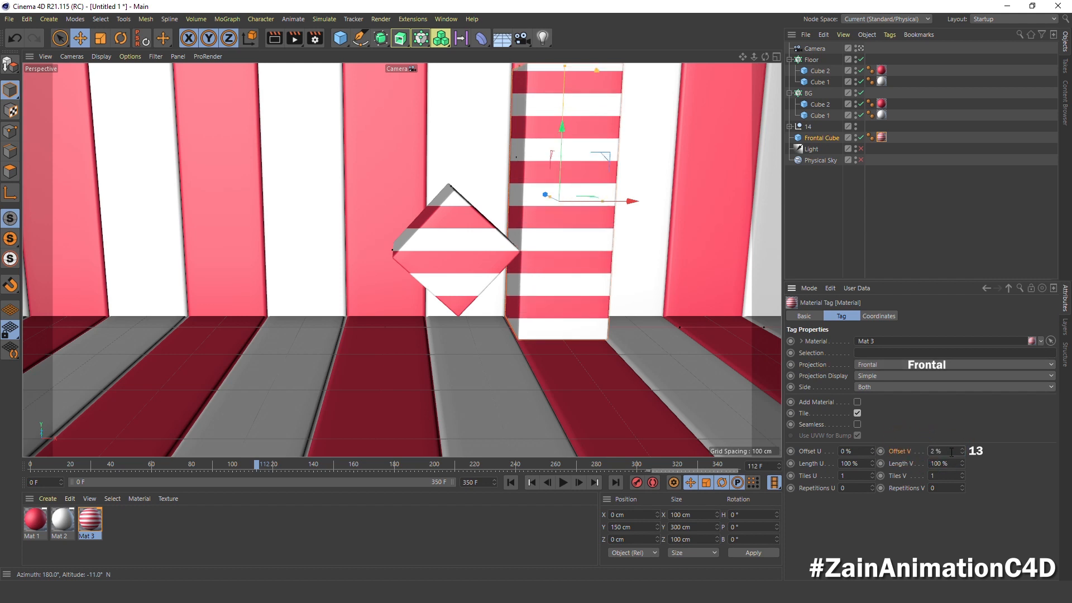
pyautogui.scroll(8, 952, 451)
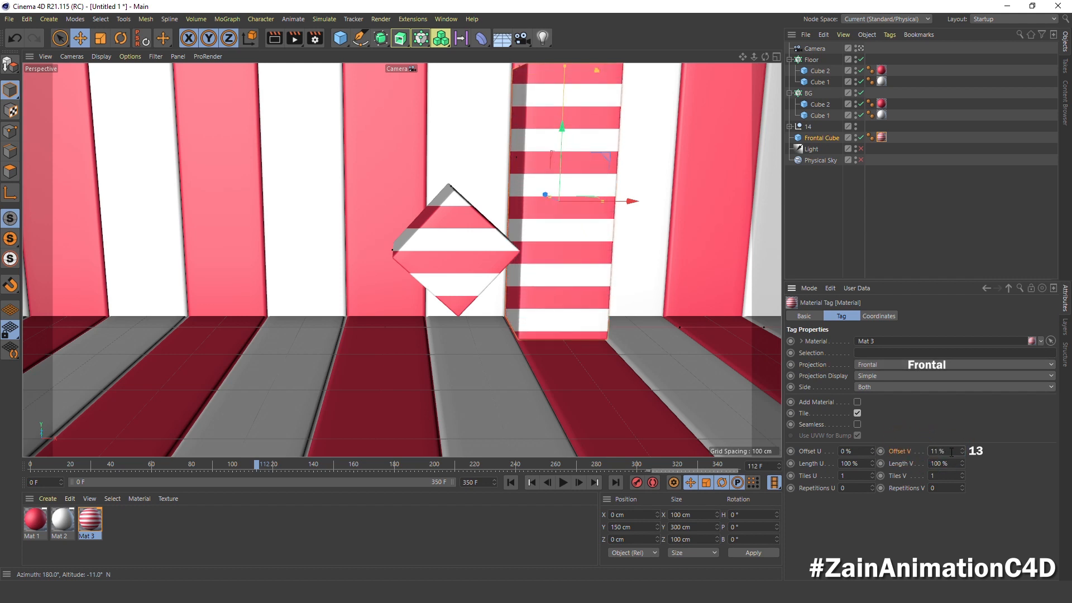
pyautogui.scroll(-4, 952, 452)
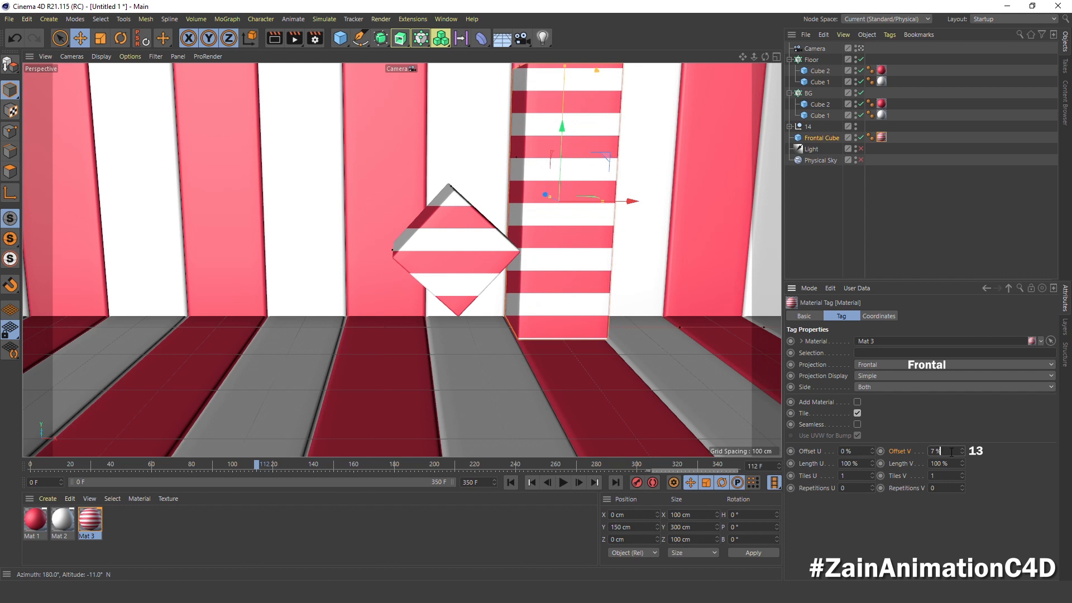
pyautogui.scroll(1, 952, 452)
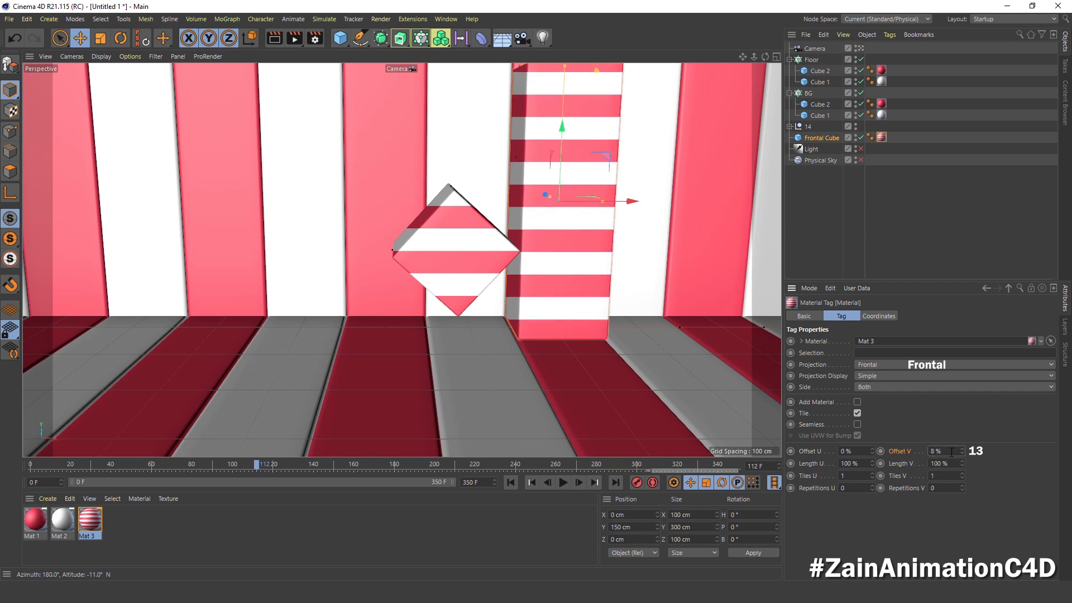
pyautogui.scroll(4, 953, 451)
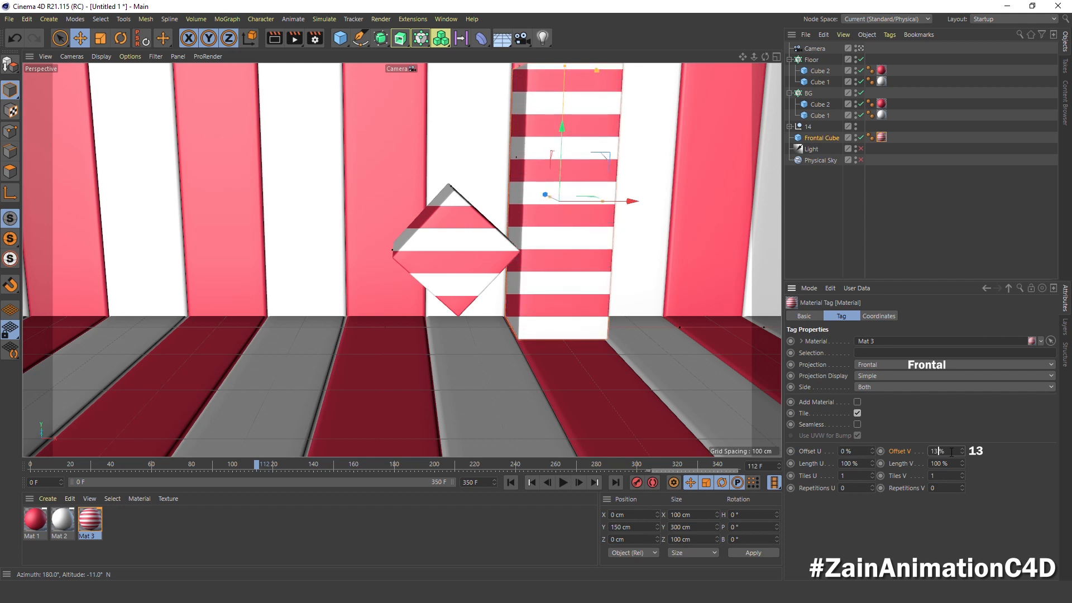
# Enable the Light and Physical Sky, and scrub through the animation from frame 0, stopping at frame 134
pyautogui.click(33, 465)
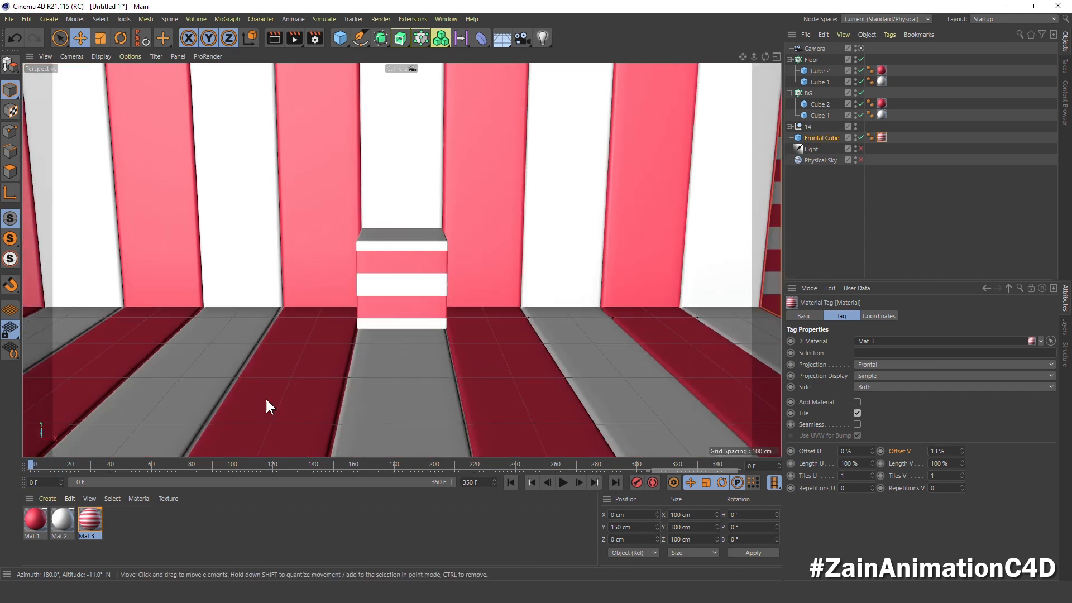
pyautogui.click(861, 148)
pyautogui.click(861, 160)
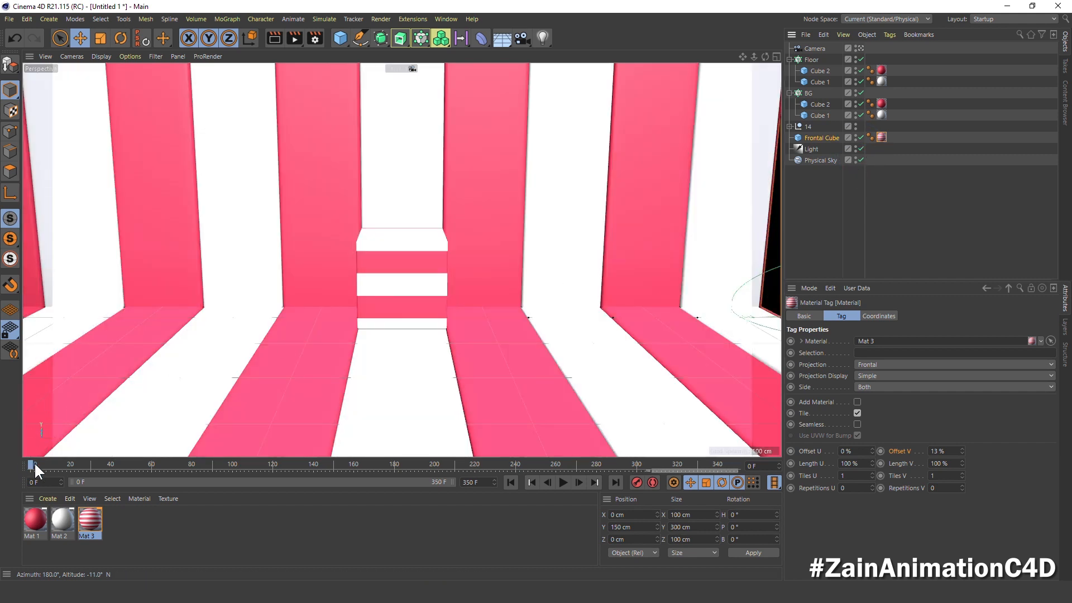
pyautogui.moveTo(32, 463); pyautogui.dragTo(820, 527)
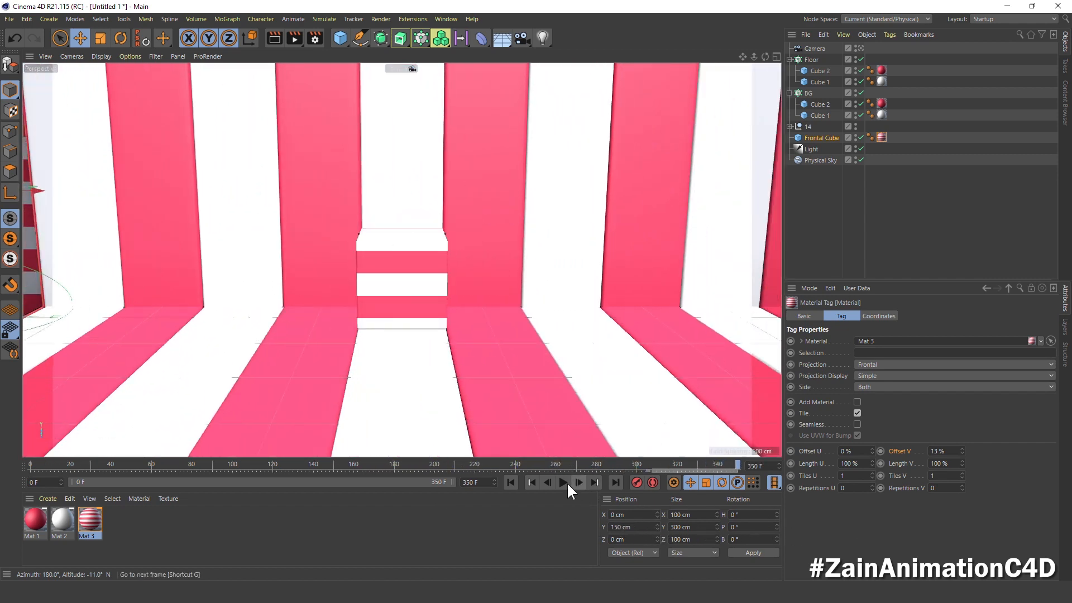
pyautogui.click(511, 482)
pyautogui.moveTo(435, 468); pyautogui.dragTo(299, 468)
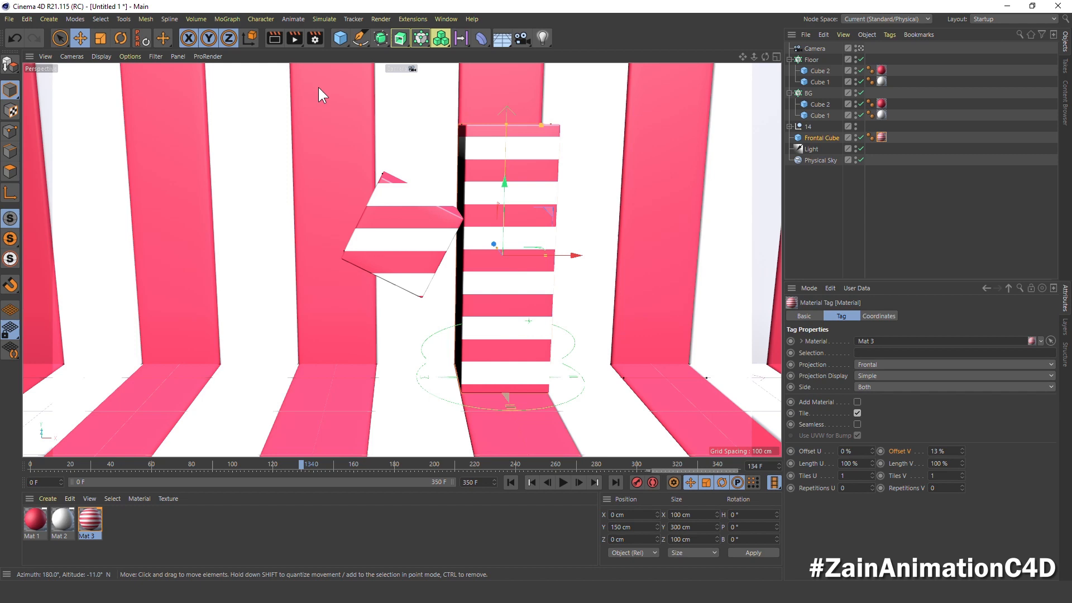
# Add the Ambient Occlusion and Global Illumination effects to the render settings, and render the active view
pyautogui.click(314, 38)
pyautogui.click(339, 277)
pyautogui.click(388, 270)
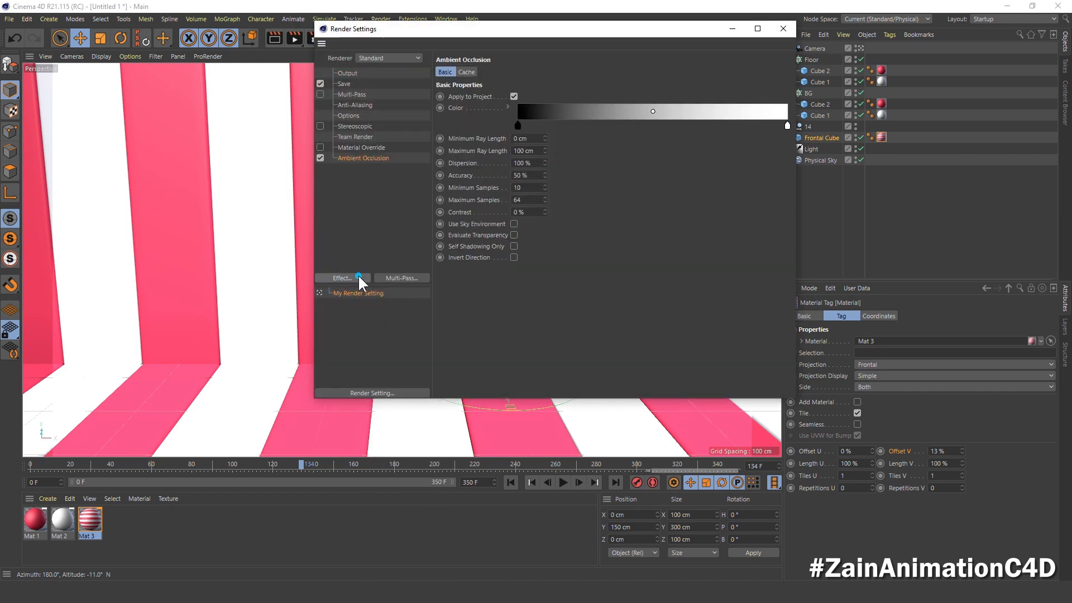
pyautogui.click(358, 277)
pyautogui.click(411, 360)
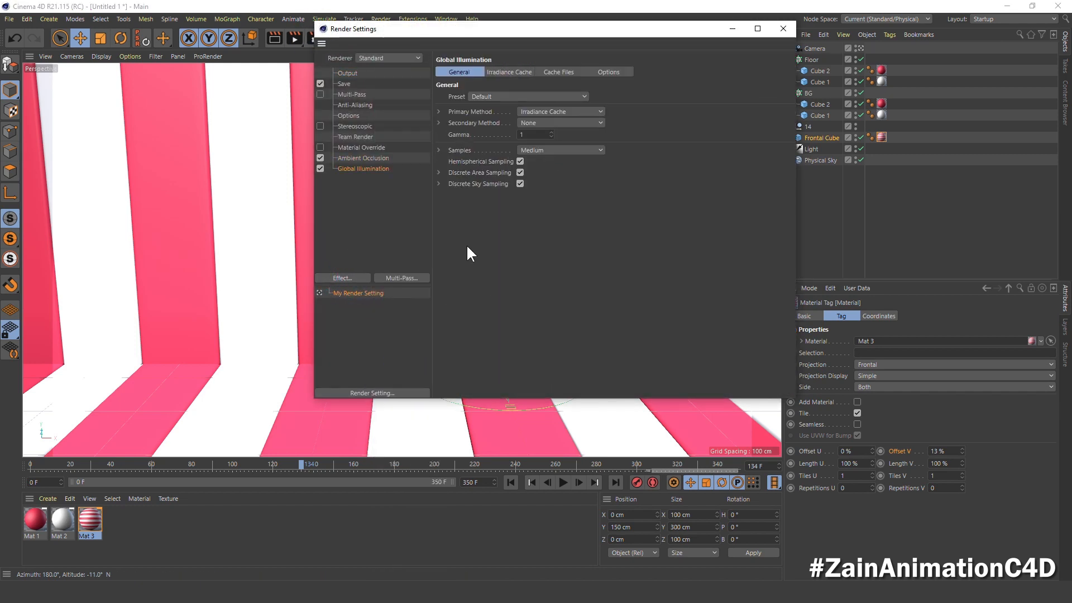
pyautogui.click(783, 28)
pyautogui.click(275, 38)
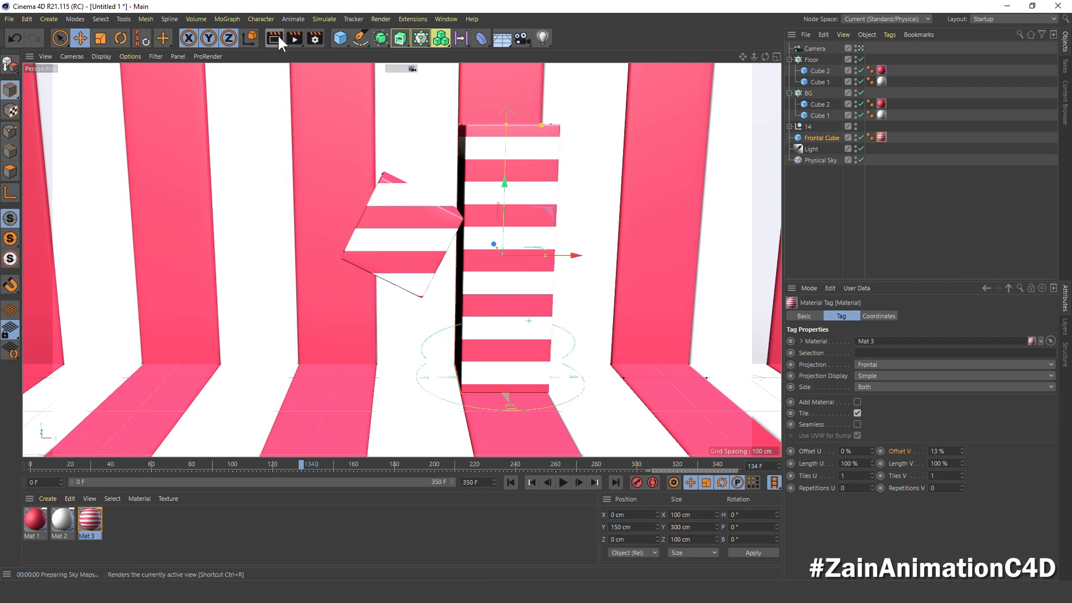